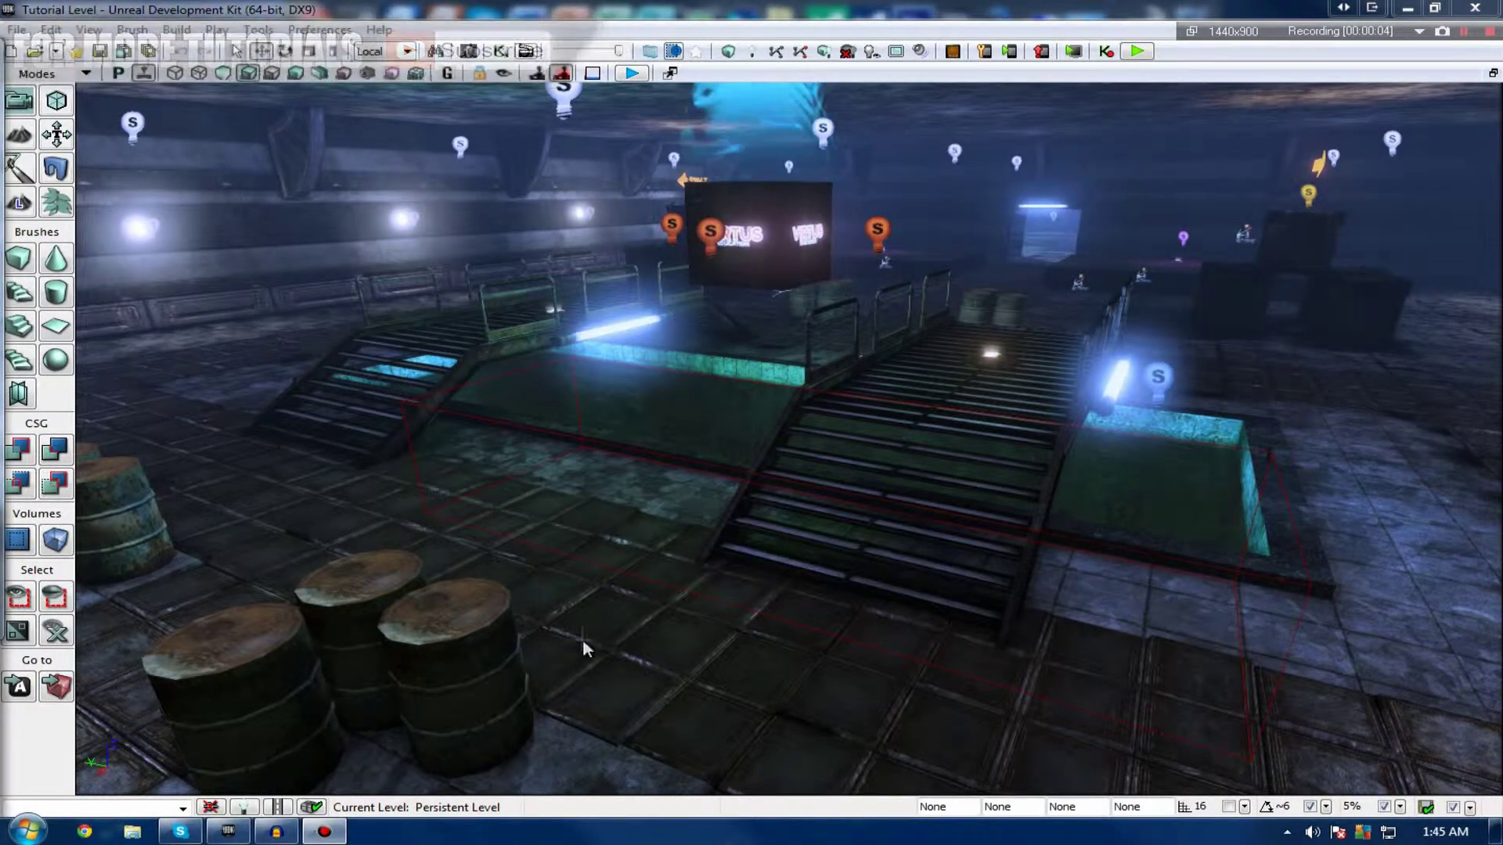
Examine the water pools, stairs and lights of Tutorial Level up close in the perspective view.
right_drag(668, 561, 633, 548)
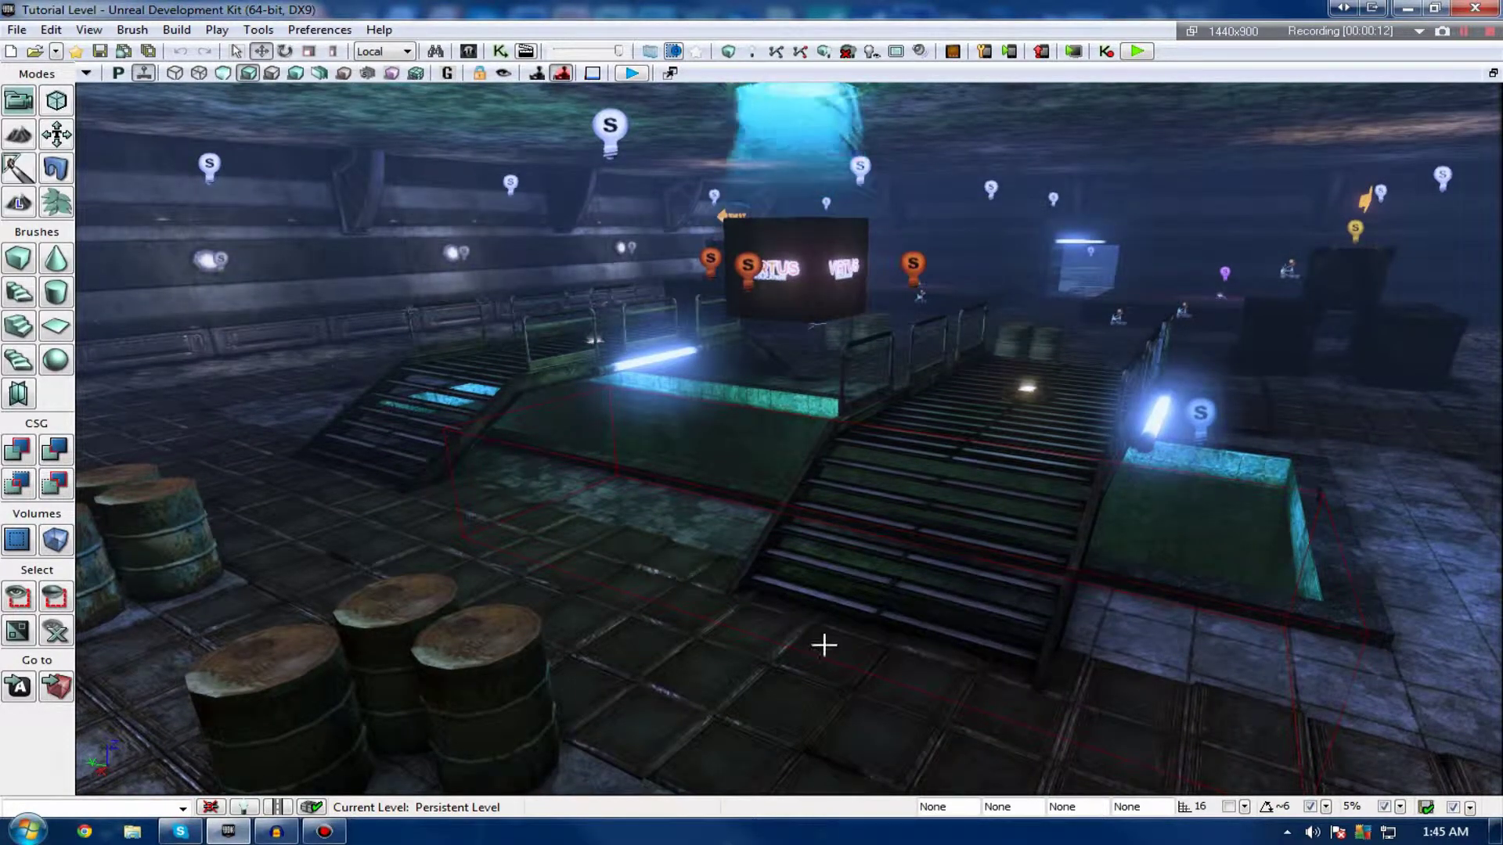
click(1493, 70)
right_drag(675, 598, 501, 779)
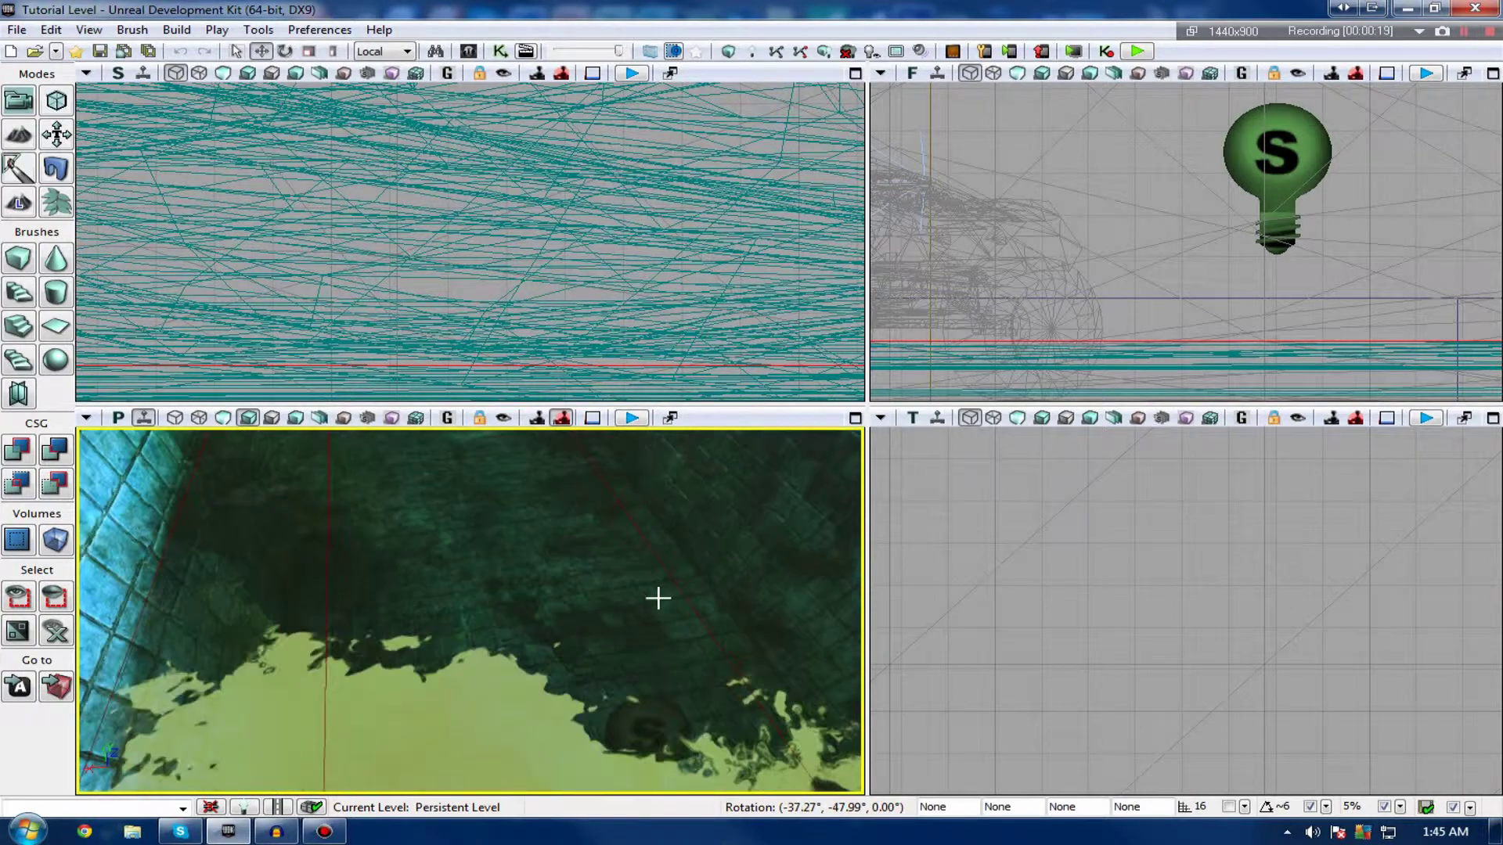
scroll(659, 598, down, 3)
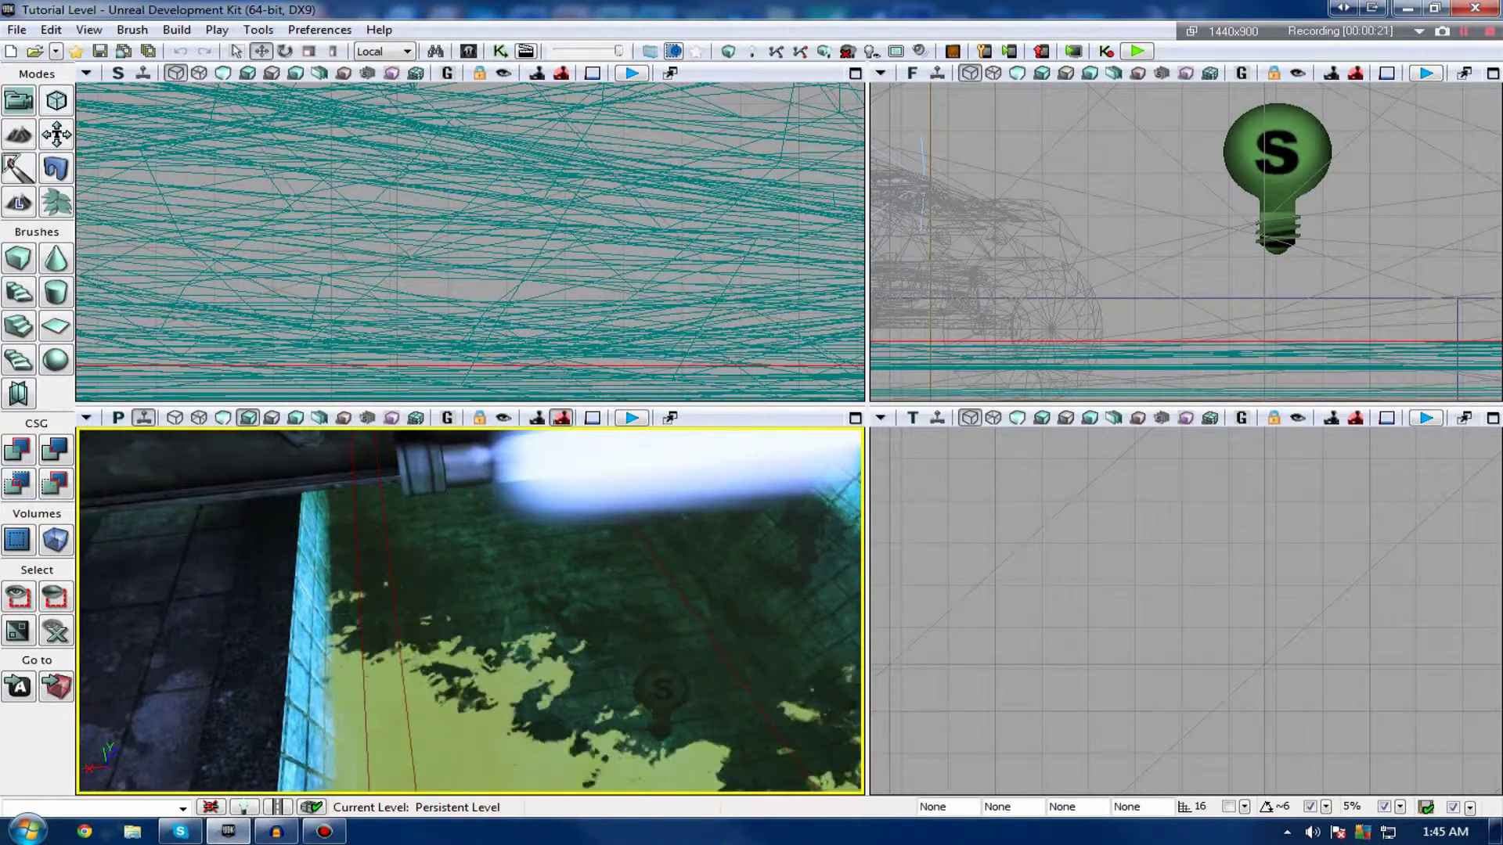
right_drag(659, 598, 724, 540)
right_drag(548, 517, 679, 581)
scroll(679, 581, up, 3)
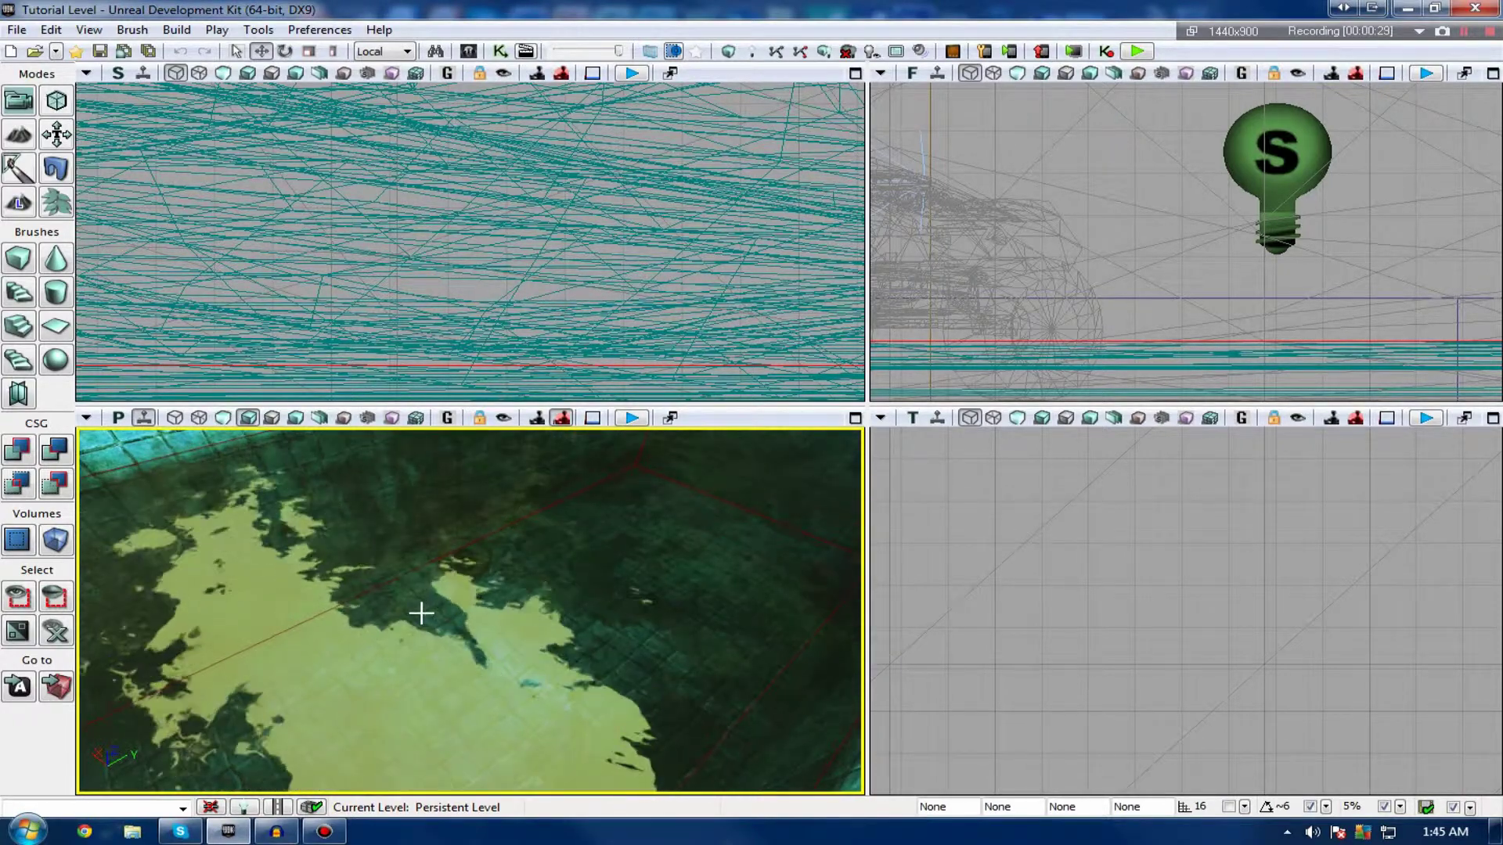
right_drag(368, 650, 781, 313)
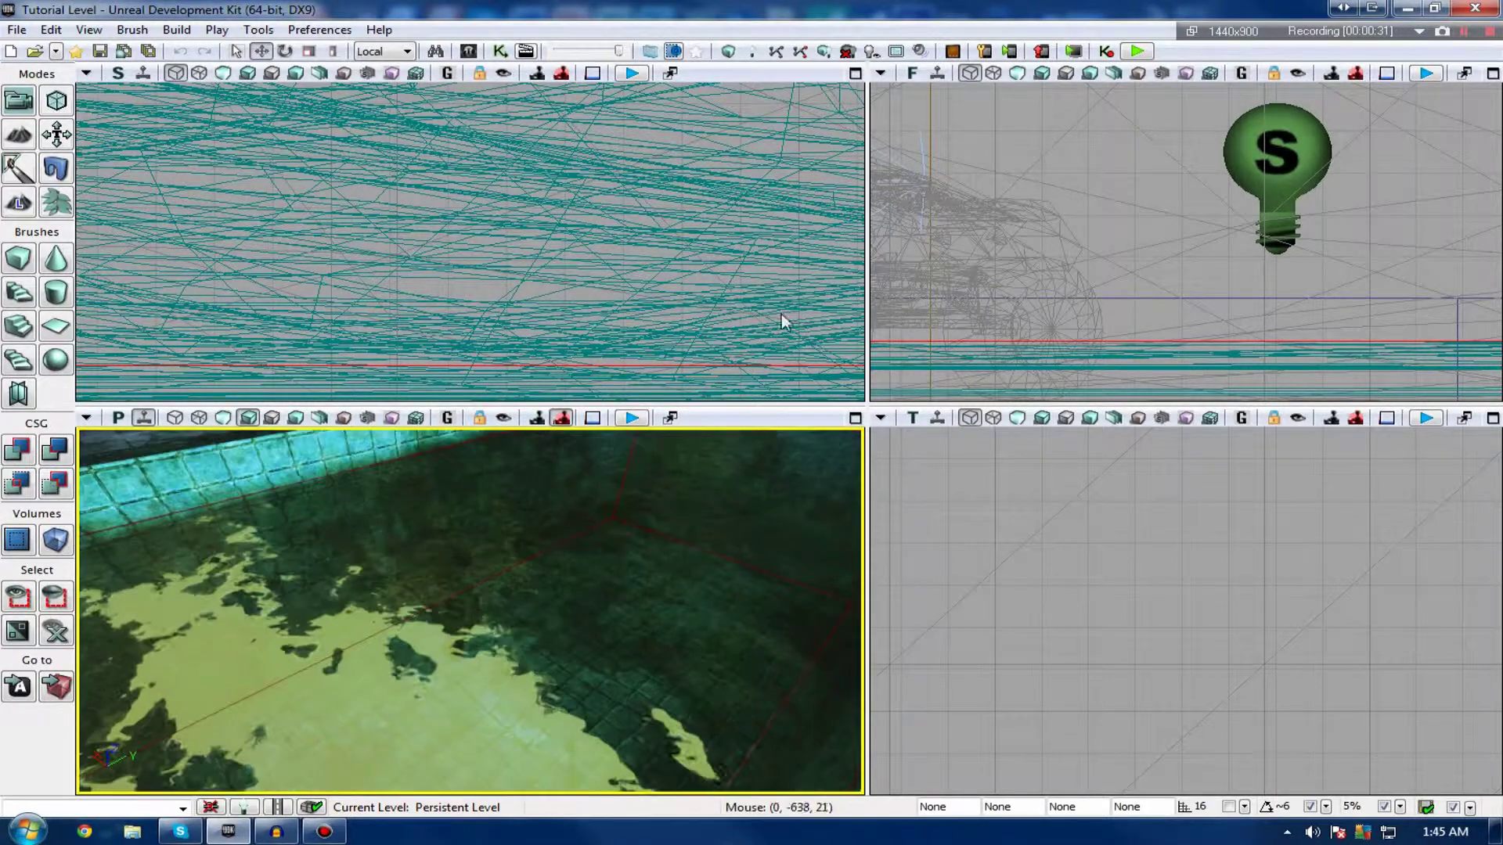
scroll(493, 664, down, 3)
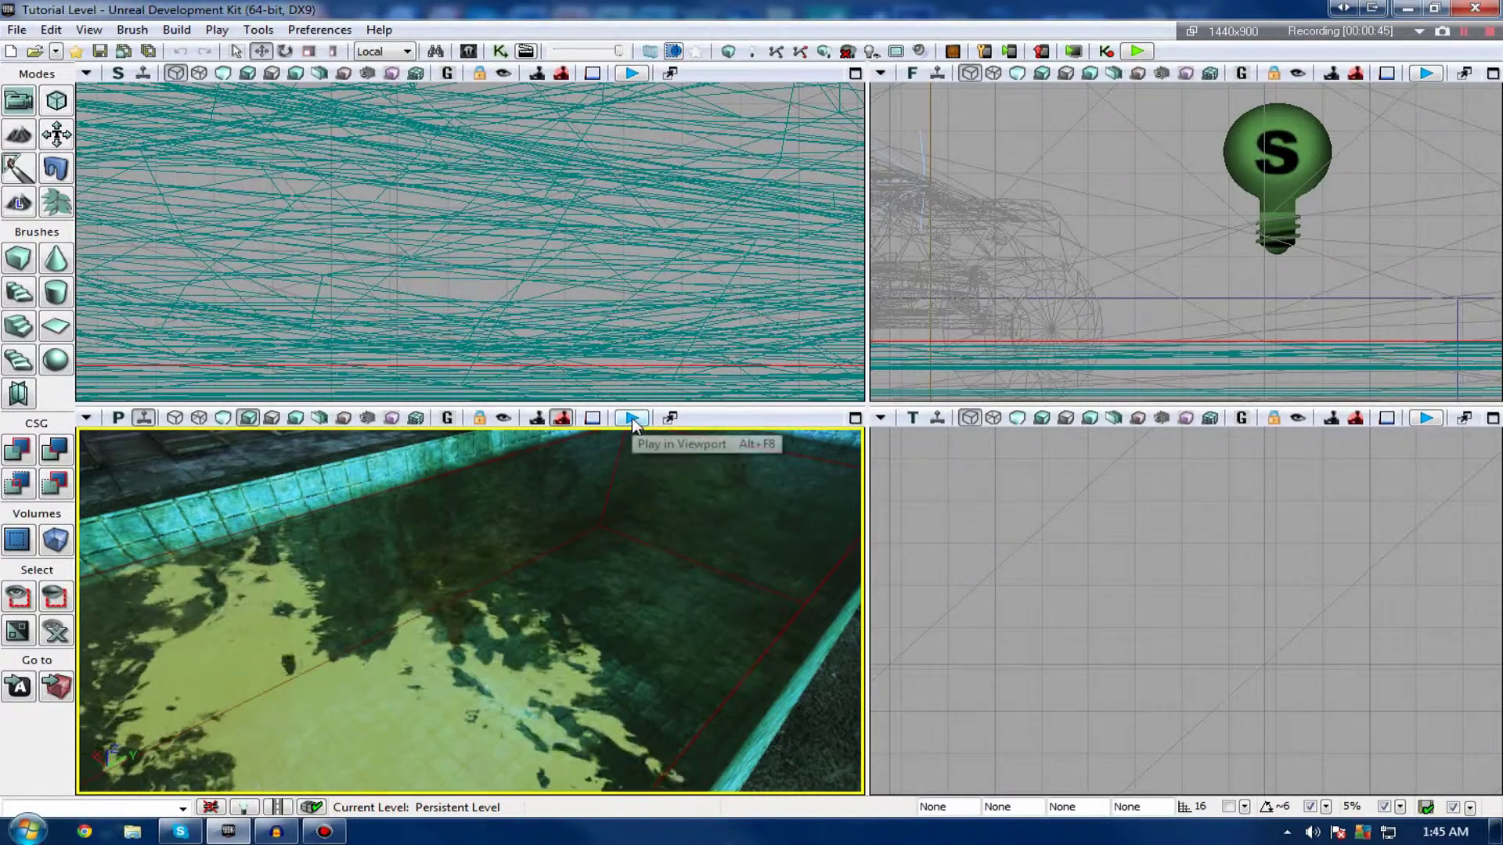
right_drag(439, 628, 352, 628)
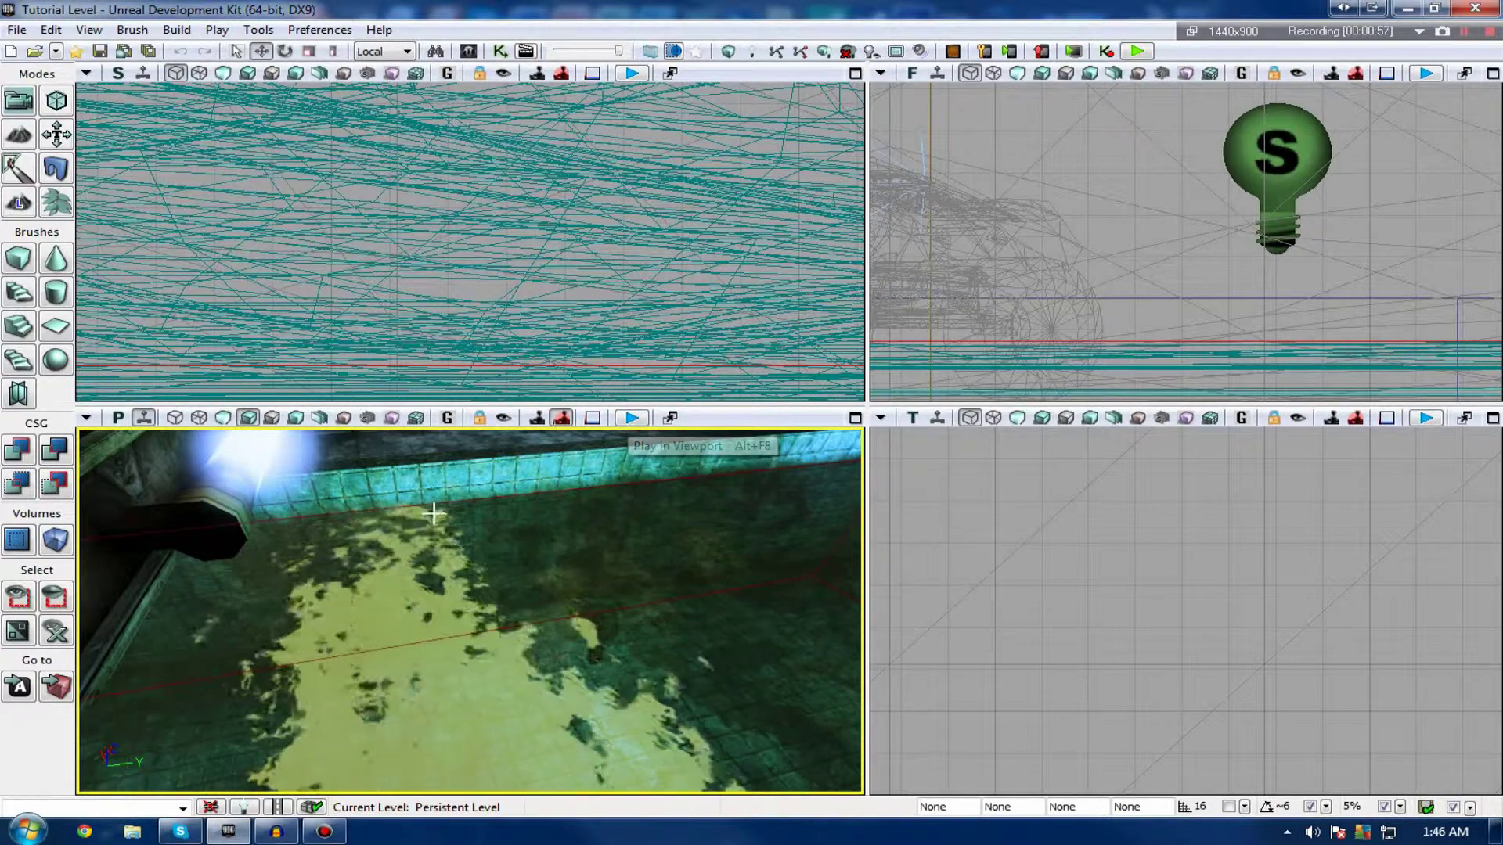
right_drag(433, 514, 472, 484)
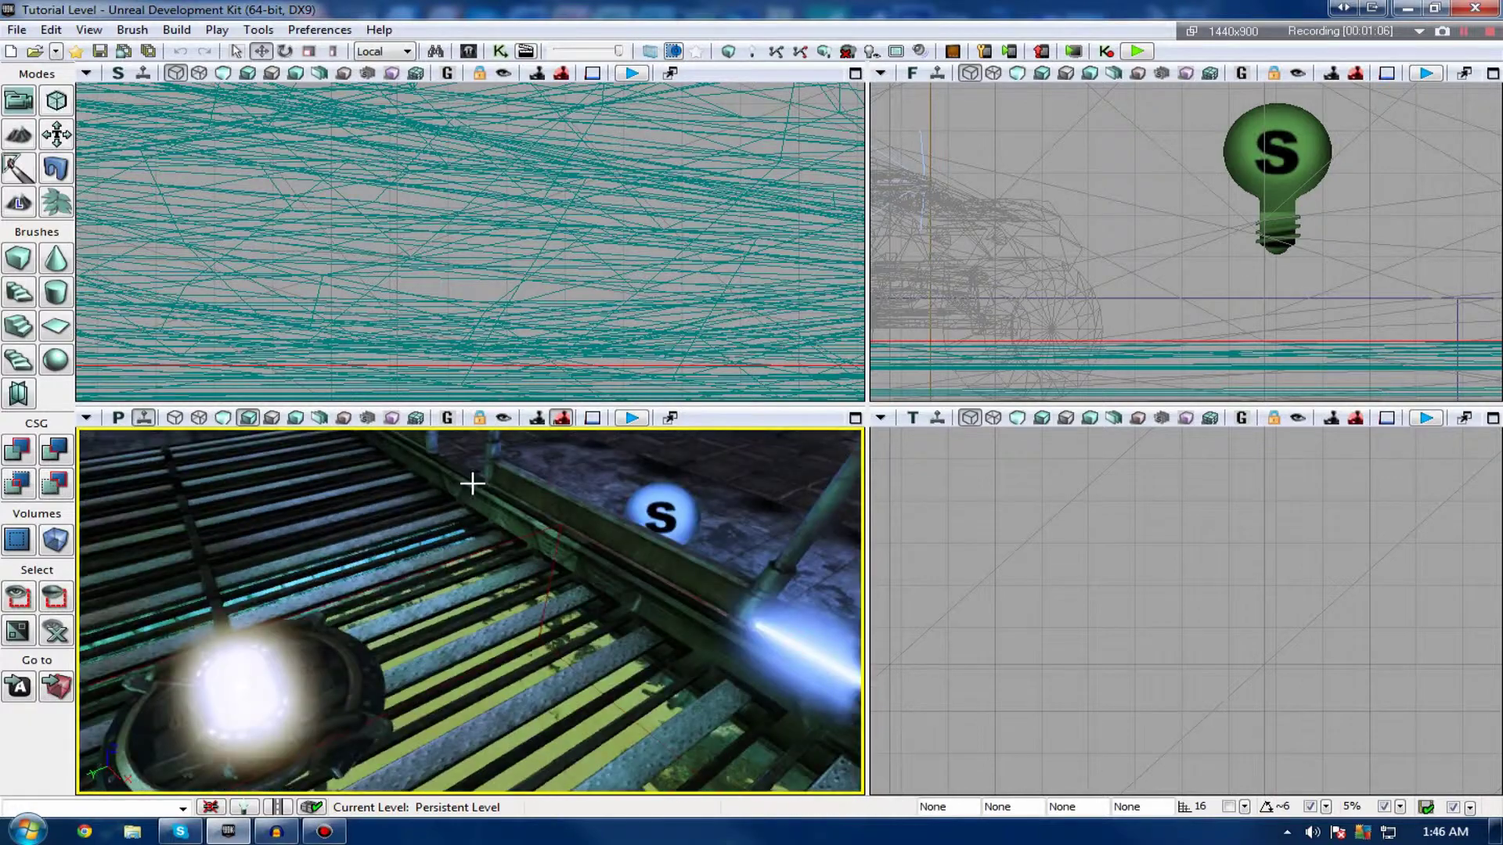
scroll(400, 443, down, 5)
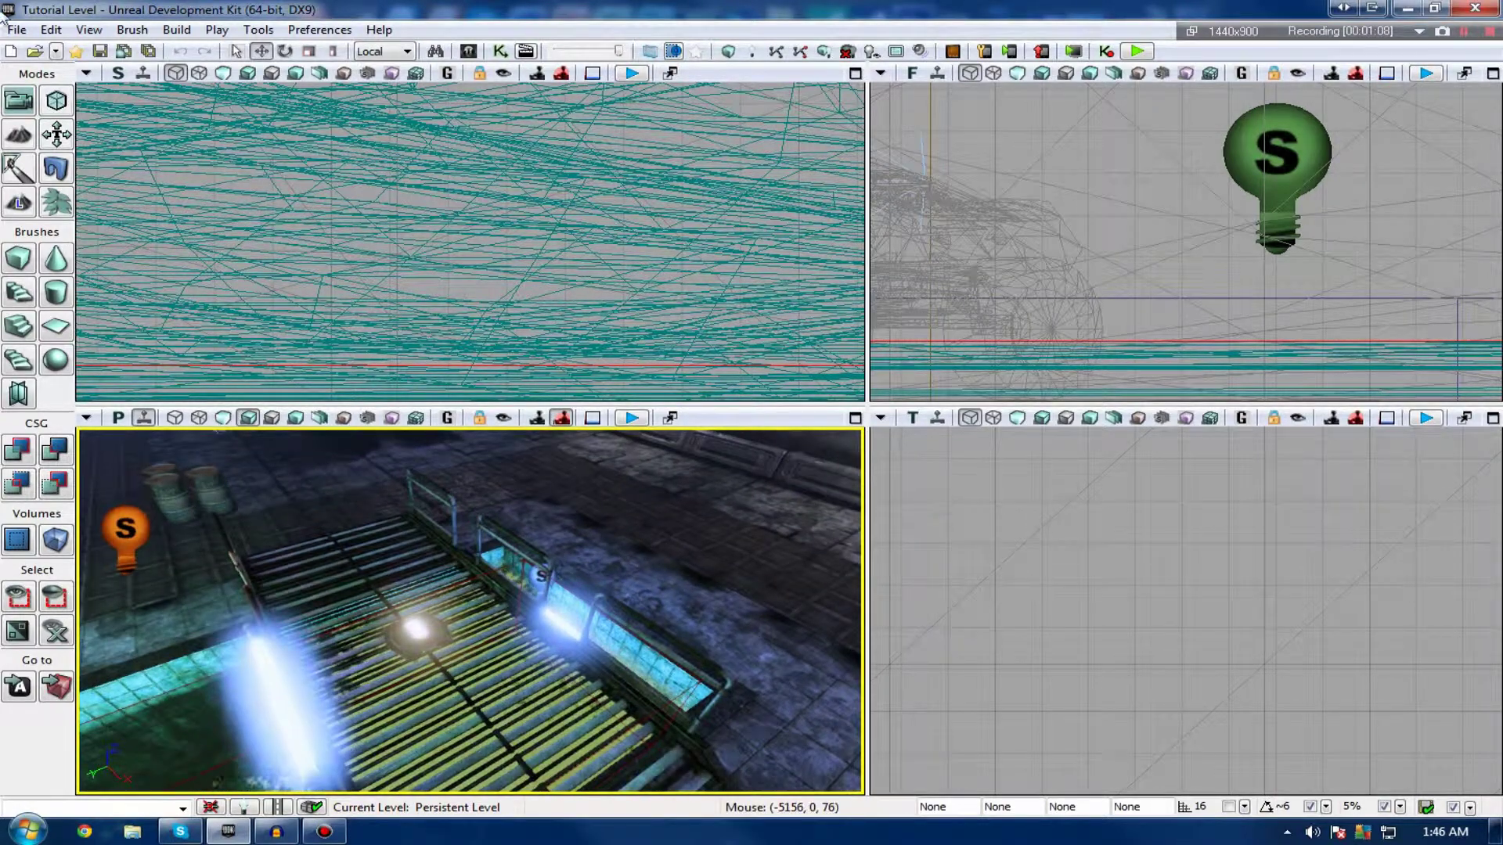
Reload the Tutorial Level.udk map from the UDK Tutorial Series folder.
click(35, 52)
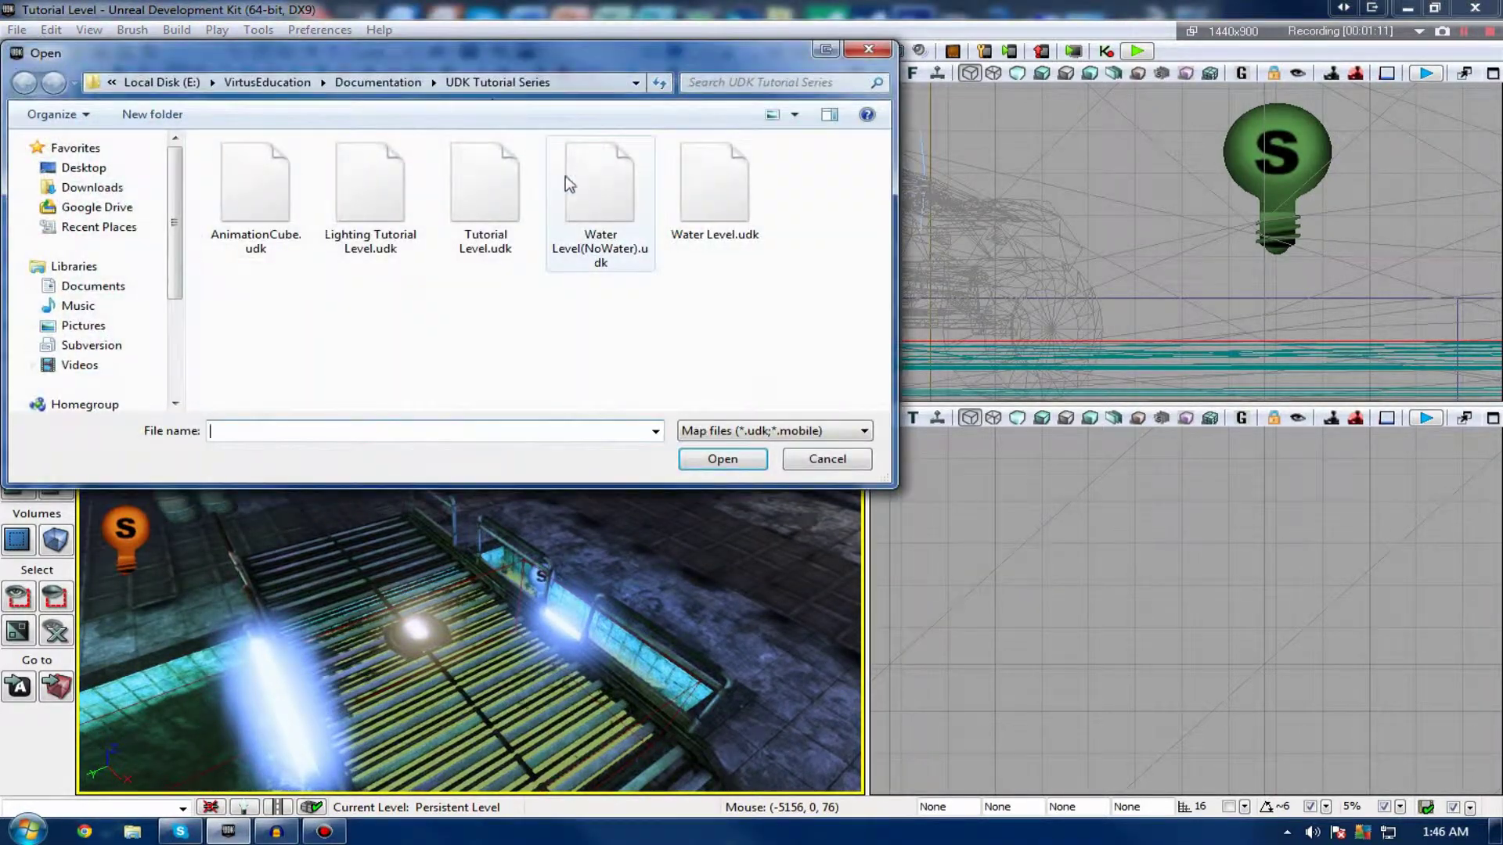
double_click(467, 192)
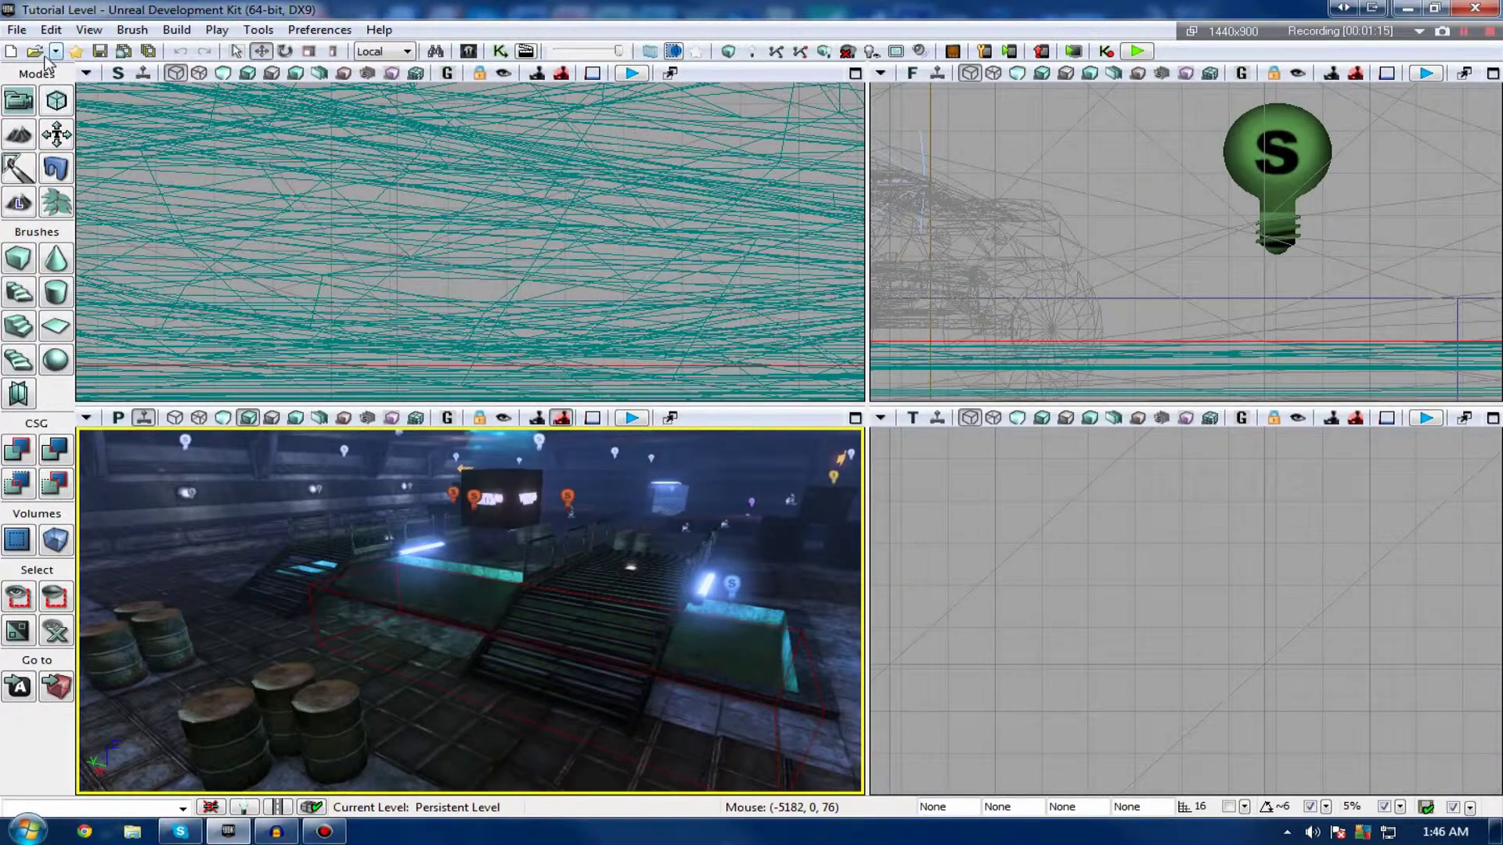
Open the Water Level.udk map, show its perspective view full size, and return to the four-view layout.
click(36, 53)
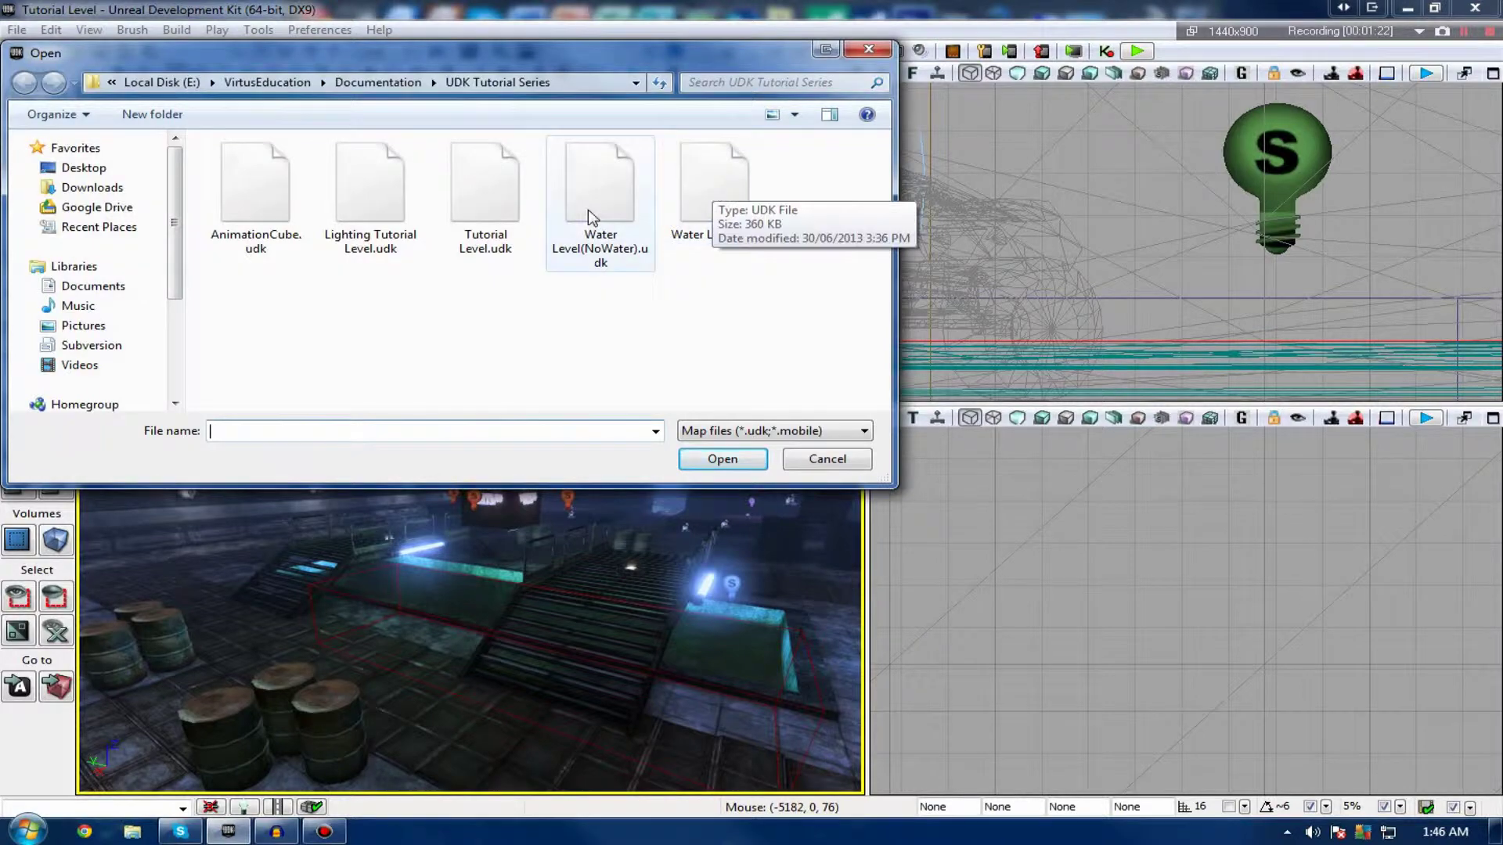
click(606, 233)
double_click(709, 214)
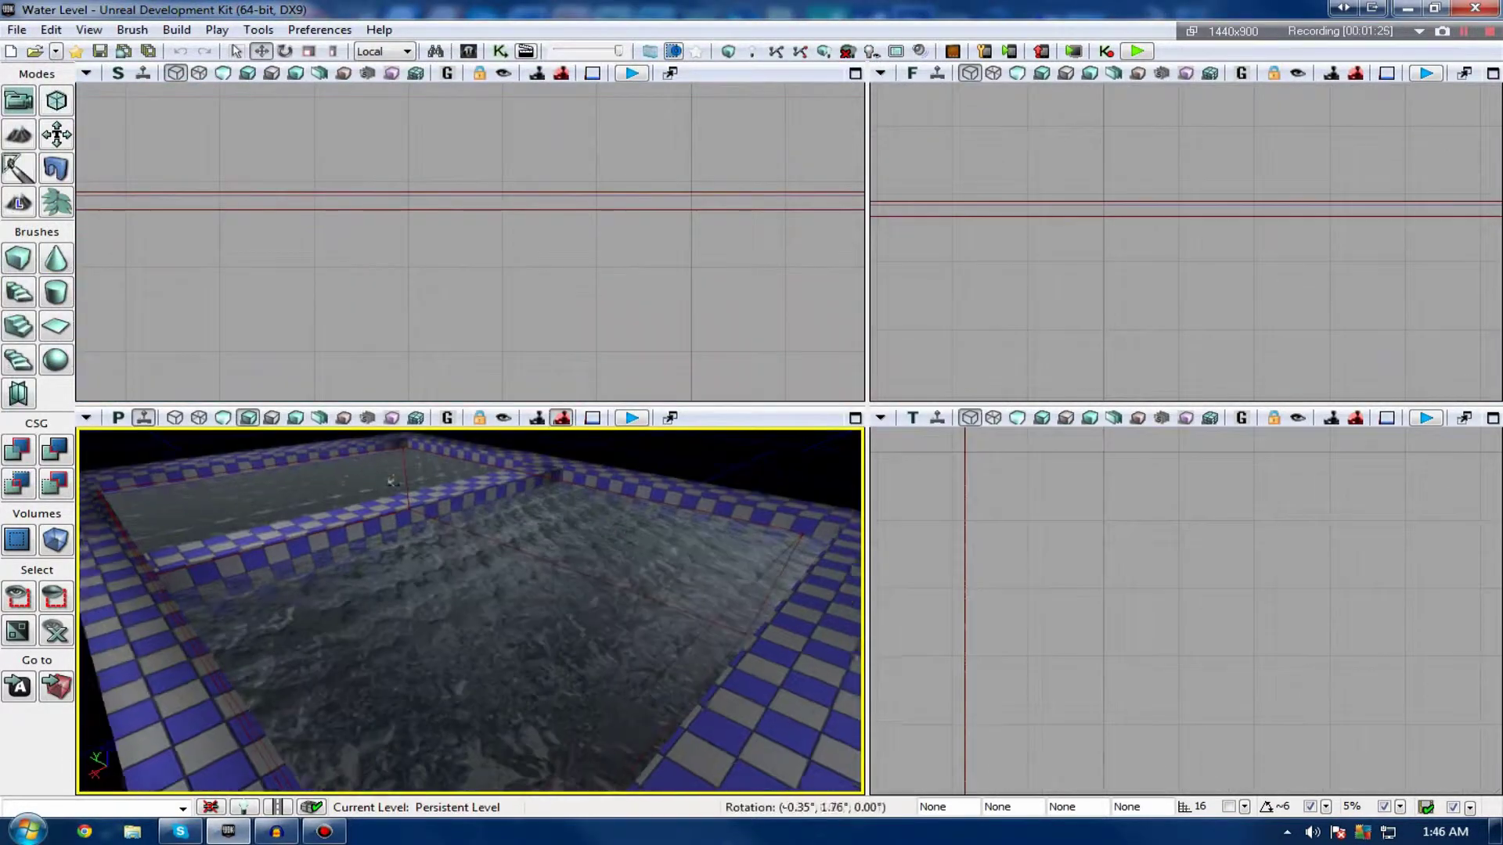
click(852, 419)
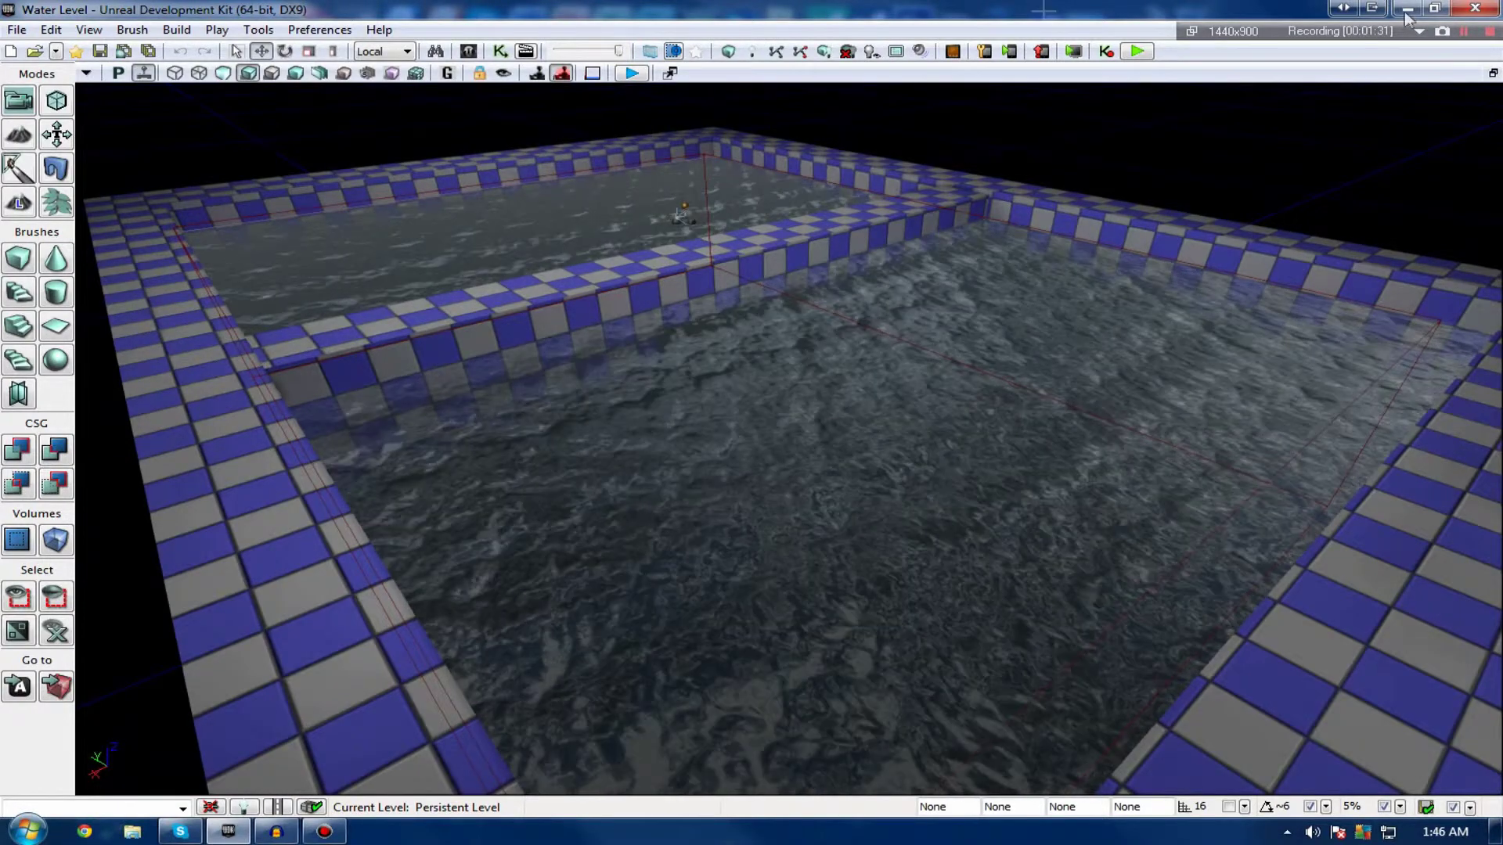
click(1493, 73)
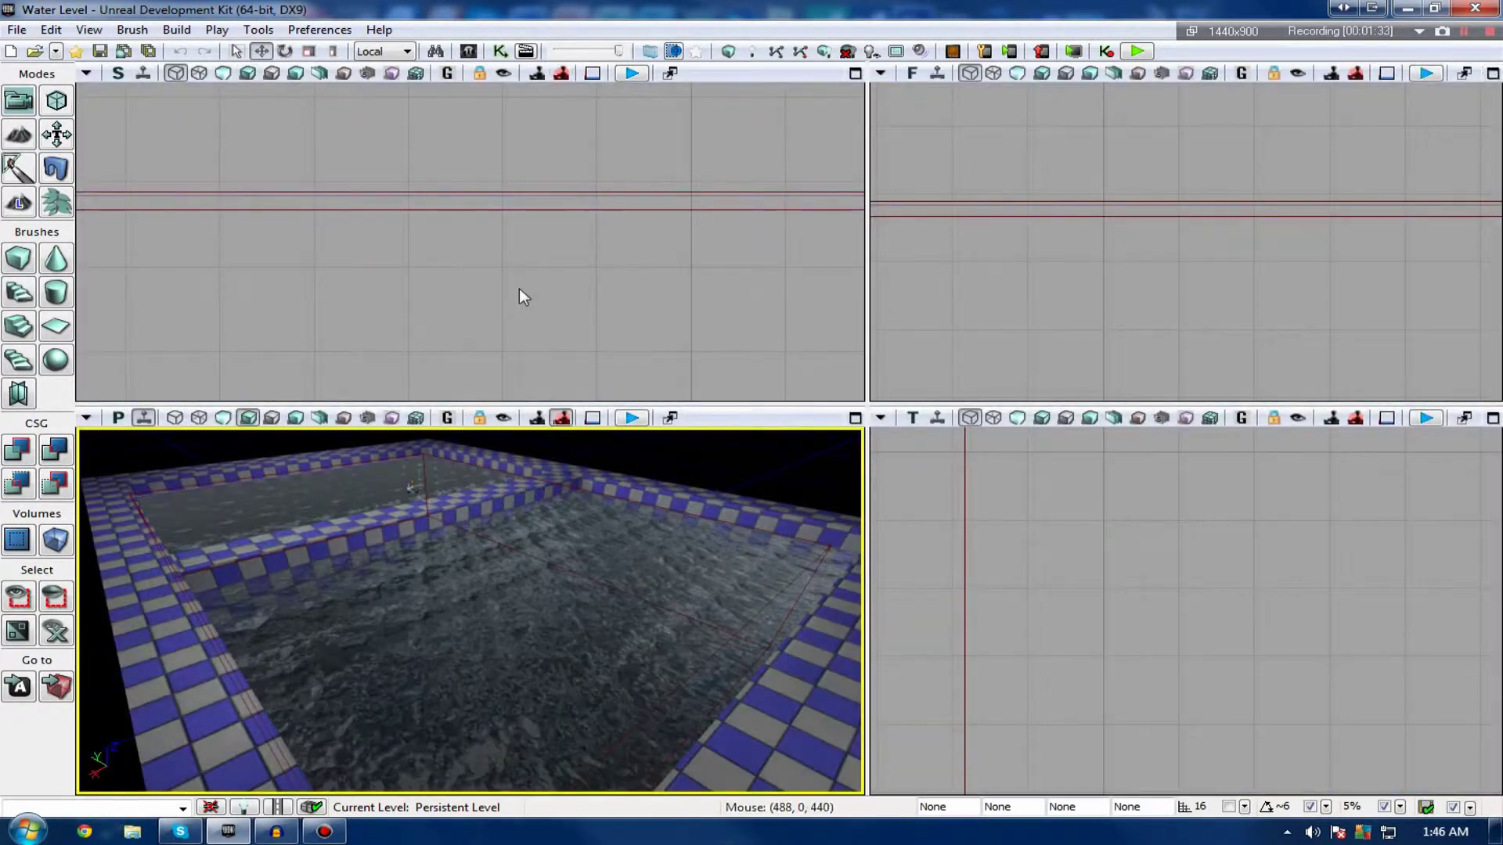
Inspect the properties of the fluid surface actor at the pool's waterline, including its material and Fluid settings, and close them.
click(510, 194)
right_click(510, 193)
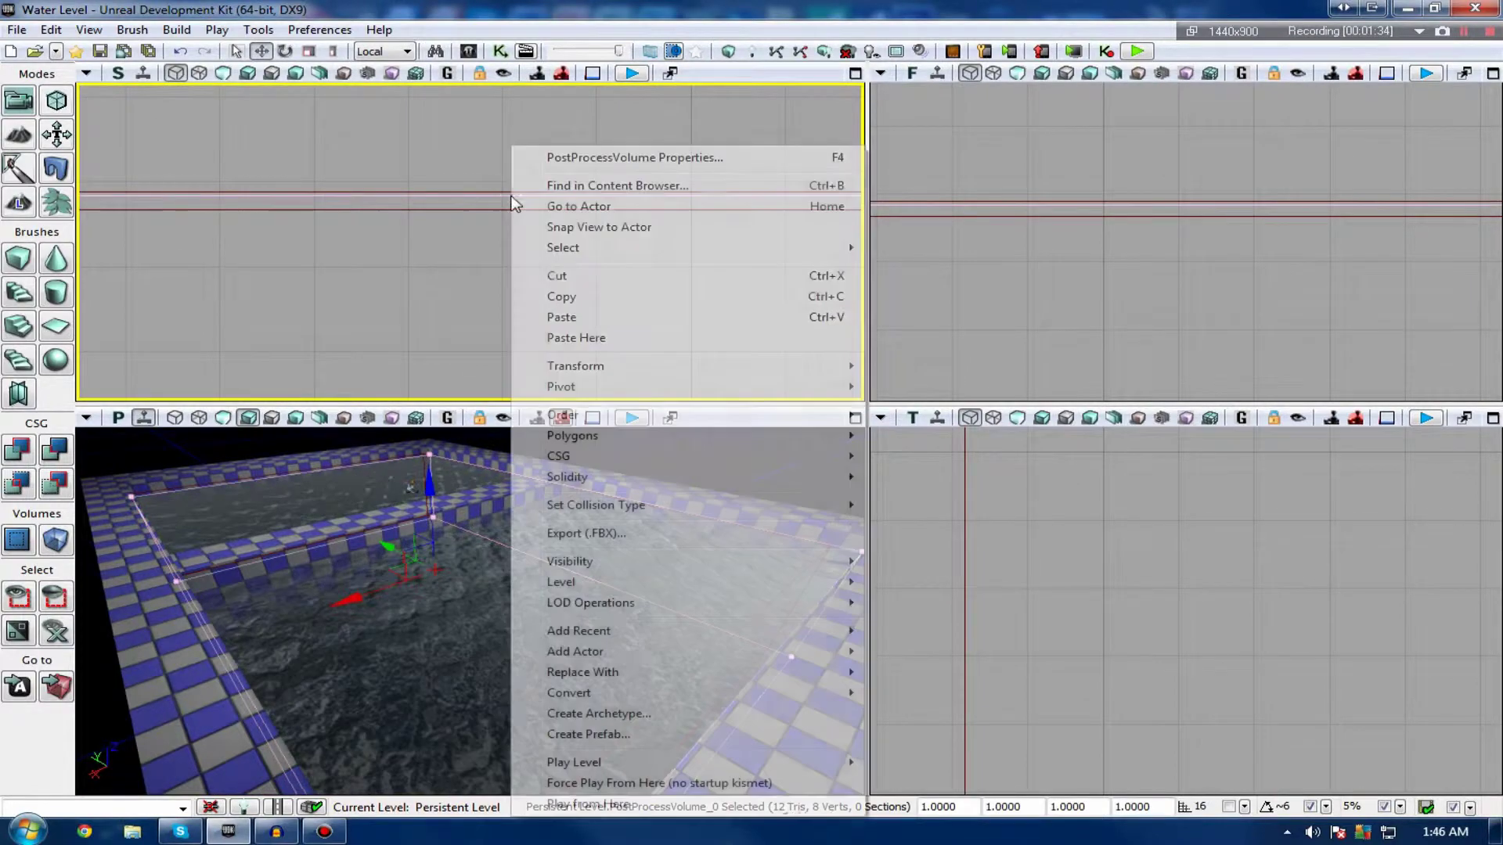
drag(490, 199, 341, 207)
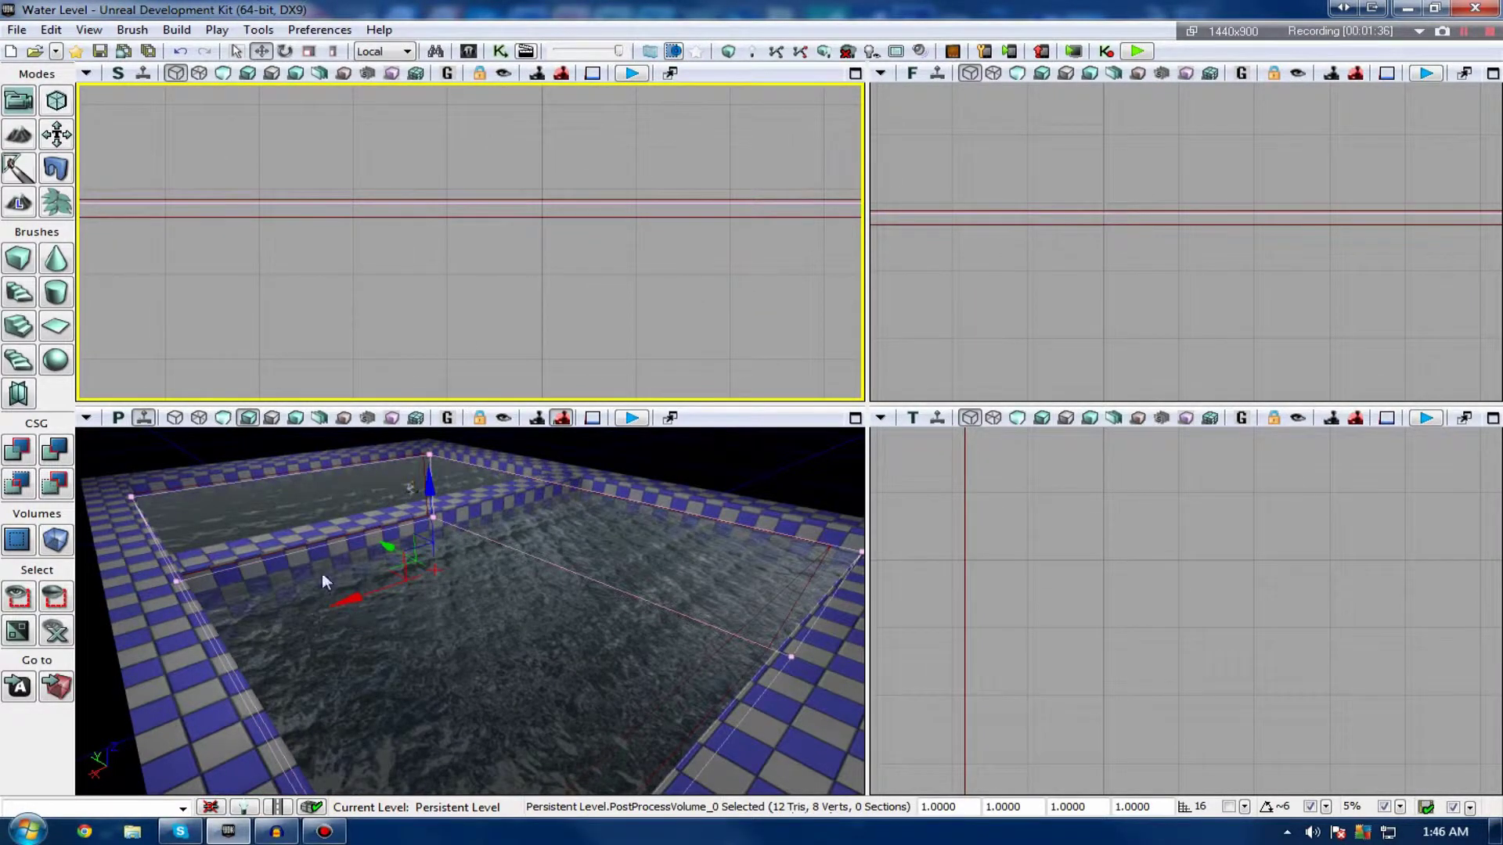
click(460, 221)
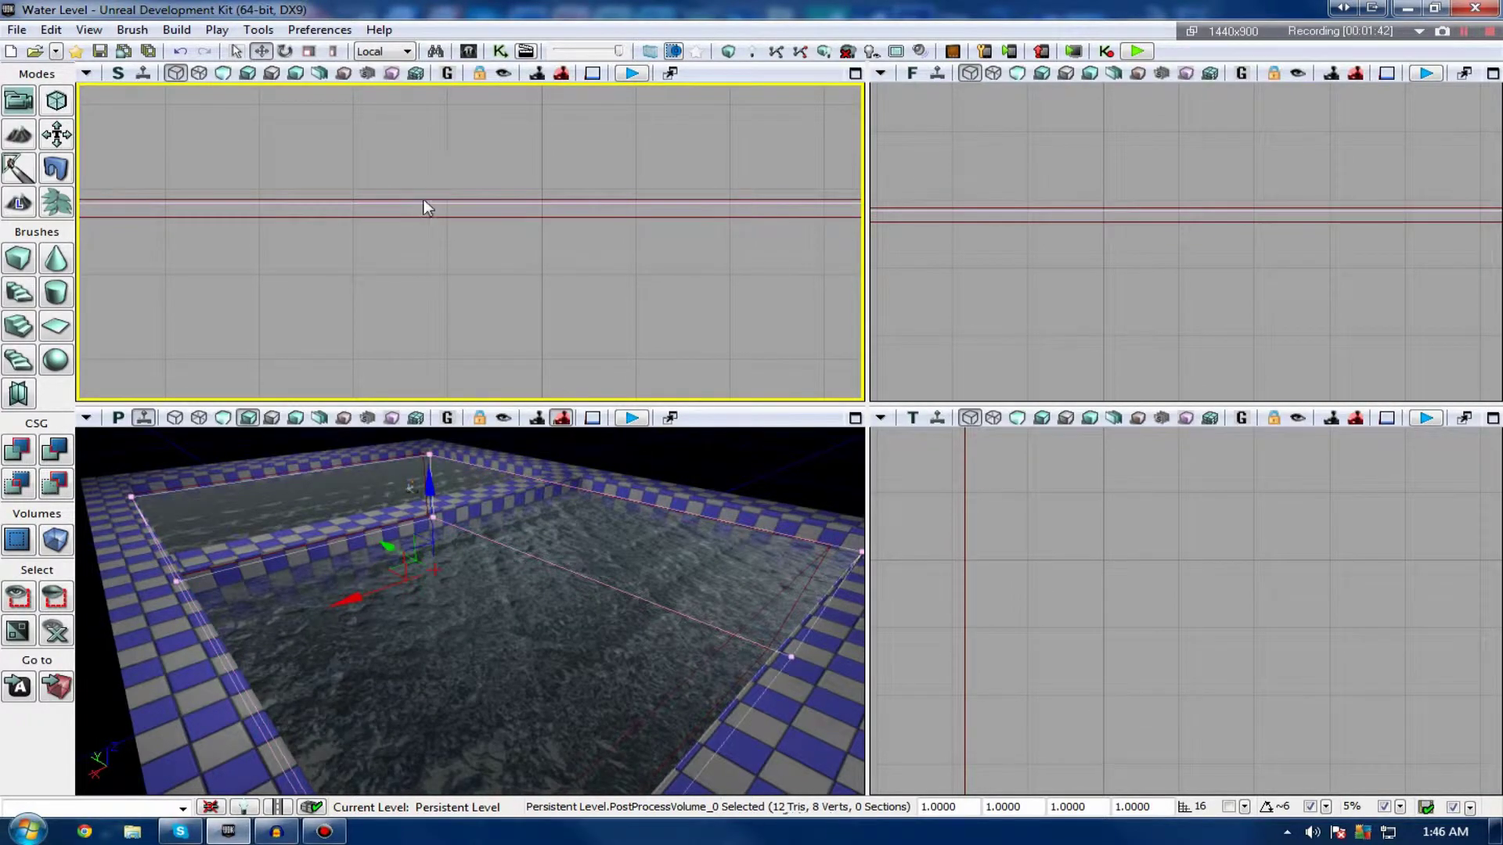
click(403, 198)
right_click(403, 195)
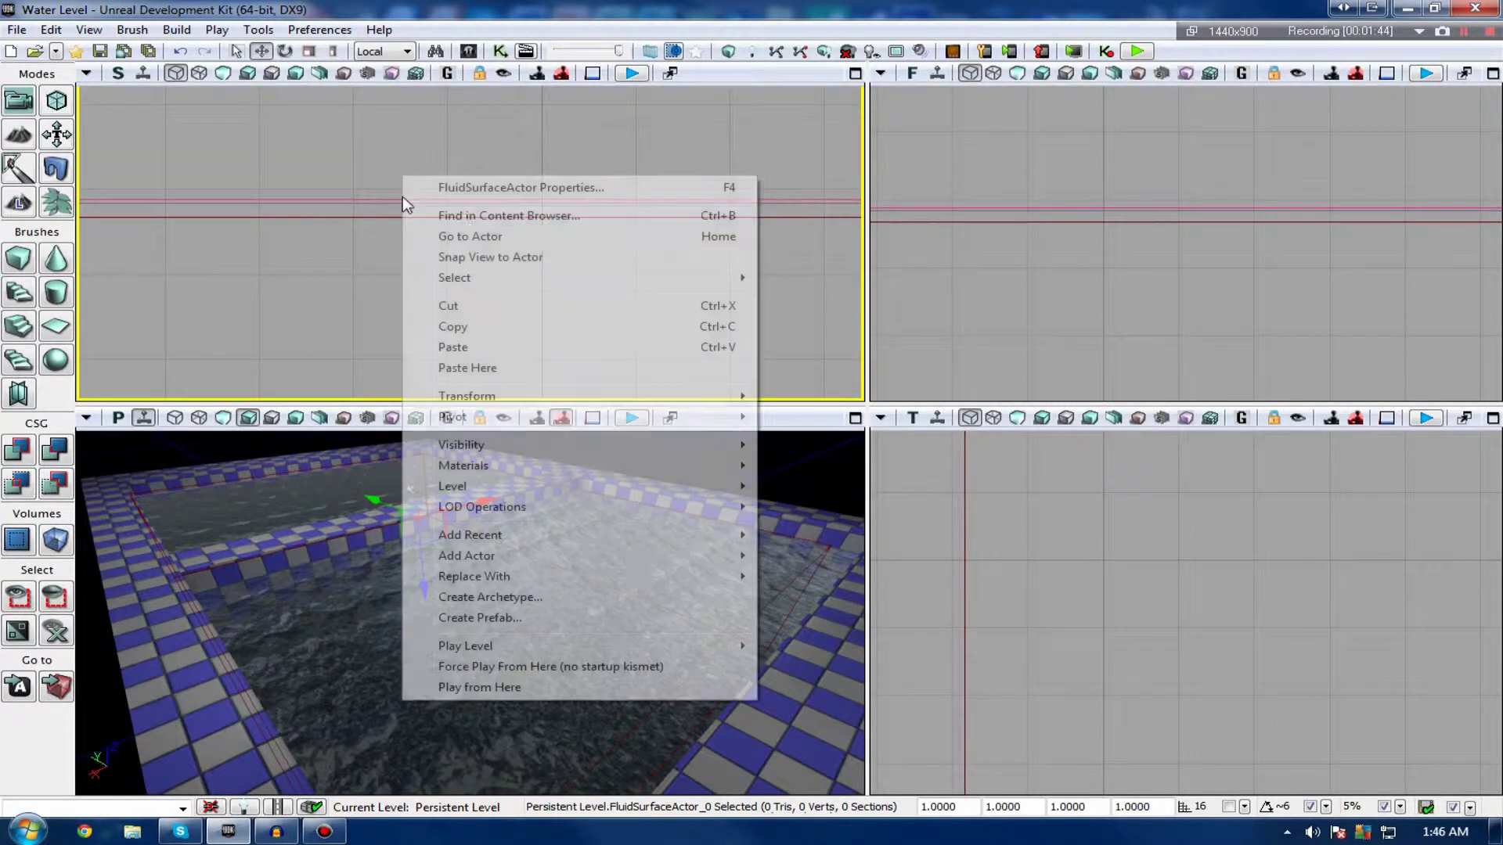
click(442, 191)
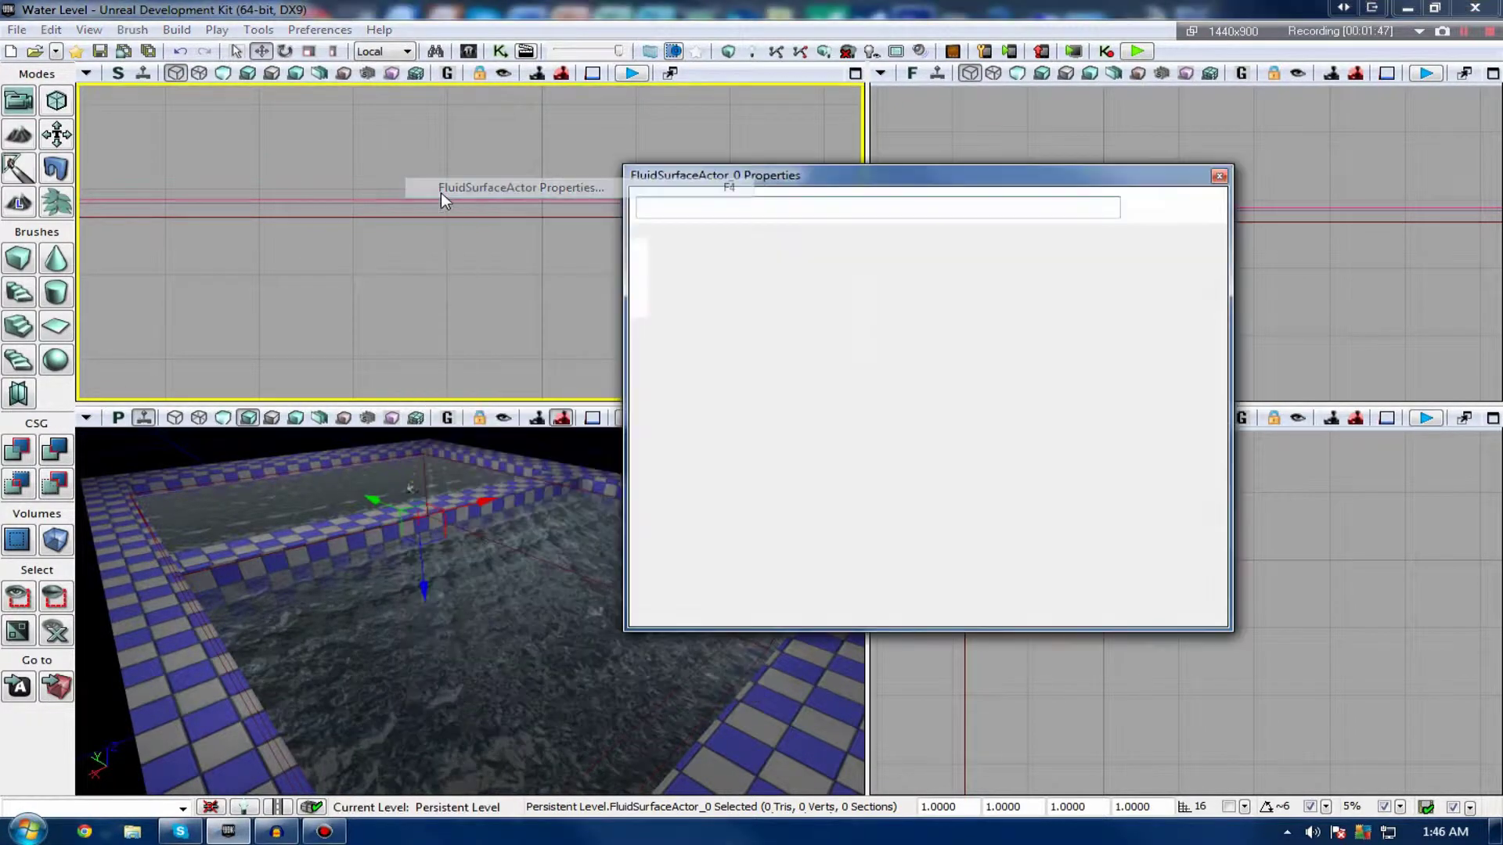
drag(1223, 306, 1161, 402)
scroll(1165, 409, up, 10)
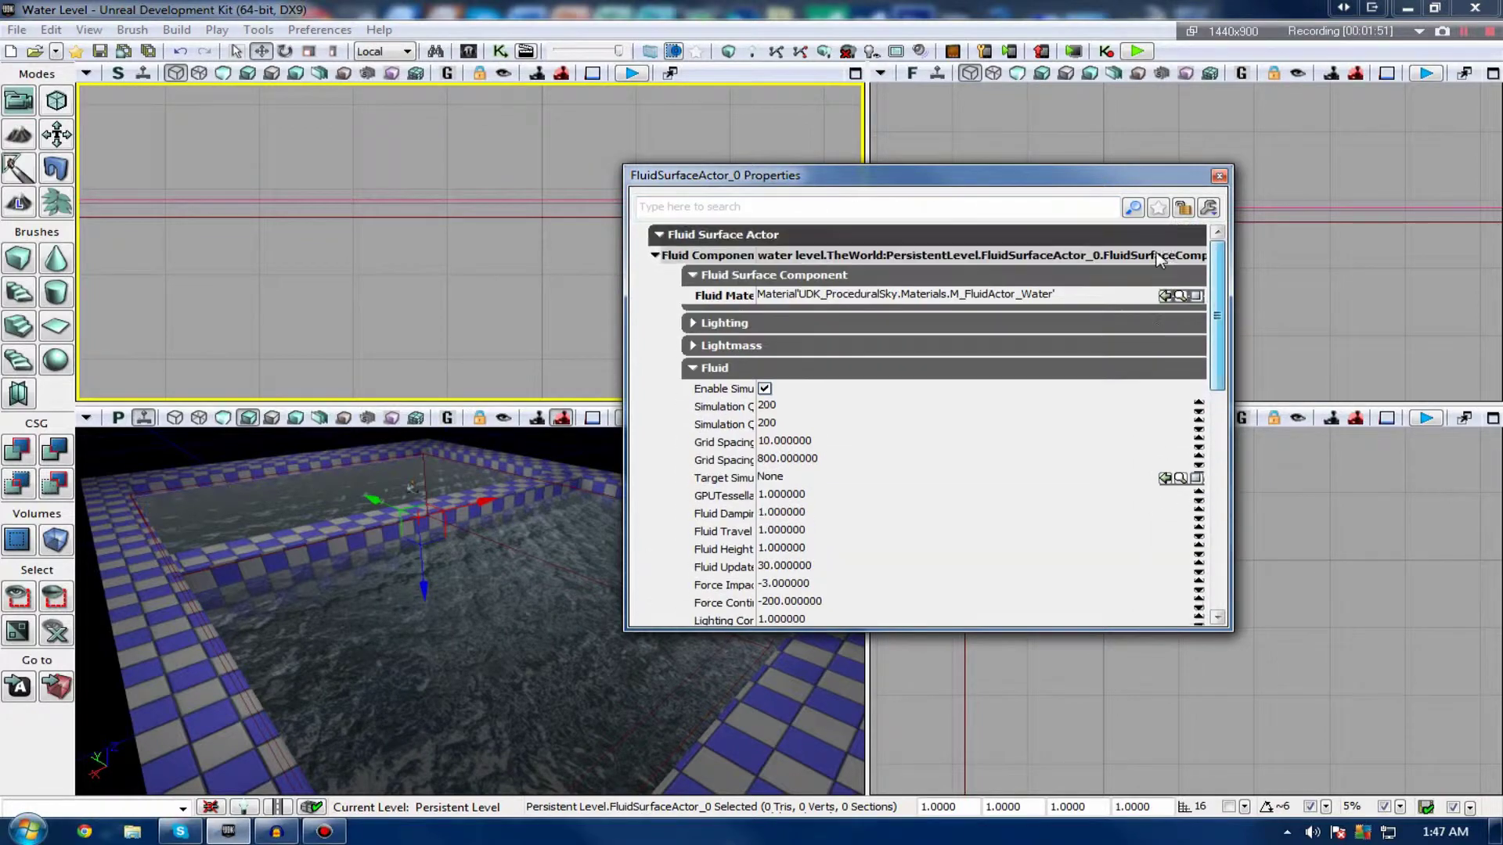
click(1218, 176)
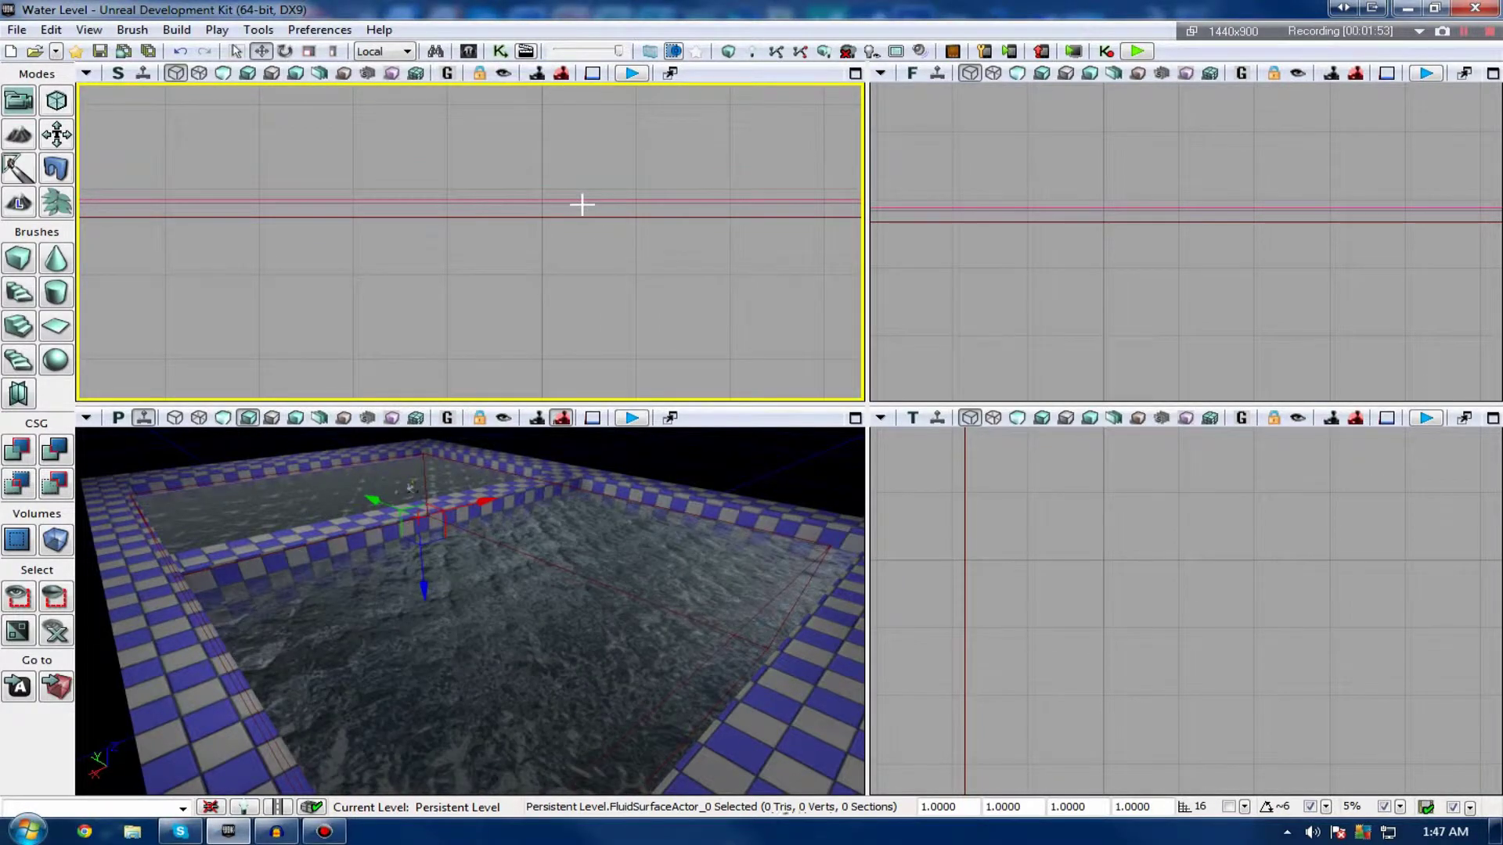
Inspect the properties of the post process volume that fills the pool, and close them.
click(582, 204)
right_click(584, 215)
click(634, 159)
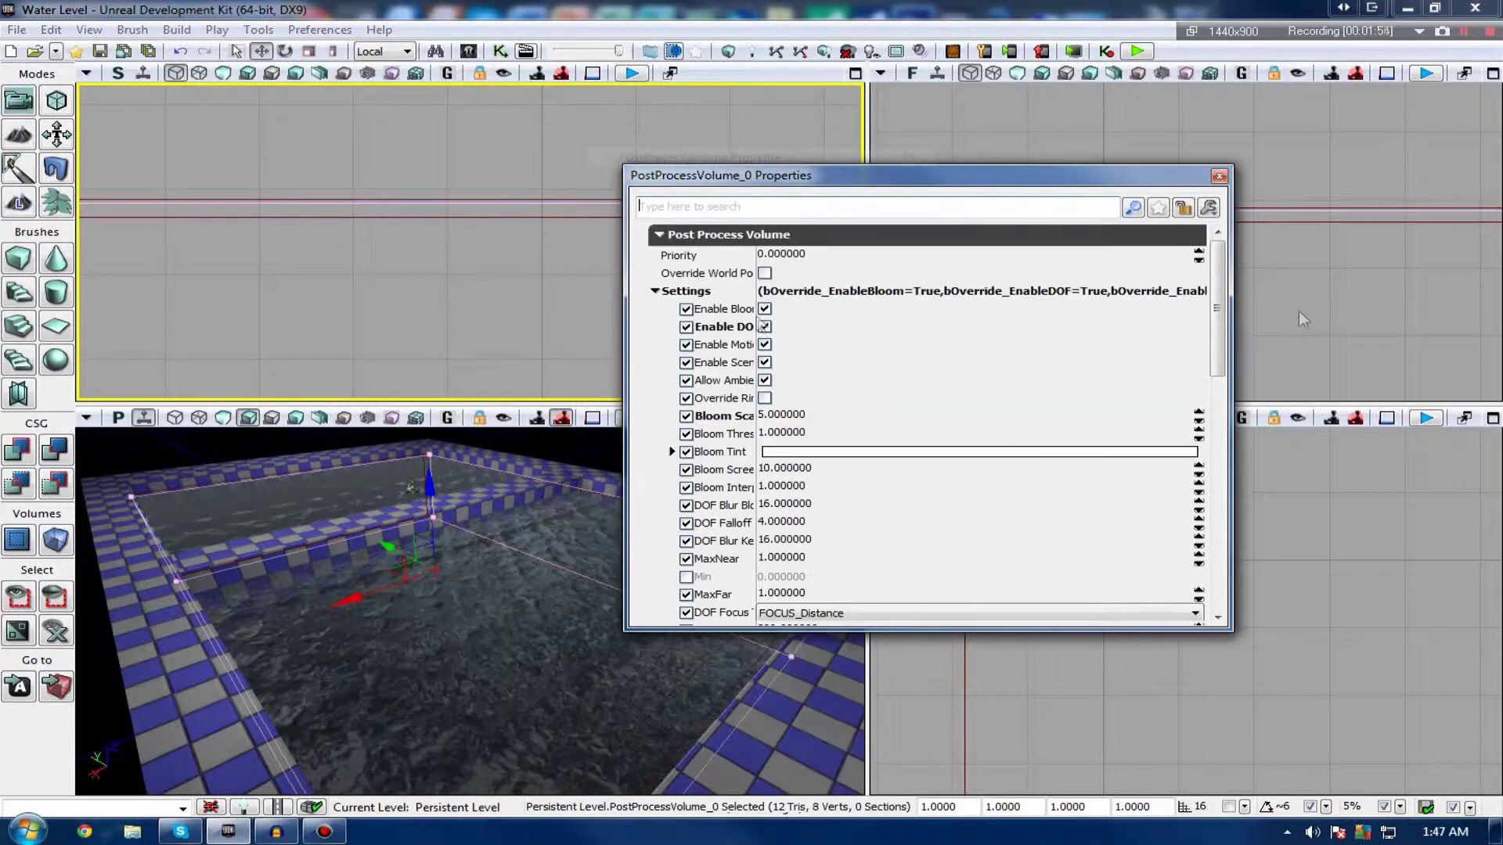
drag(1202, 179, 1225, 176)
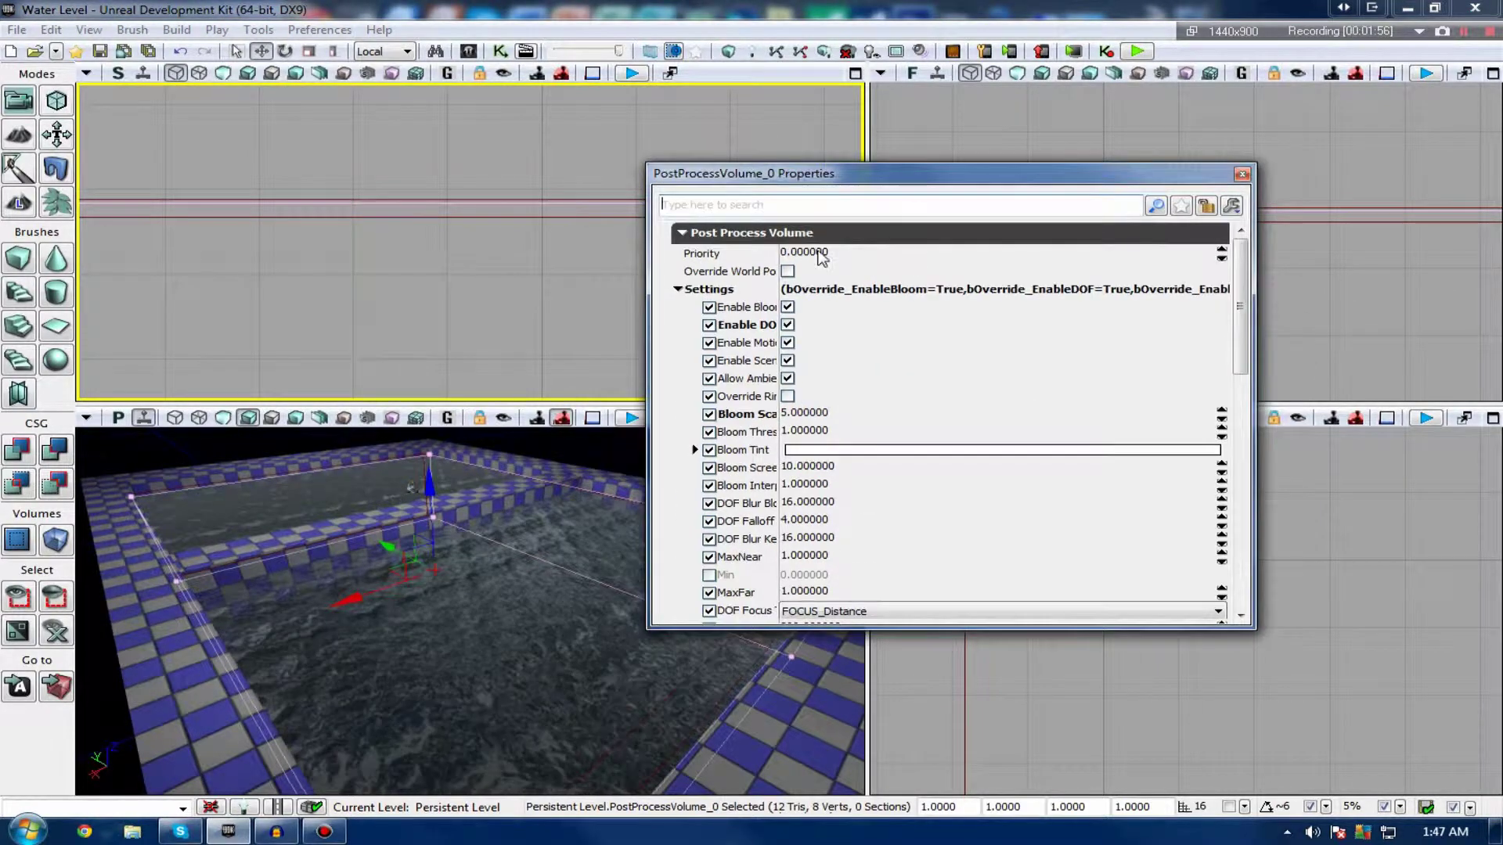
click(1242, 175)
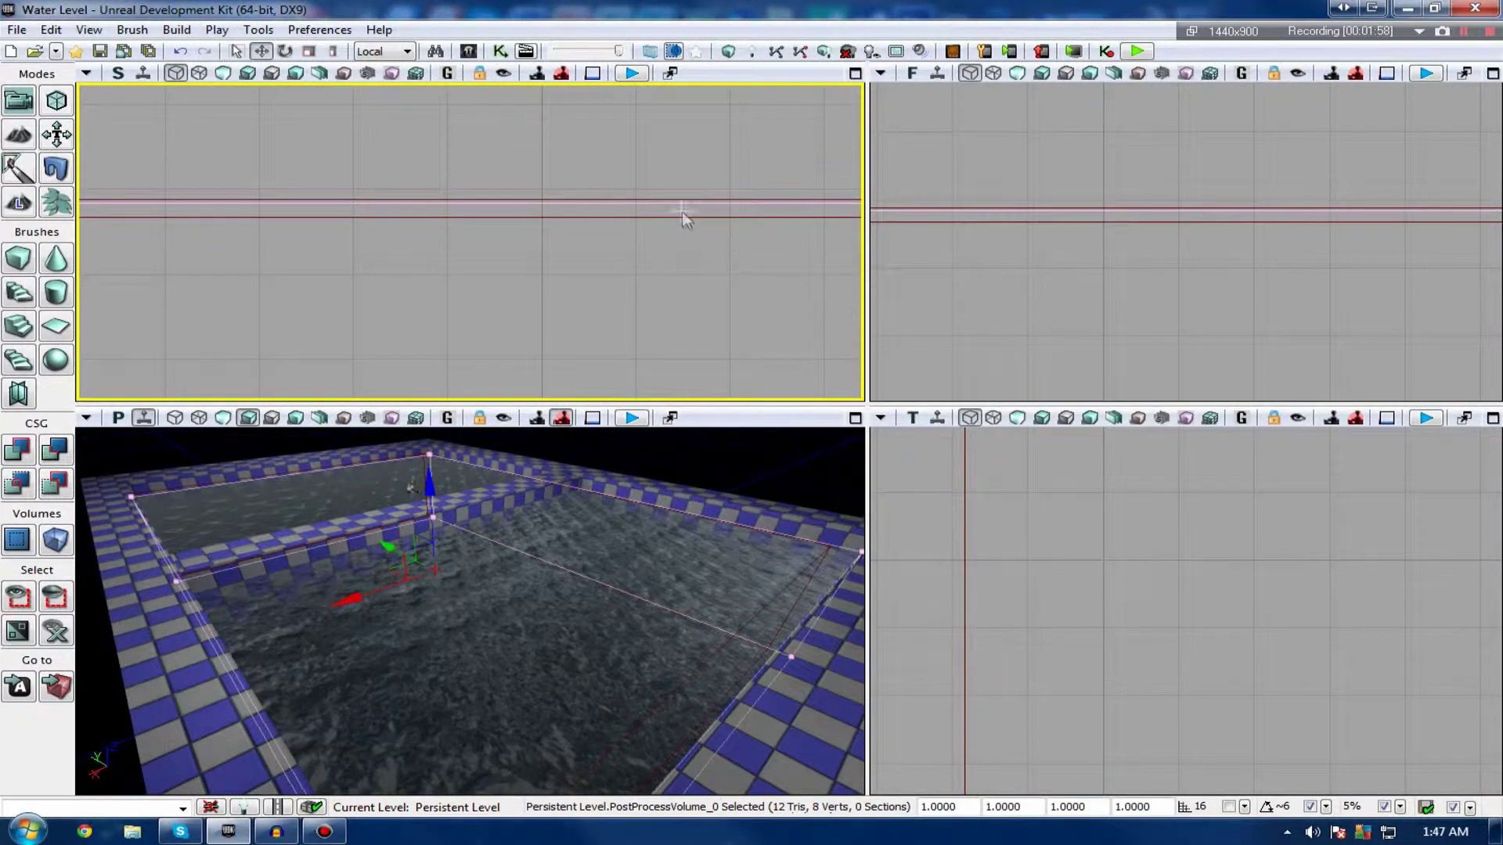
Deselect the volume, playtest Water Level in the perspective viewport by moving through the pool above and below water, and end the session.
click(697, 238)
drag(681, 233, 677, 230)
right_drag(620, 550, 621, 571)
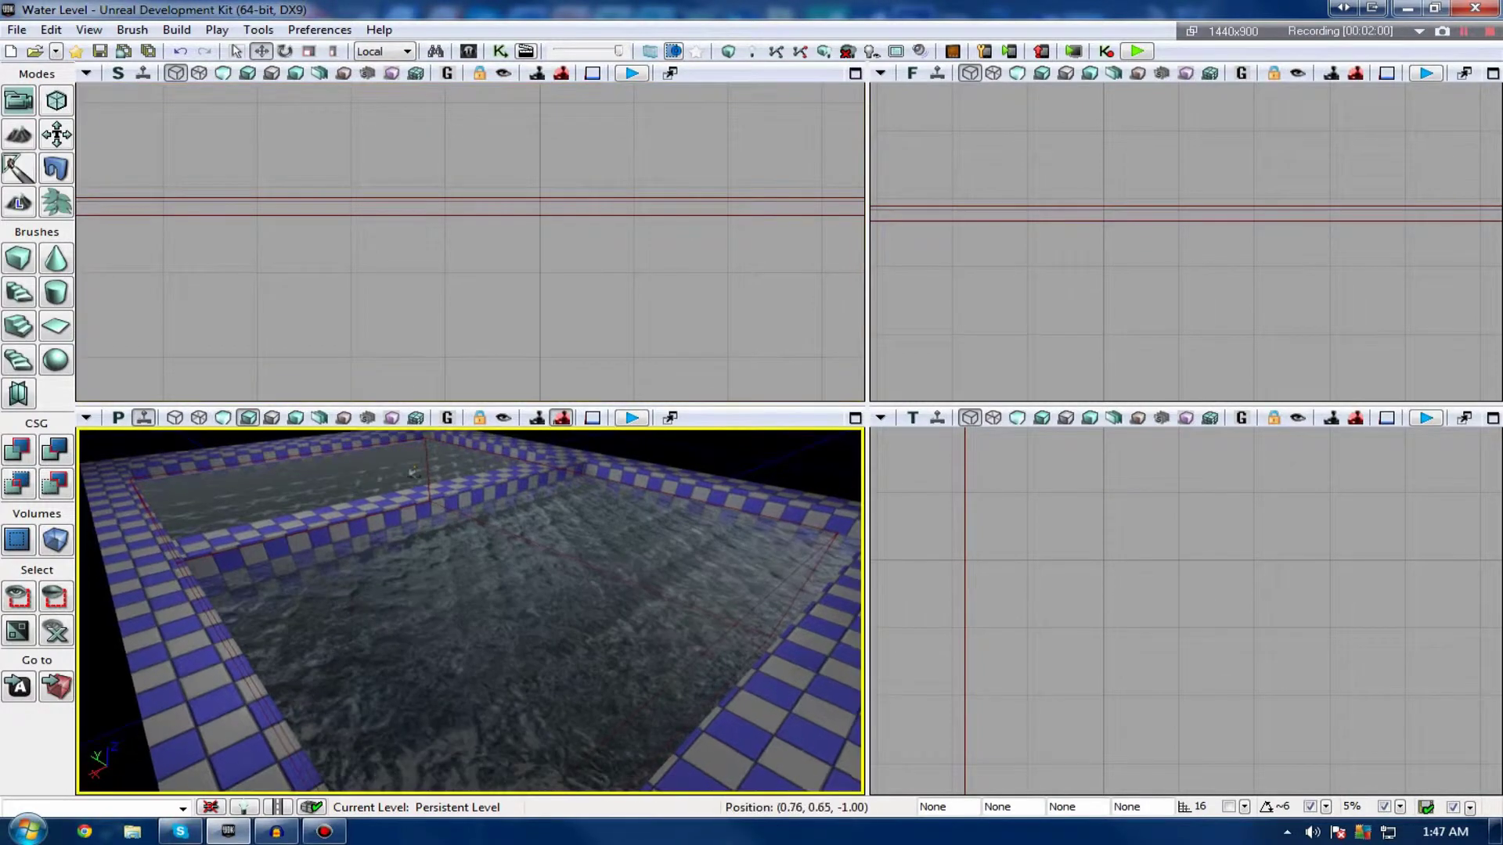
drag(621, 537, 612, 459)
click(632, 419)
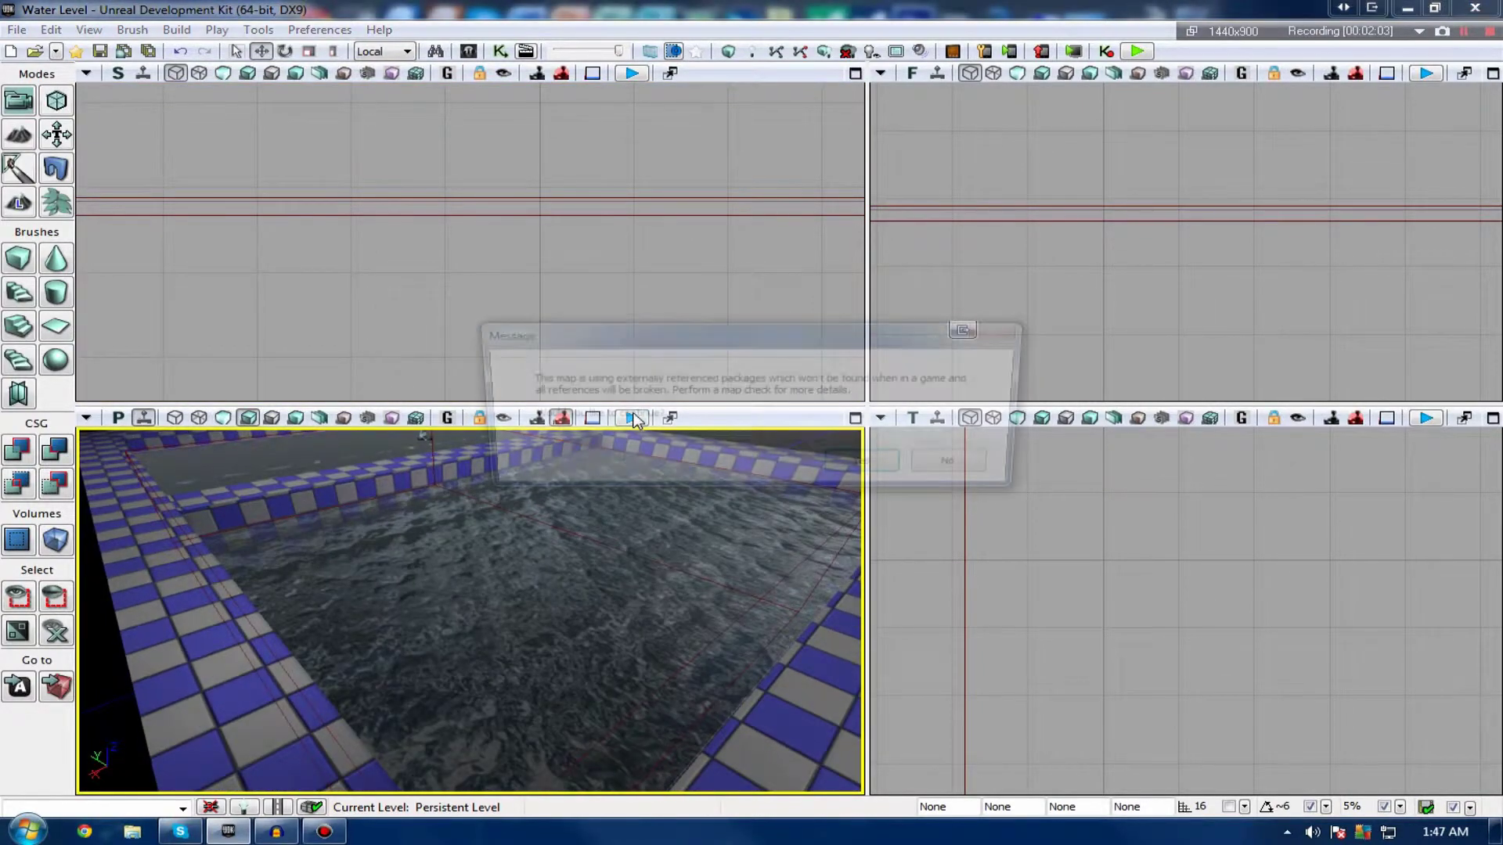
click(848, 476)
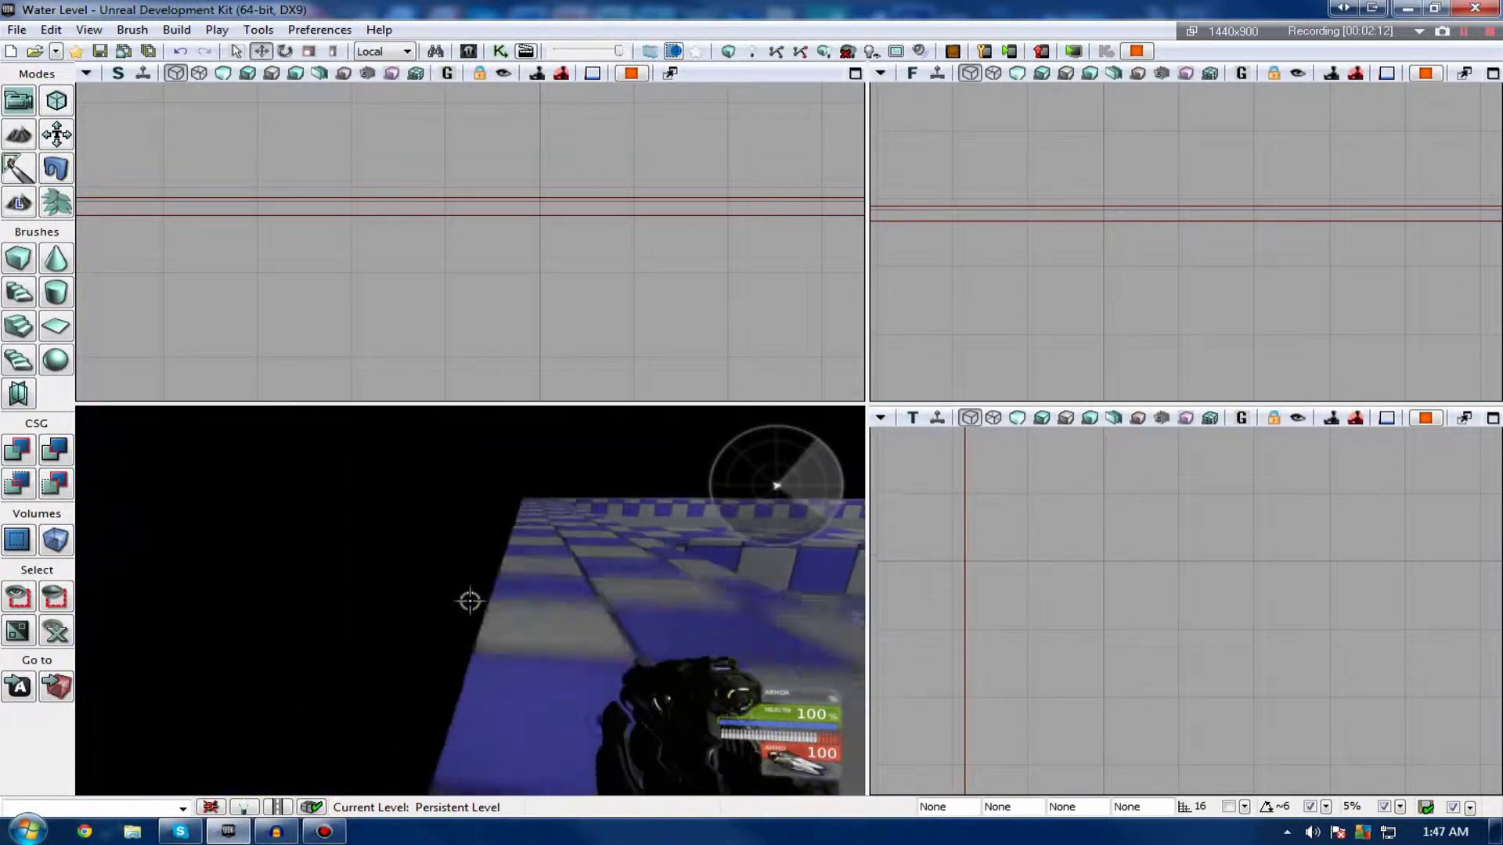
key(w)
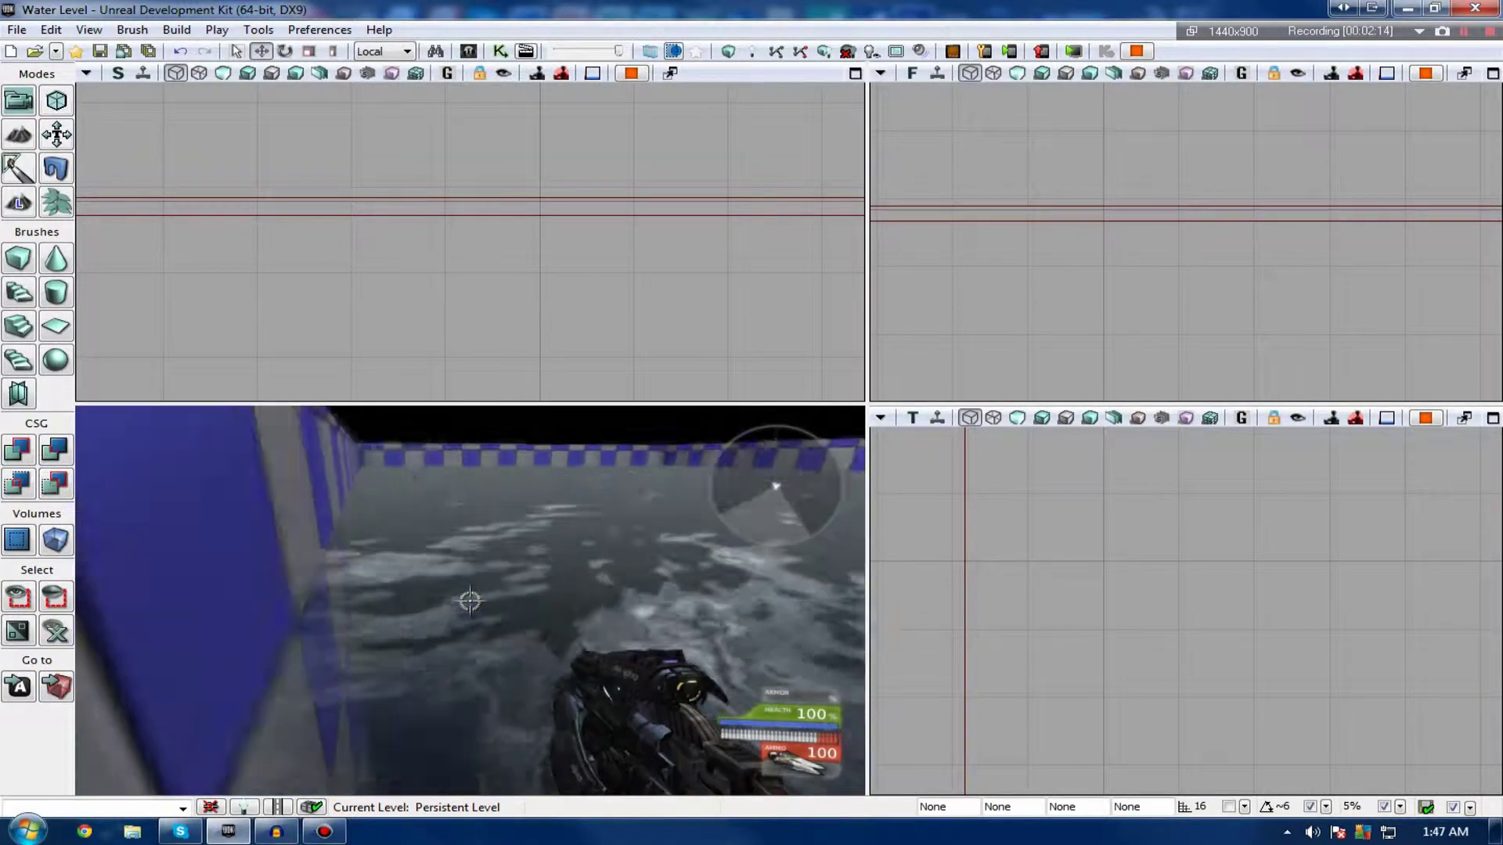
key(w)
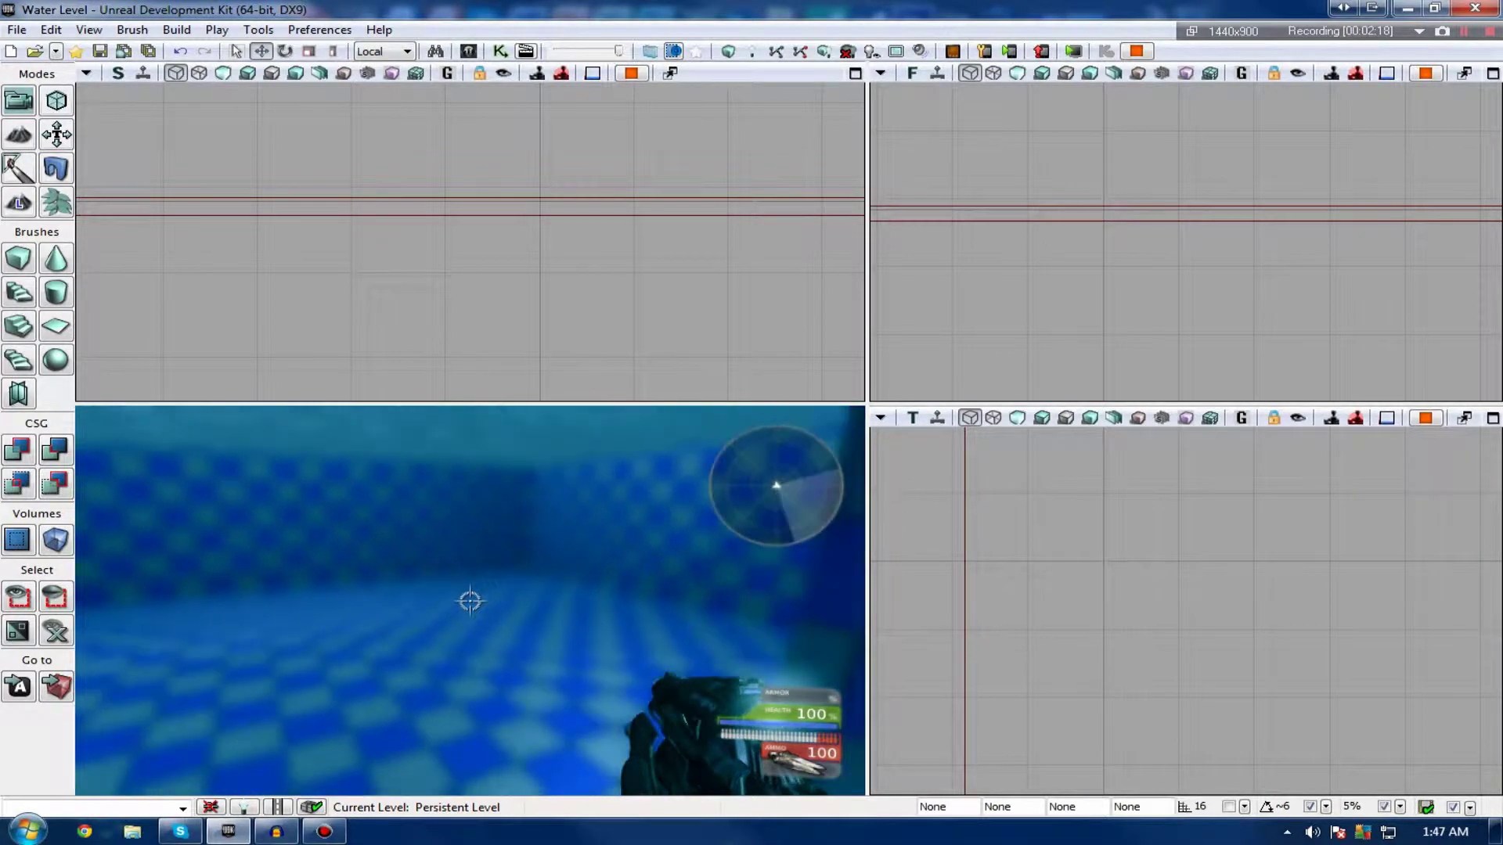
key(w)
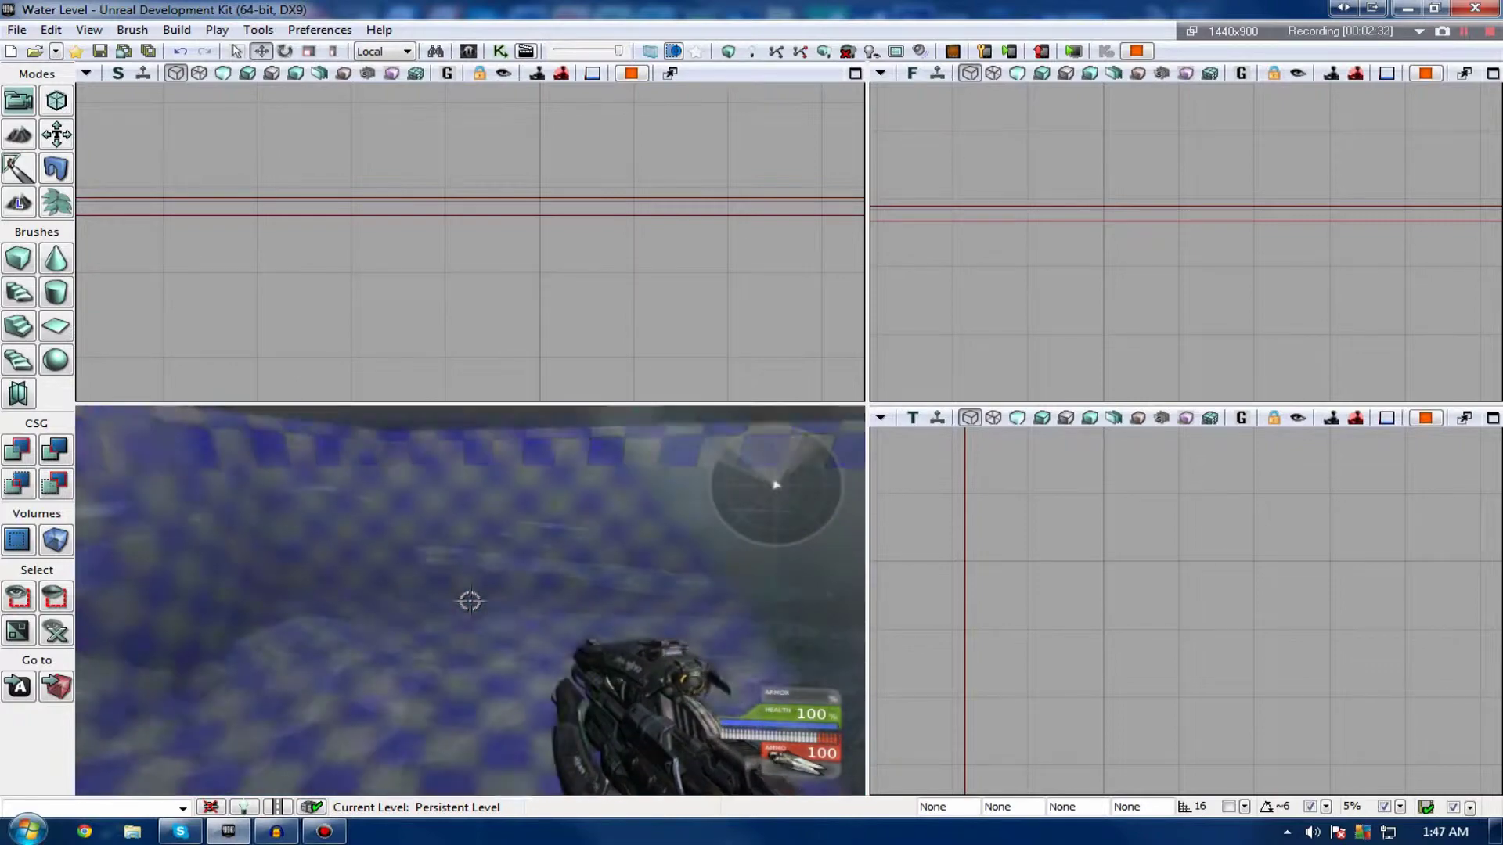
key(Escape)
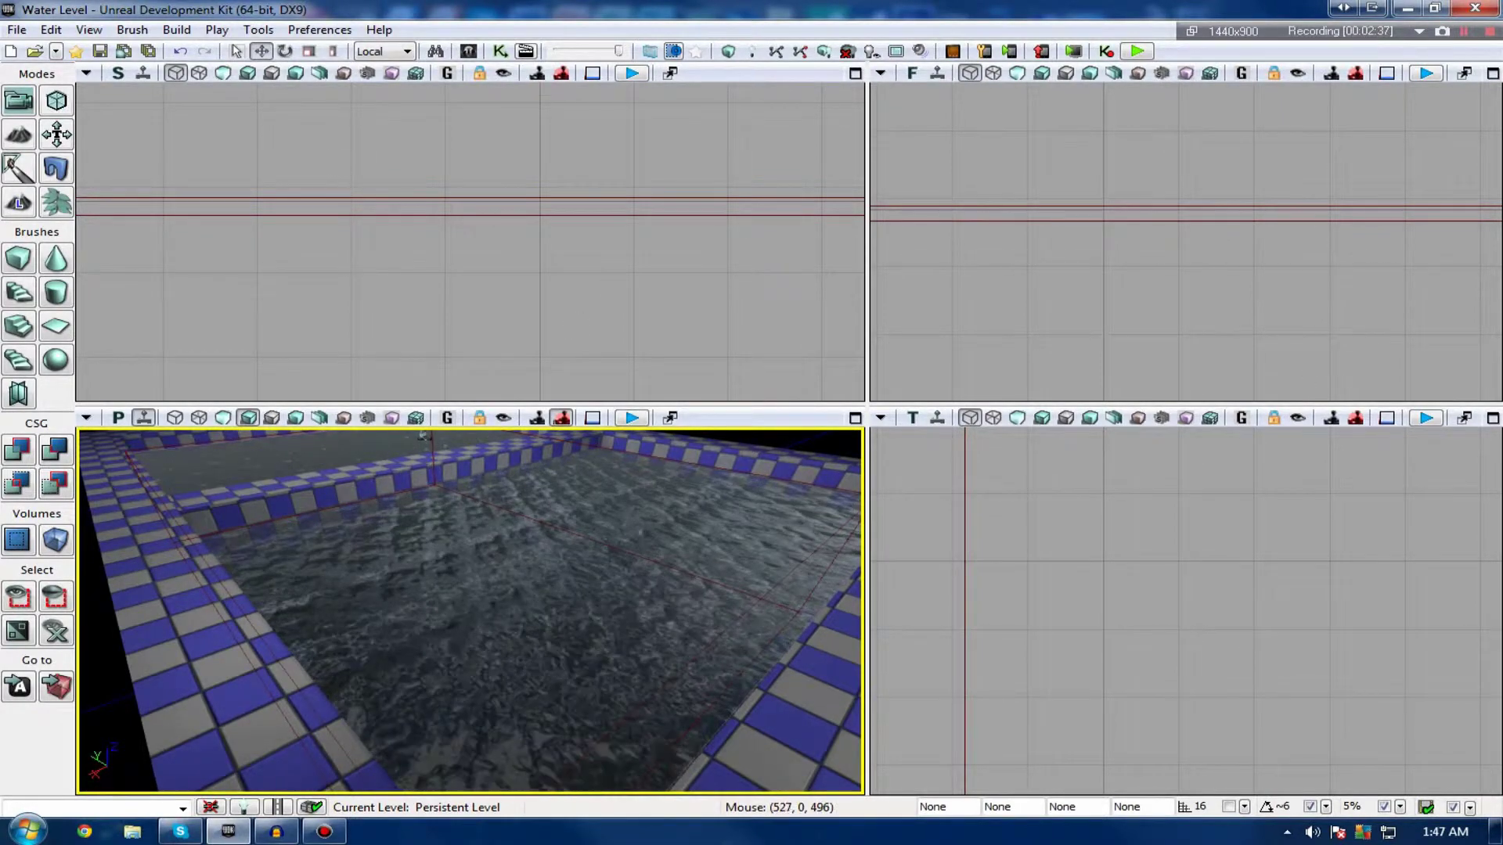
Reload the Water Level.udk map from the UDK Tutorial Series folder.
click(44, 52)
click(719, 206)
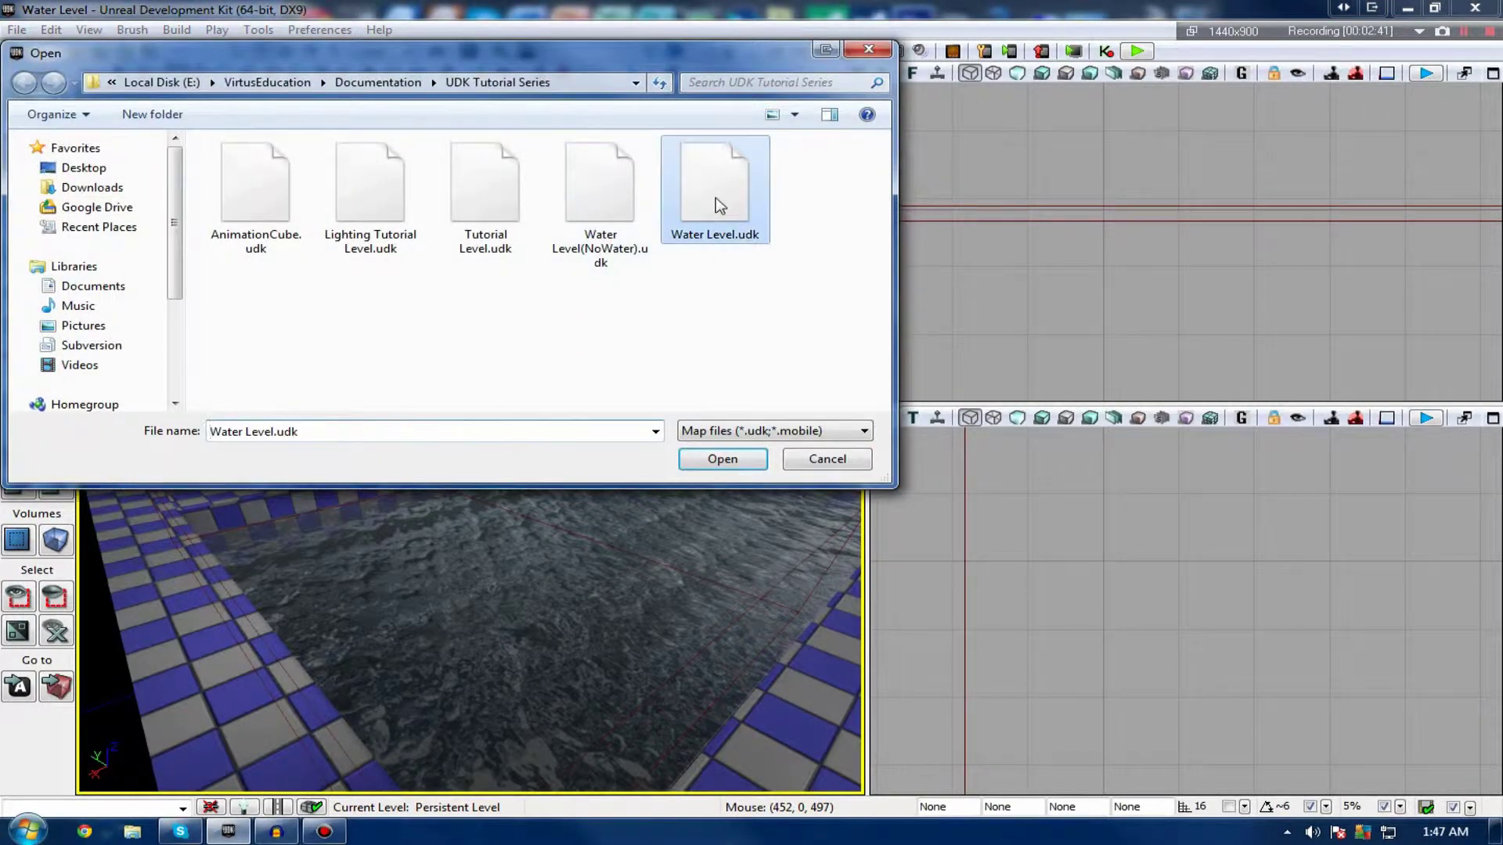
double_click(718, 205)
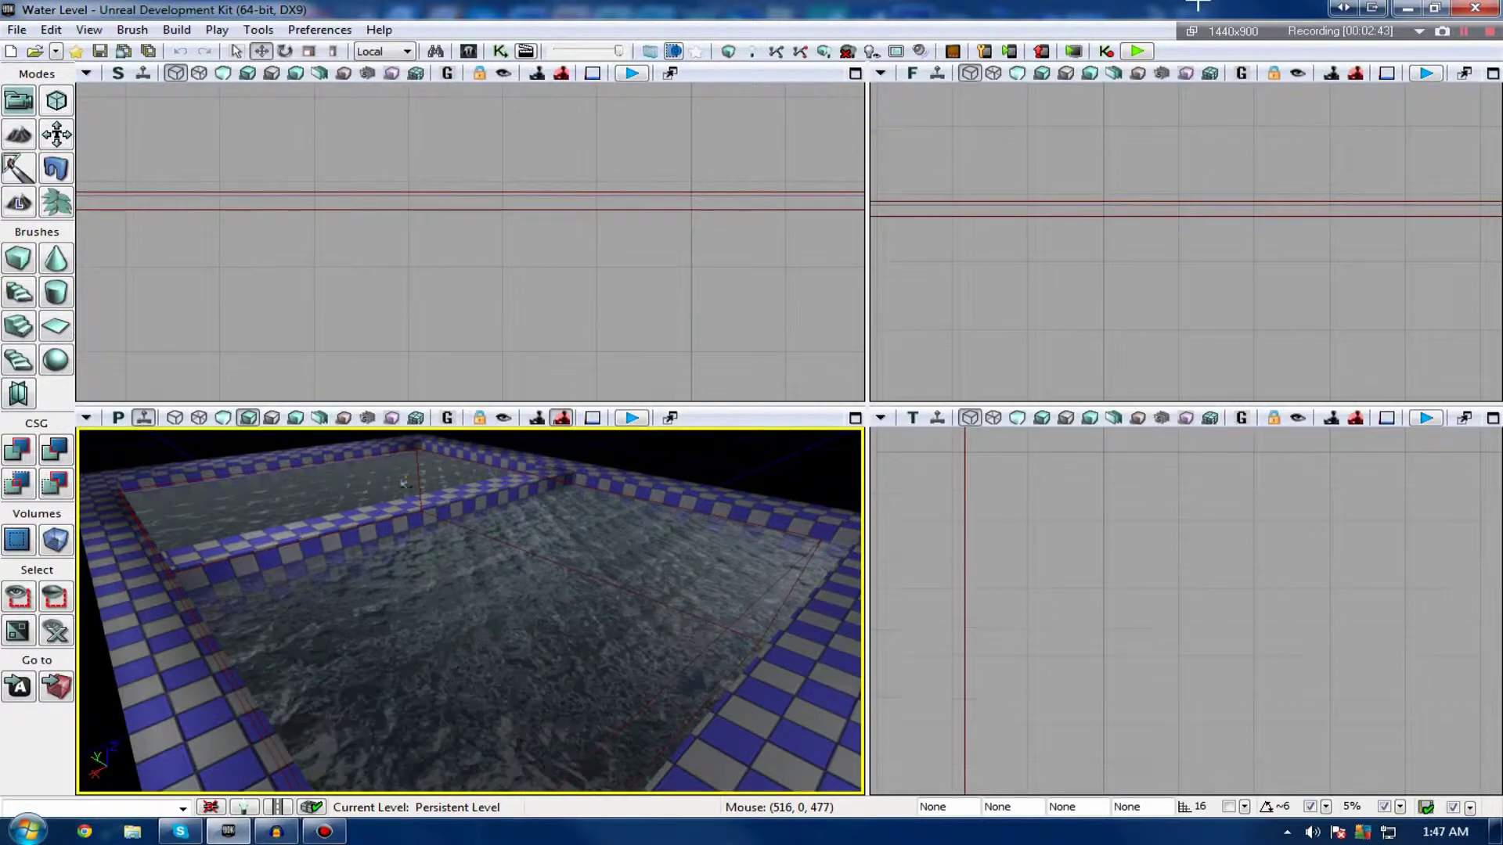
Open the Water Level(NoWater).udk map from the UDK Tutorial Series folder and look over the empty pools.
click(36, 51)
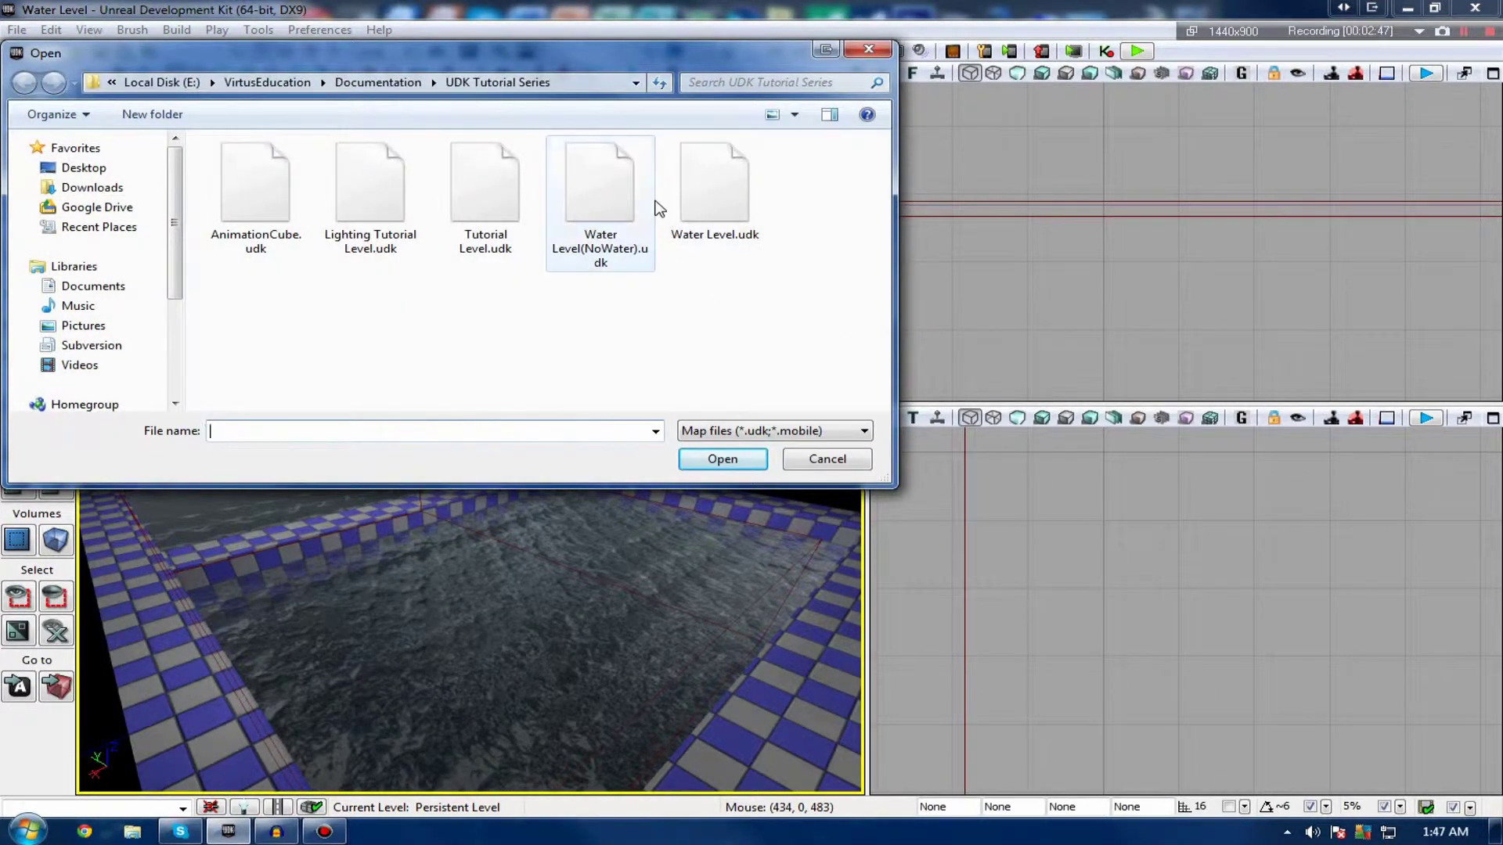
double_click(627, 199)
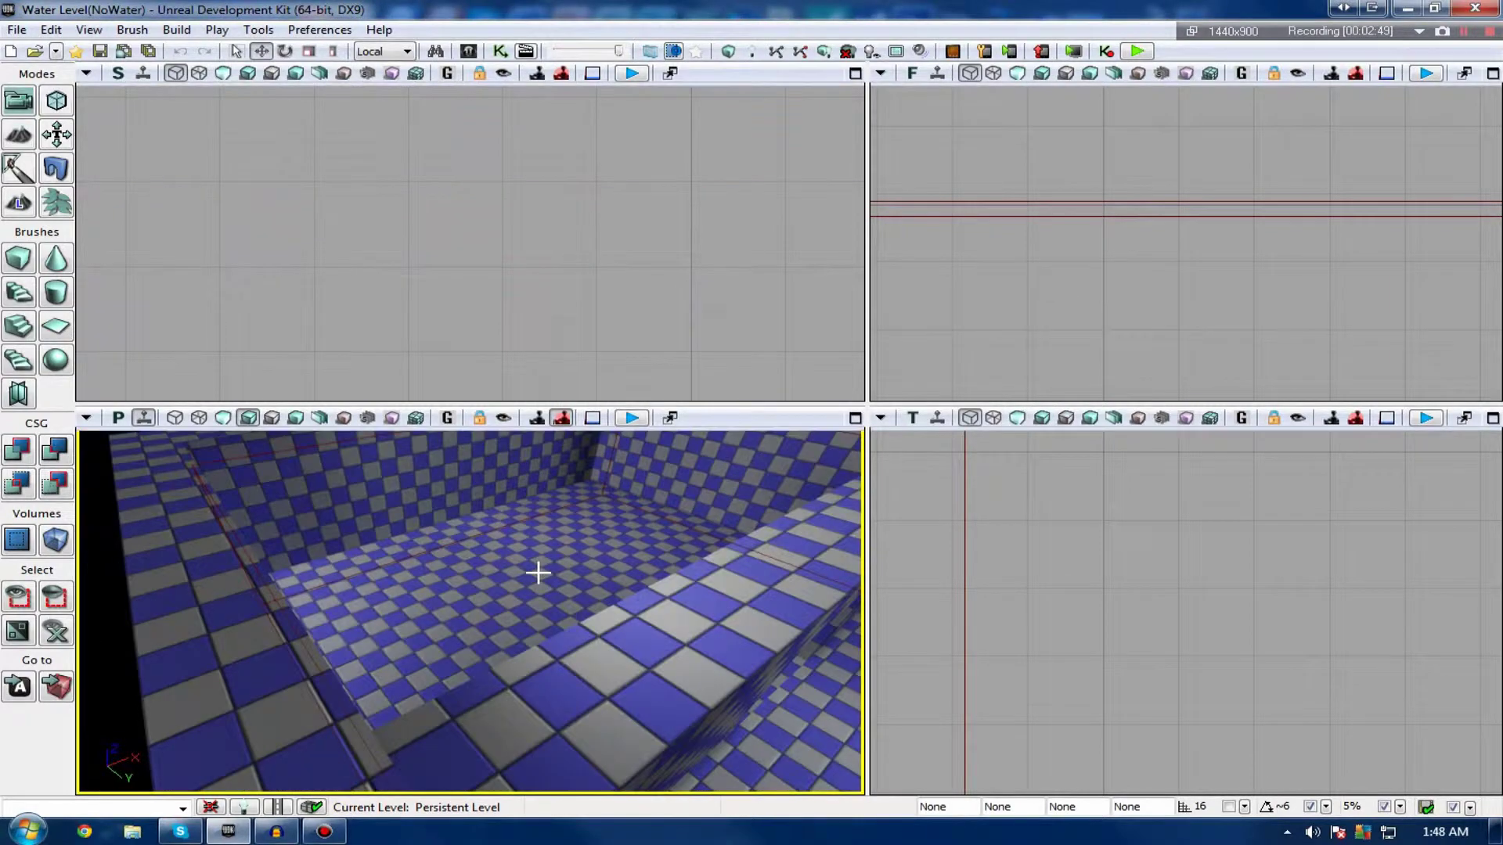
right_drag(538, 573, 601, 555)
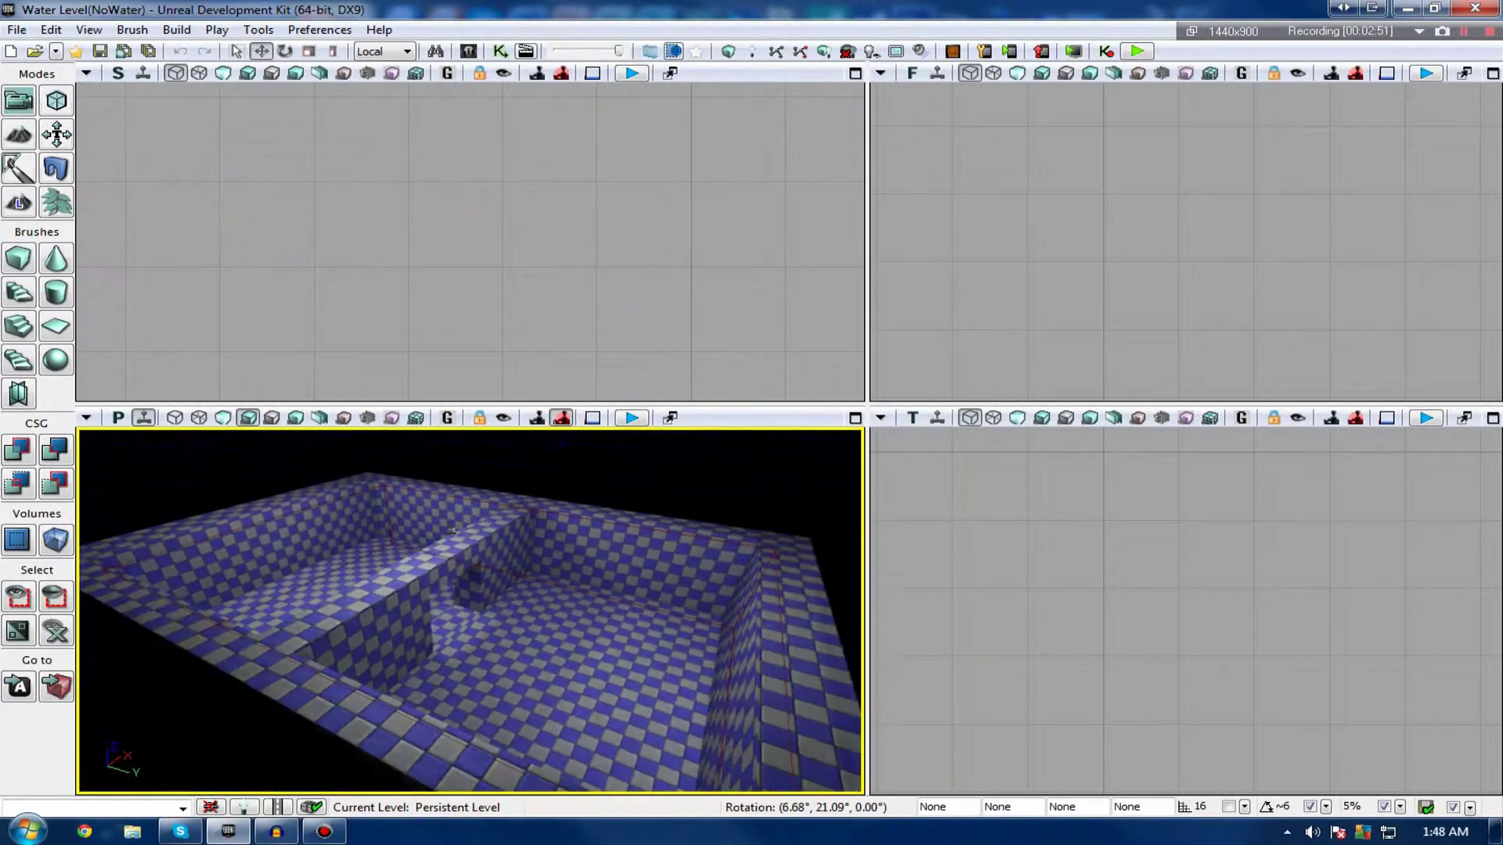
right_drag(452, 531, 461, 547)
click(517, 522)
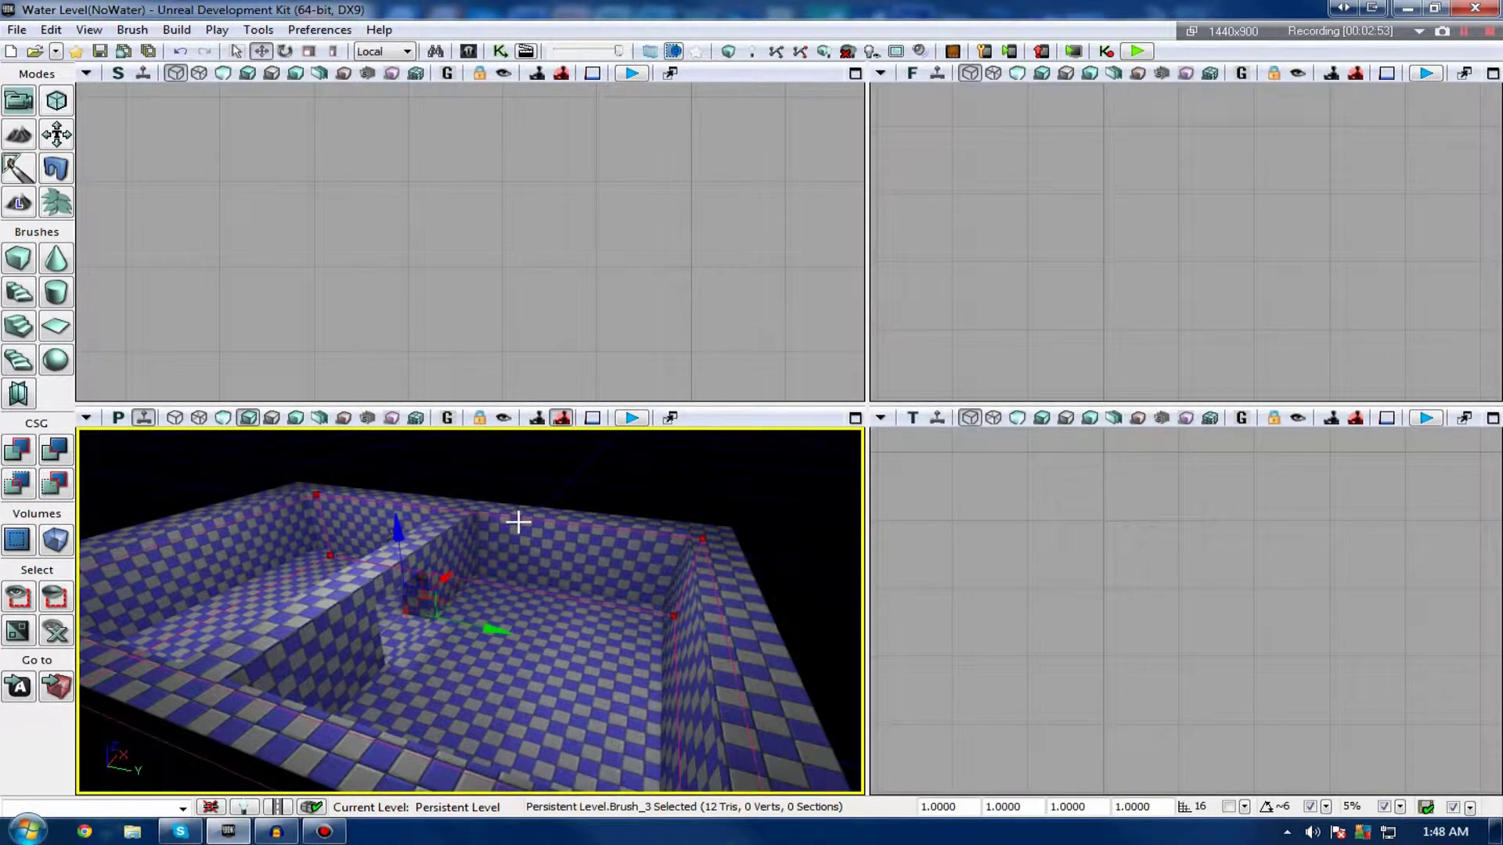
drag(358, 659, 363, 665)
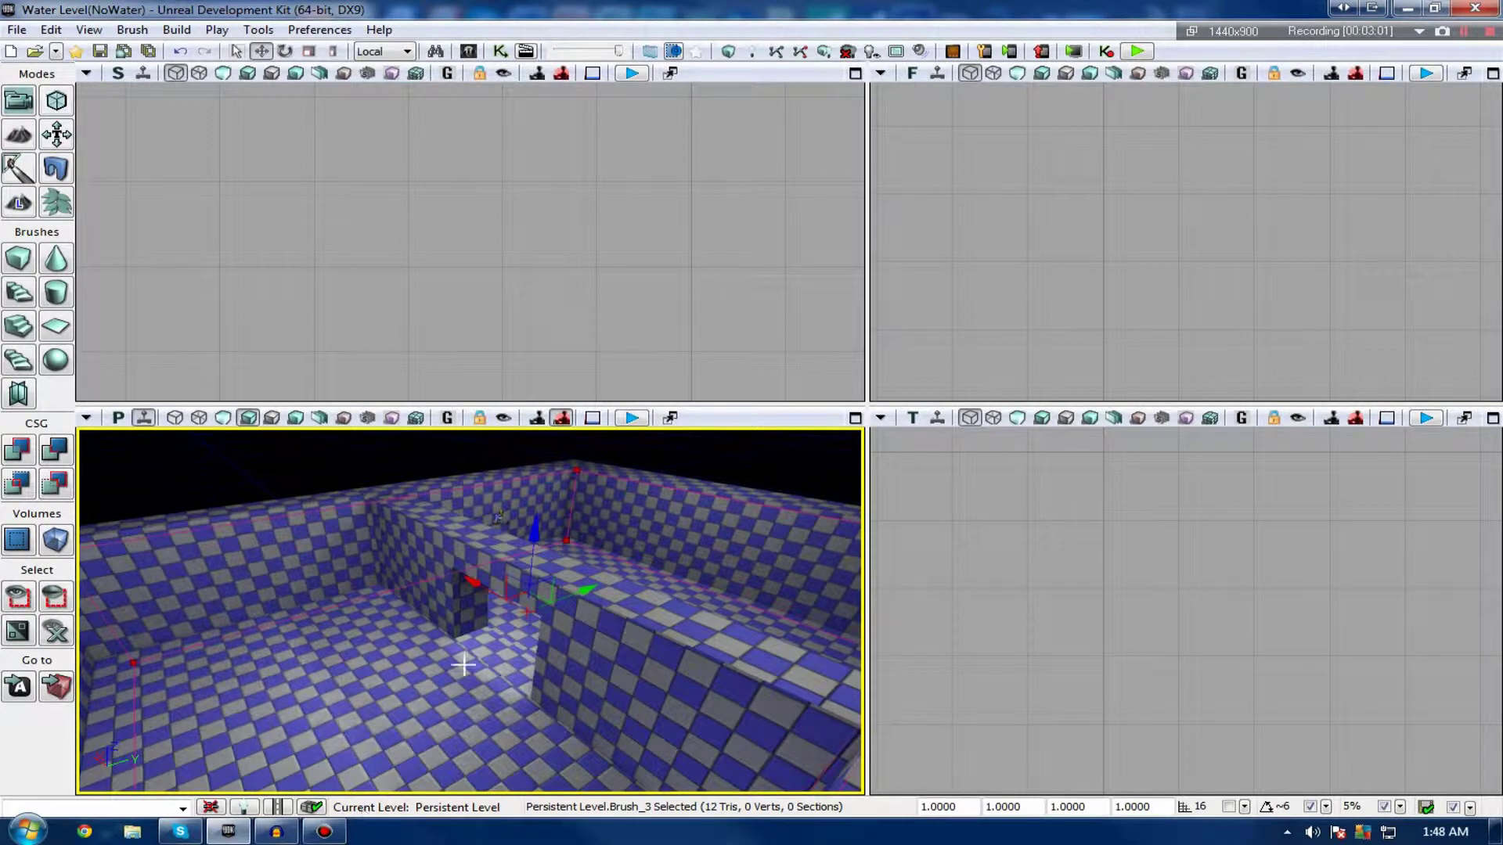
drag(609, 615, 578, 640)
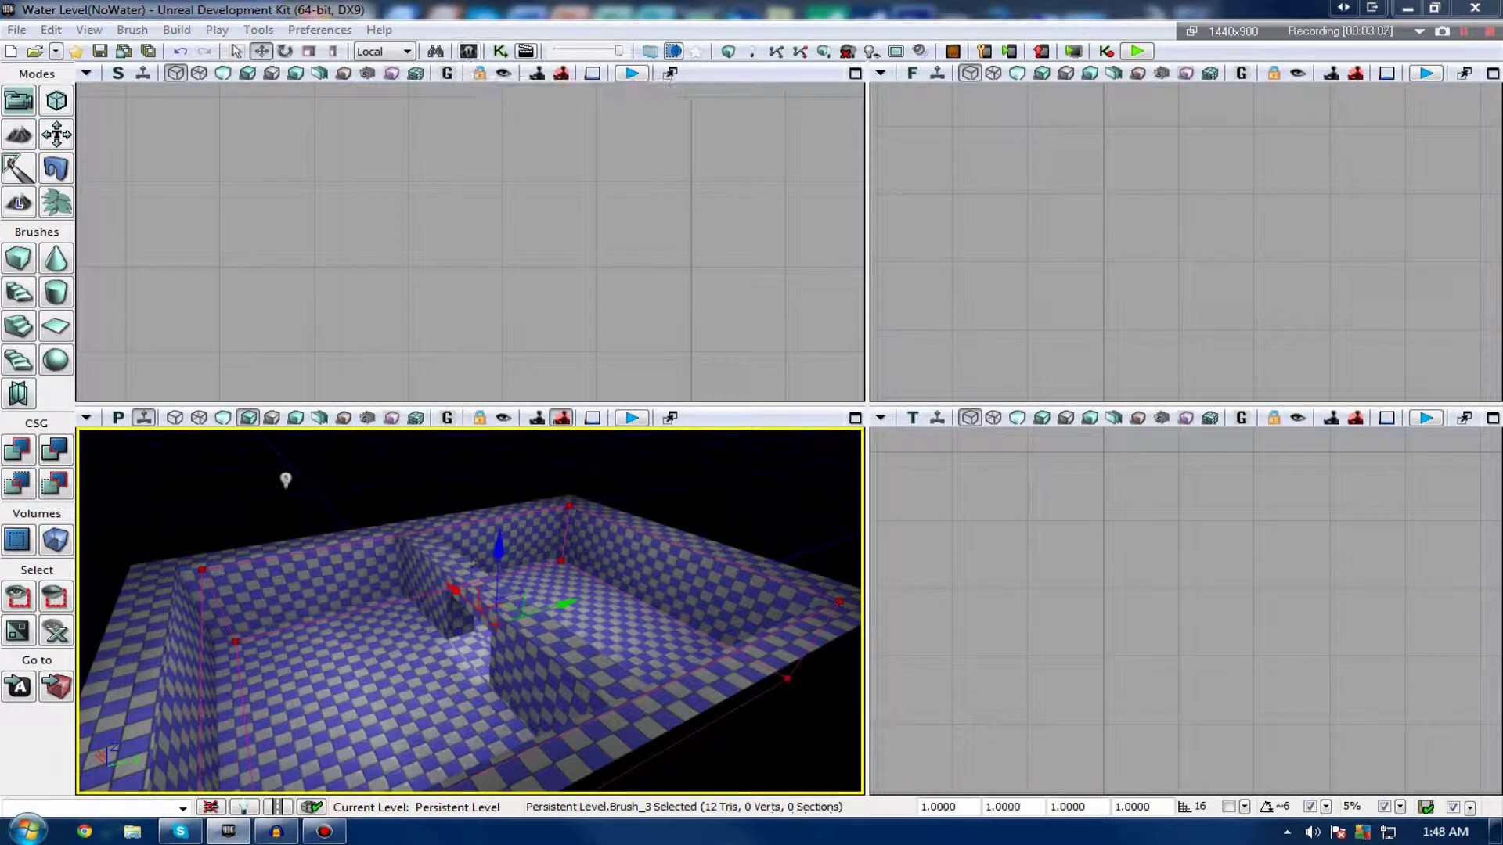
Choose FluidSurfaceActor from the Fluid category of the actor classes and place it in the larger part of the pool.
drag(0, 423, 443, 305)
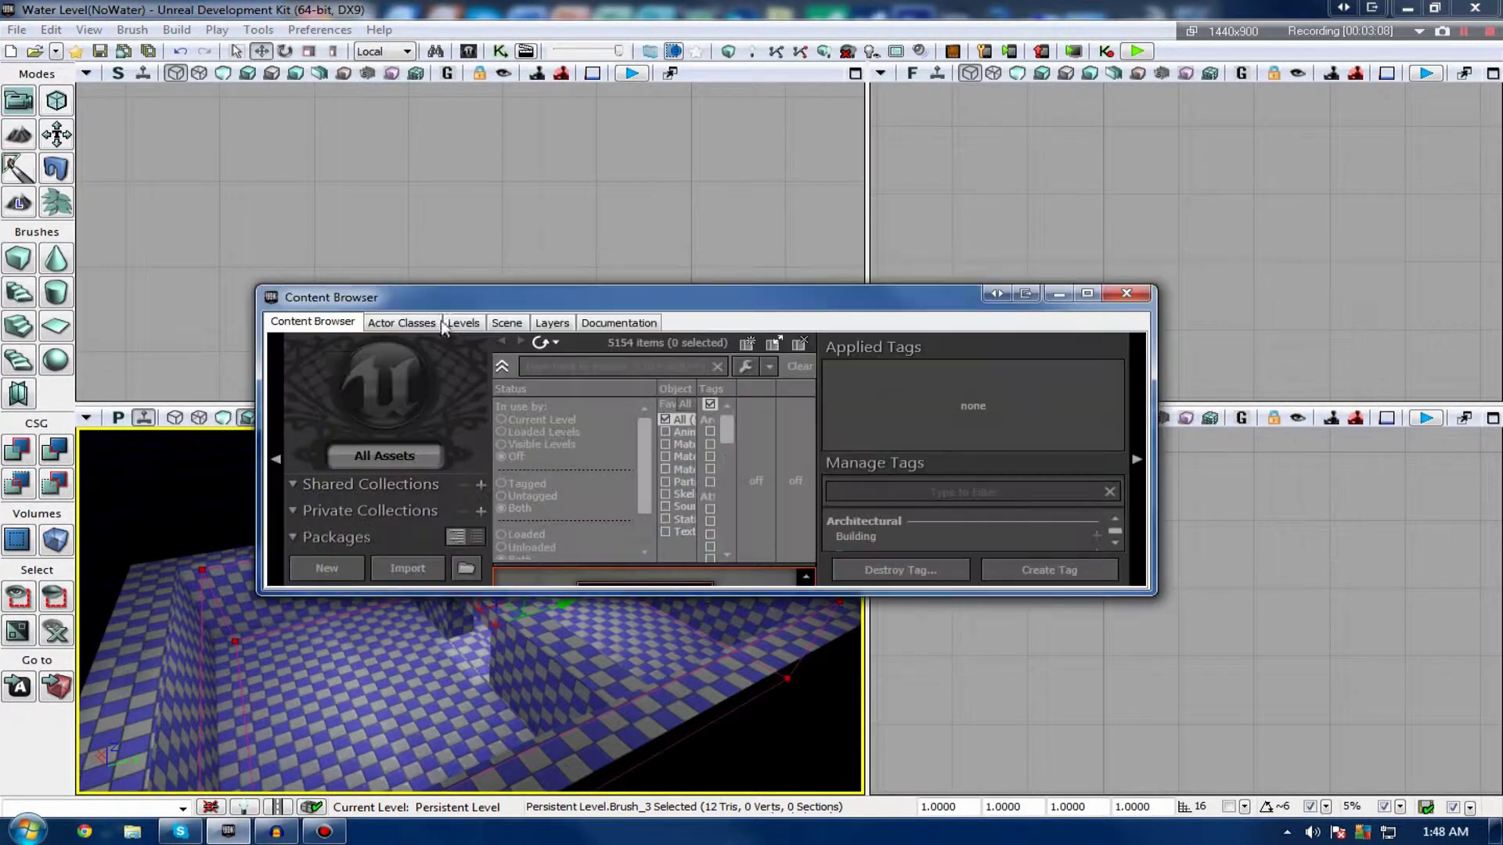
click(402, 322)
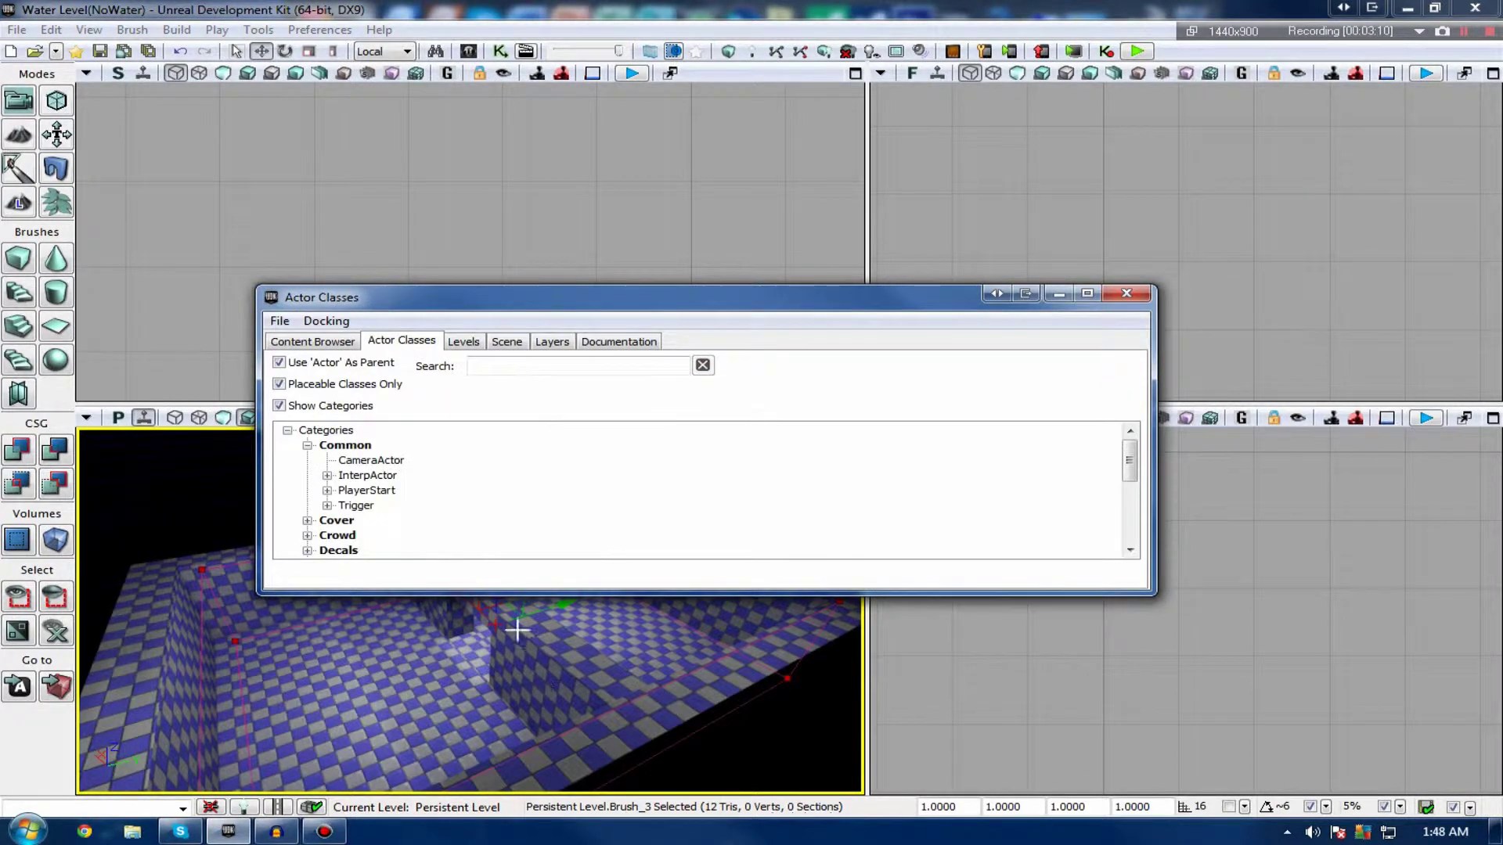
drag(507, 593, 509, 740)
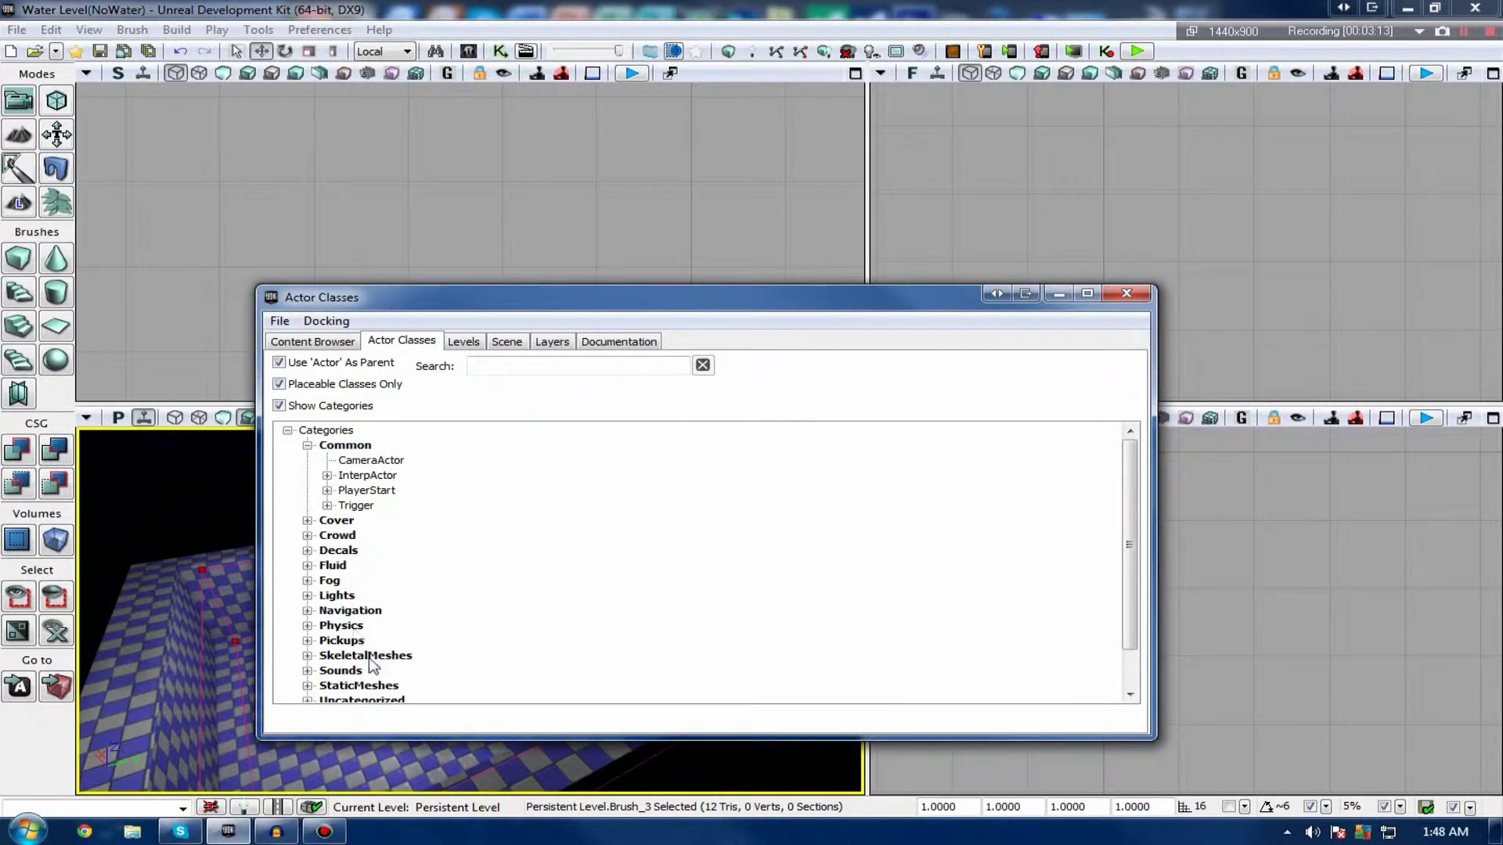
click(306, 567)
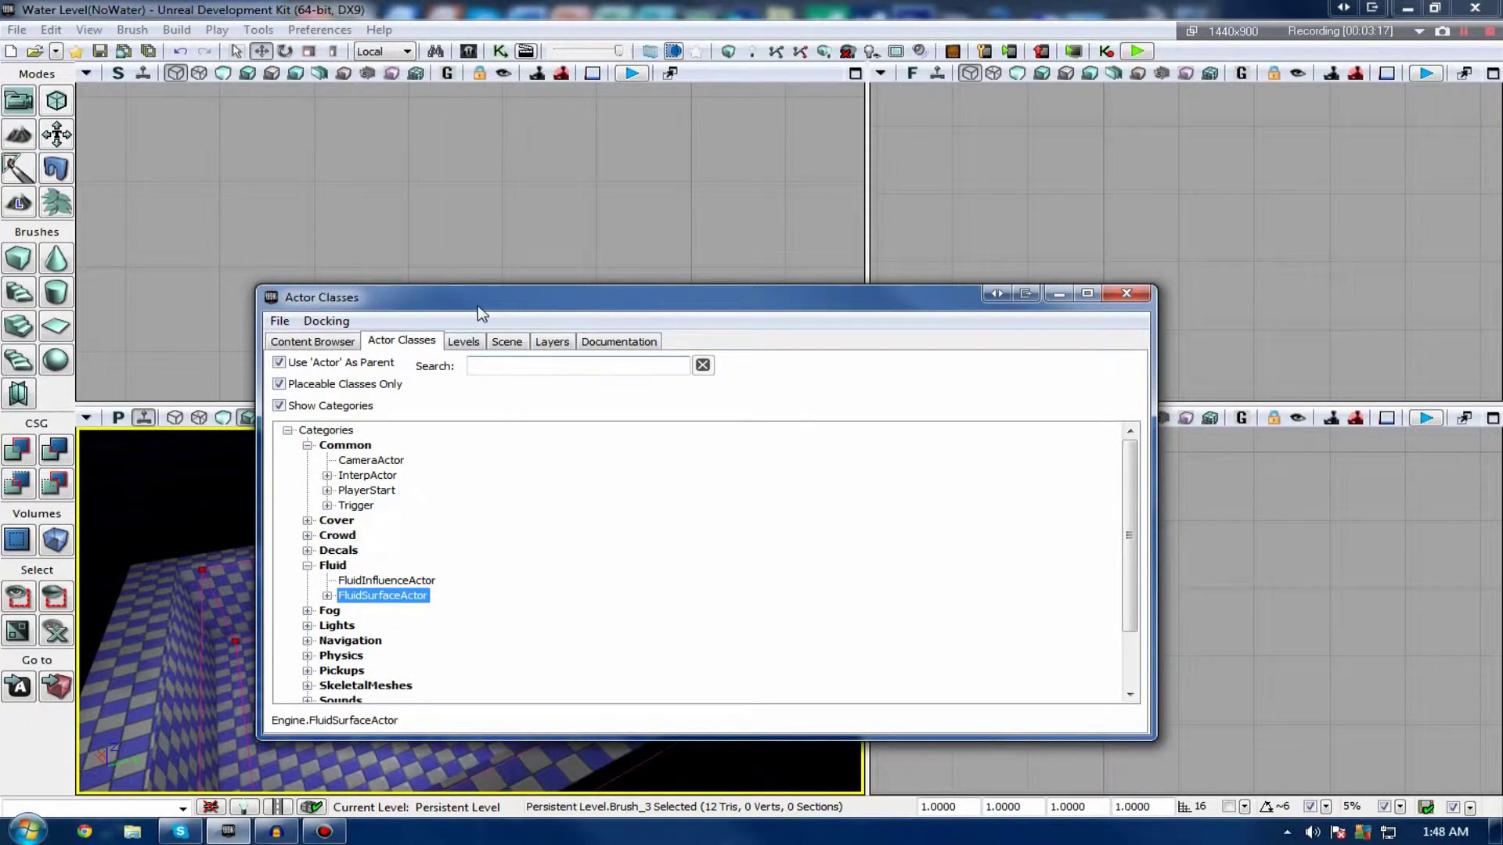
drag(477, 305, 862, 288)
click(712, 579)
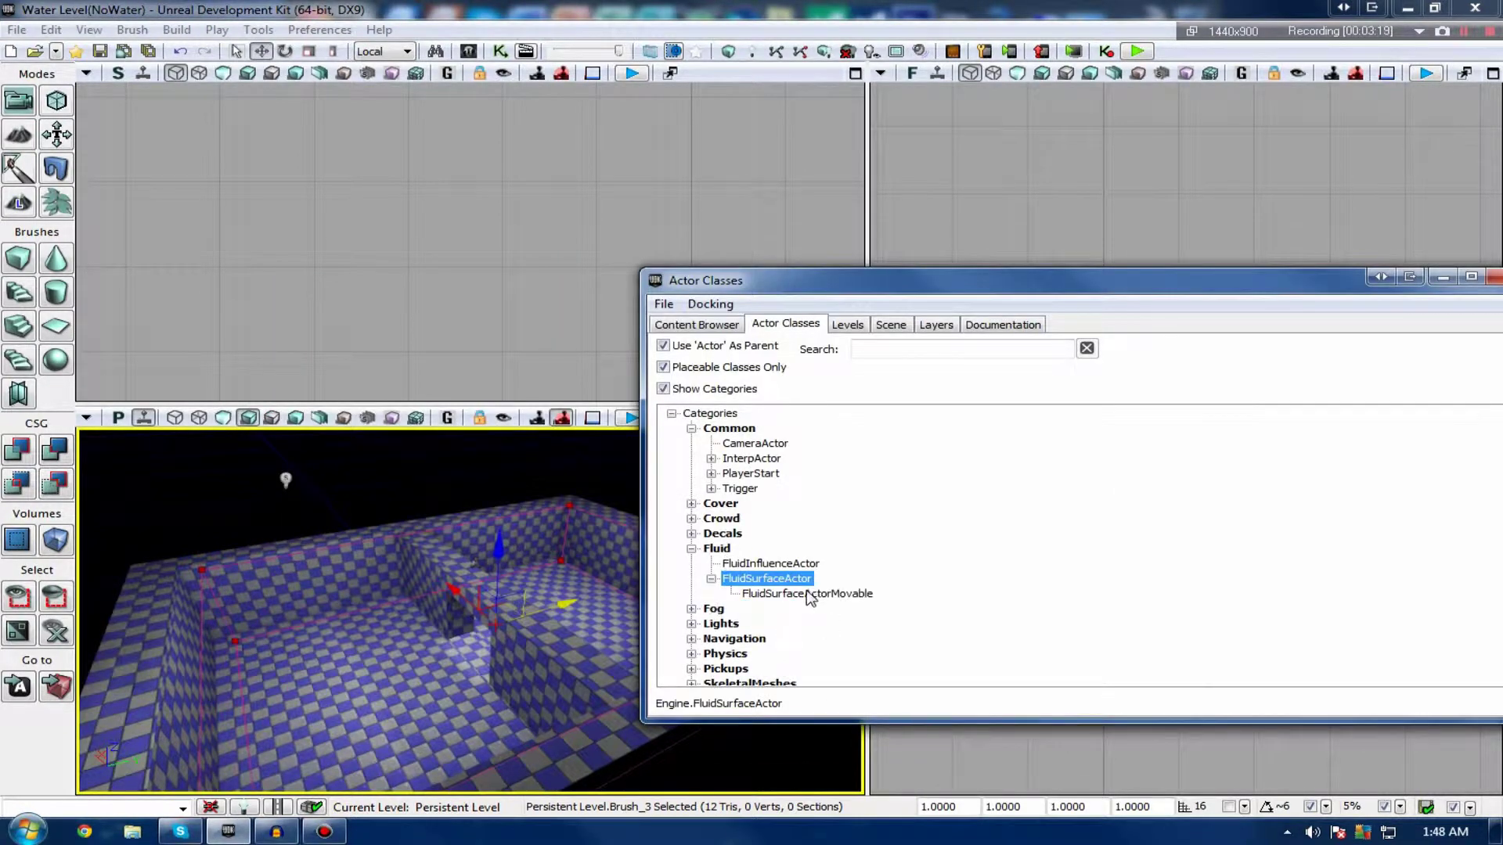
click(811, 594)
click(713, 580)
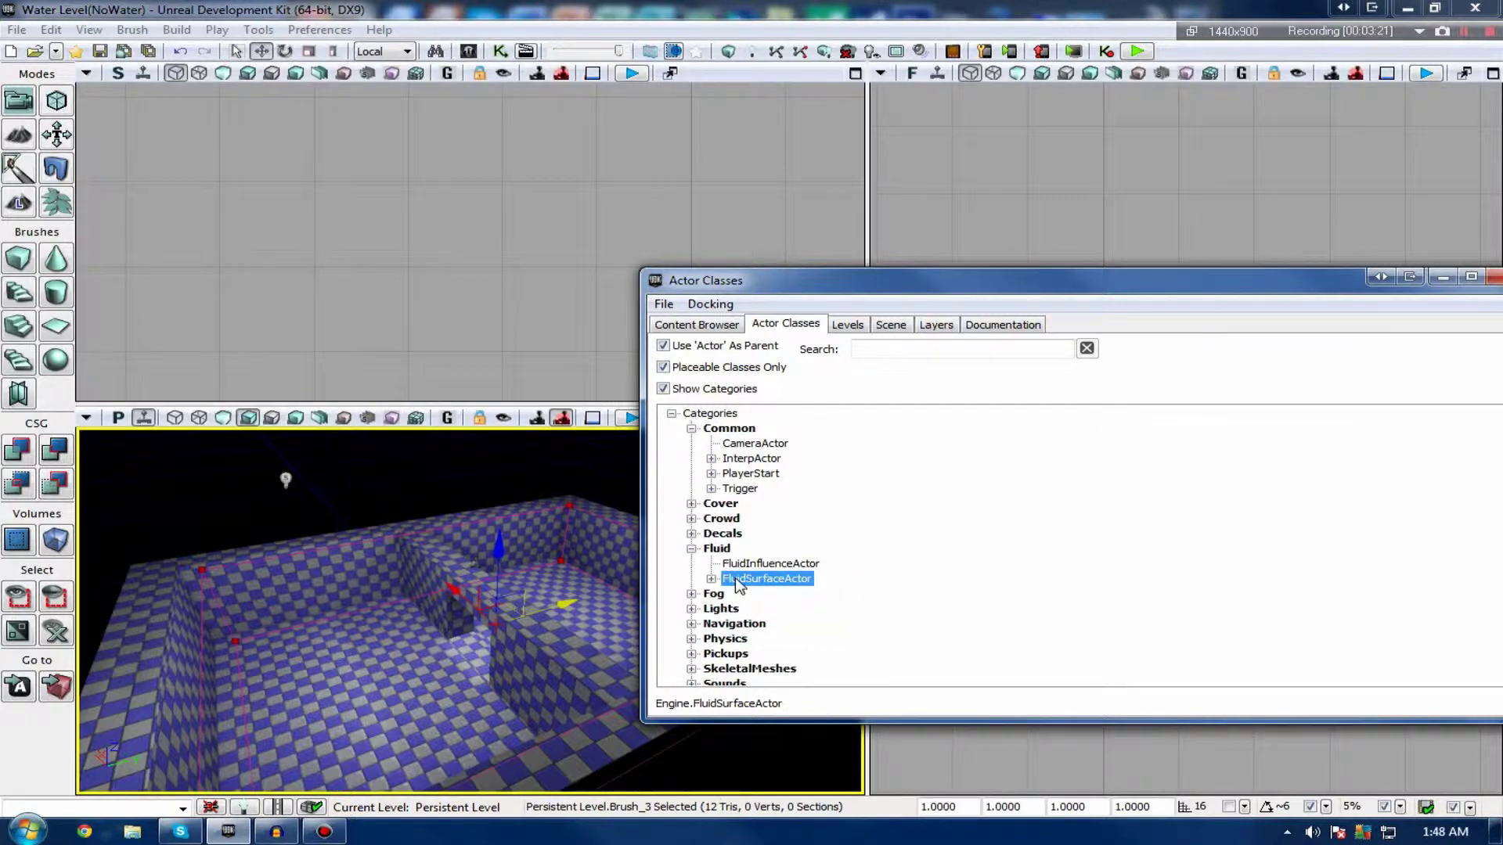
drag(369, 666, 369, 667)
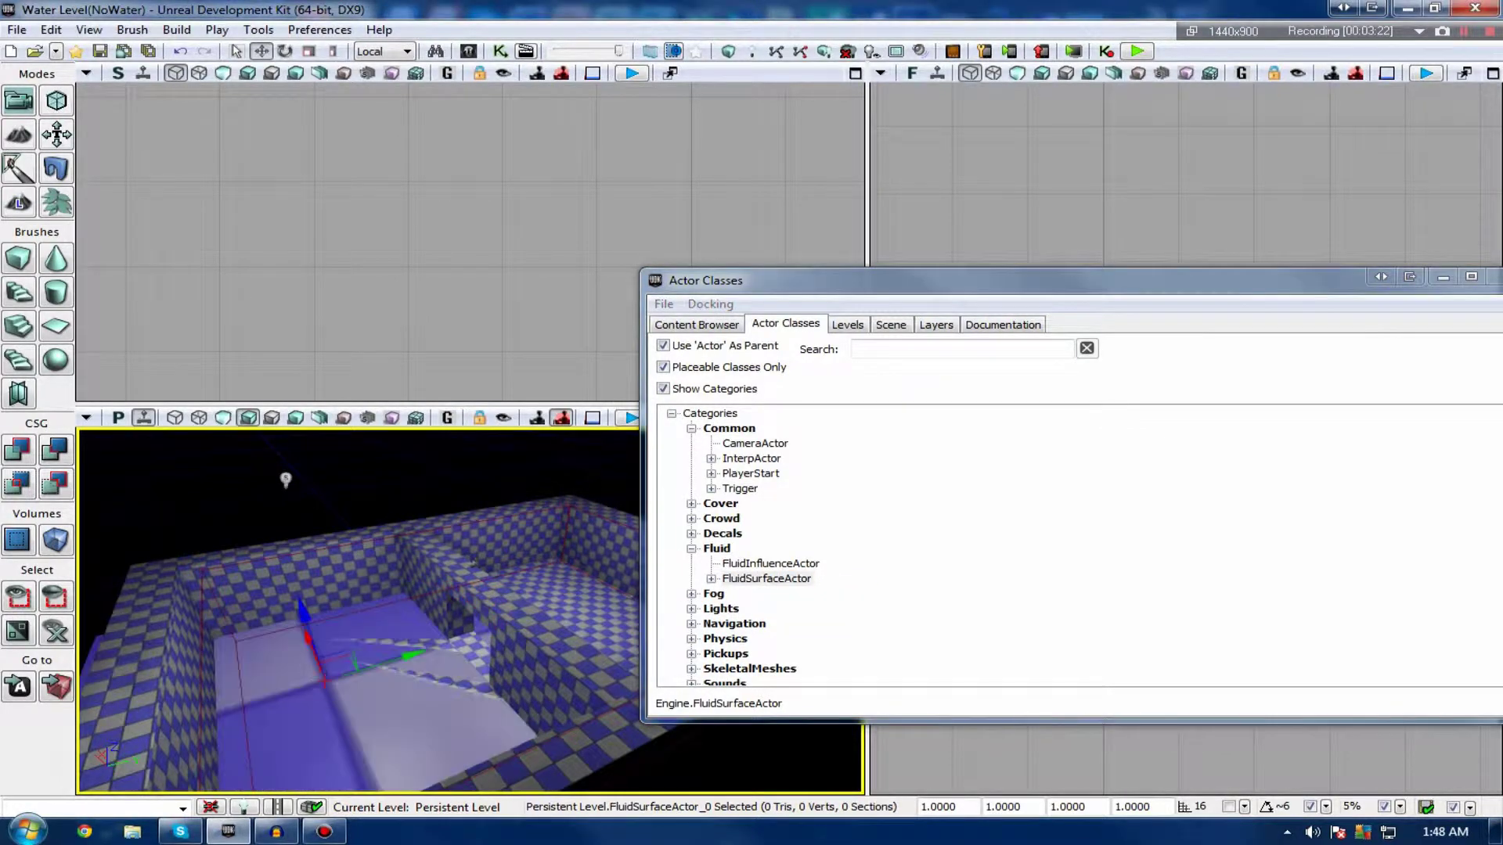
click(1442, 278)
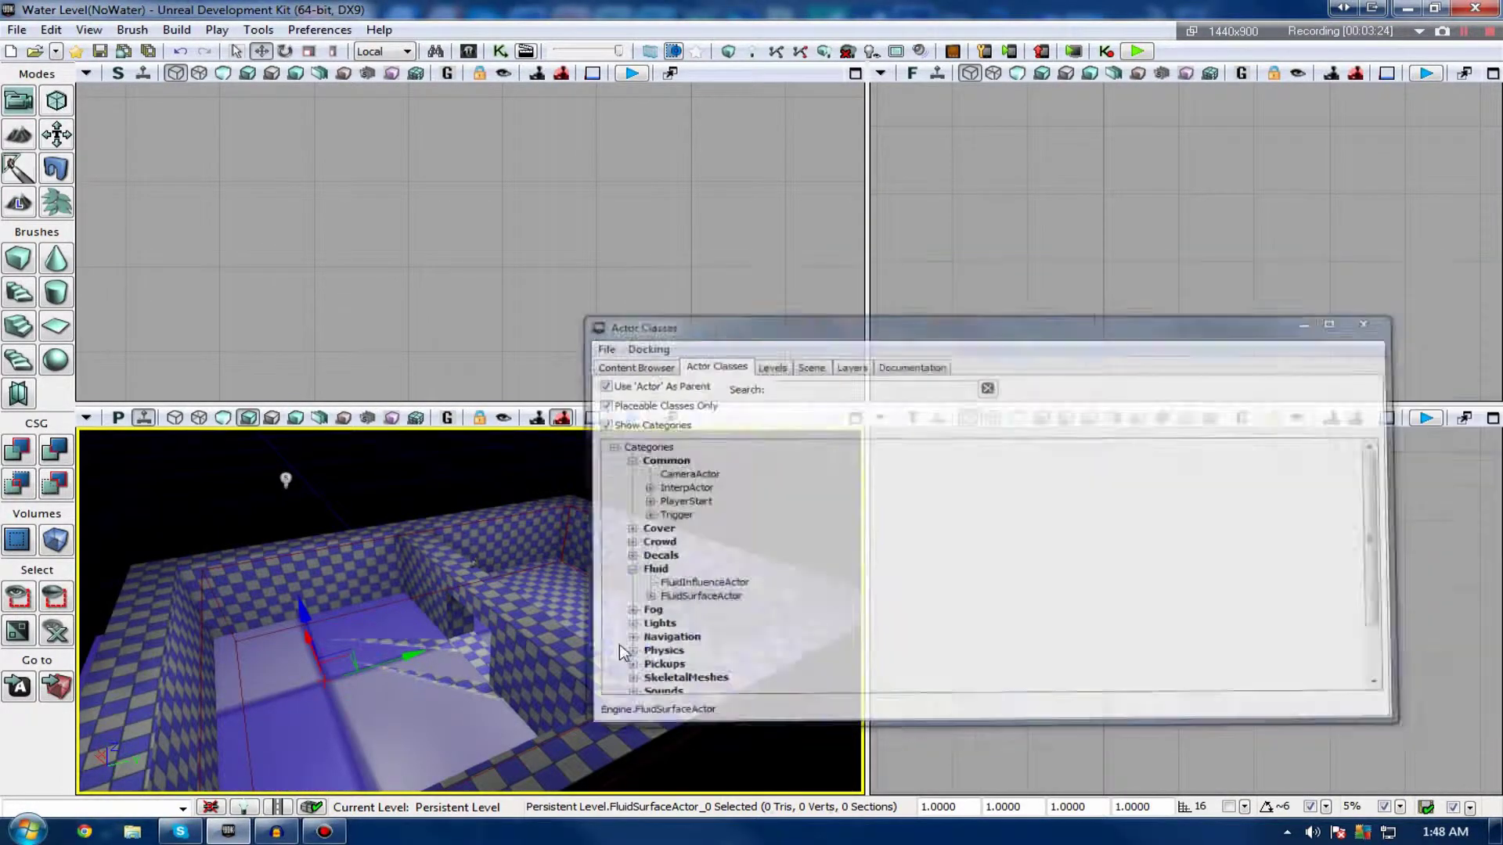
Raise the fluid surface to near the pool's rim and shift it sideways so it spans both sides of the dividing wall.
right_drag(366, 631, 381, 534)
drag(382, 534, 385, 474)
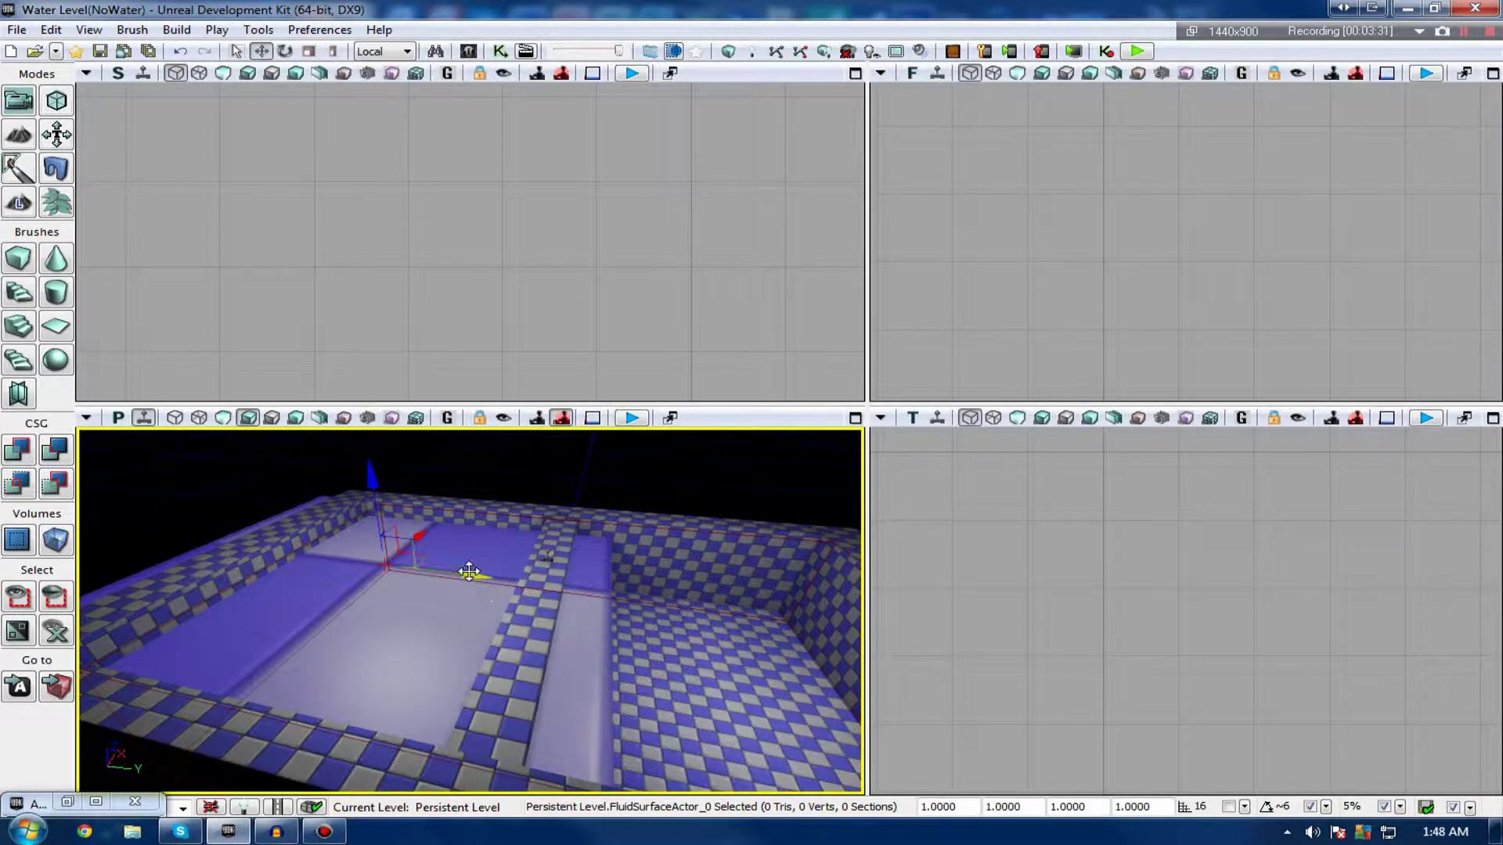
drag(469, 572, 516, 657)
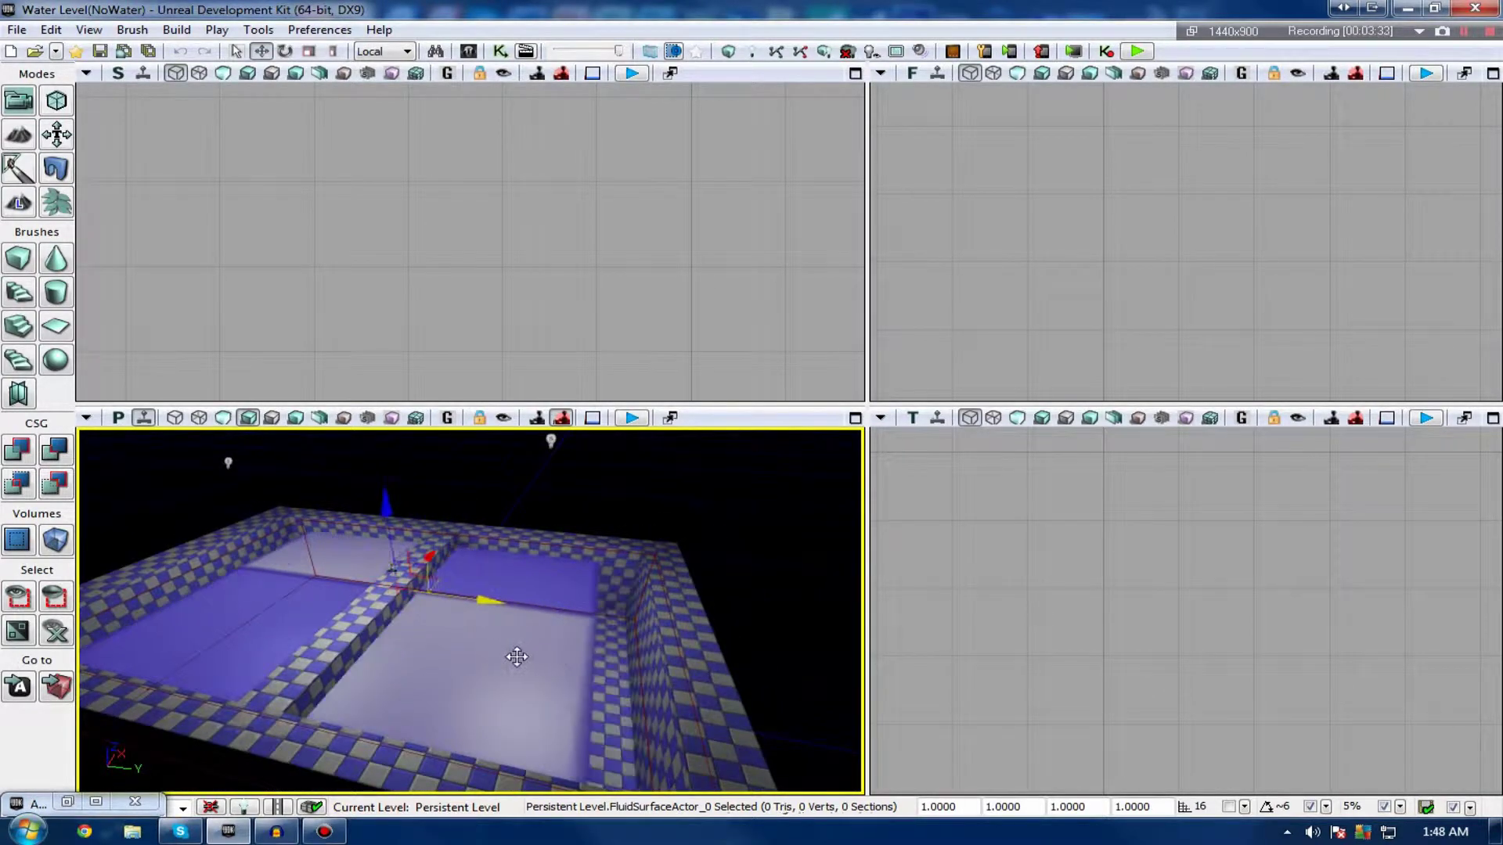
Stretch the fluid surface non-uniformly along its Y axis to reach the pool's side walls, and fine-tune its height.
click(334, 51)
drag(493, 604, 587, 608)
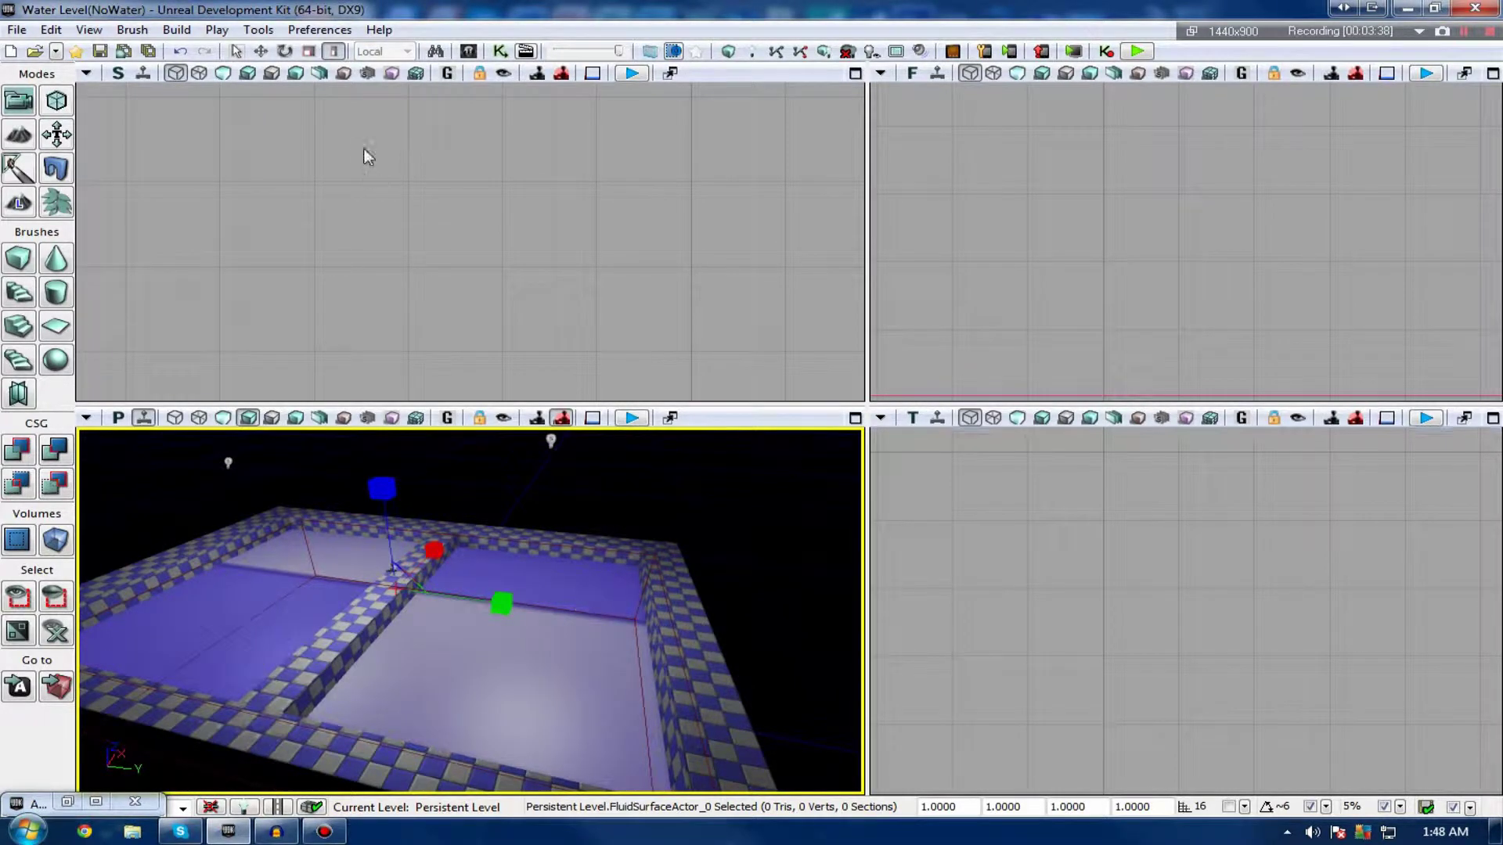
click(262, 51)
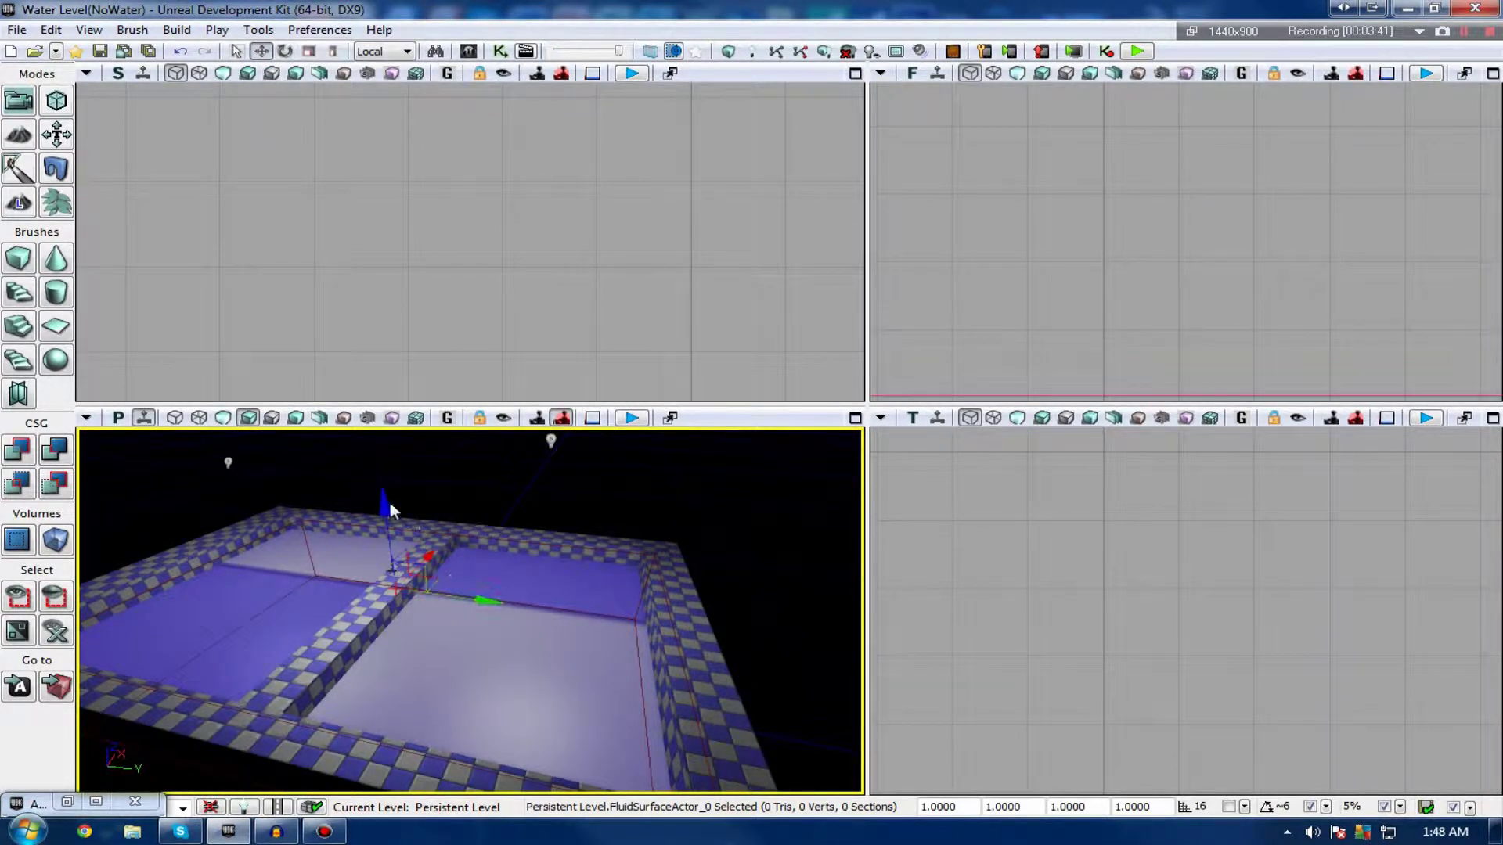
drag(384, 497, 389, 490)
Playtest from the pool's edge in the perspective viewport, fire the weapon, and end the session.
right_drag(584, 581, 581, 582)
scroll(634, 421, down, 6)
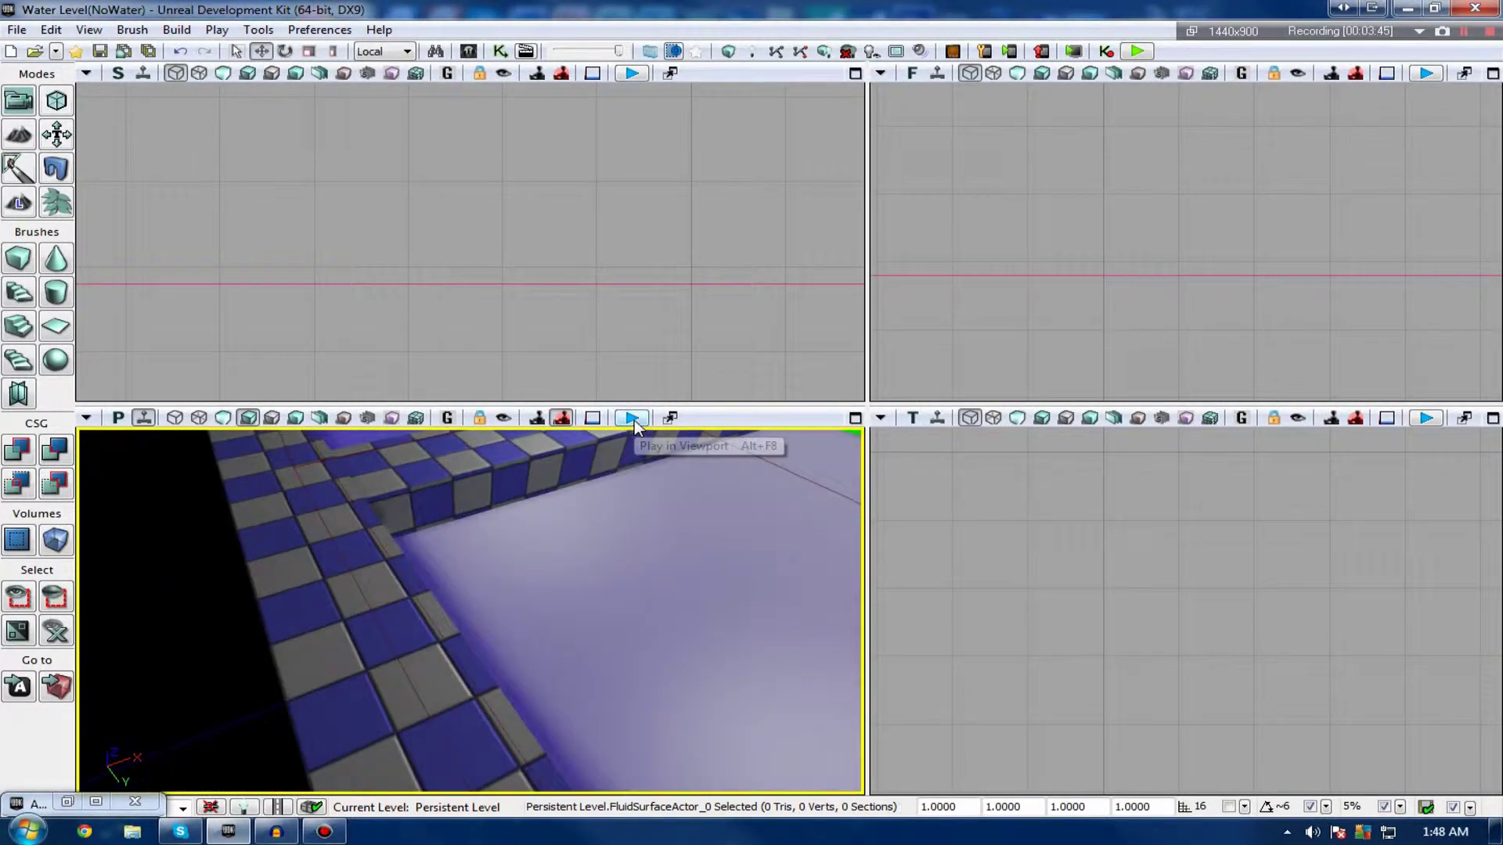
click(634, 421)
key(Return)
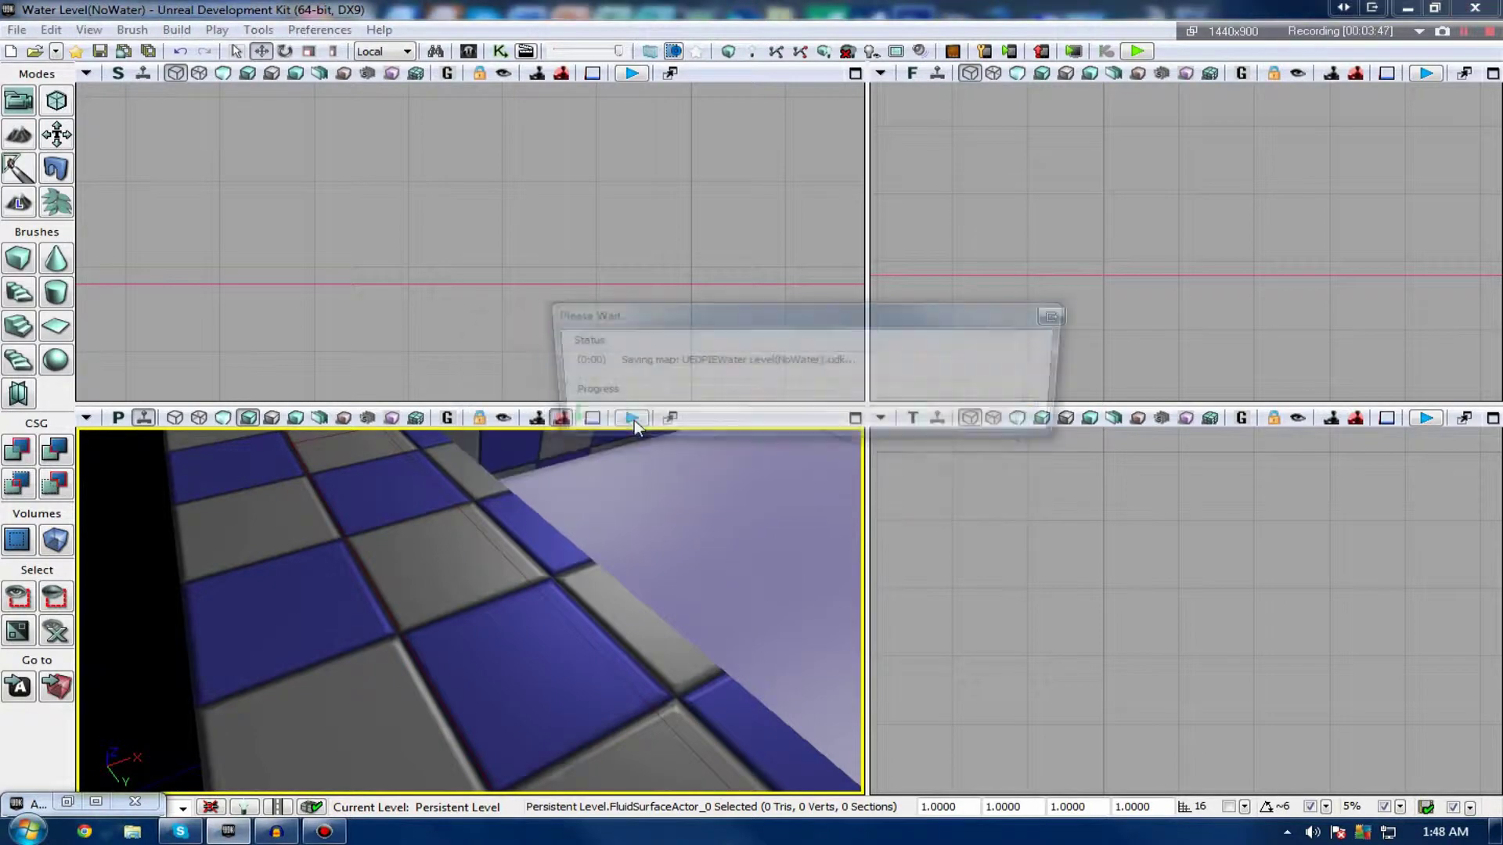
key(w)
click(470, 601)
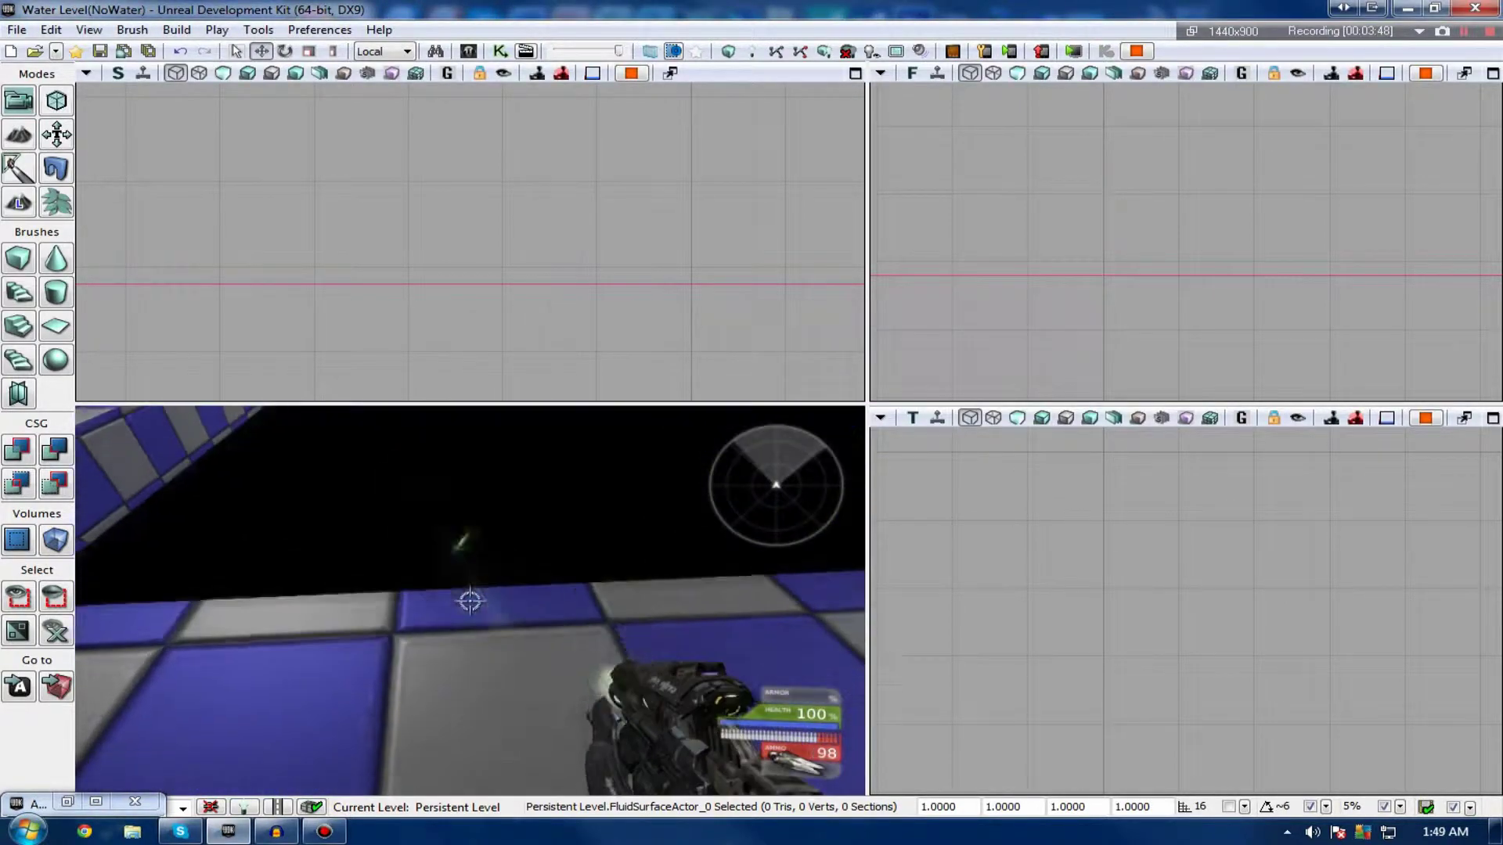
key(Escape)
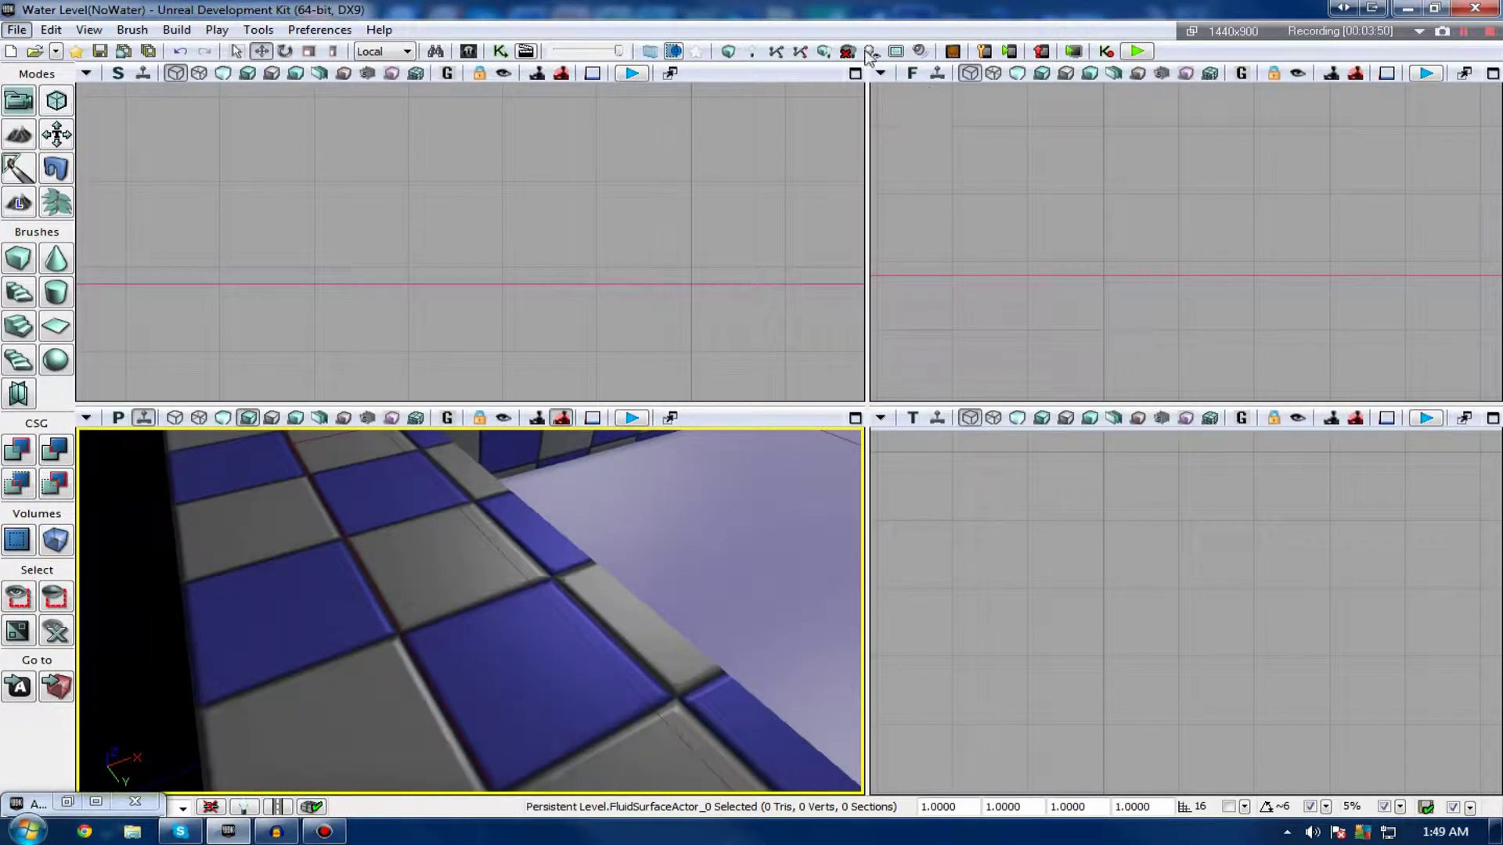
Build the level's lighting at Preview quality with Lightmass enabled.
click(752, 51)
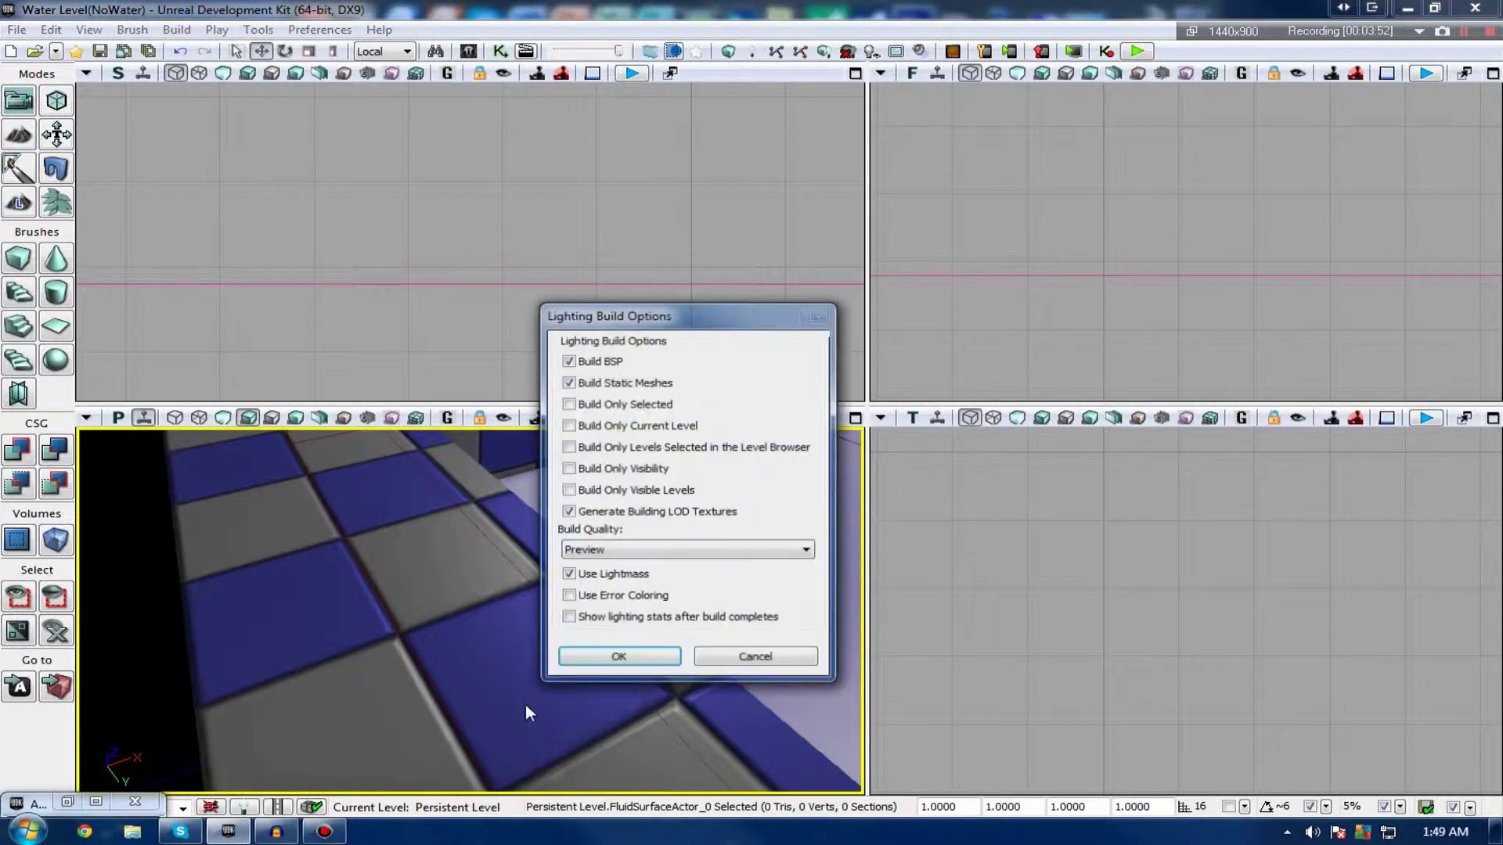
click(616, 657)
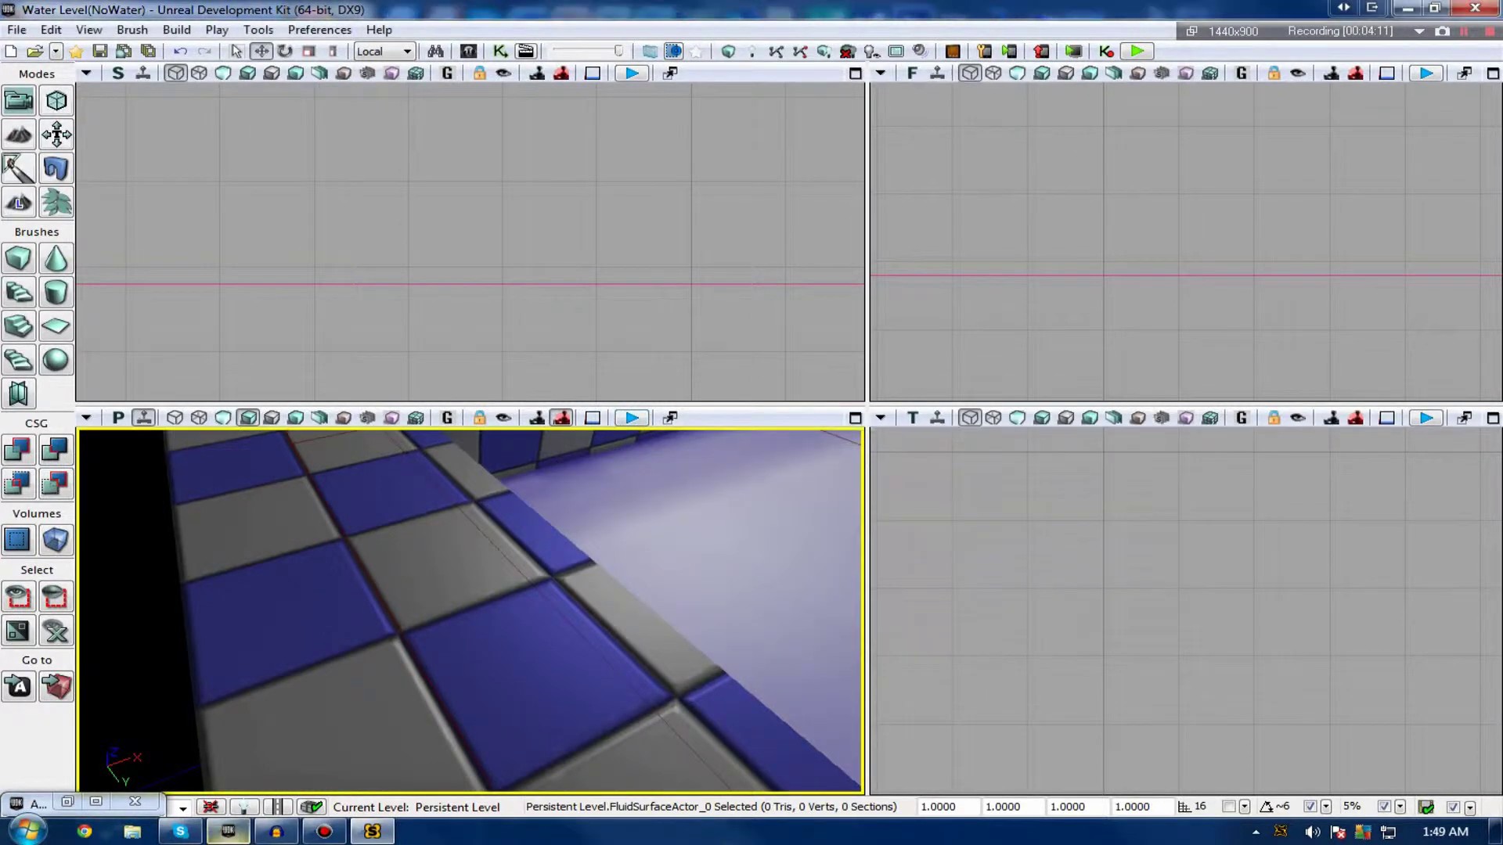
Playtest the level by firing at the fluid surface to test its ripples, end the session, and view the whole pool.
click(631, 417)
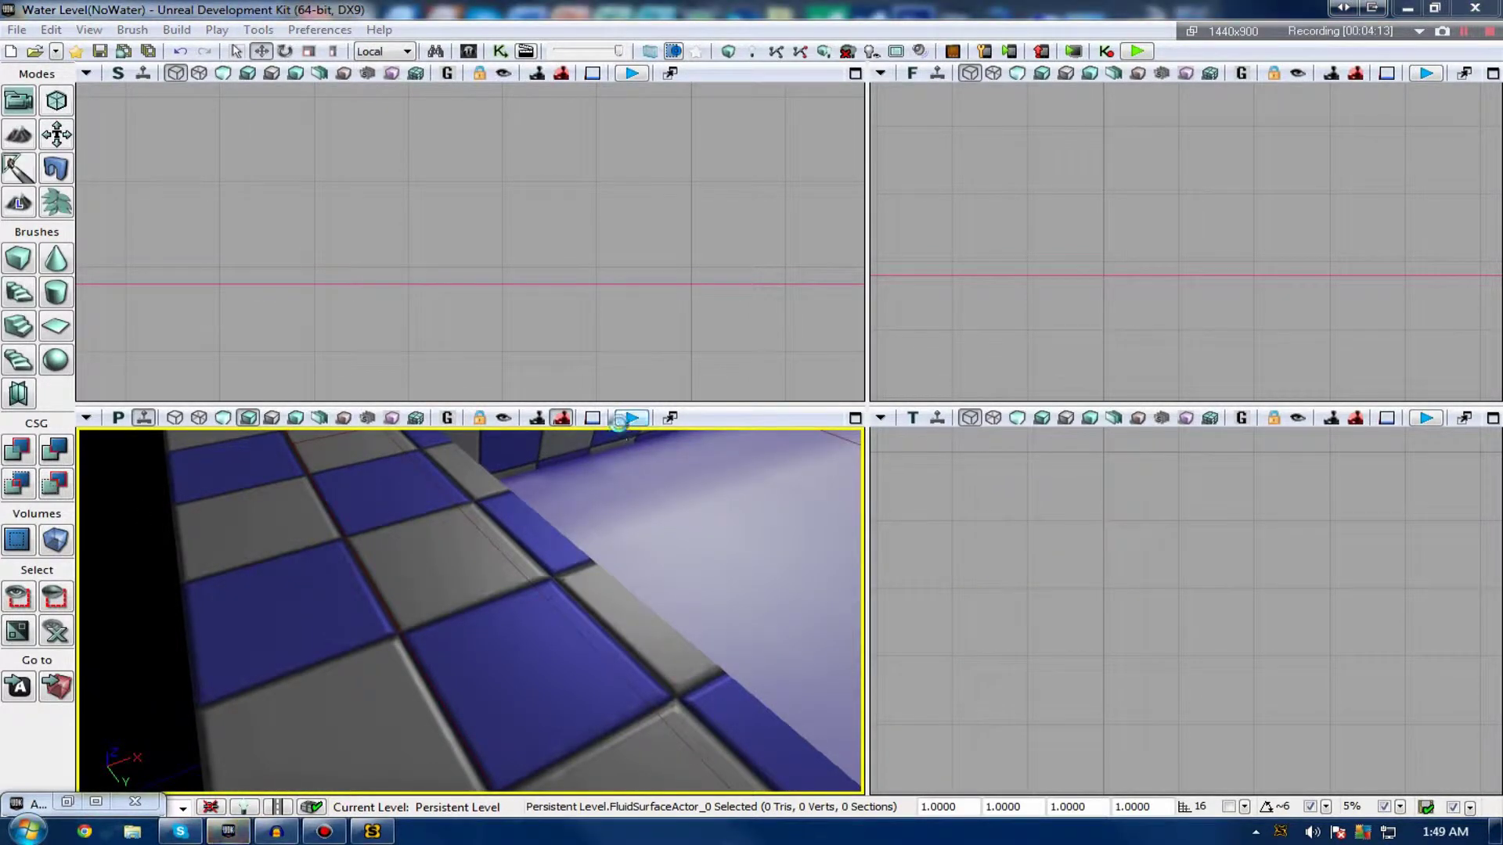
key(w)
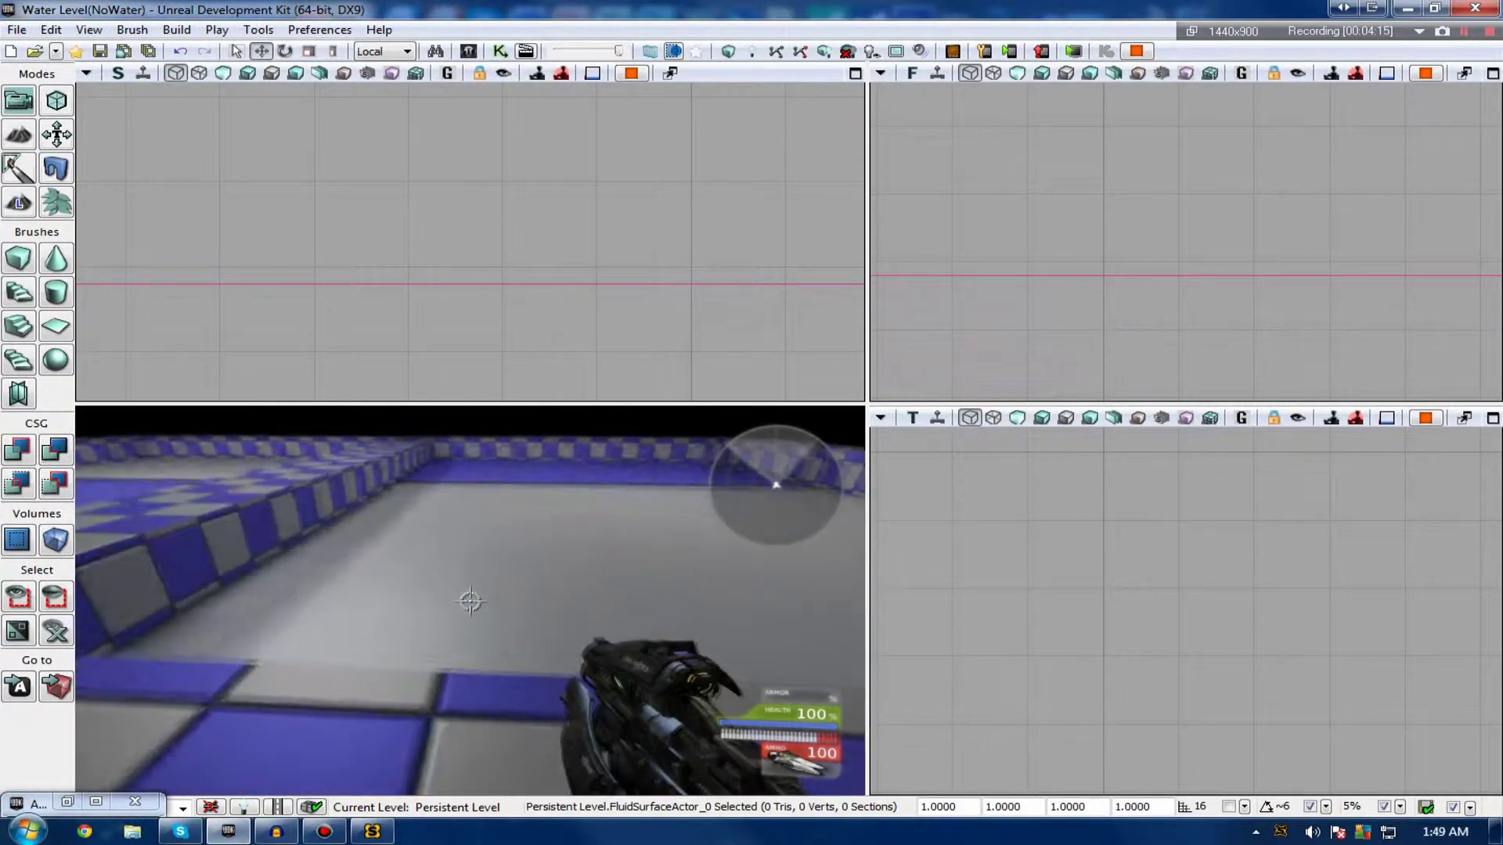
click(469, 601)
click(470, 602)
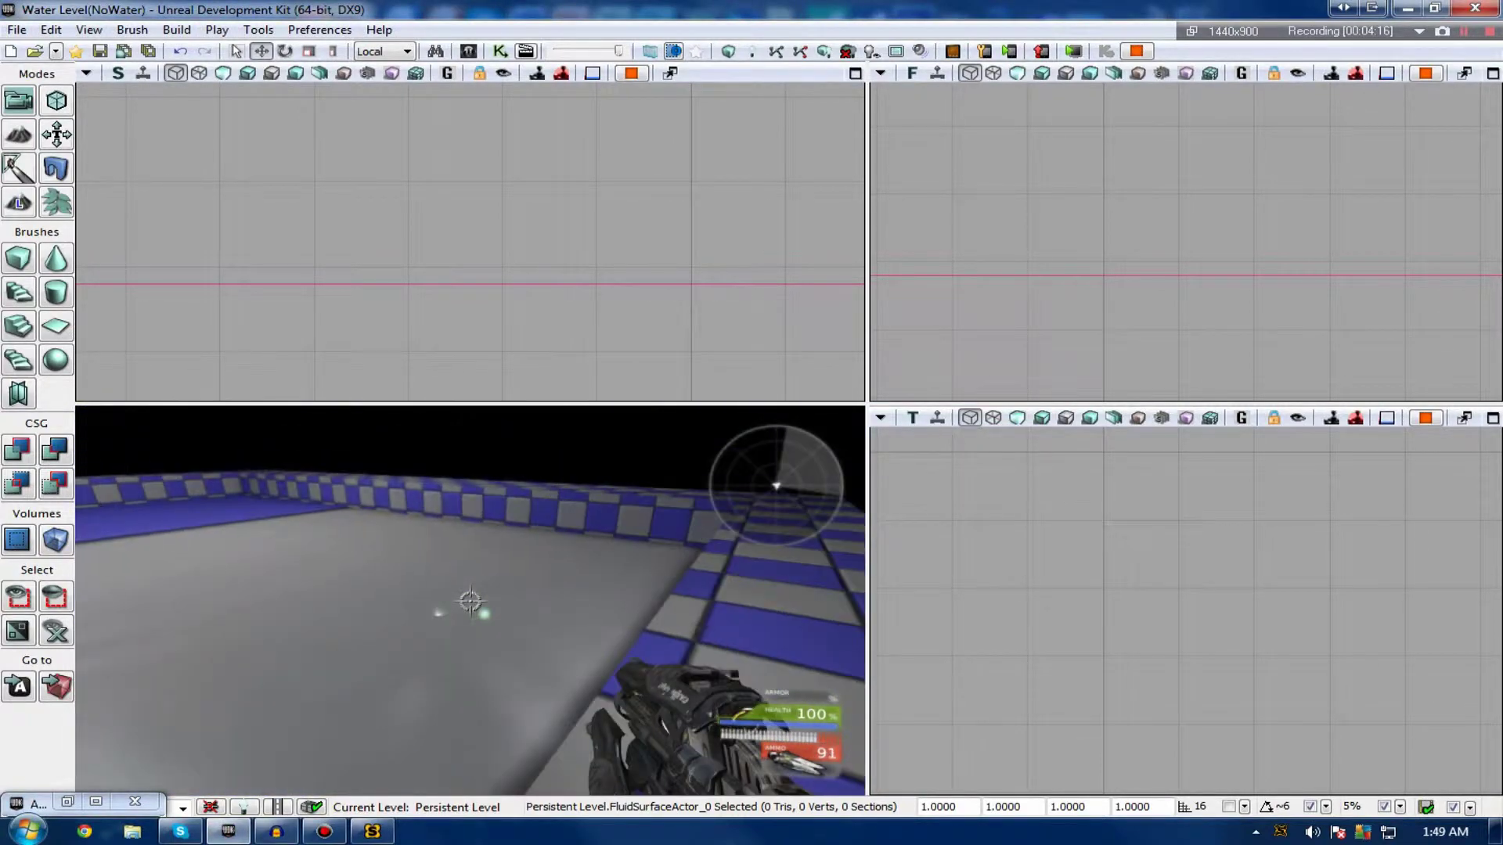
right_click(470, 601)
right_drag(470, 601, 504, 493)
key(Escape)
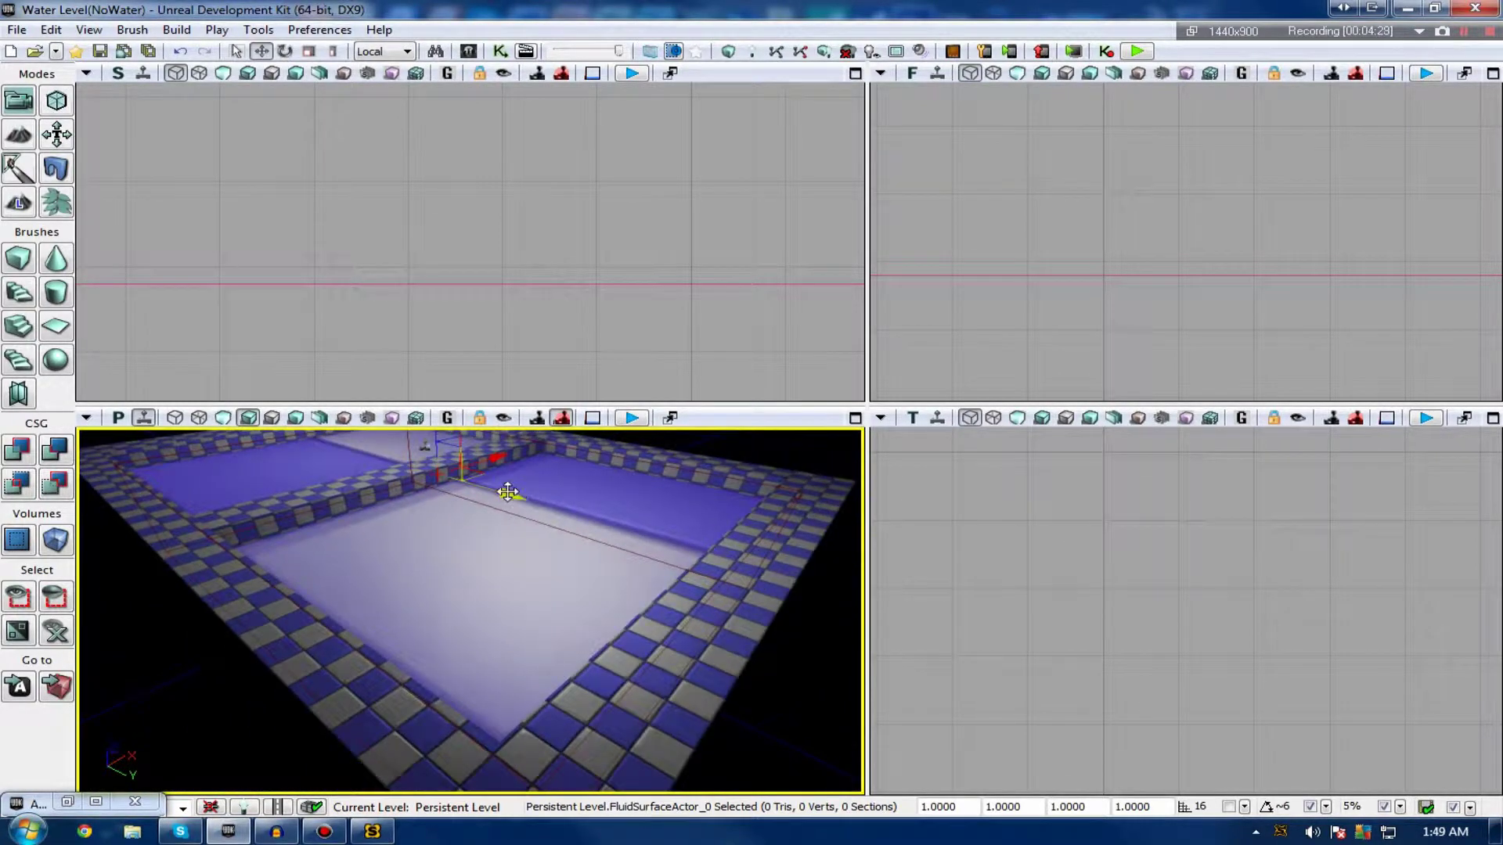
Open the Content Browser over the level viewports, widen its asset list, and enlarge the window to show more assets.
right_click(503, 493)
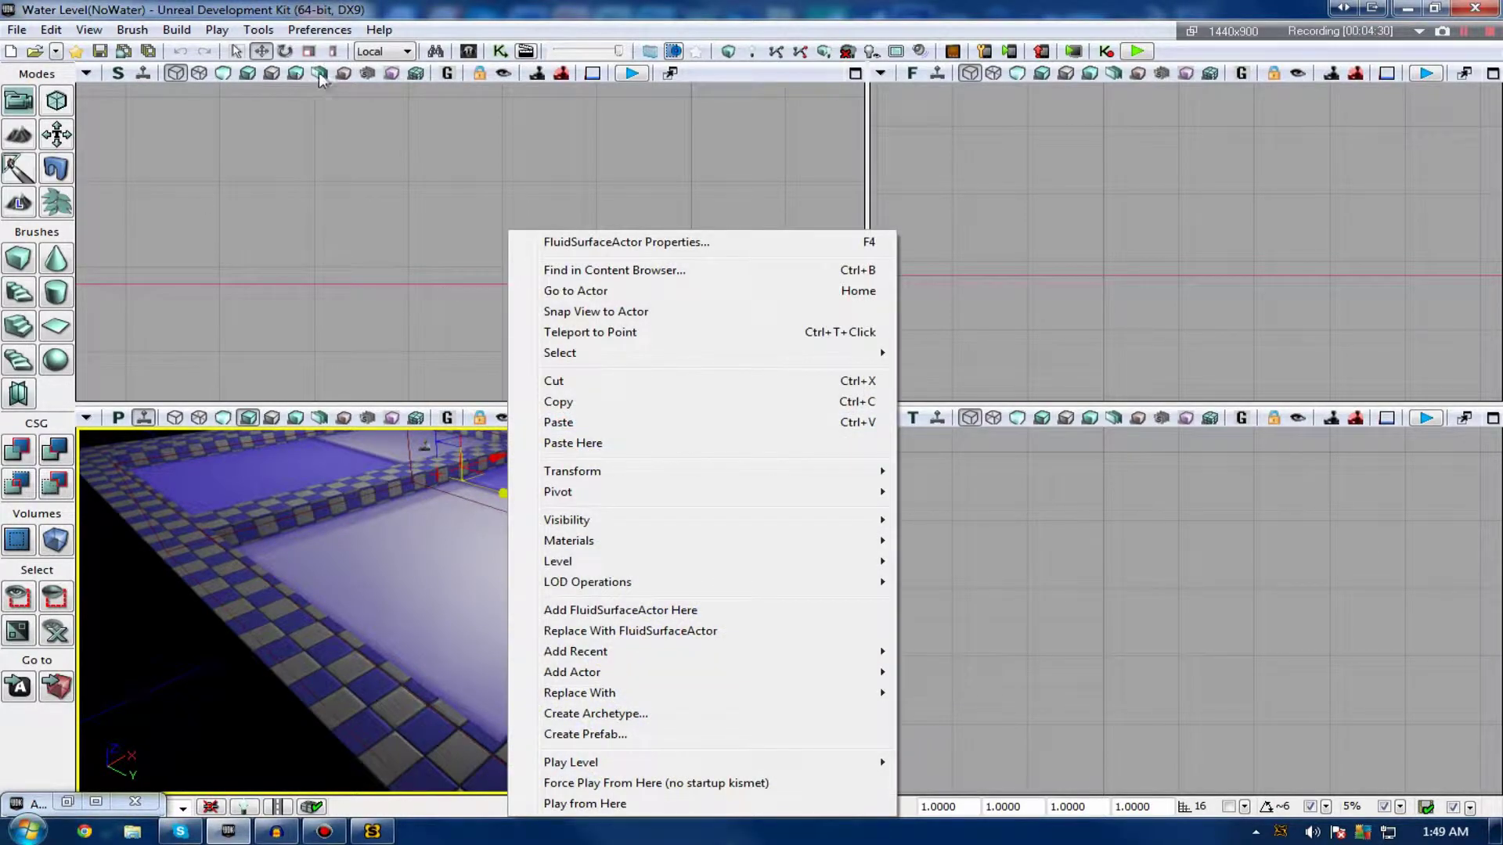
click(467, 52)
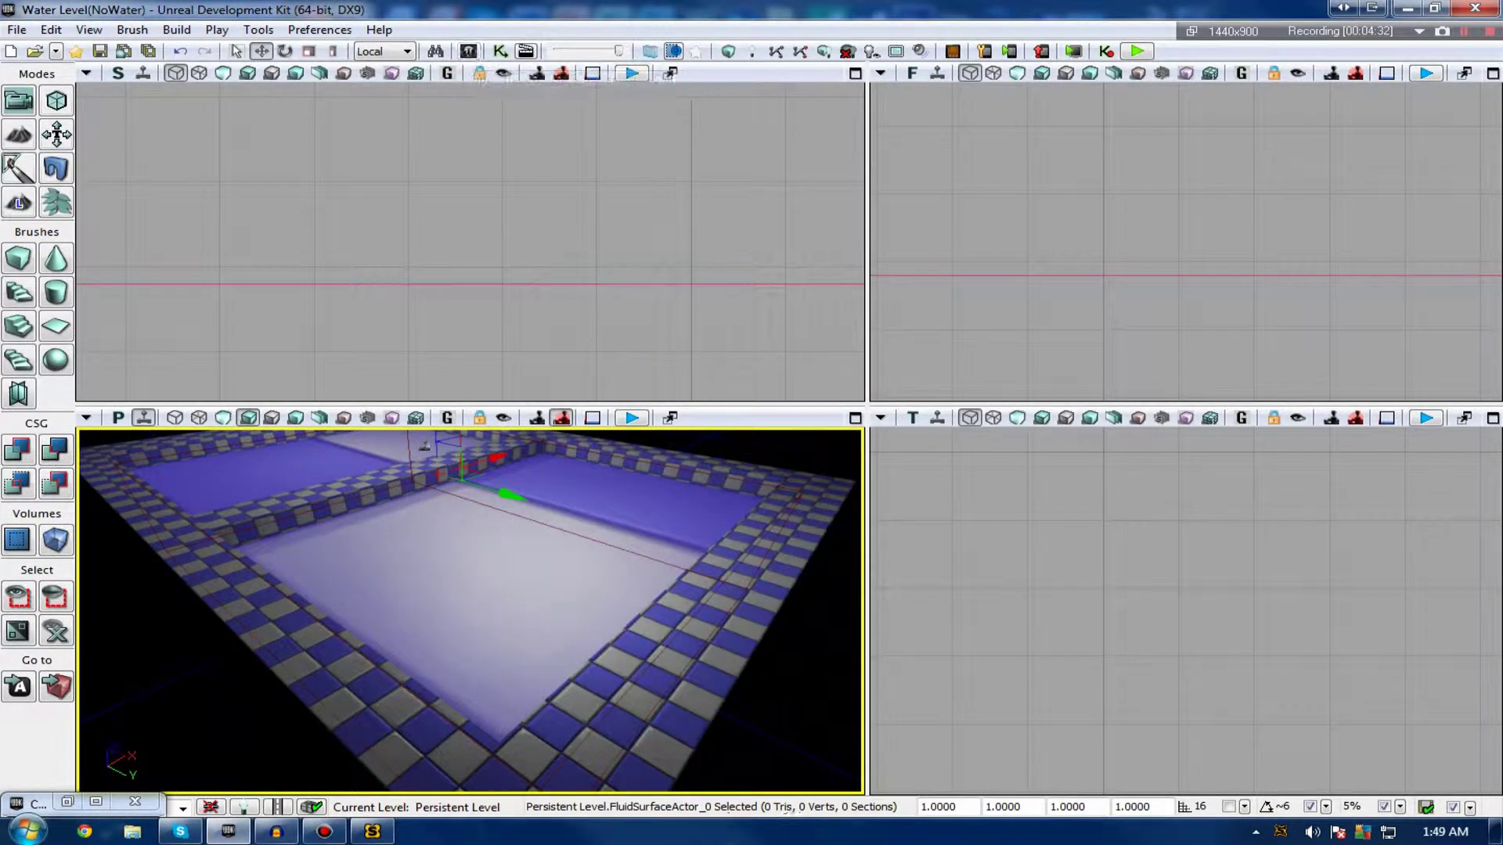
click(66, 803)
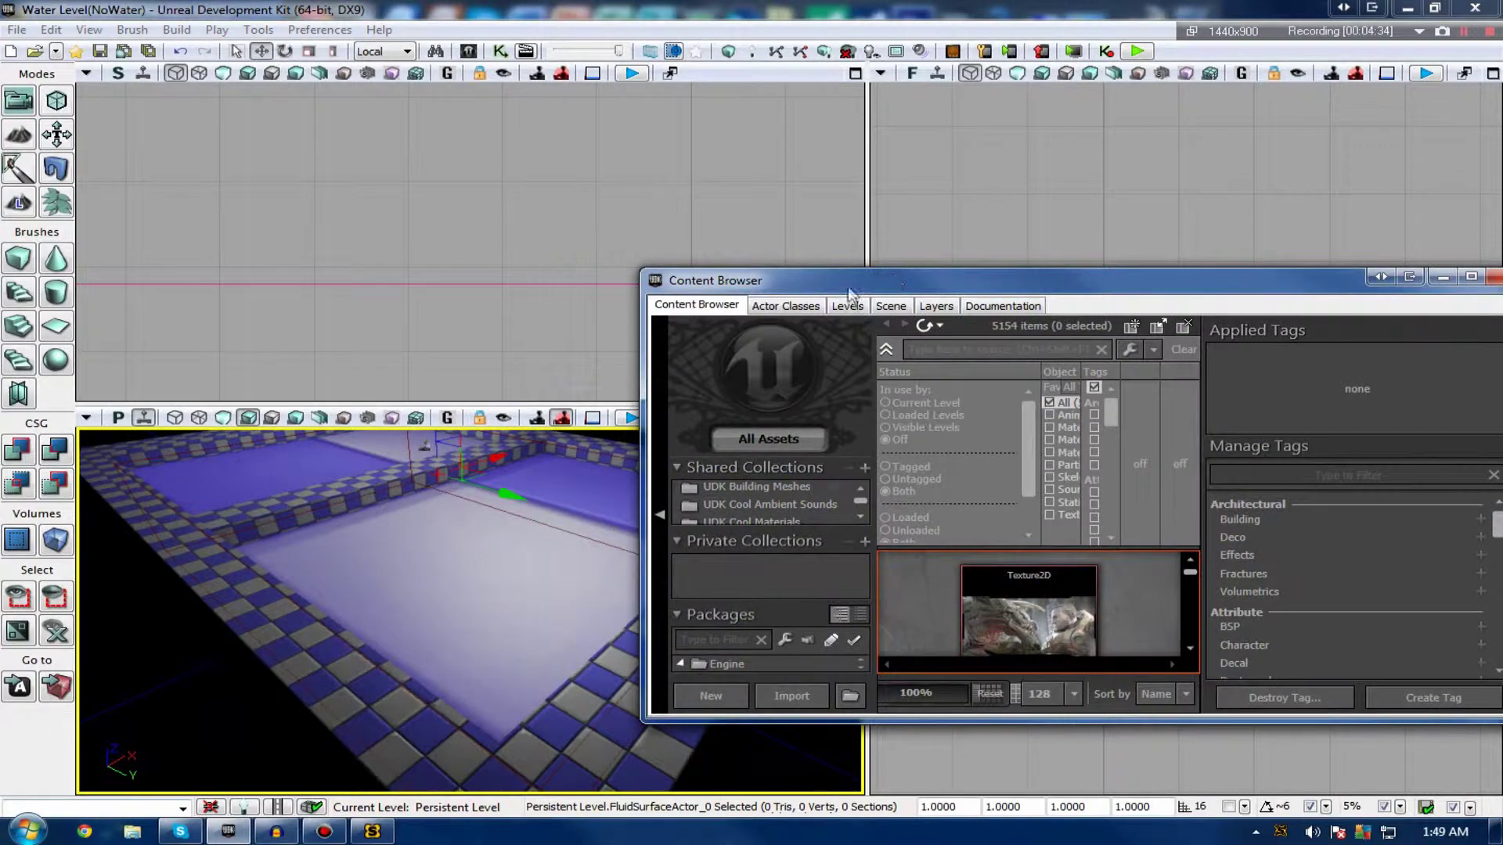
drag(850, 294, 311, 173)
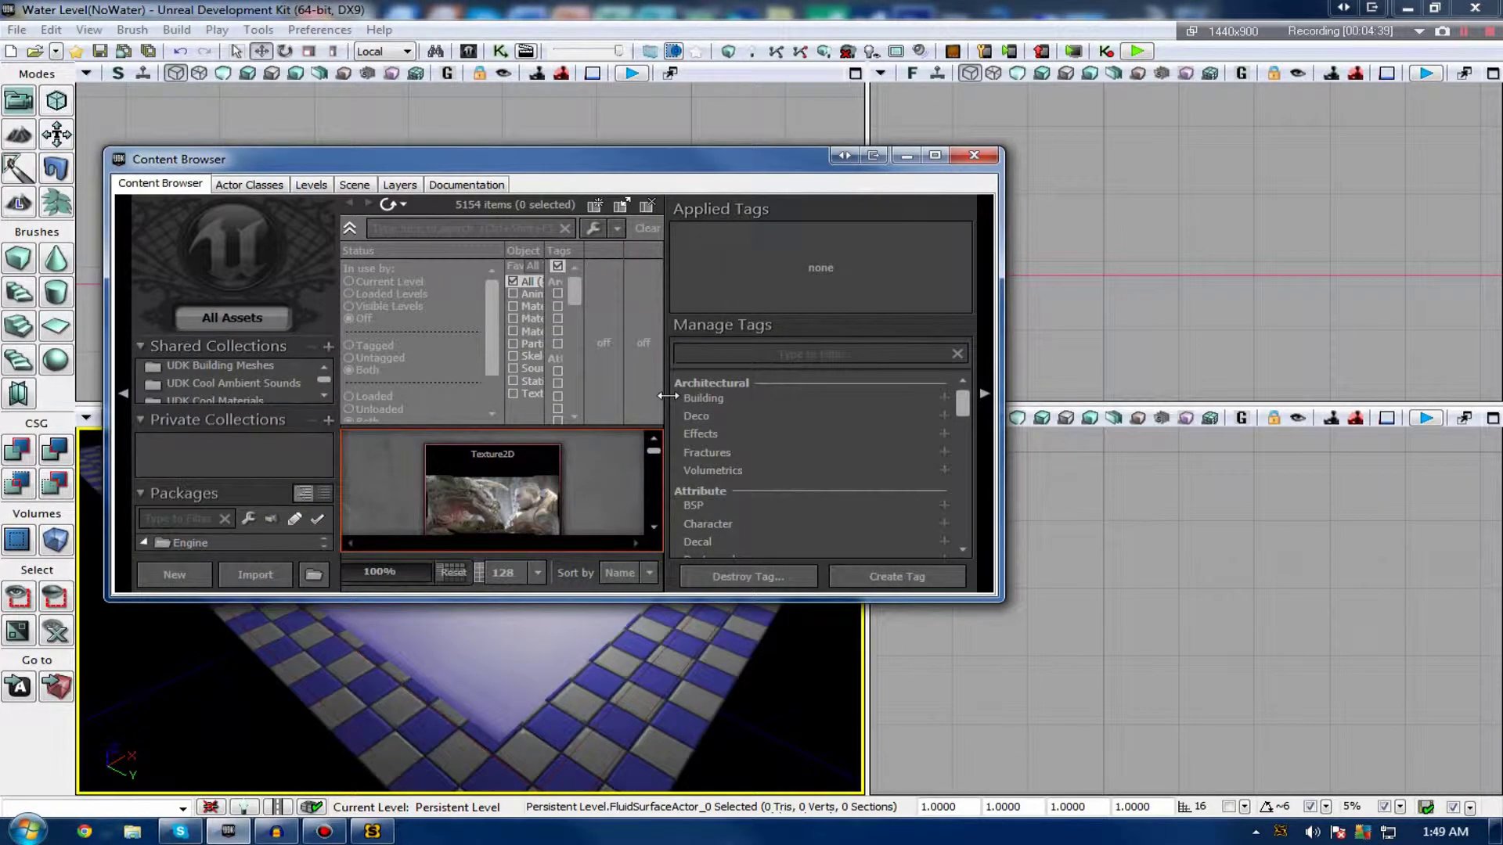
drag(667, 396, 732, 396)
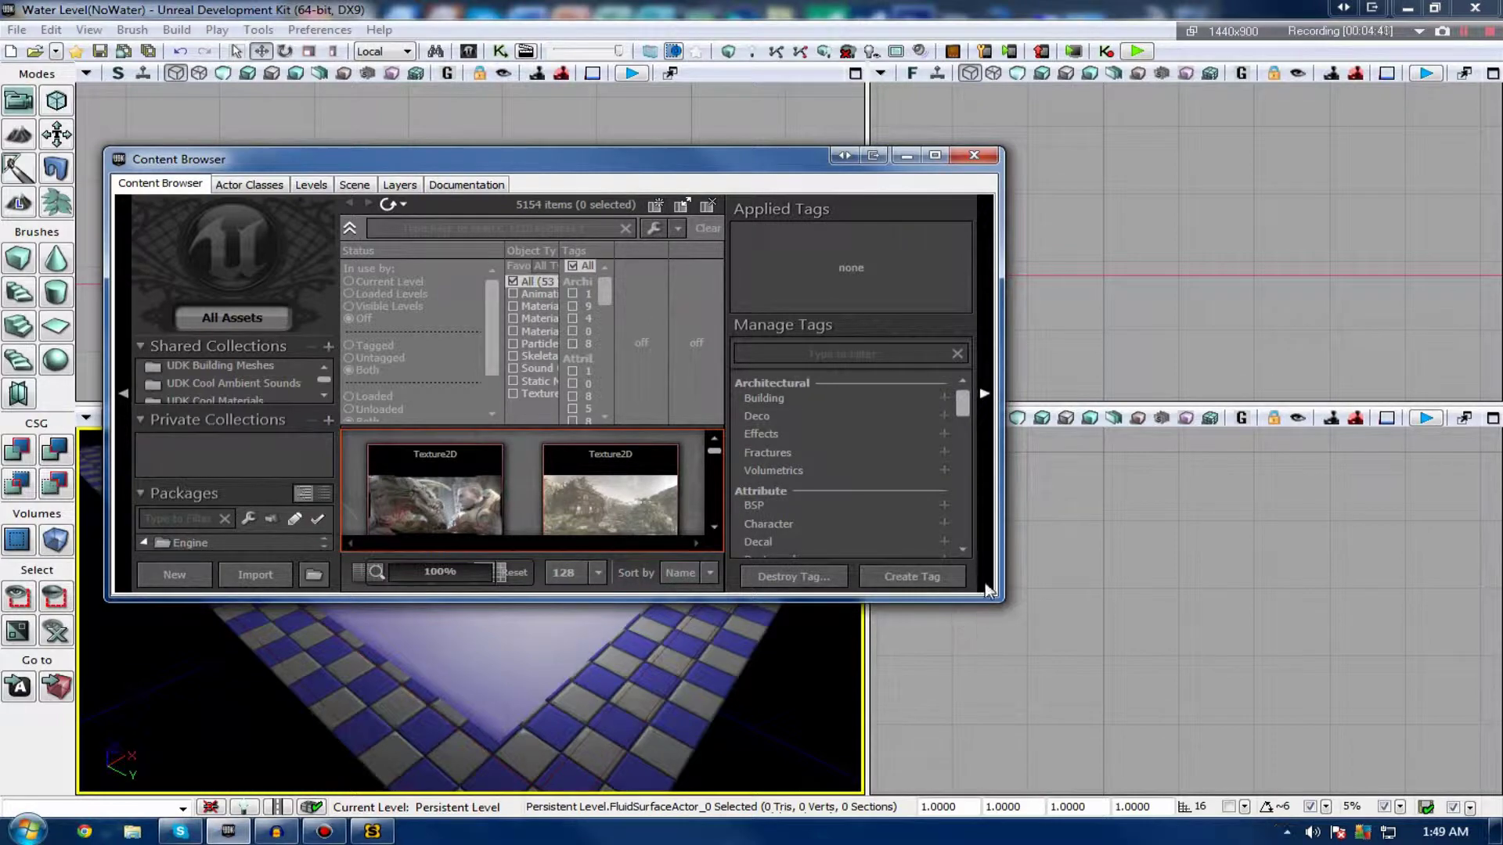
drag(1016, 609, 1214, 678)
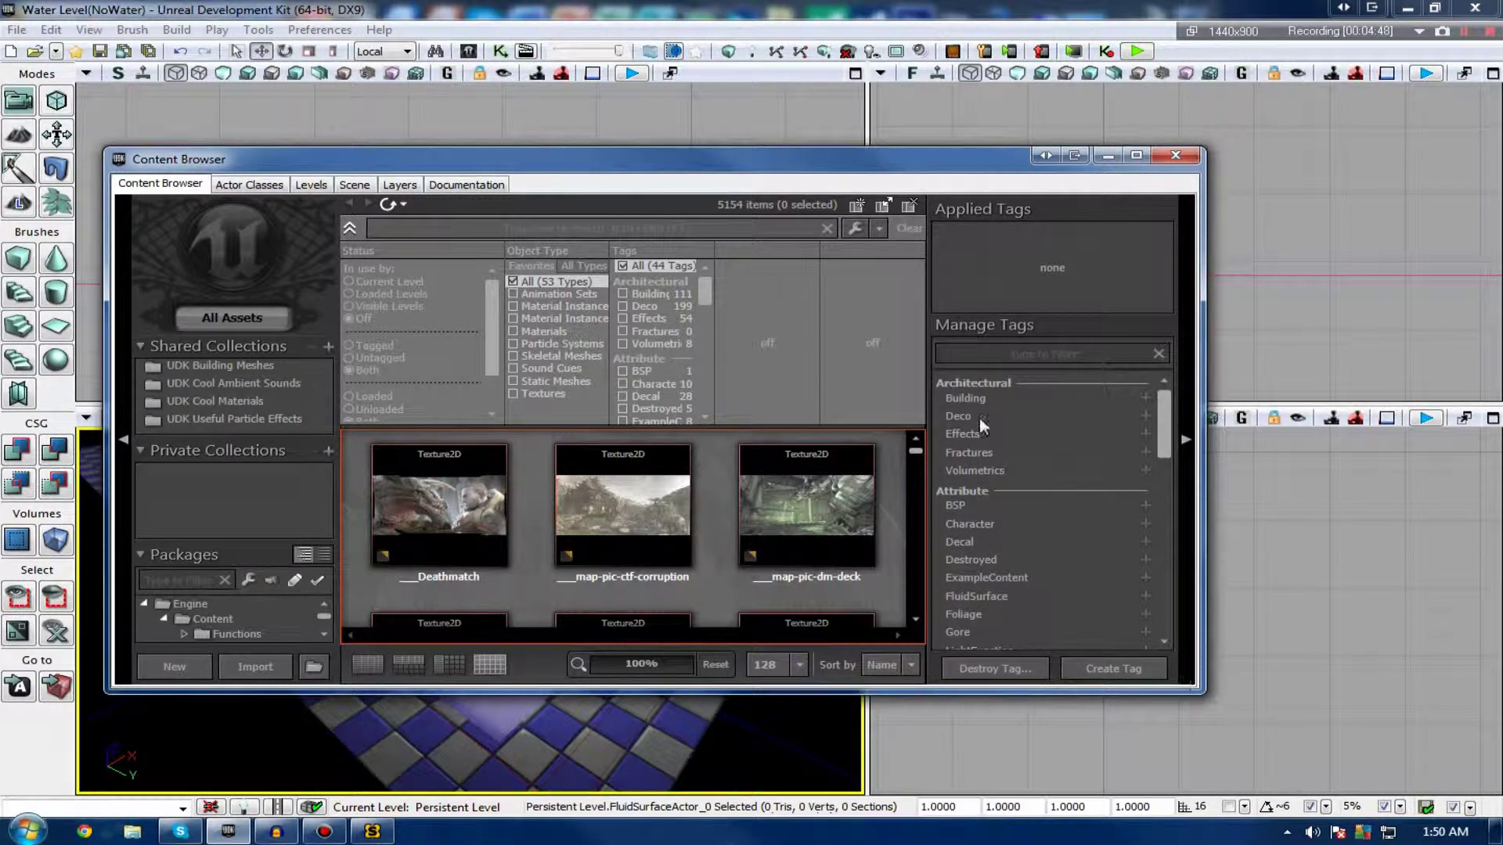
Filter the assets to materials and both material instance types, and search for "water".
click(538, 330)
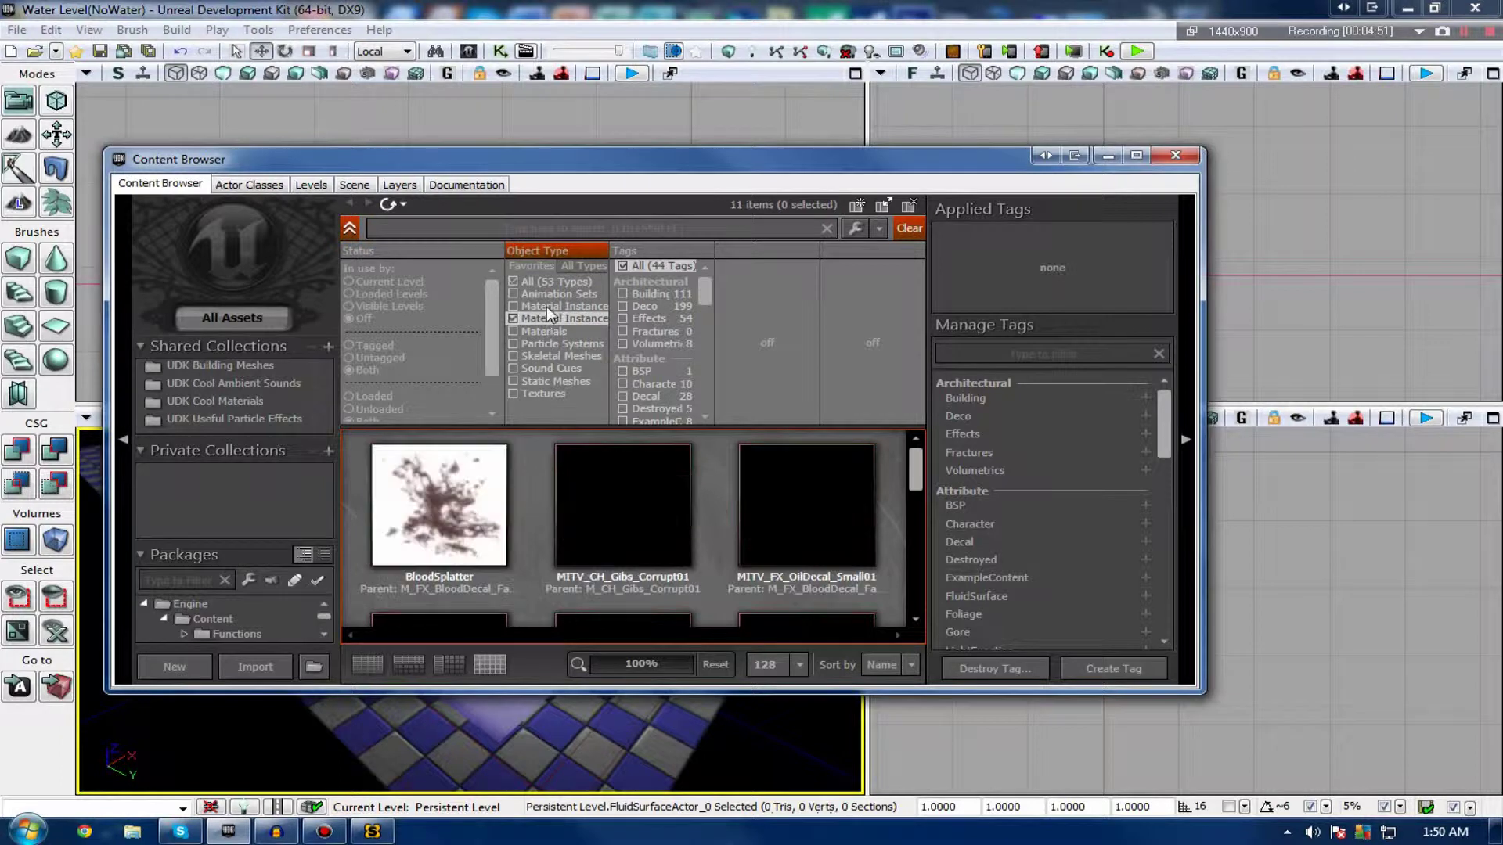
click(391, 229)
text(water)
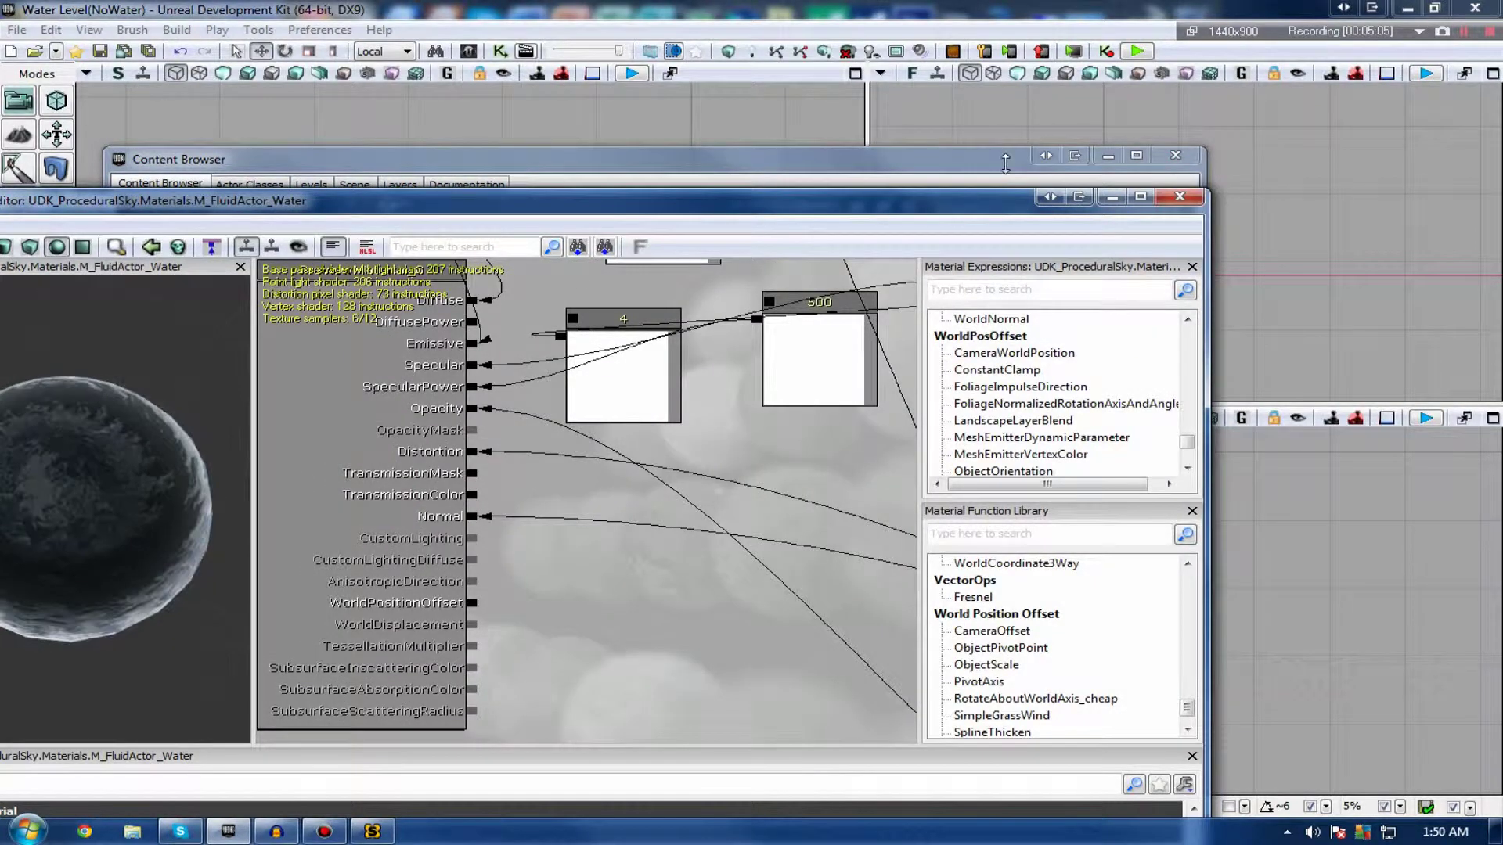
Close the M_FluidActor_Water material editor, browse the water materials, and examine M_WaterBlue_01's preview and node graph in its editor.
click(1179, 196)
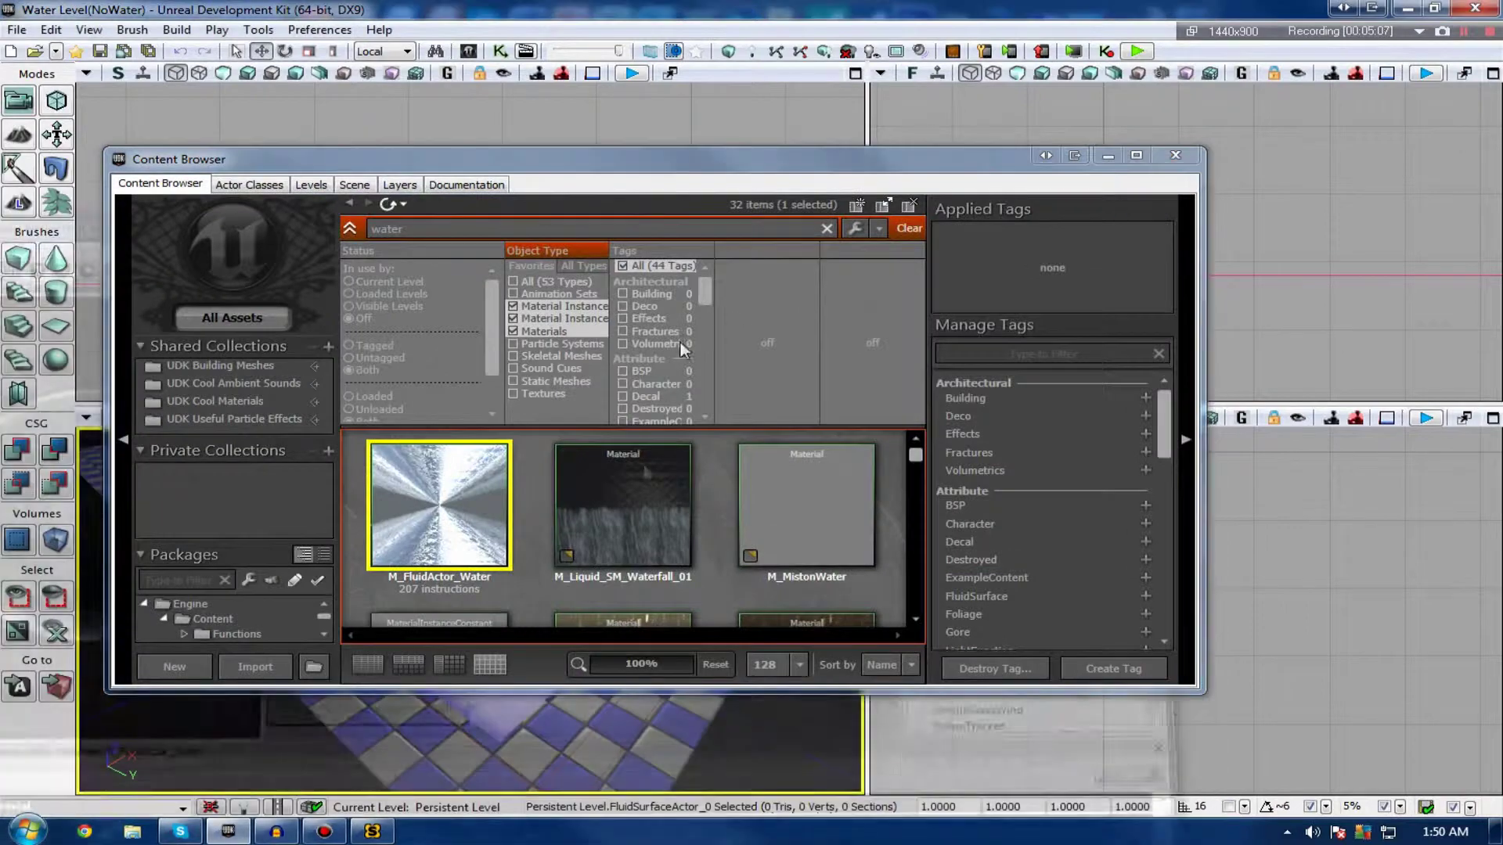
scroll(510, 537, down, 4)
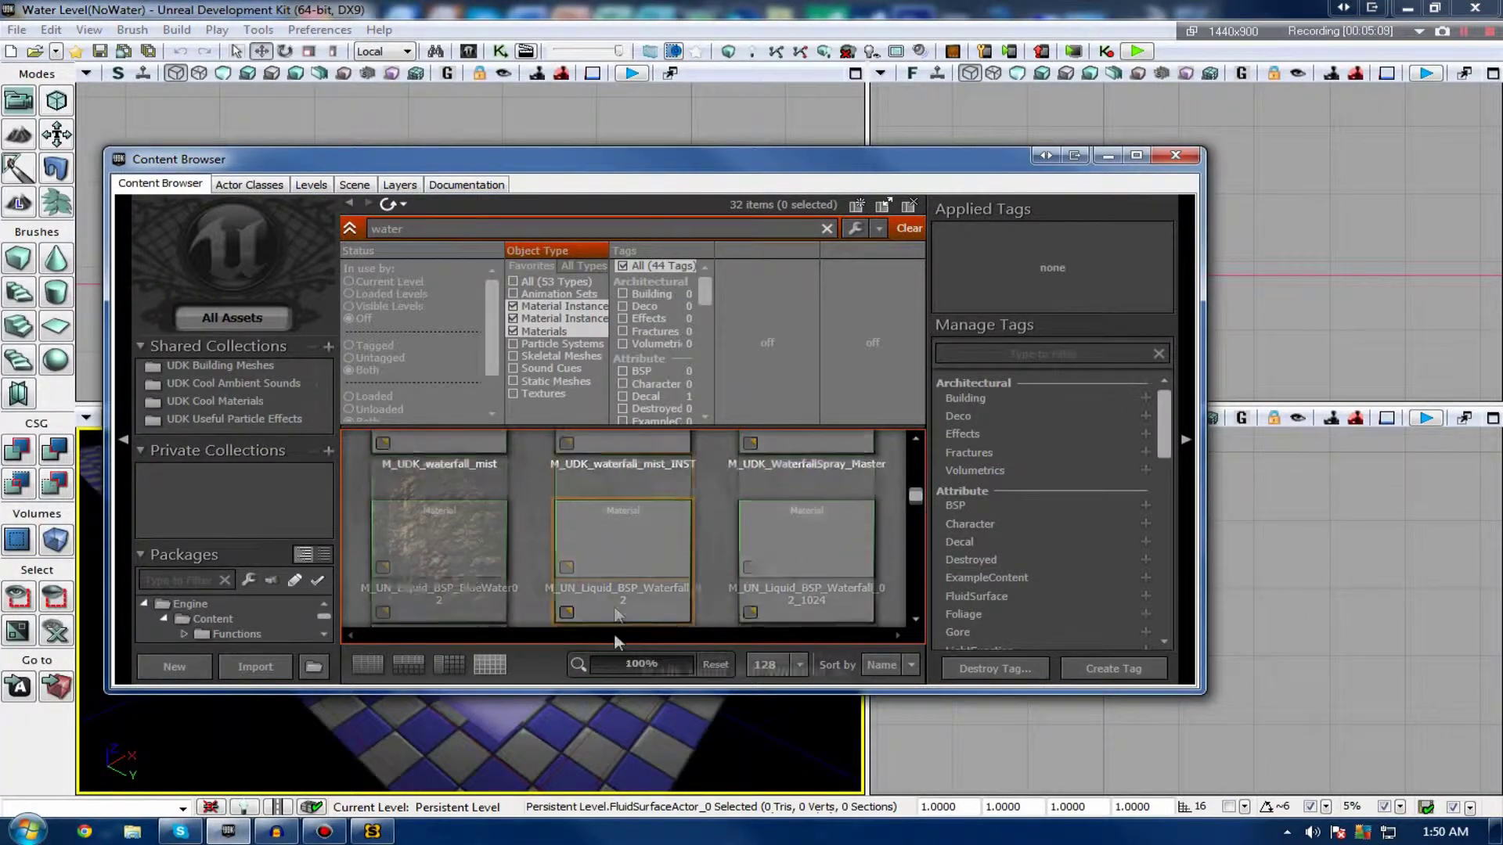
scroll(623, 581, down, 6)
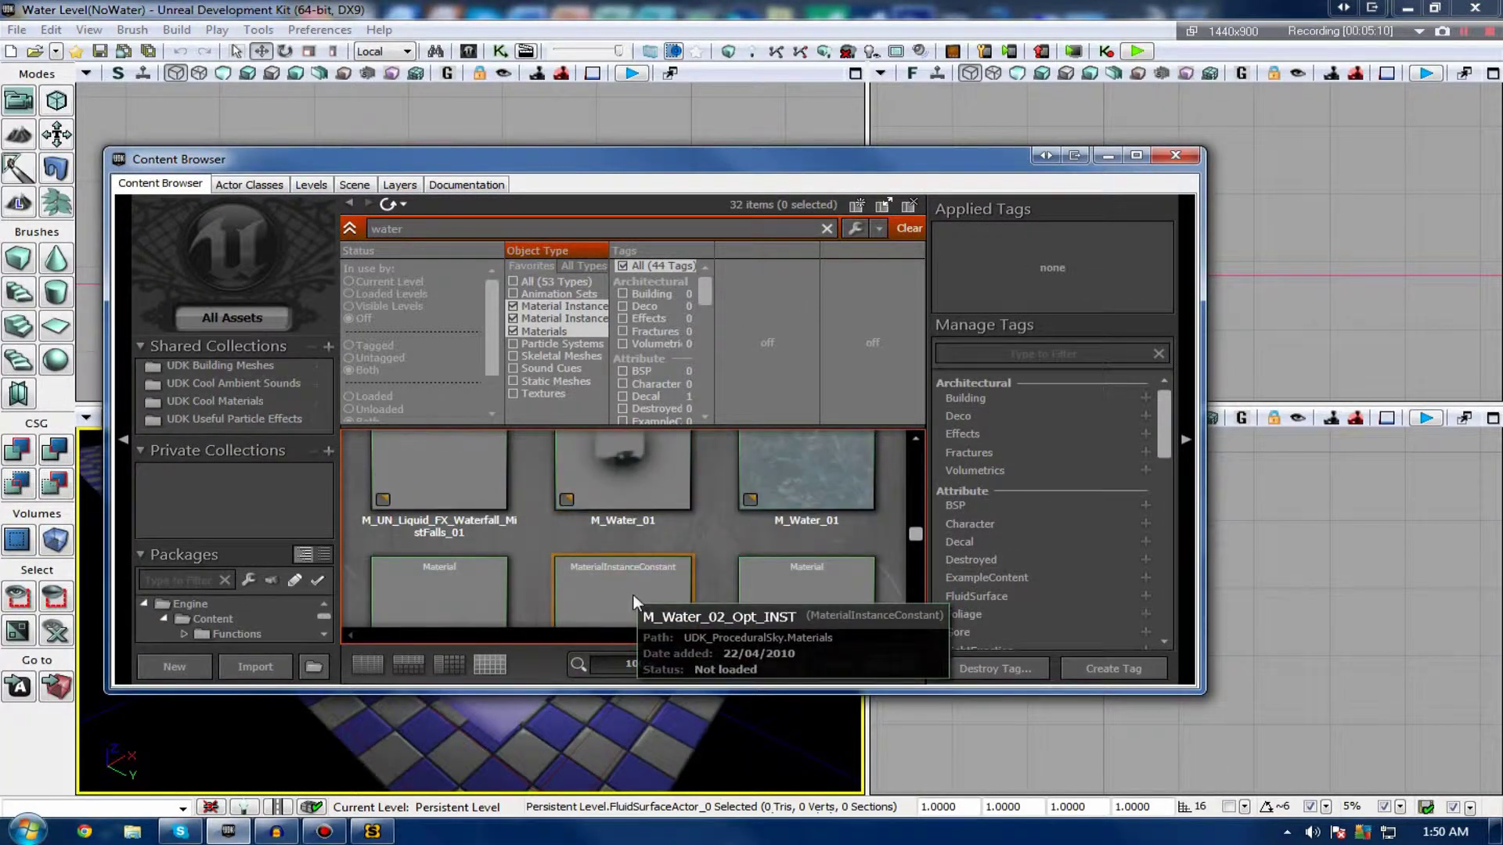
scroll(631, 605, down, 4)
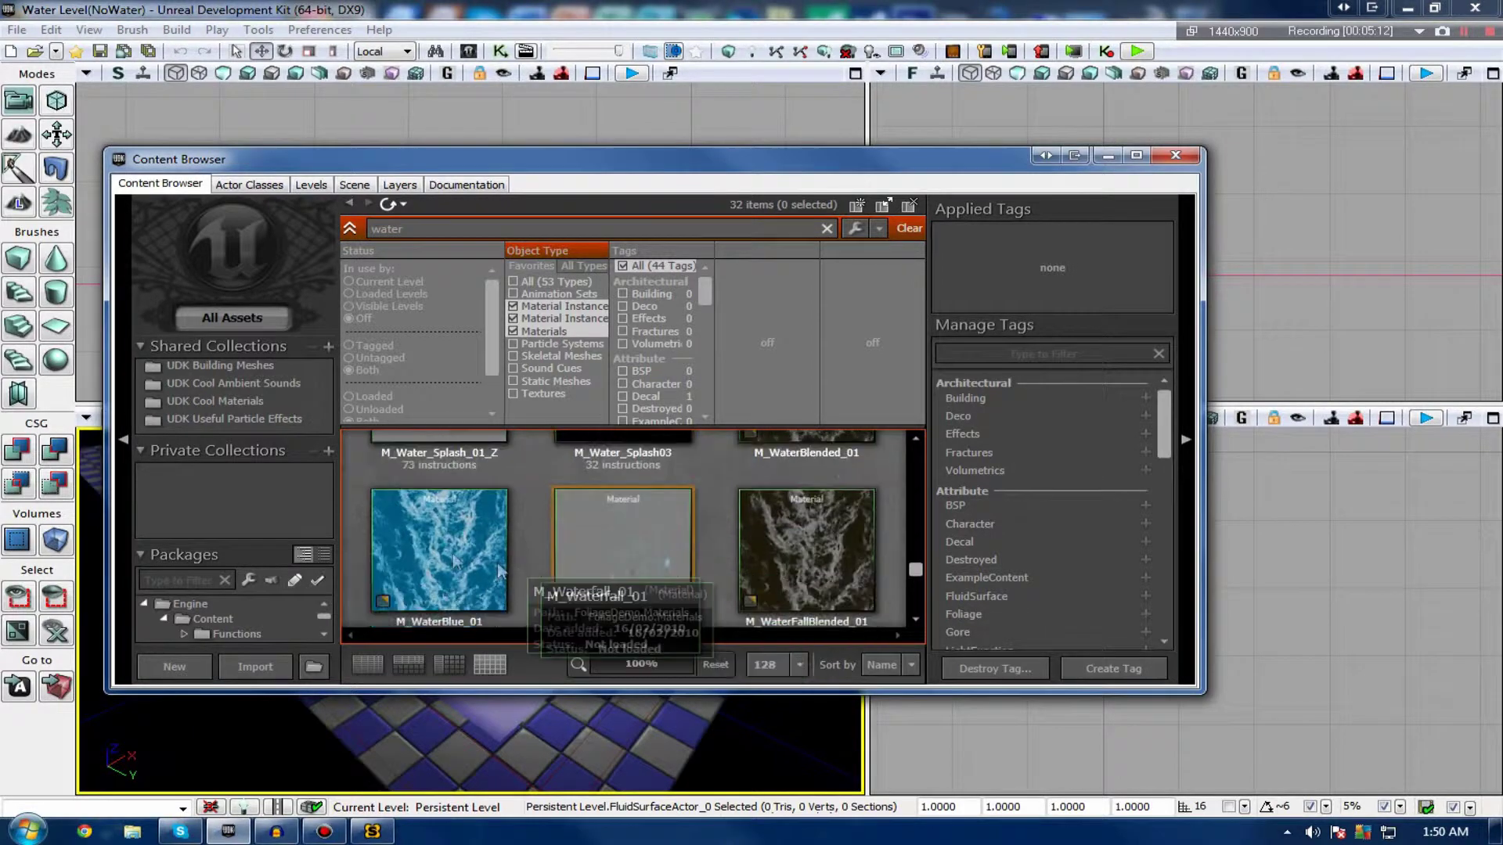
click(449, 552)
double_click(392, 529)
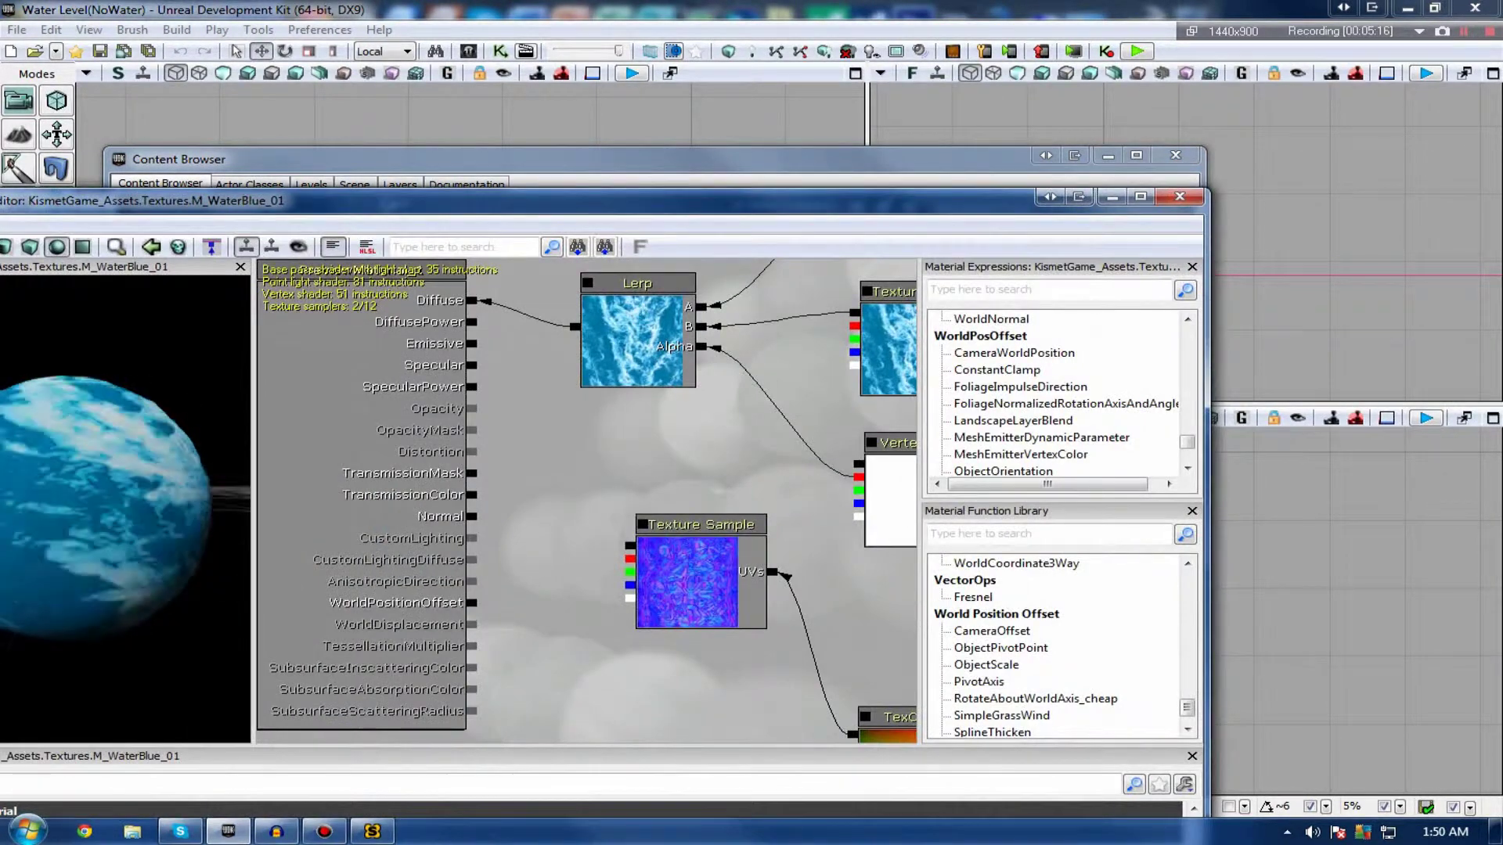
drag(125, 509, 285, 137)
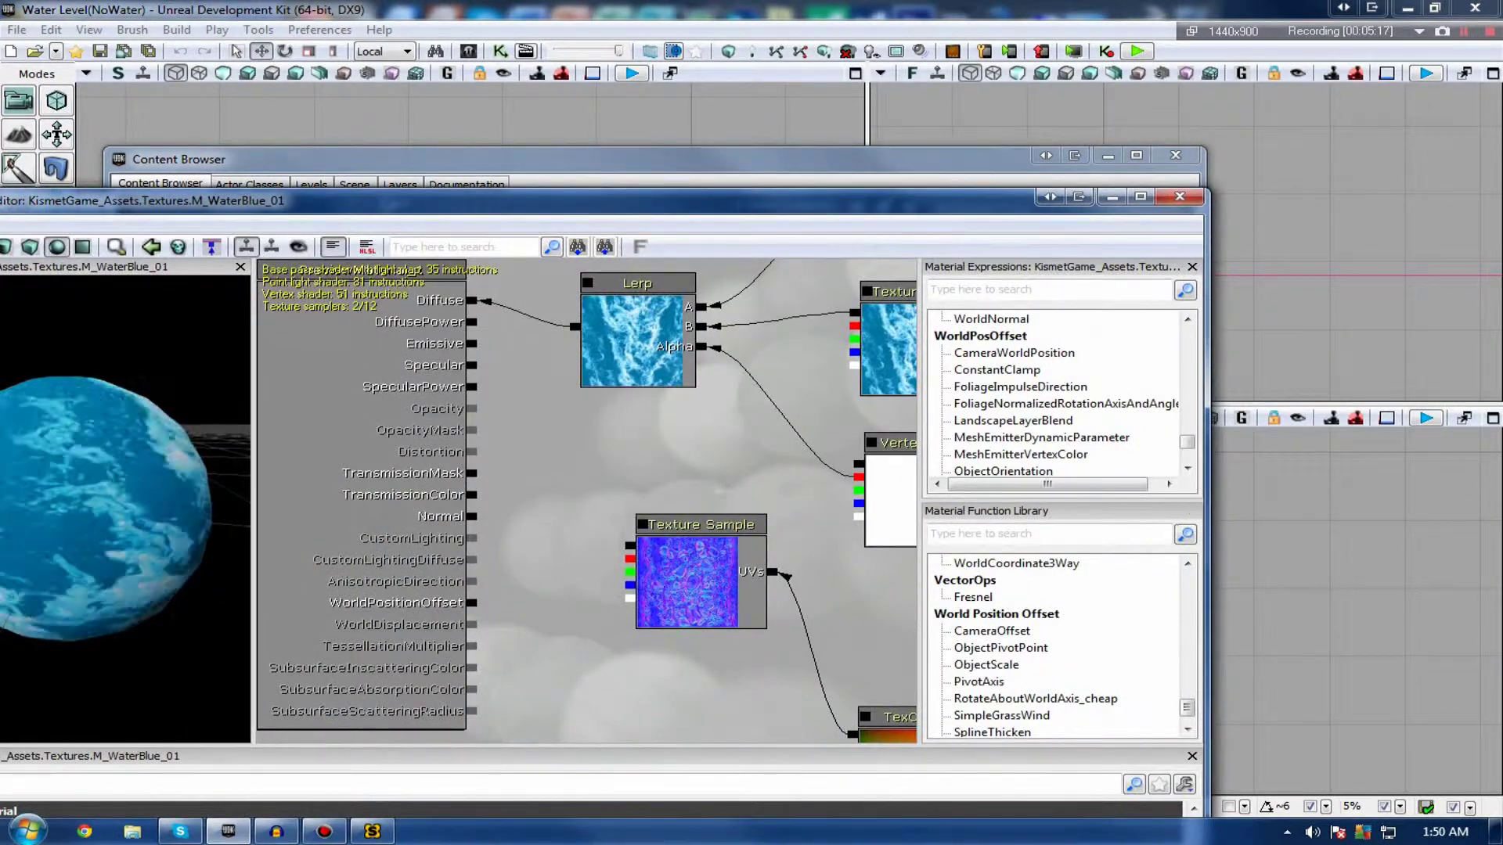
drag(595, 438, 269, 671)
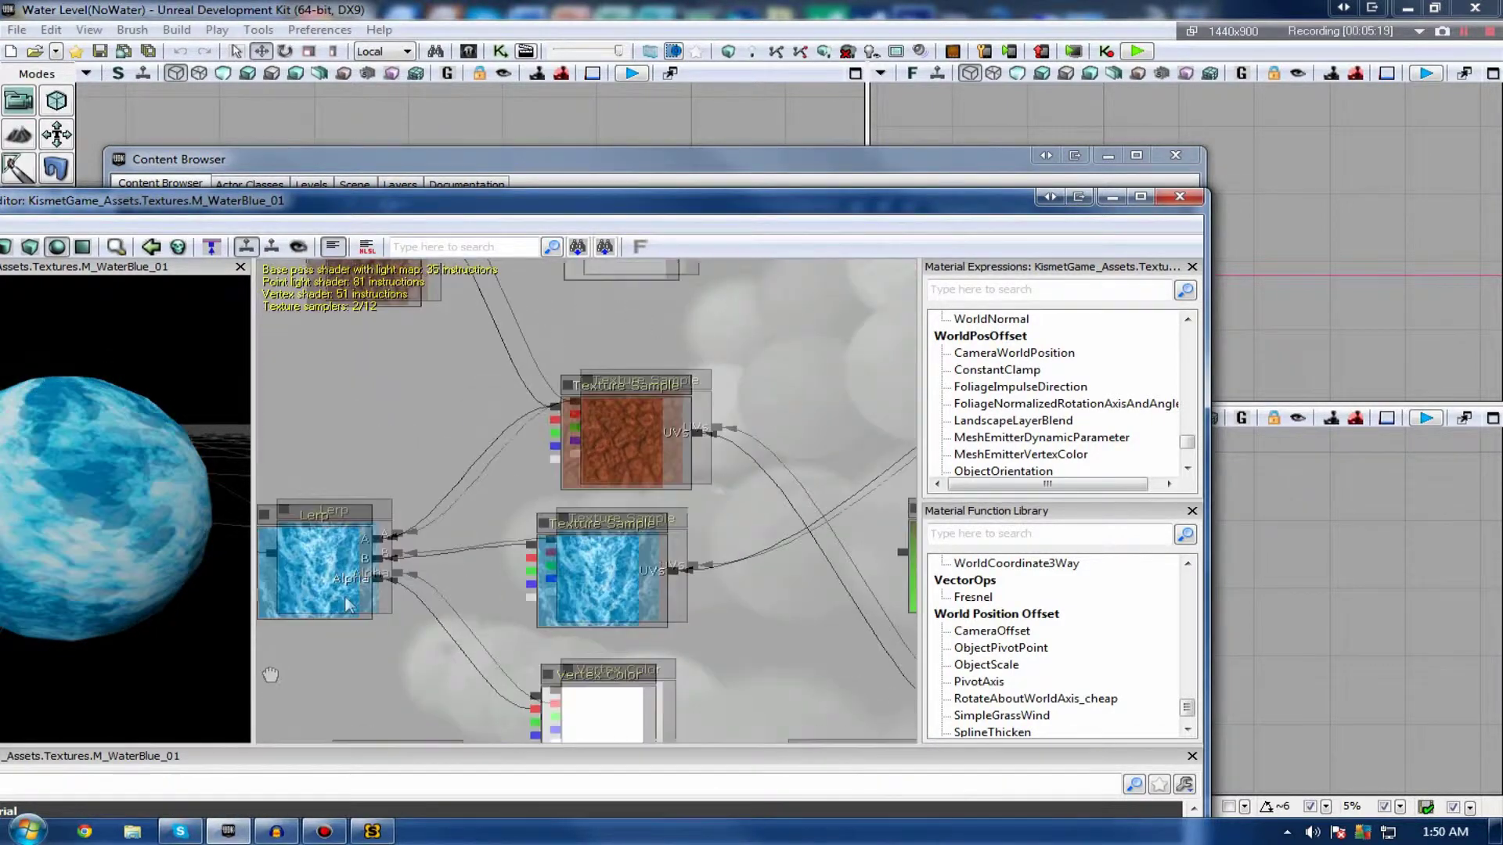
click(1179, 196)
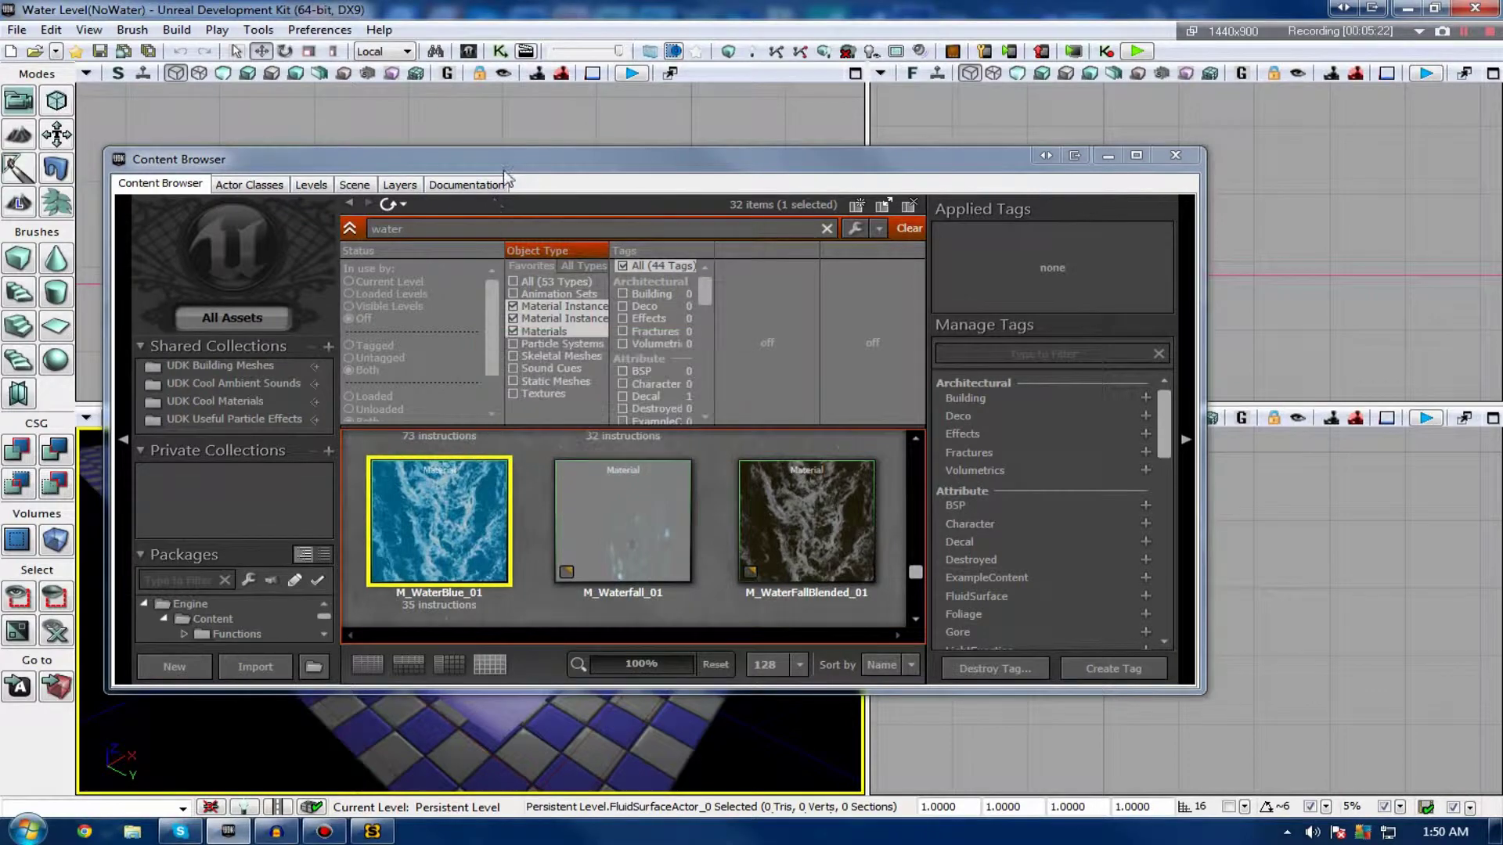
Move the Content Browser clear of the perspective viewport, try M_WaterBlue_01 on the fluid surface, and undo the assignment.
drag(503, 169, 712, 147)
drag(439, 160, 0, 162)
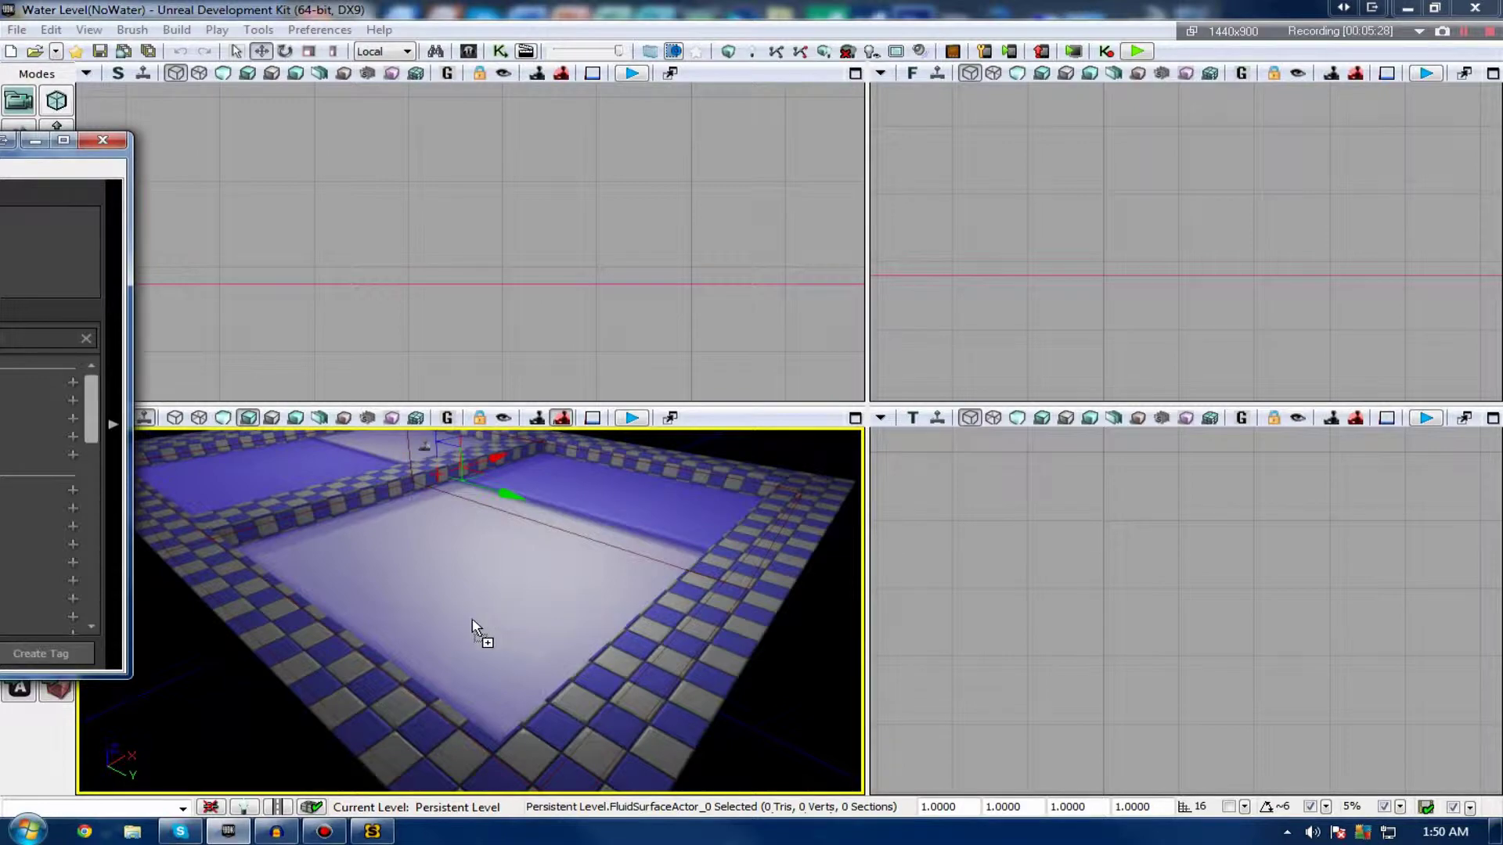
drag(472, 627, 473, 617)
right_drag(507, 624, 512, 626)
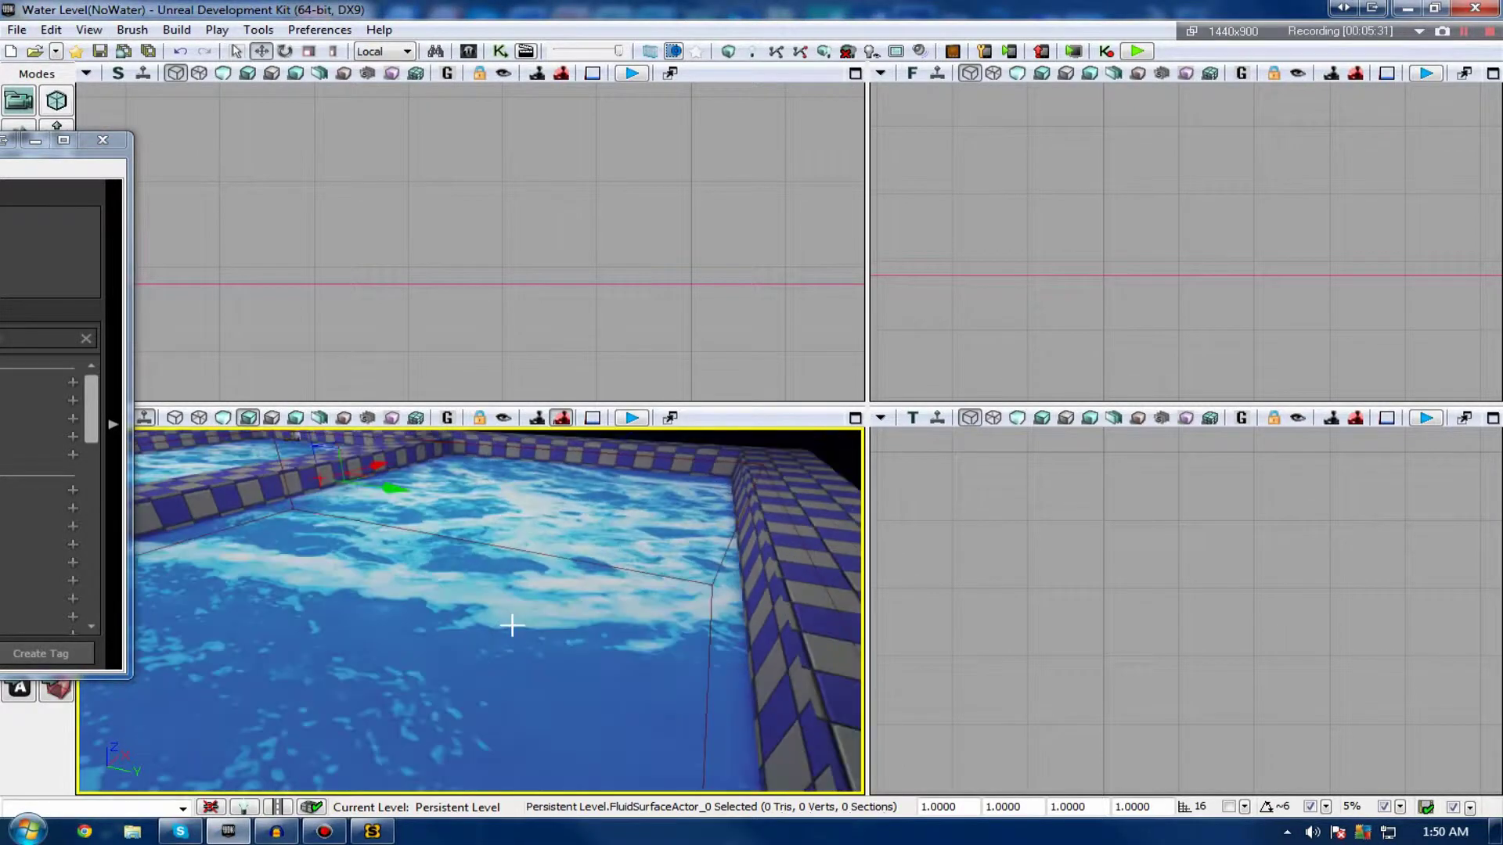
key(ctrl+z)
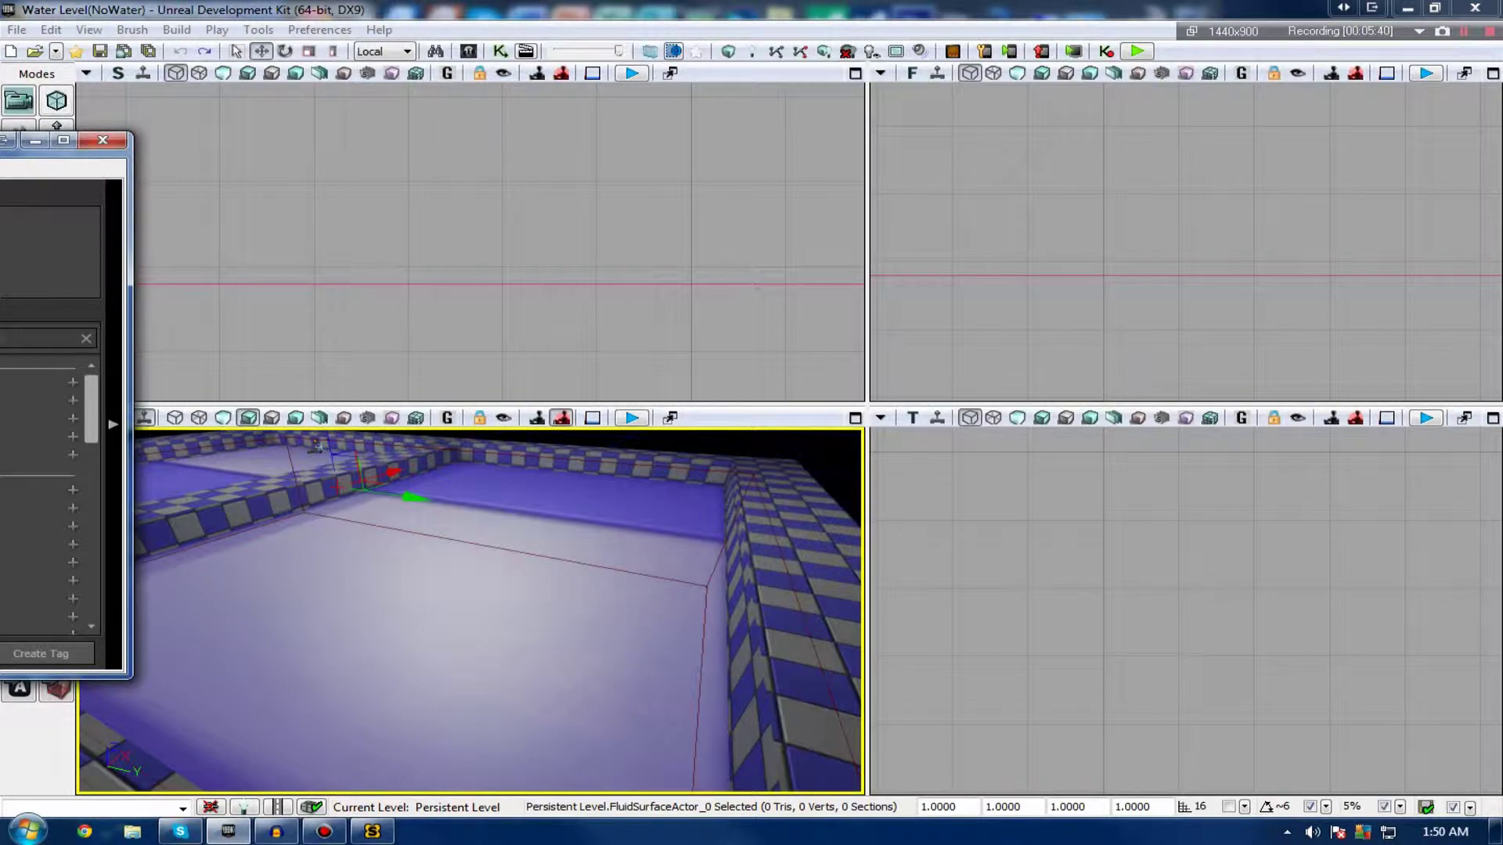
Try further water materials from the search results on the fluid surface, undoing each assignment after viewing it.
drag(680, 654, 587, 695)
right_drag(567, 641, 569, 653)
key(ctrl+z)
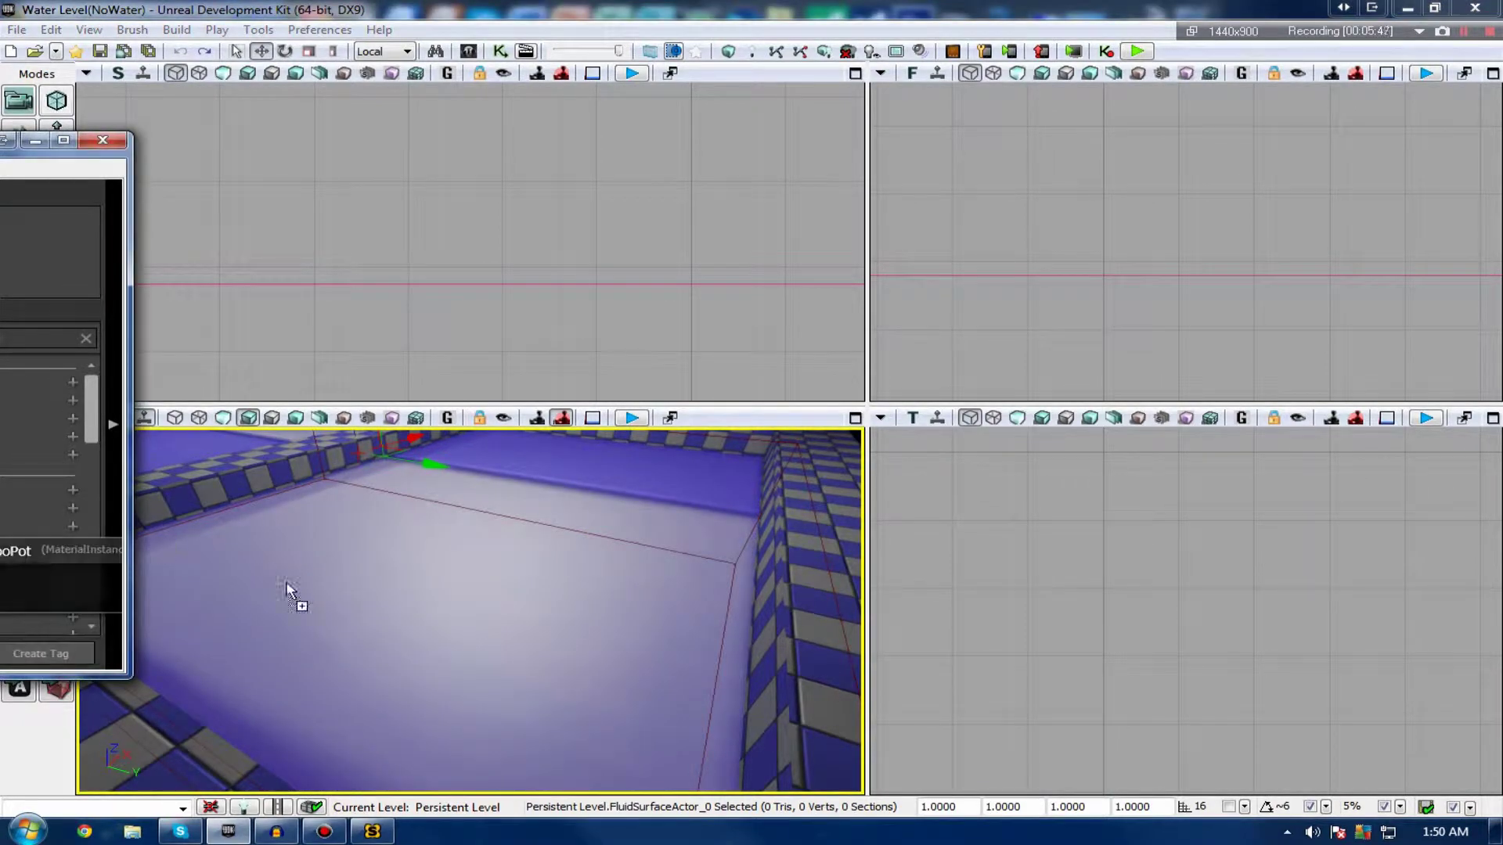
key(ctrl+y)
right_drag(292, 571, 293, 565)
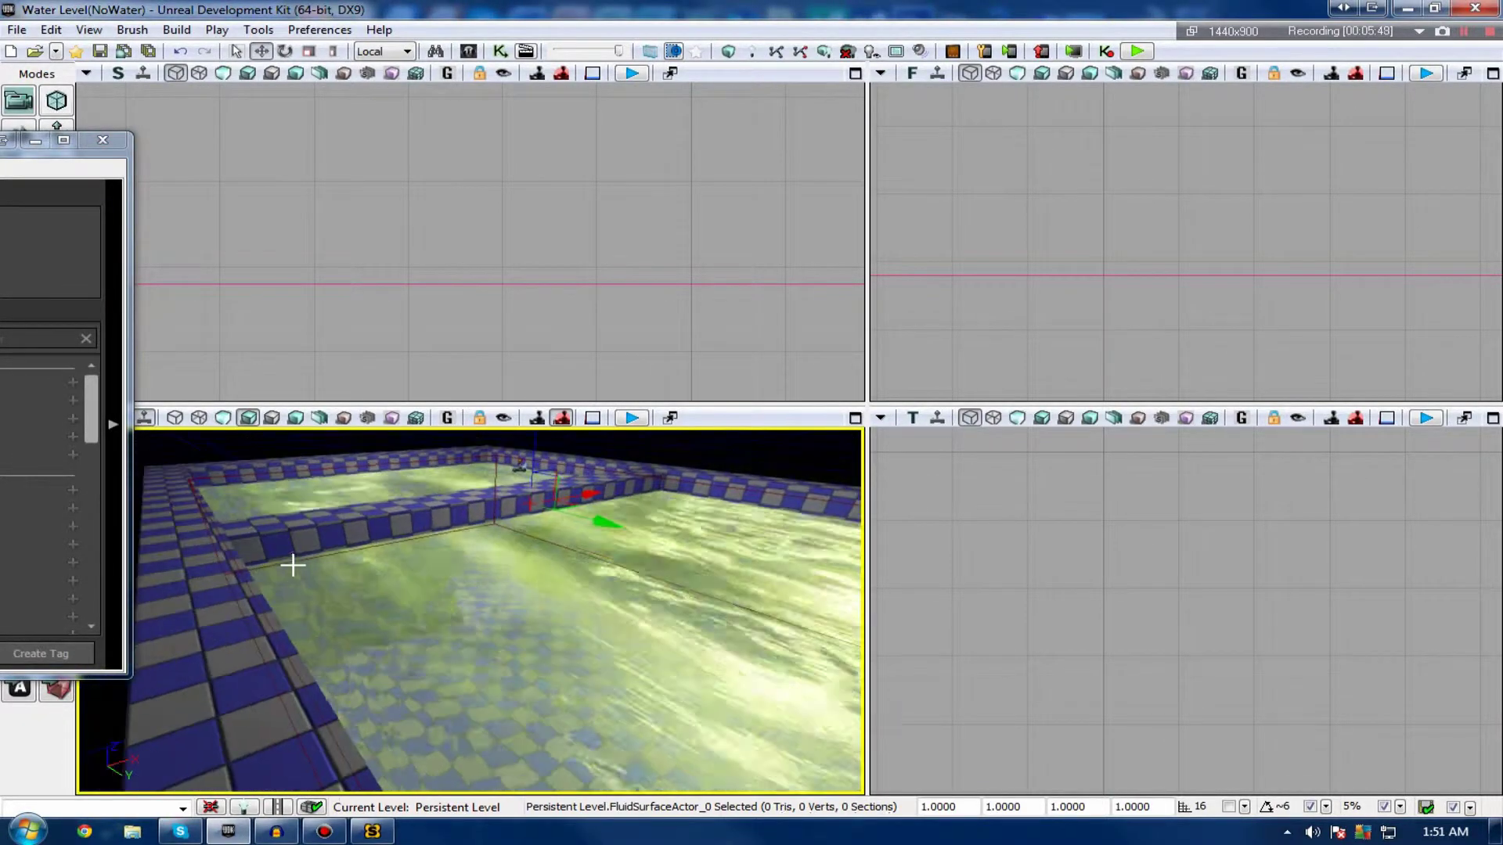
key(ctrl+z)
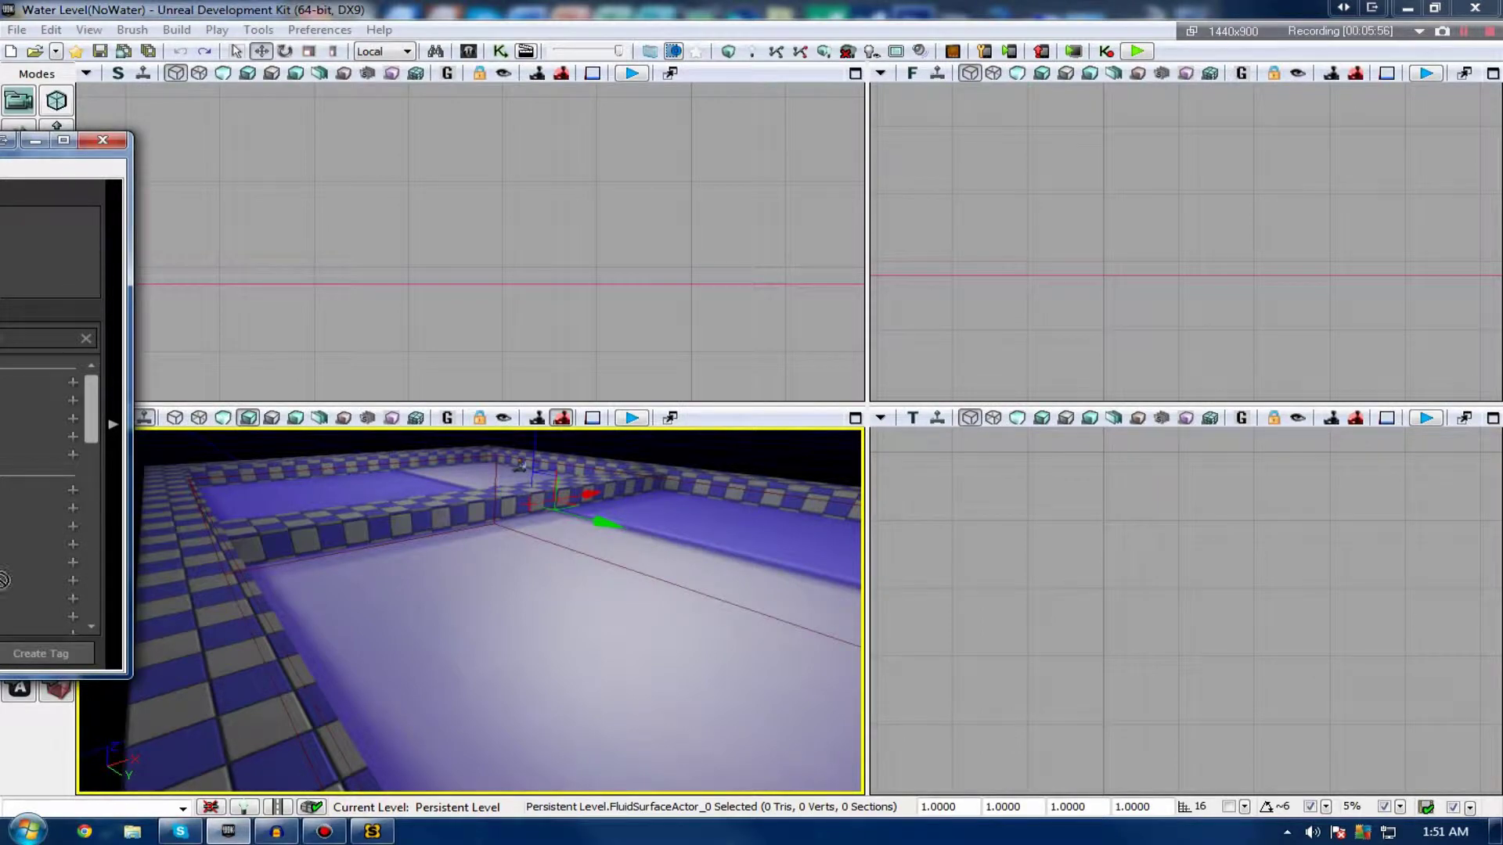
Apply the M_FluidActor_Water material to the fluid surface and inspect the water from the pool's edge.
drag(607, 646, 595, 643)
right_drag(533, 627, 547, 543)
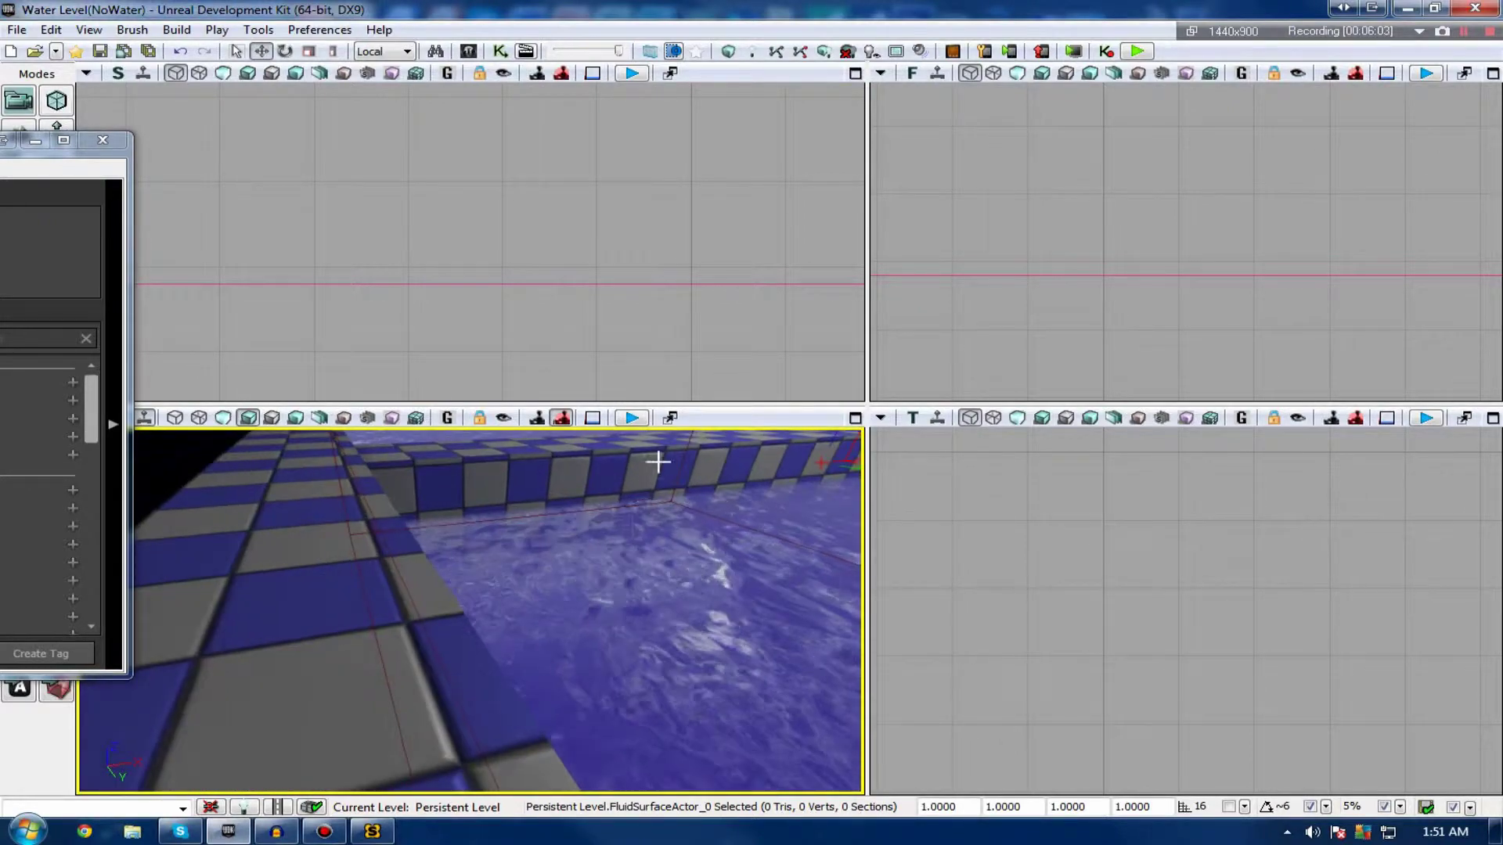
mouse_move(601, 587)
mouse_down()
mouse_move(786, 610)
mouse_move(618, 586)
mouse_up()
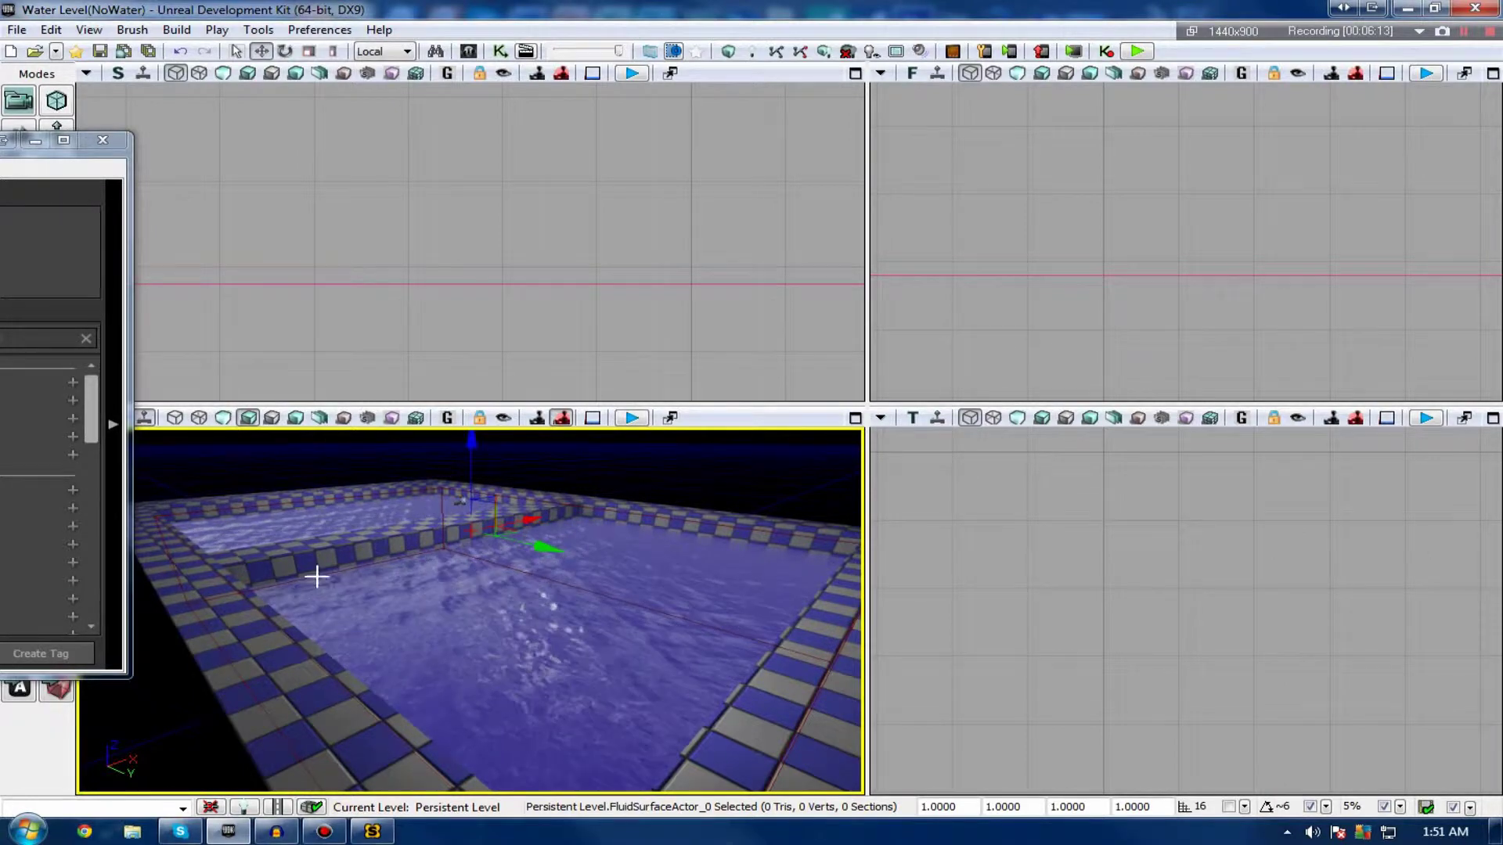
Open the fluid surface actor's properties, inspect the water beside them, and close the Content Browser.
right_click(545, 543)
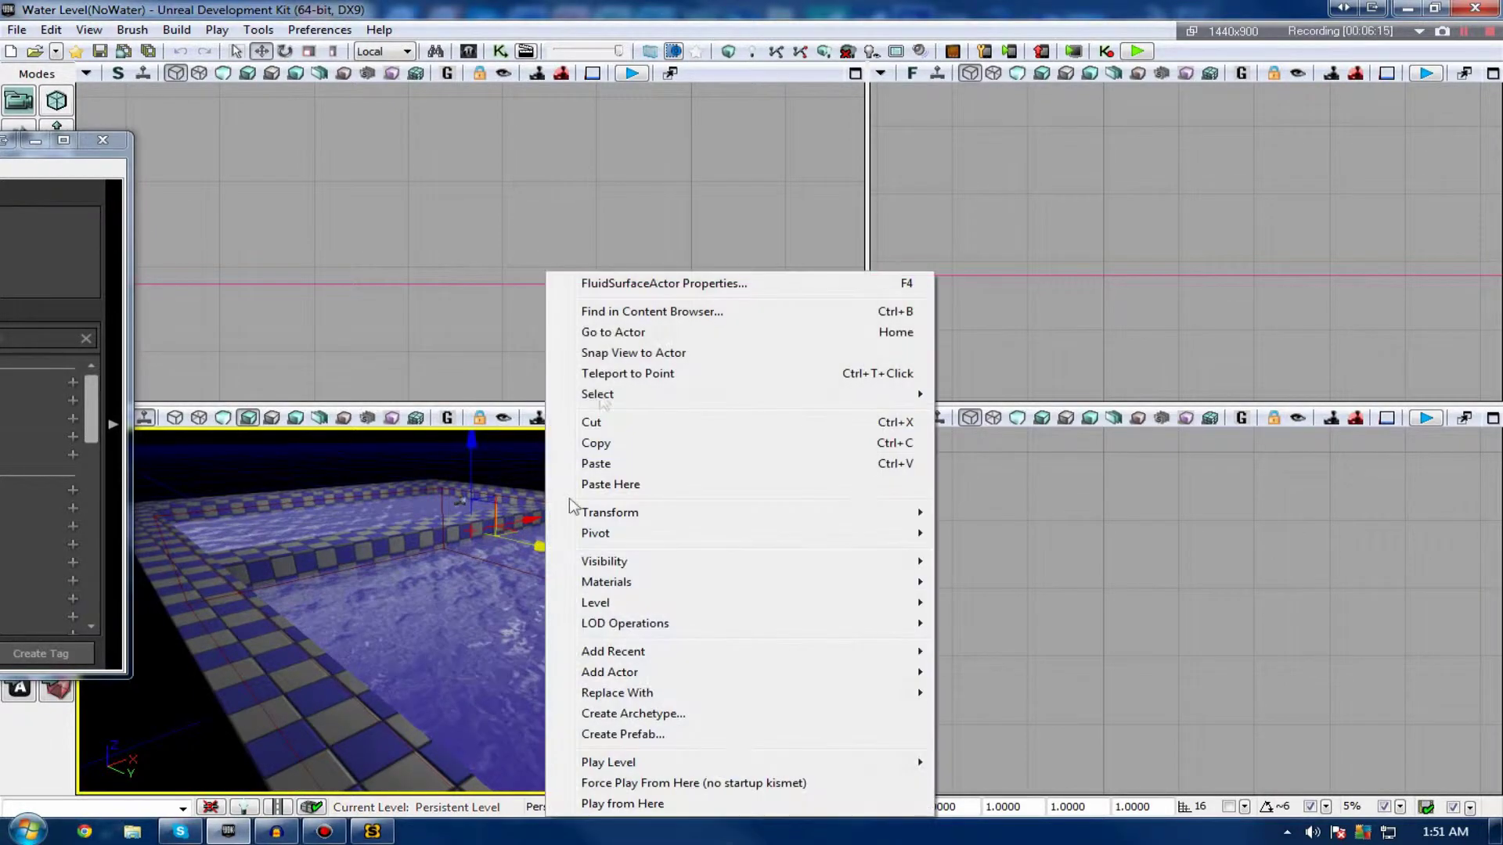
click(619, 284)
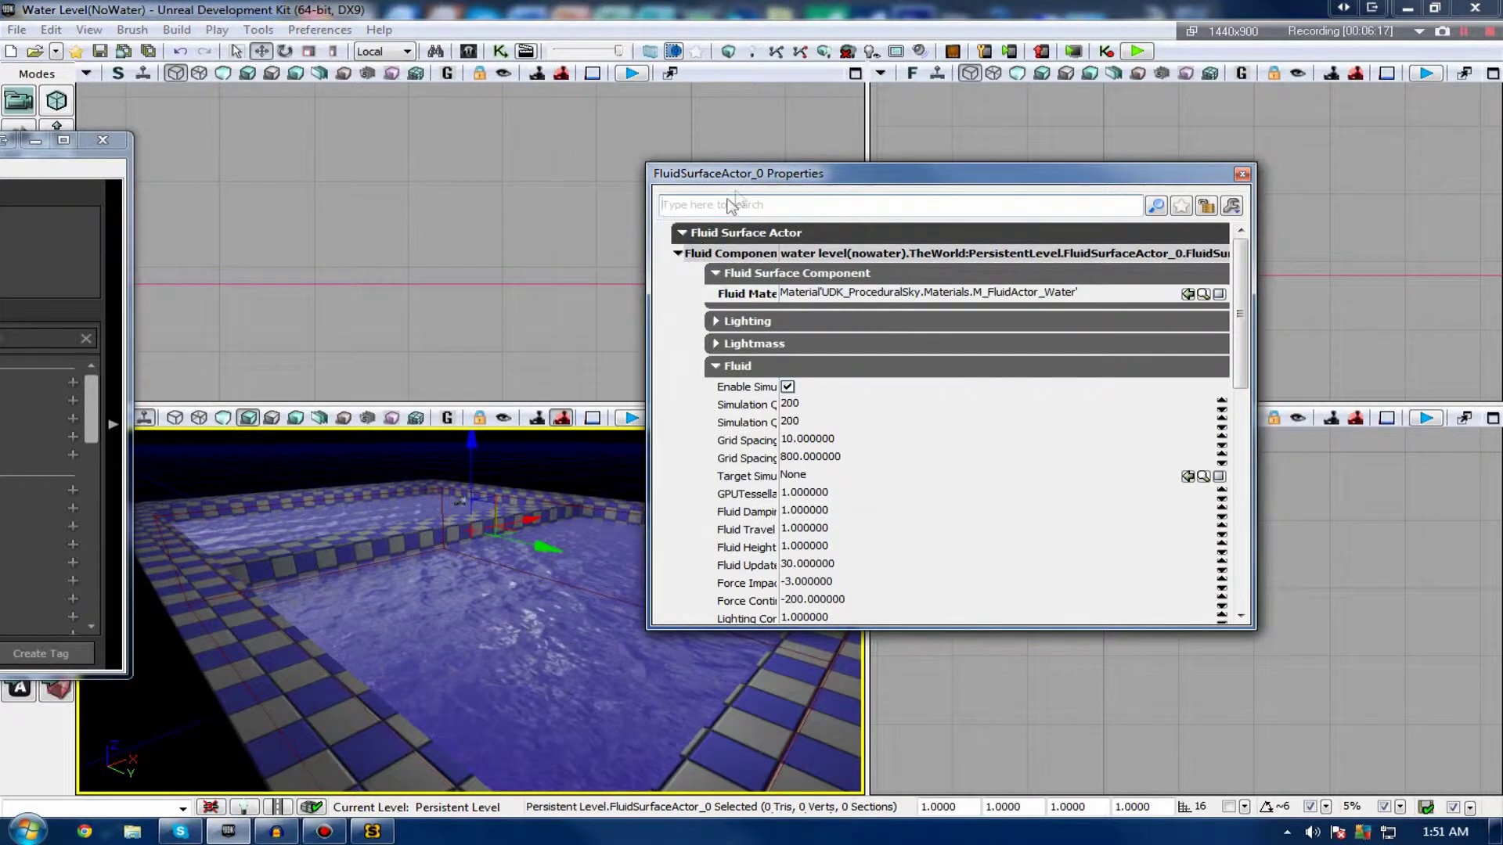
drag(756, 184, 745, 184)
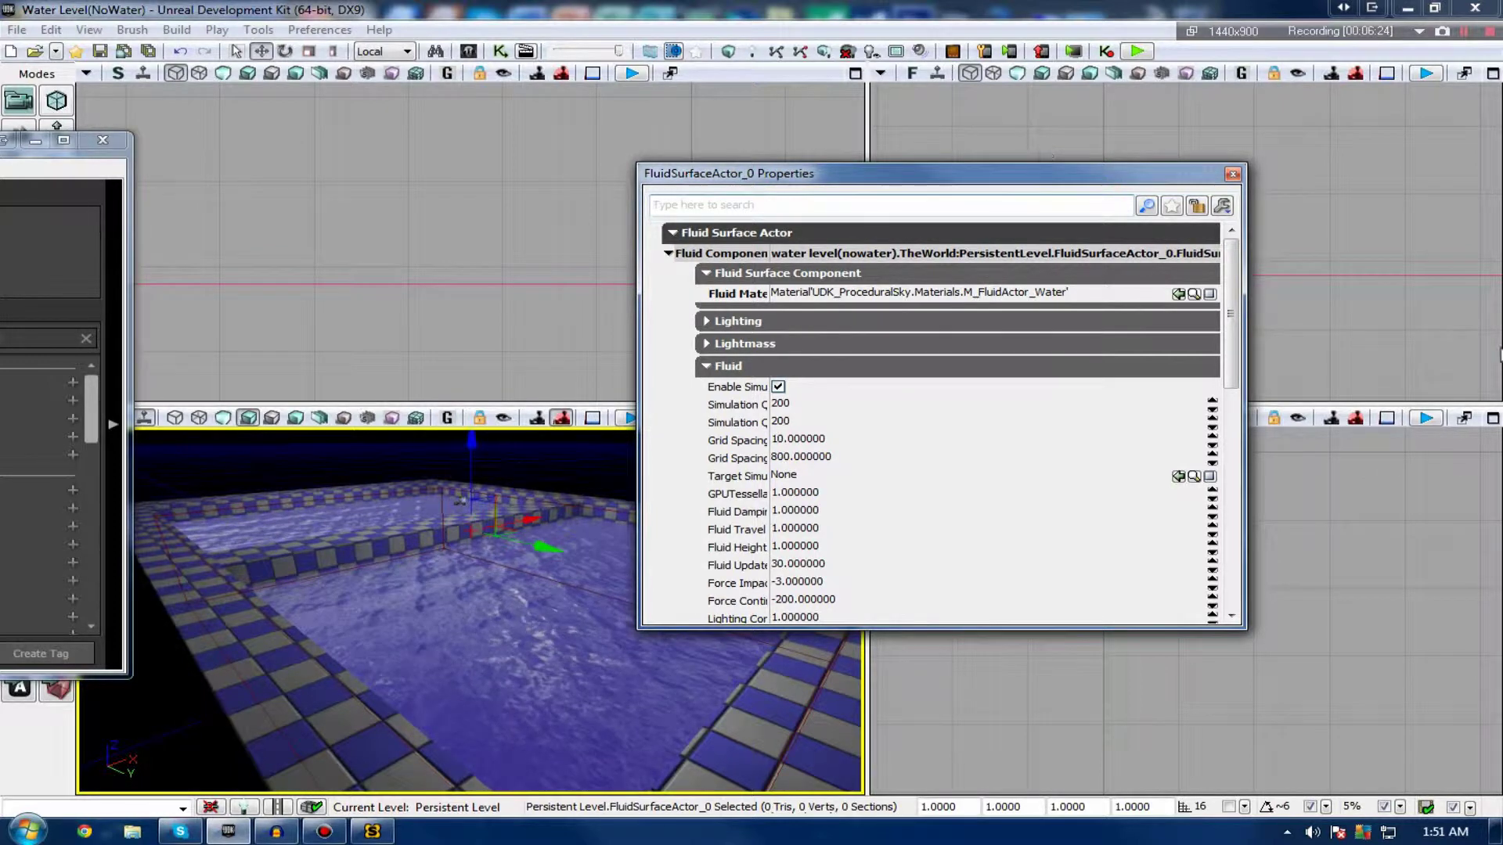
mouse_move(450, 591)
mouse_down()
mouse_move(376, 540)
mouse_move(476, 595)
mouse_up()
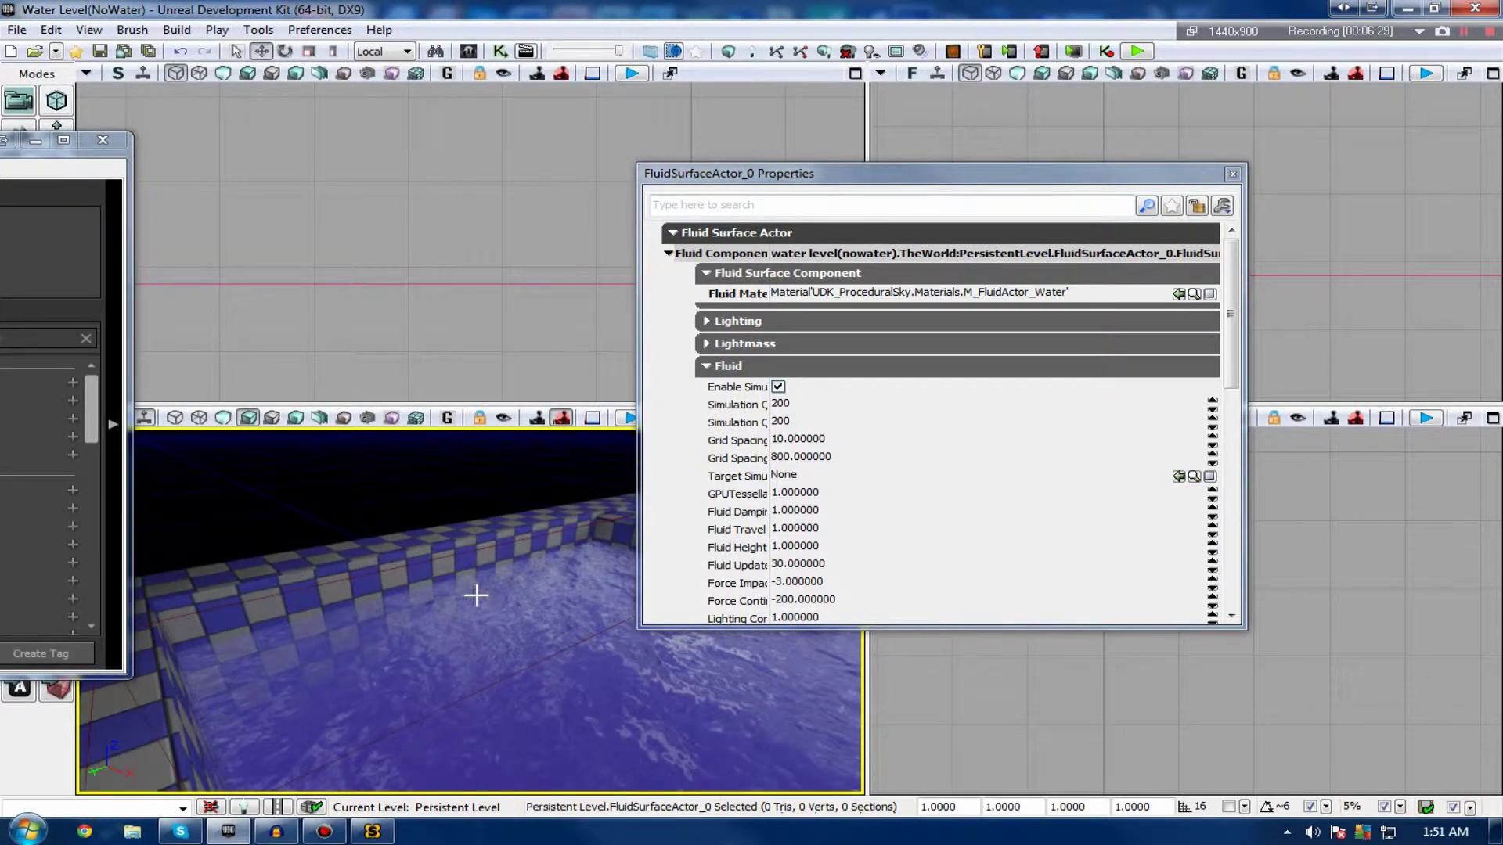
click(103, 140)
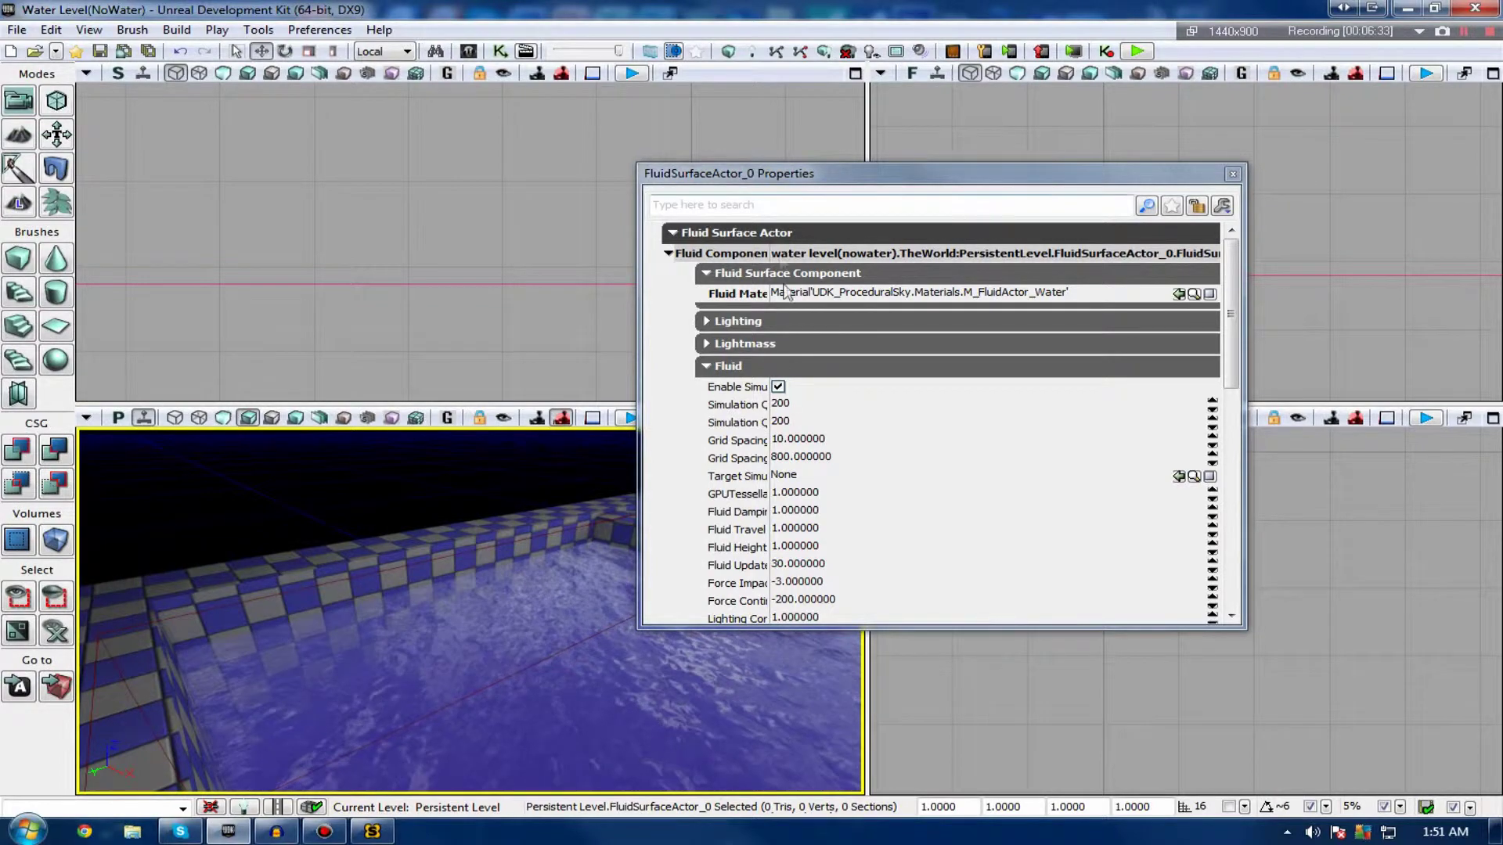
Widen the property name column of the fluid surface actor's properties so the Fluid settings' full names can be read.
click(672, 258)
click(672, 258)
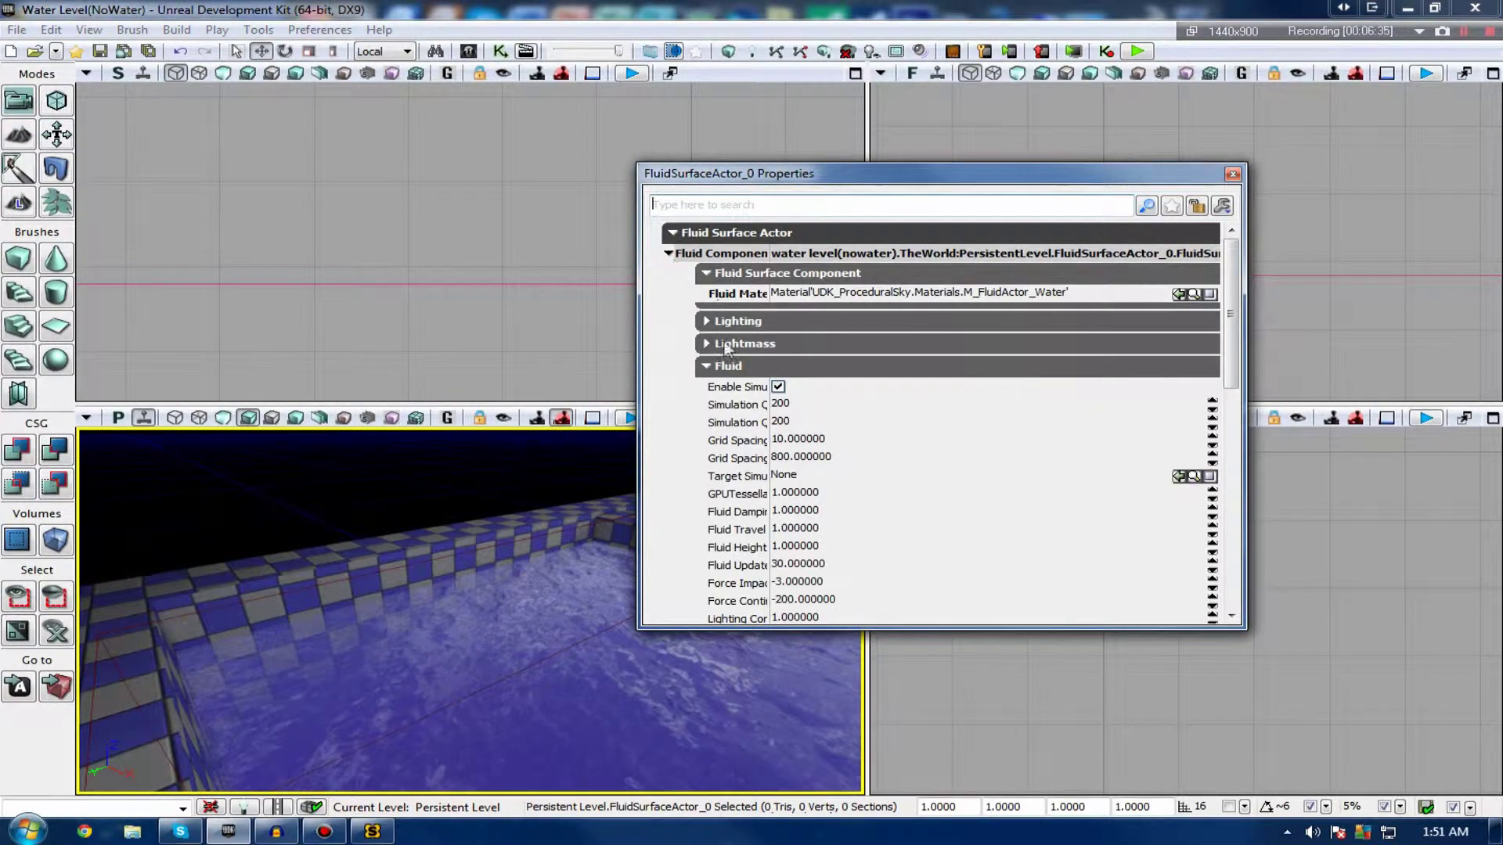
click(778, 387)
click(782, 403)
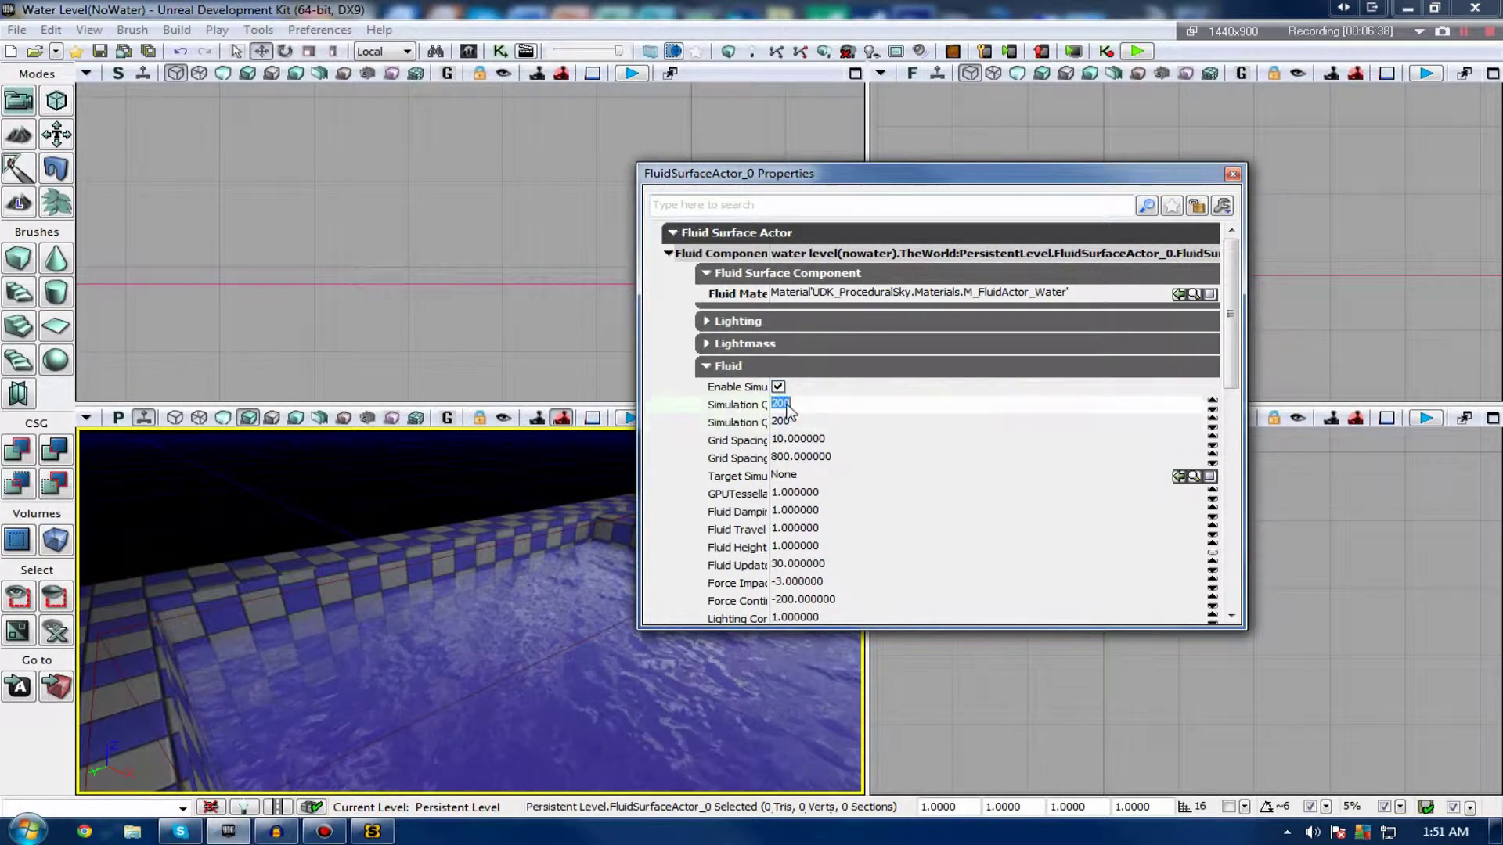
drag(769, 416, 846, 420)
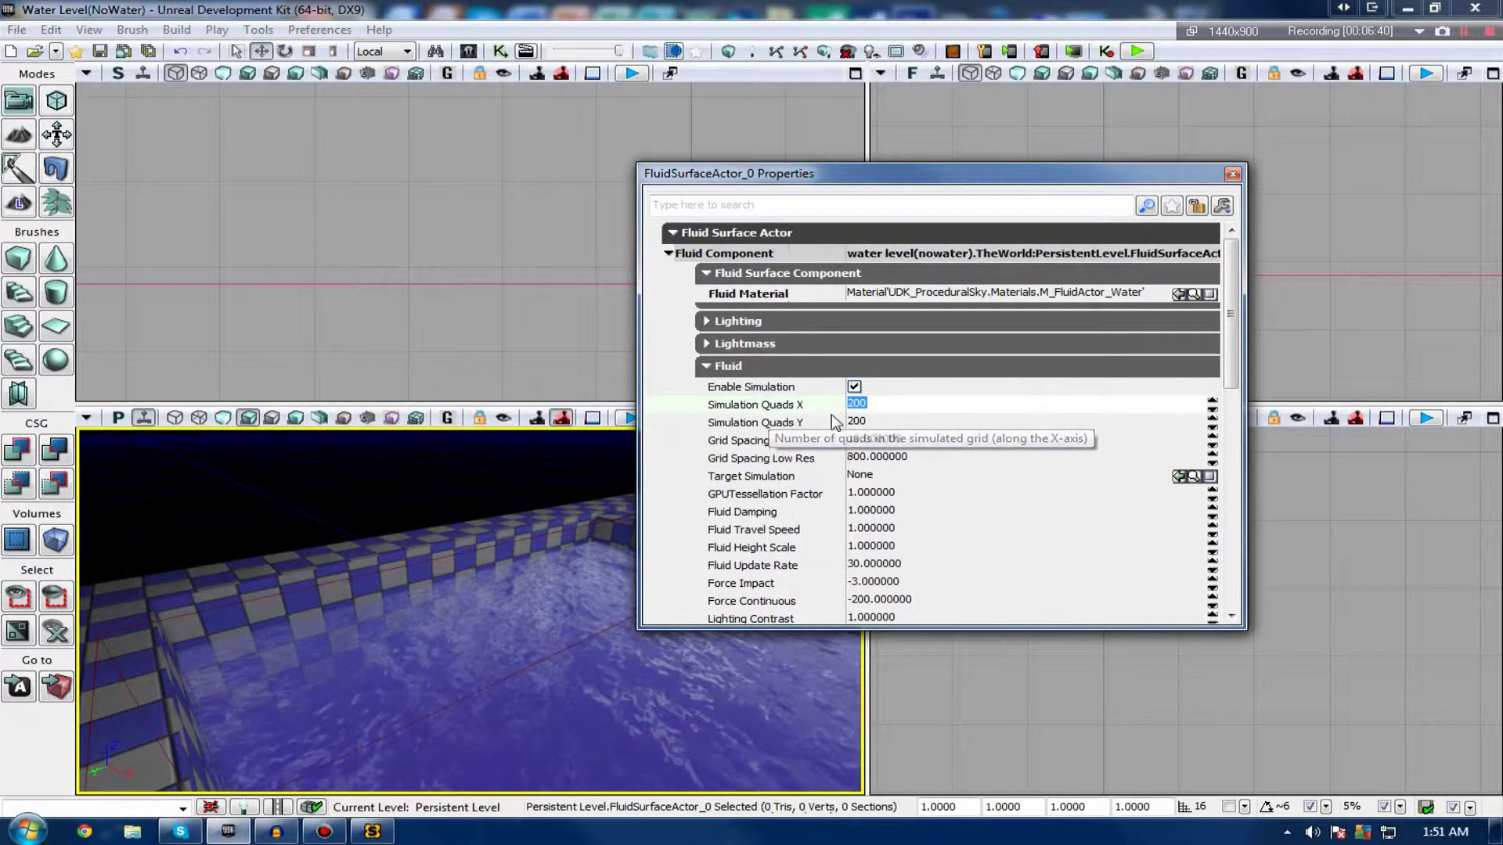
Switch Enable Simulation off and back on for the fluid surface, and examine its Grid Spacing settings.
click(774, 384)
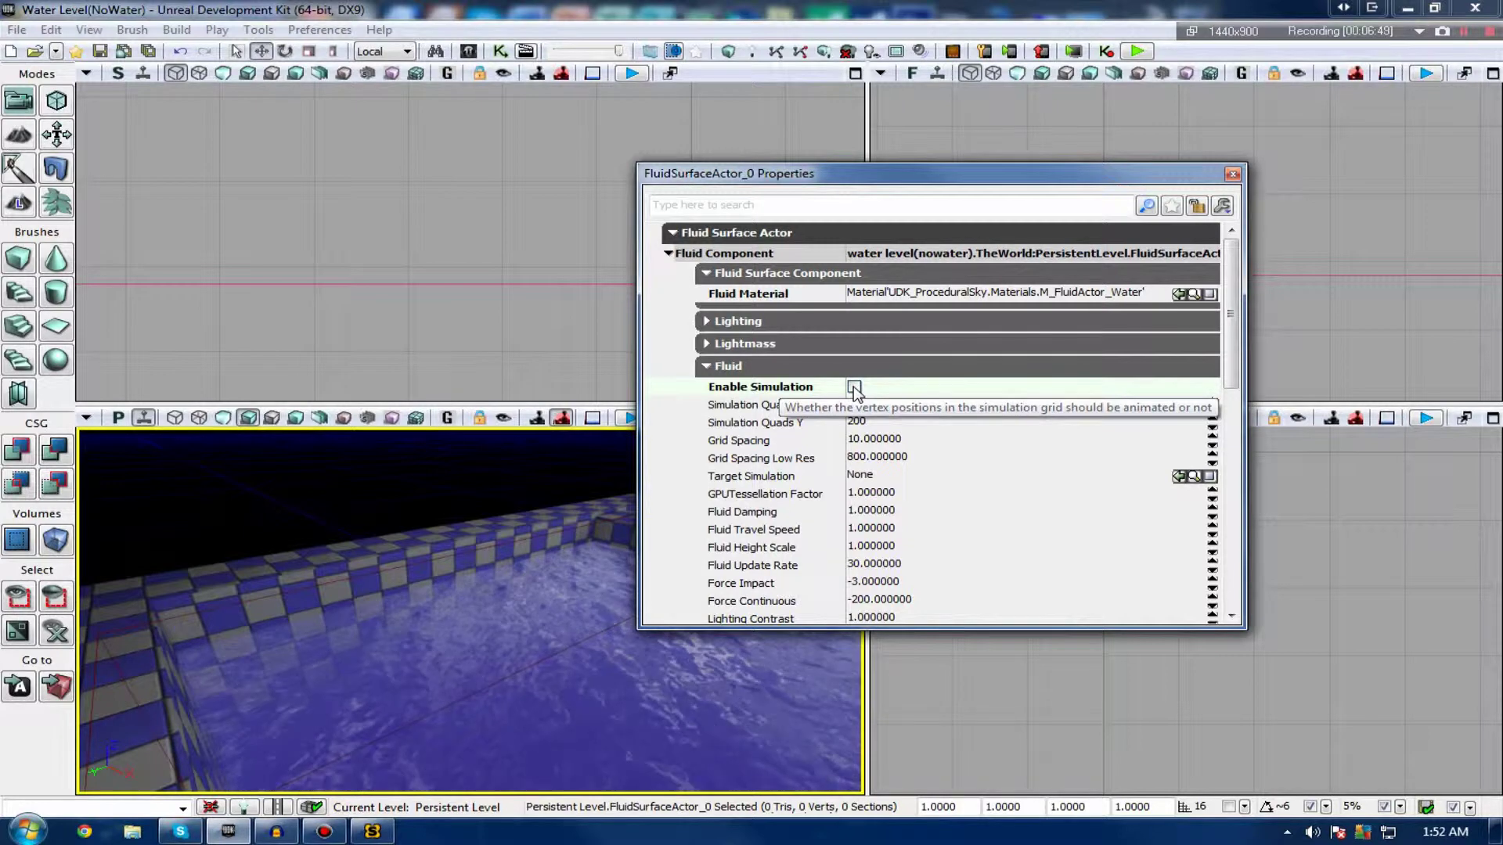
click(854, 388)
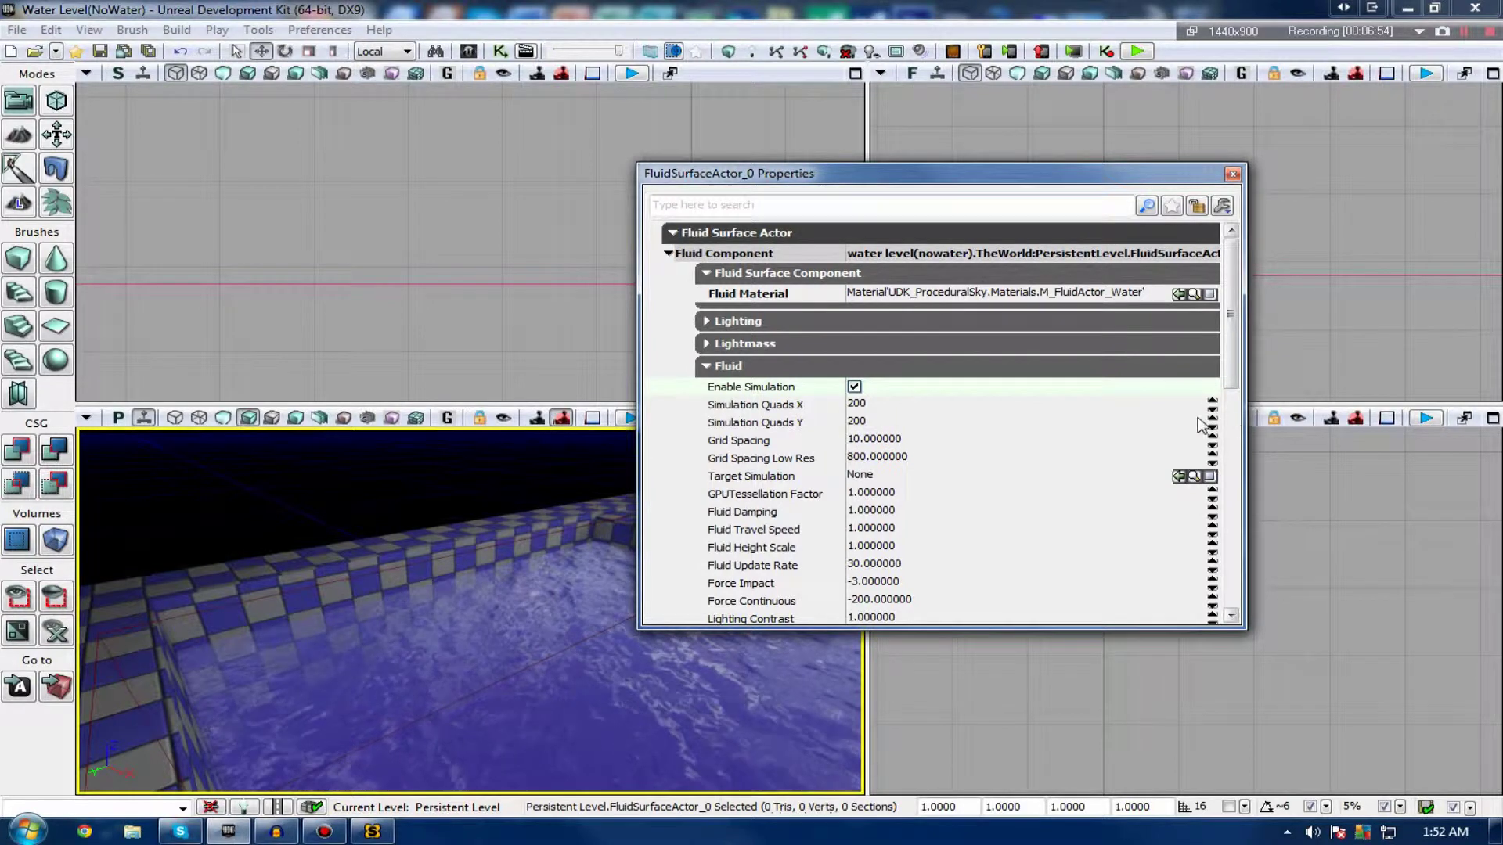
click(907, 455)
click(908, 447)
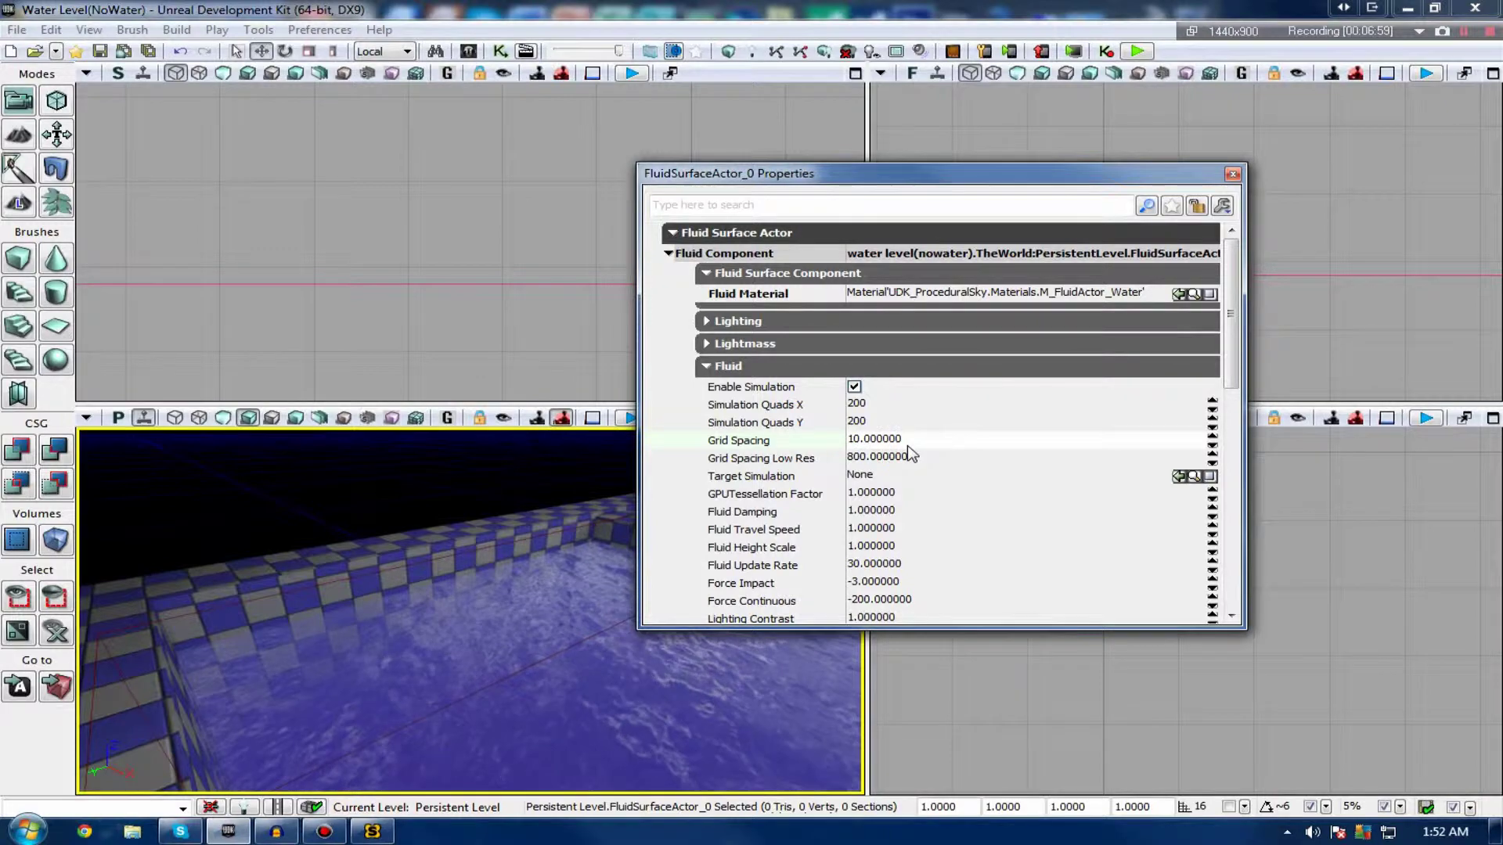
Examine the fluid surface actor's remaining Fluid settings and its Fluid Detail, Rendering and Fluid Debug groups.
scroll(909, 452, down, 6)
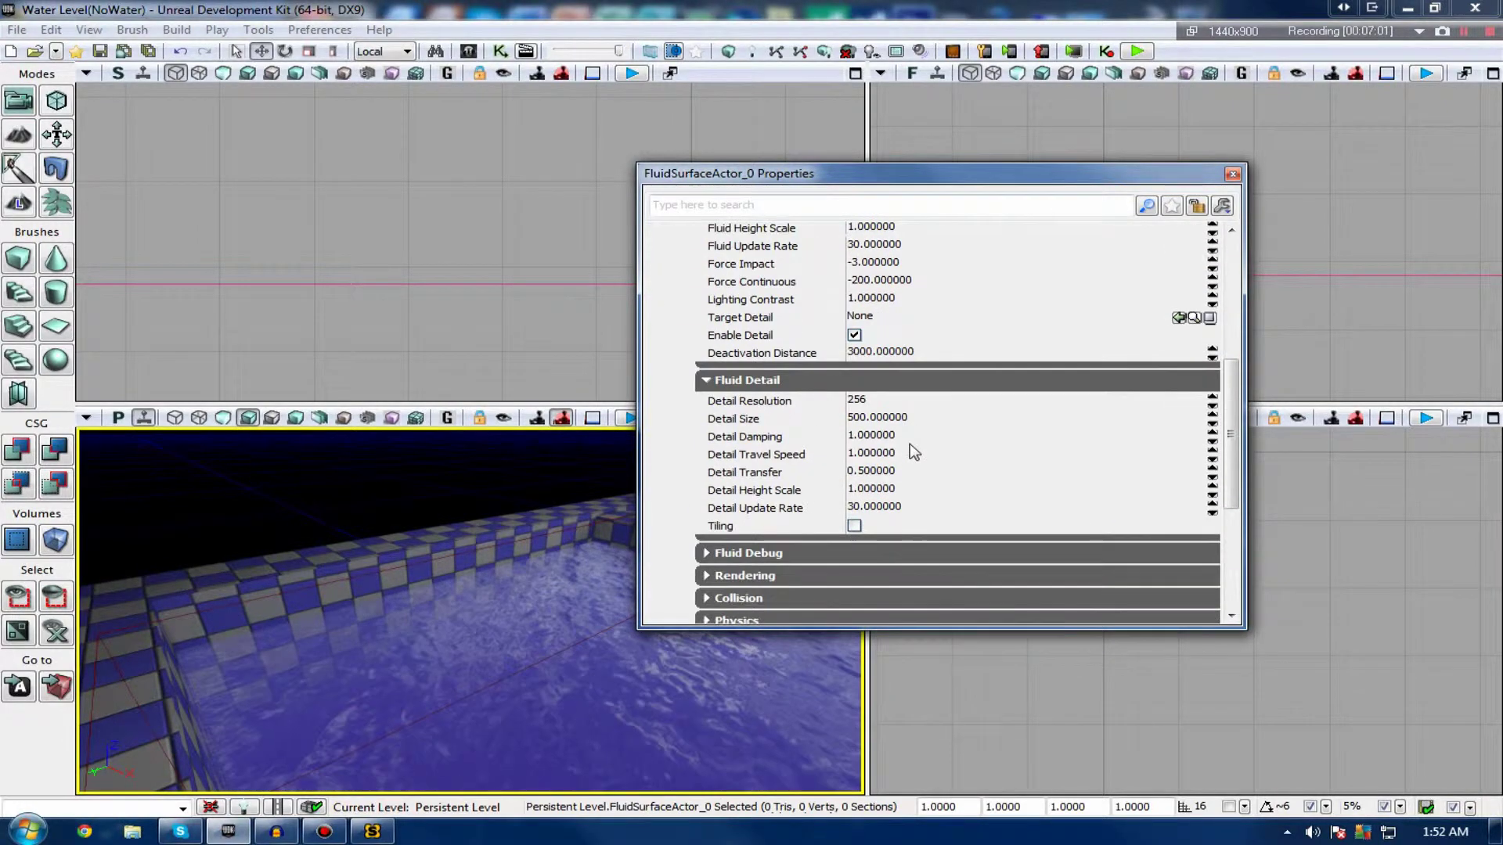
scroll(911, 448, down, 3)
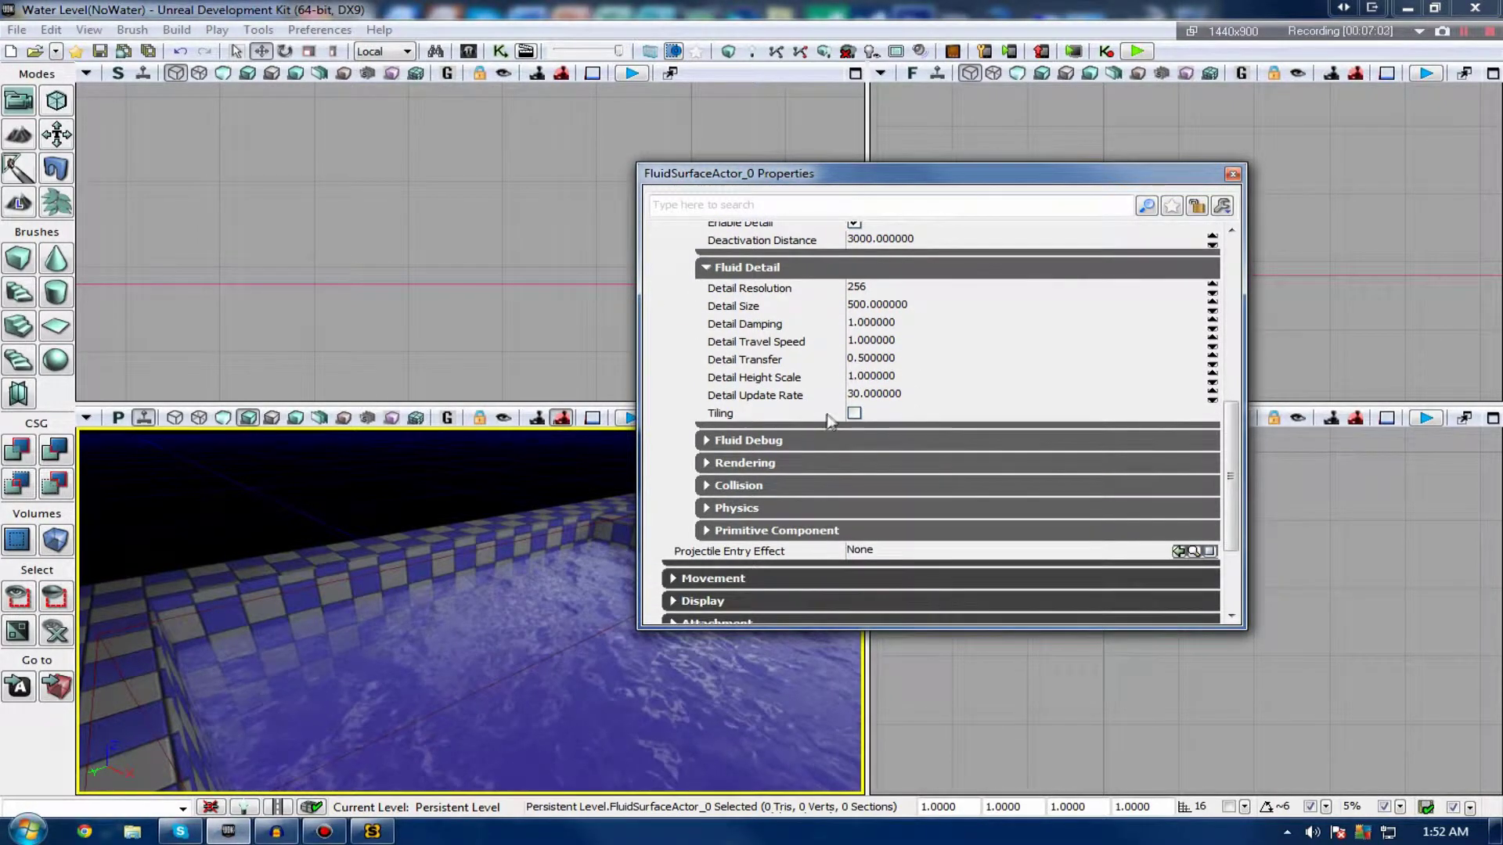
scroll(830, 421, down, 3)
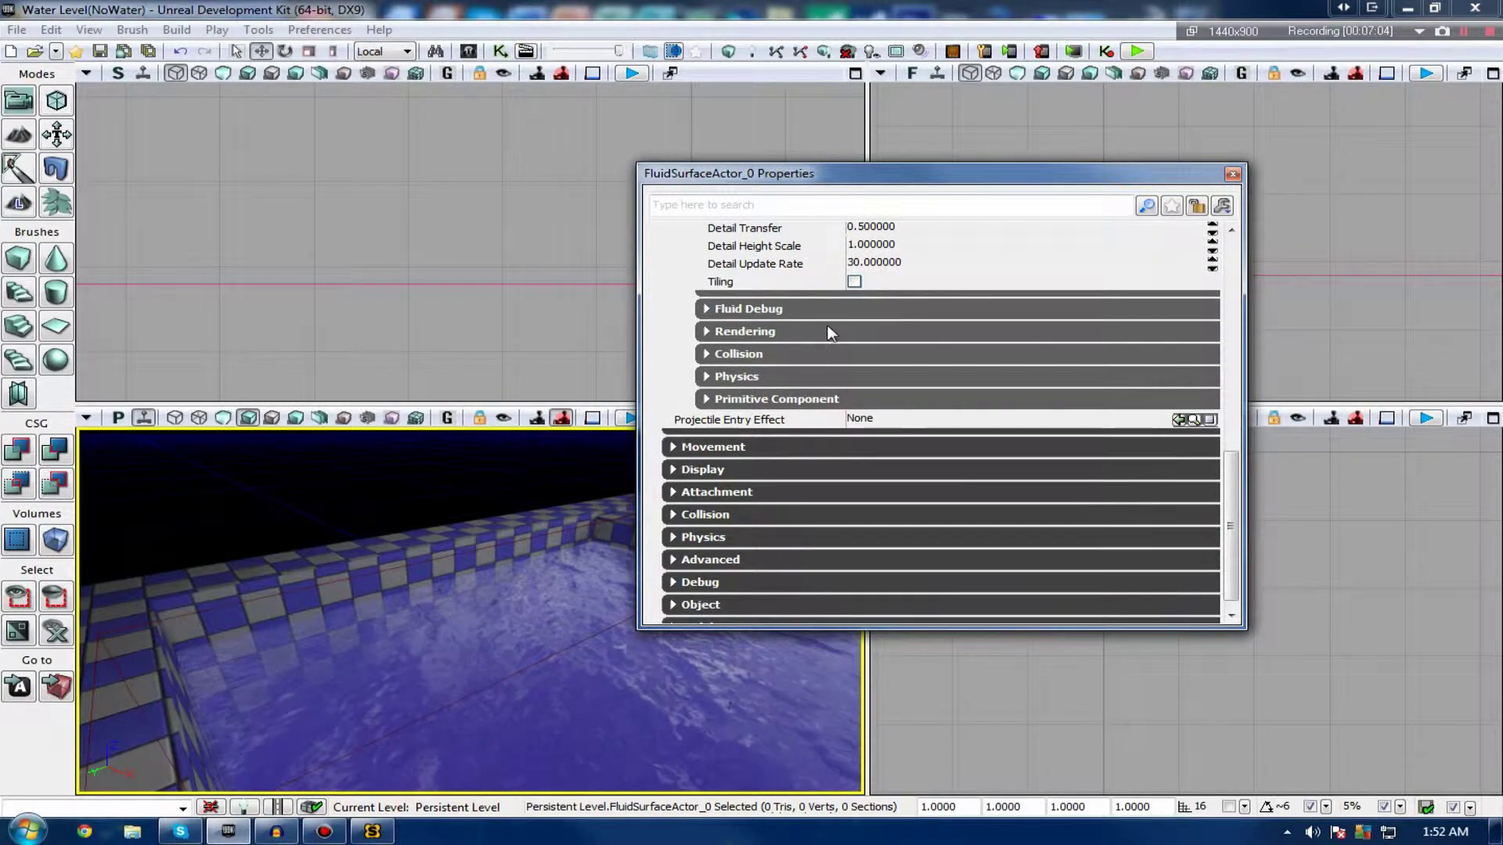
click(830, 334)
scroll(831, 333, down, 4)
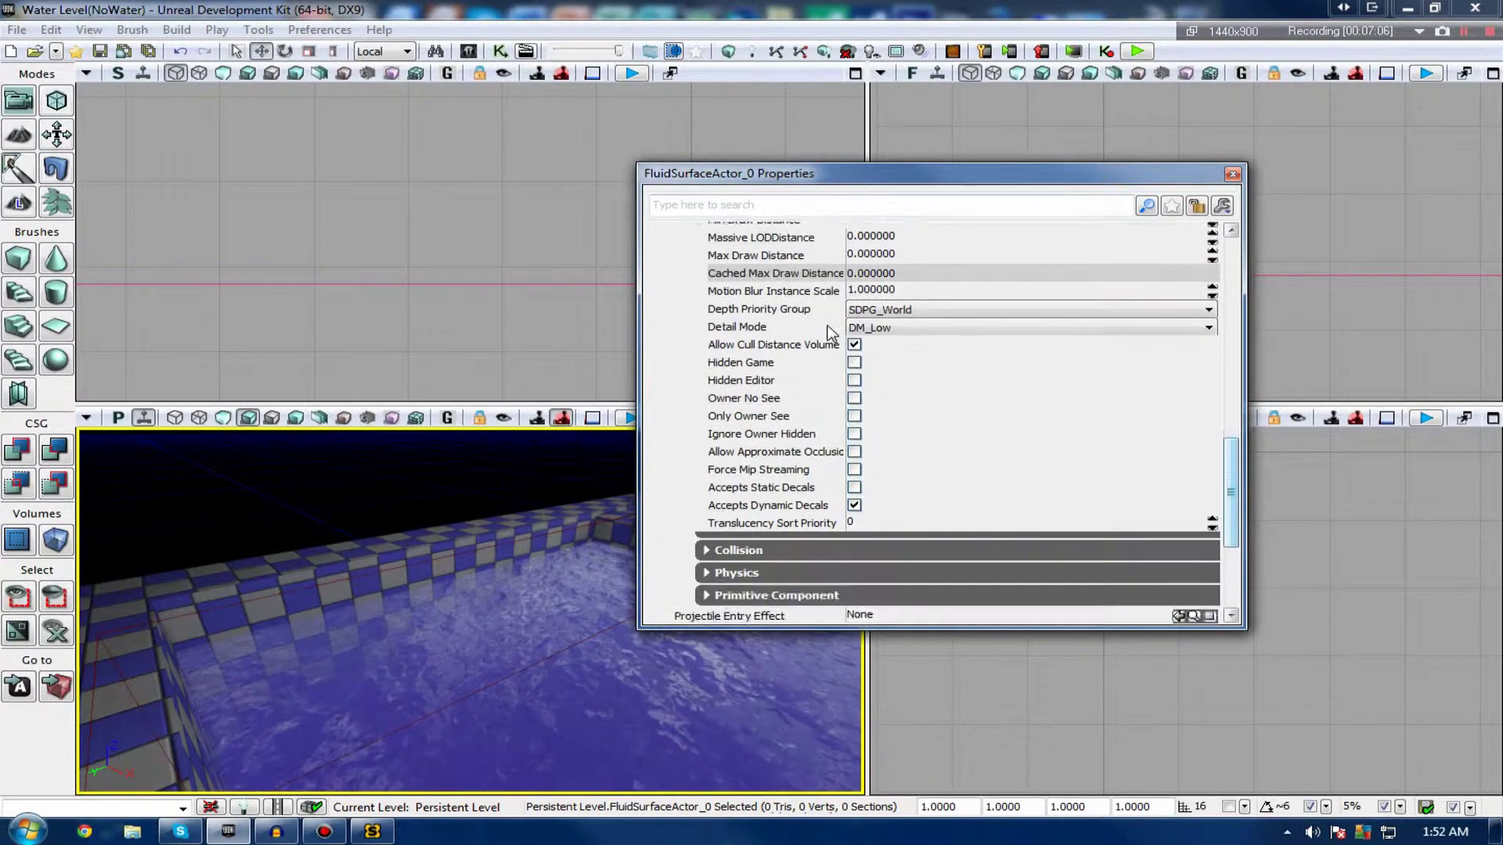
scroll(826, 344, up, 6)
click(813, 429)
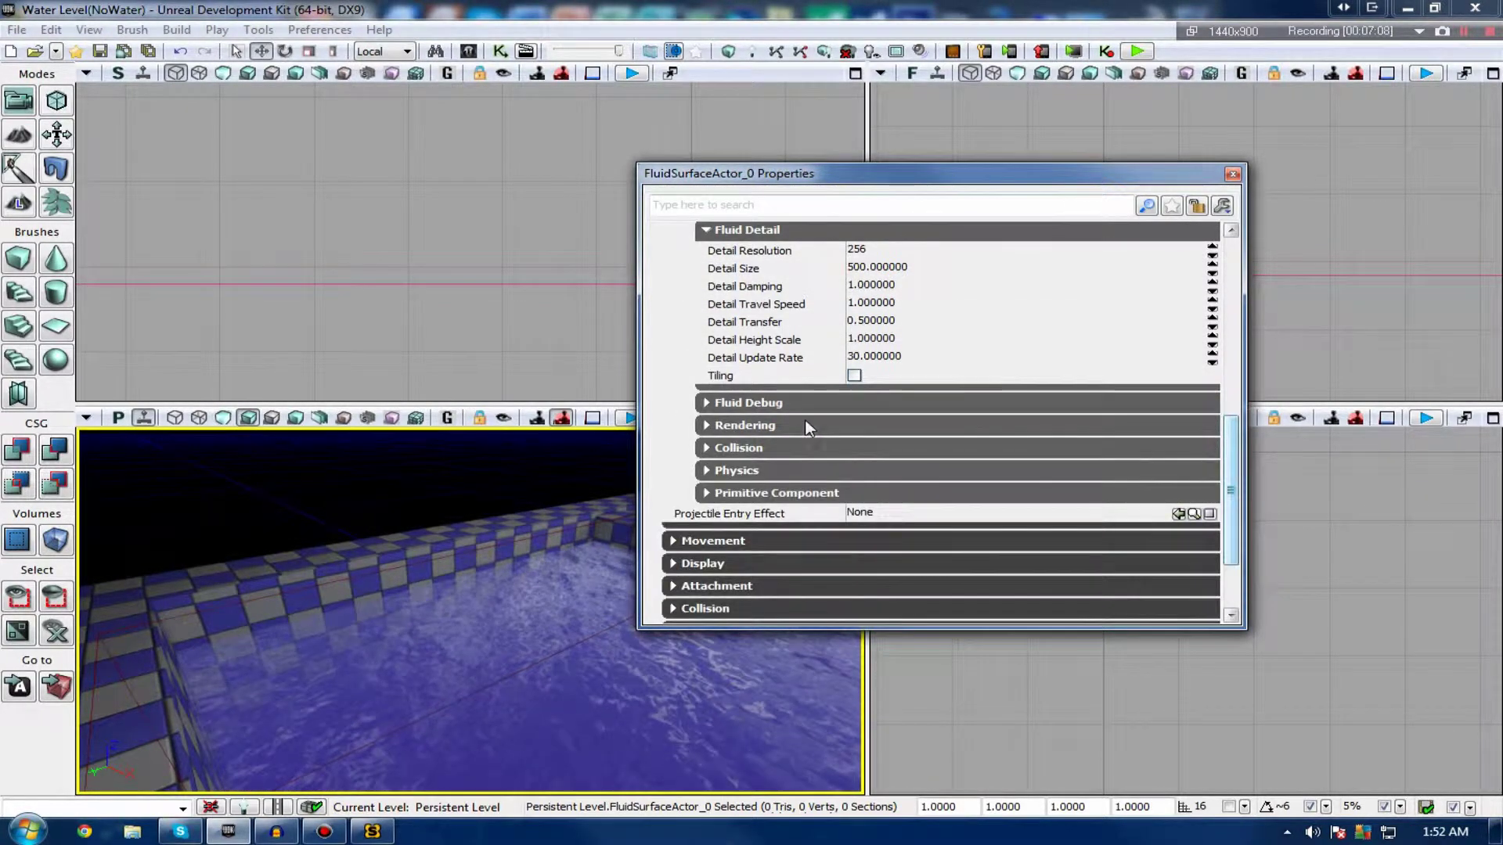
click(777, 406)
click(777, 406)
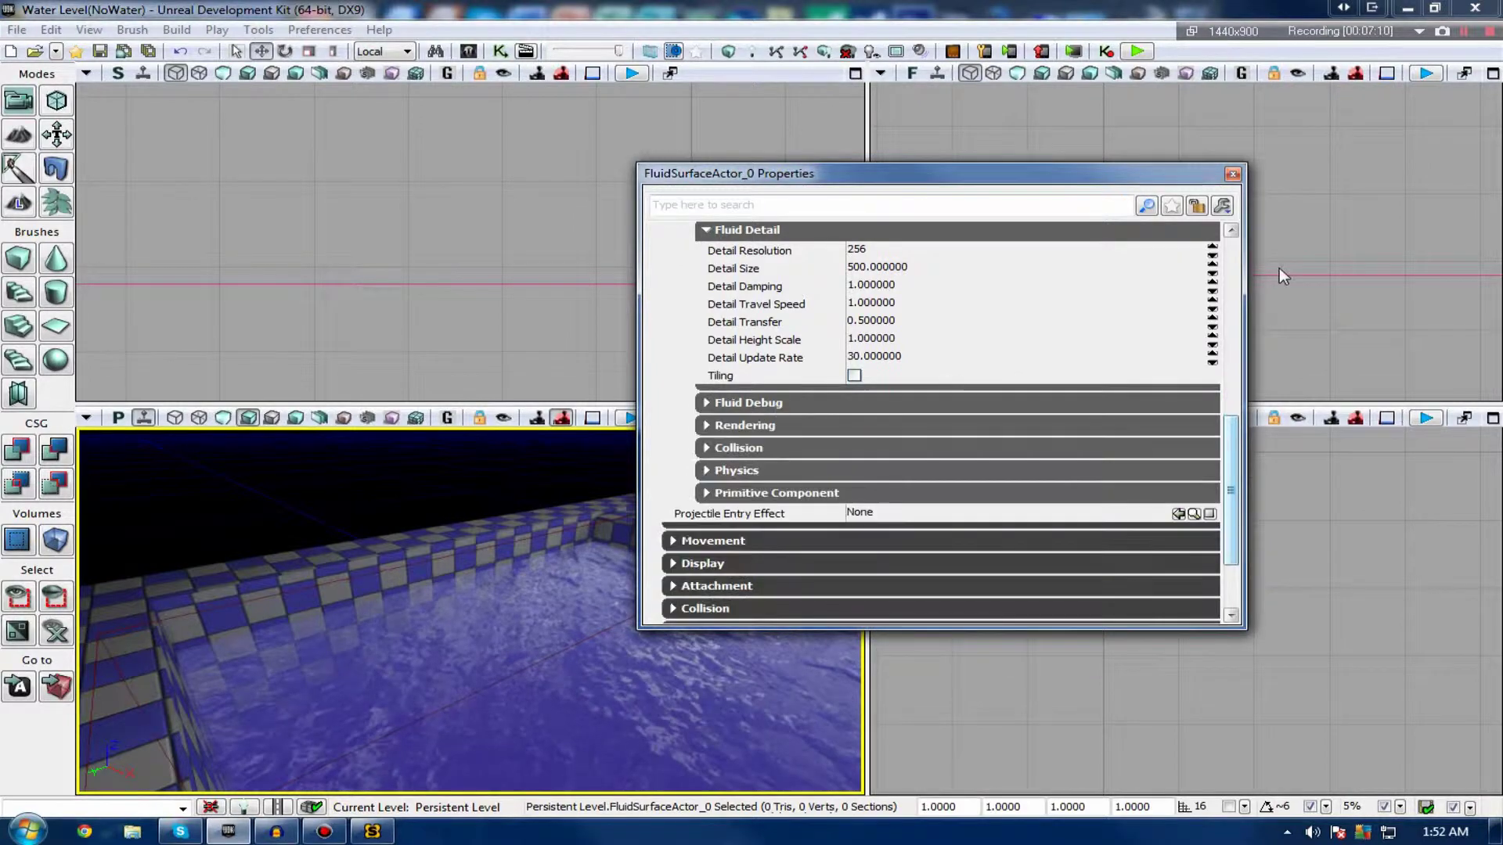
Close the fluid surface actor's properties and inspect the water on both sides of the pool's dividing wall.
click(1232, 174)
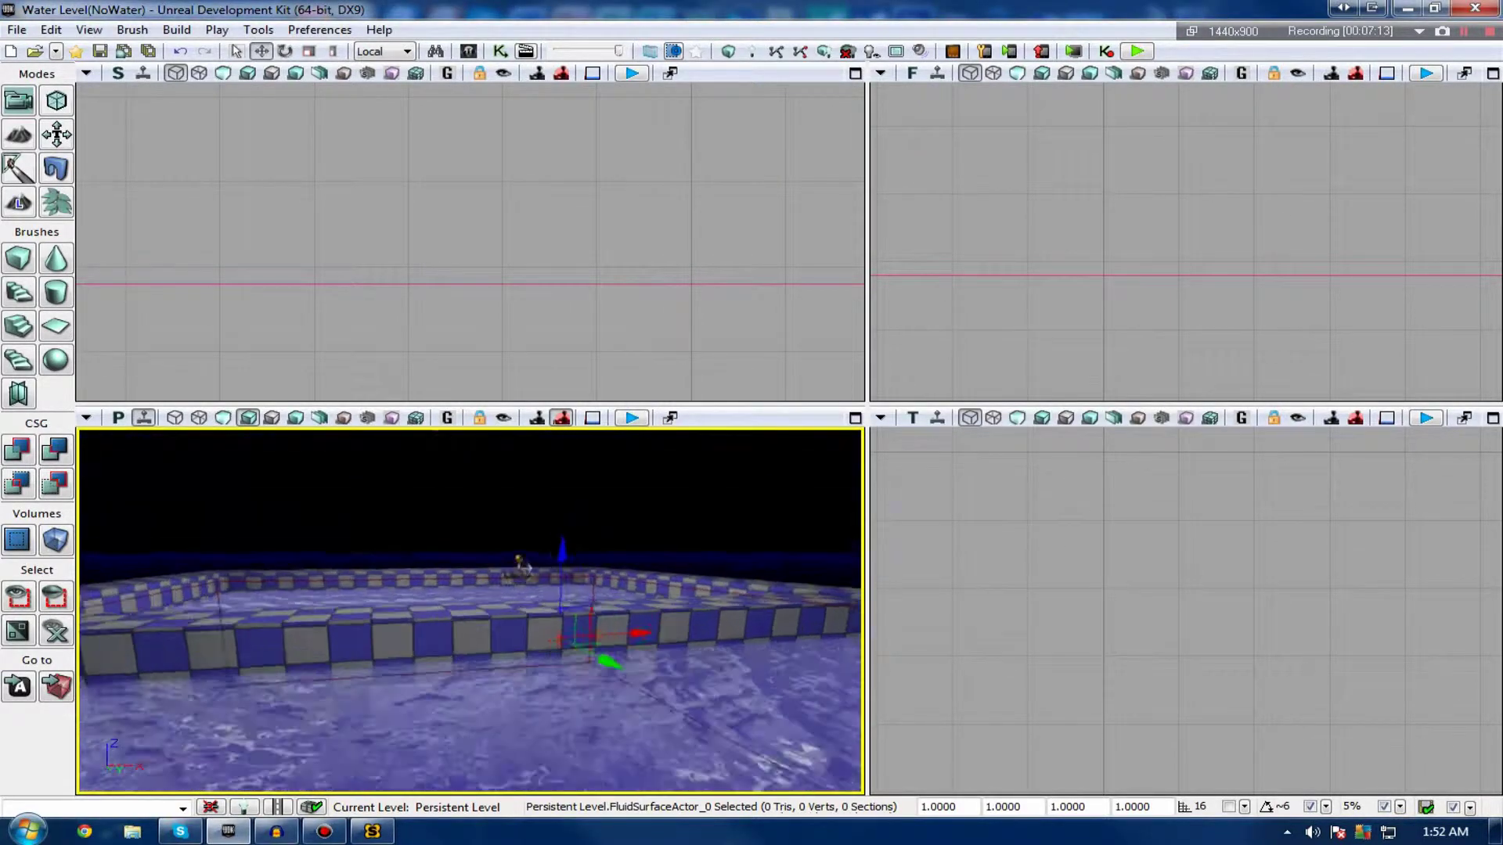
right_drag(469, 610, 822, 508)
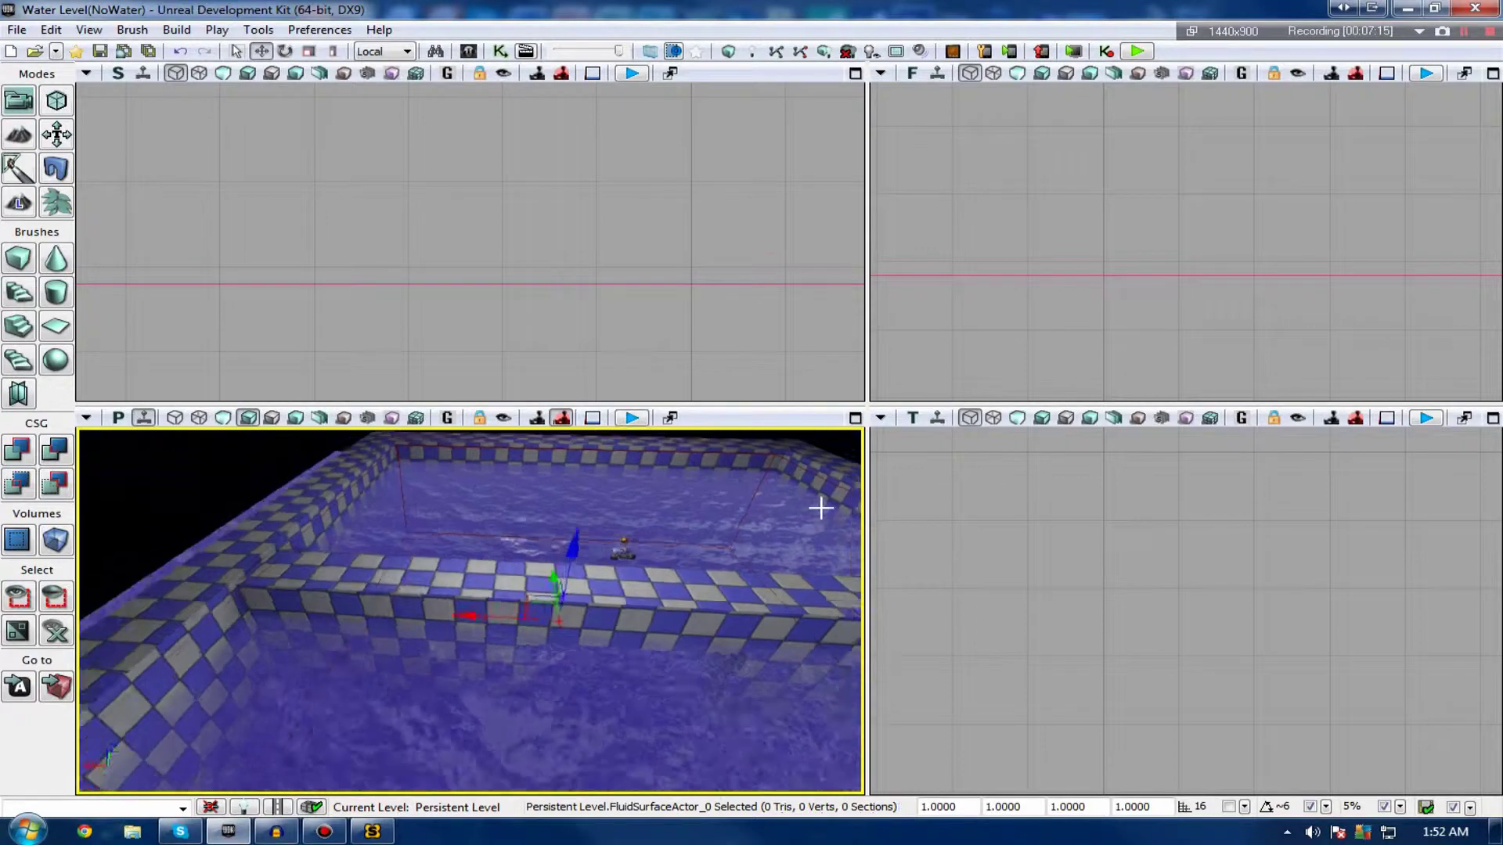
key(d)
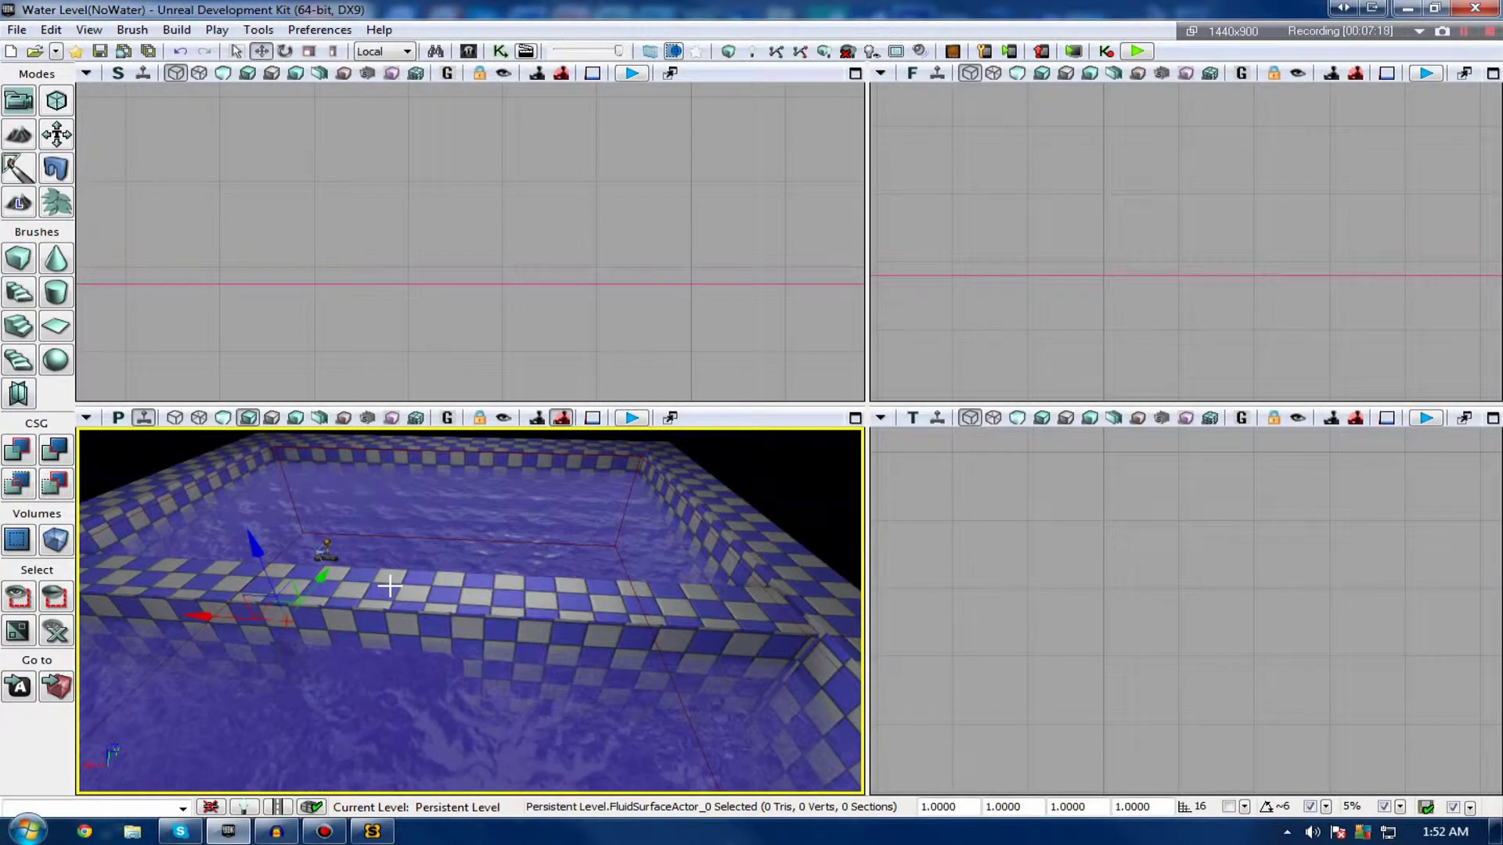
drag(395, 586, 412, 581)
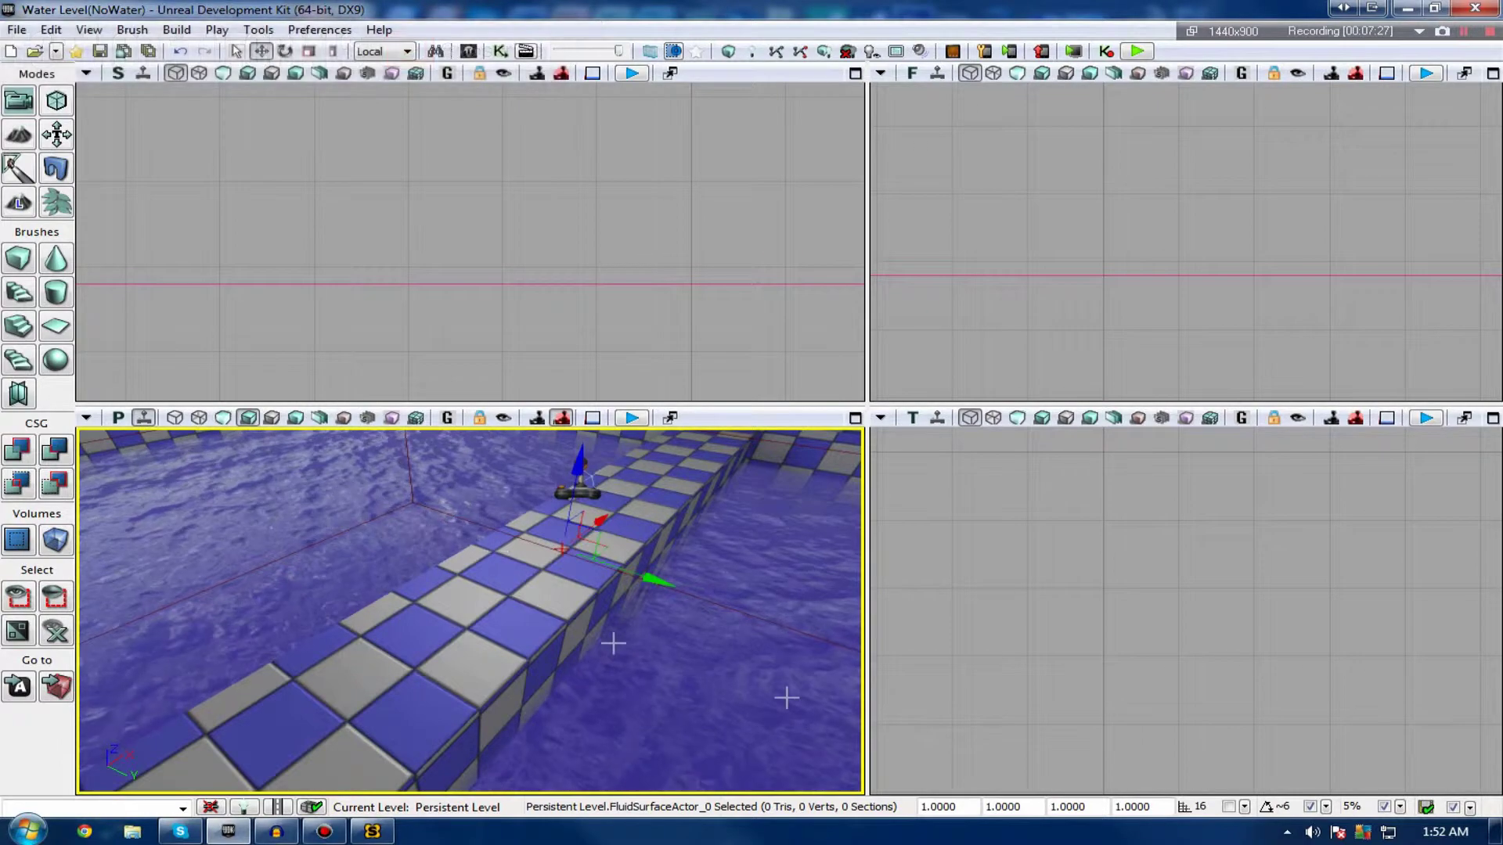
right_drag(613, 641, 560, 624)
drag(561, 624, 548, 583)
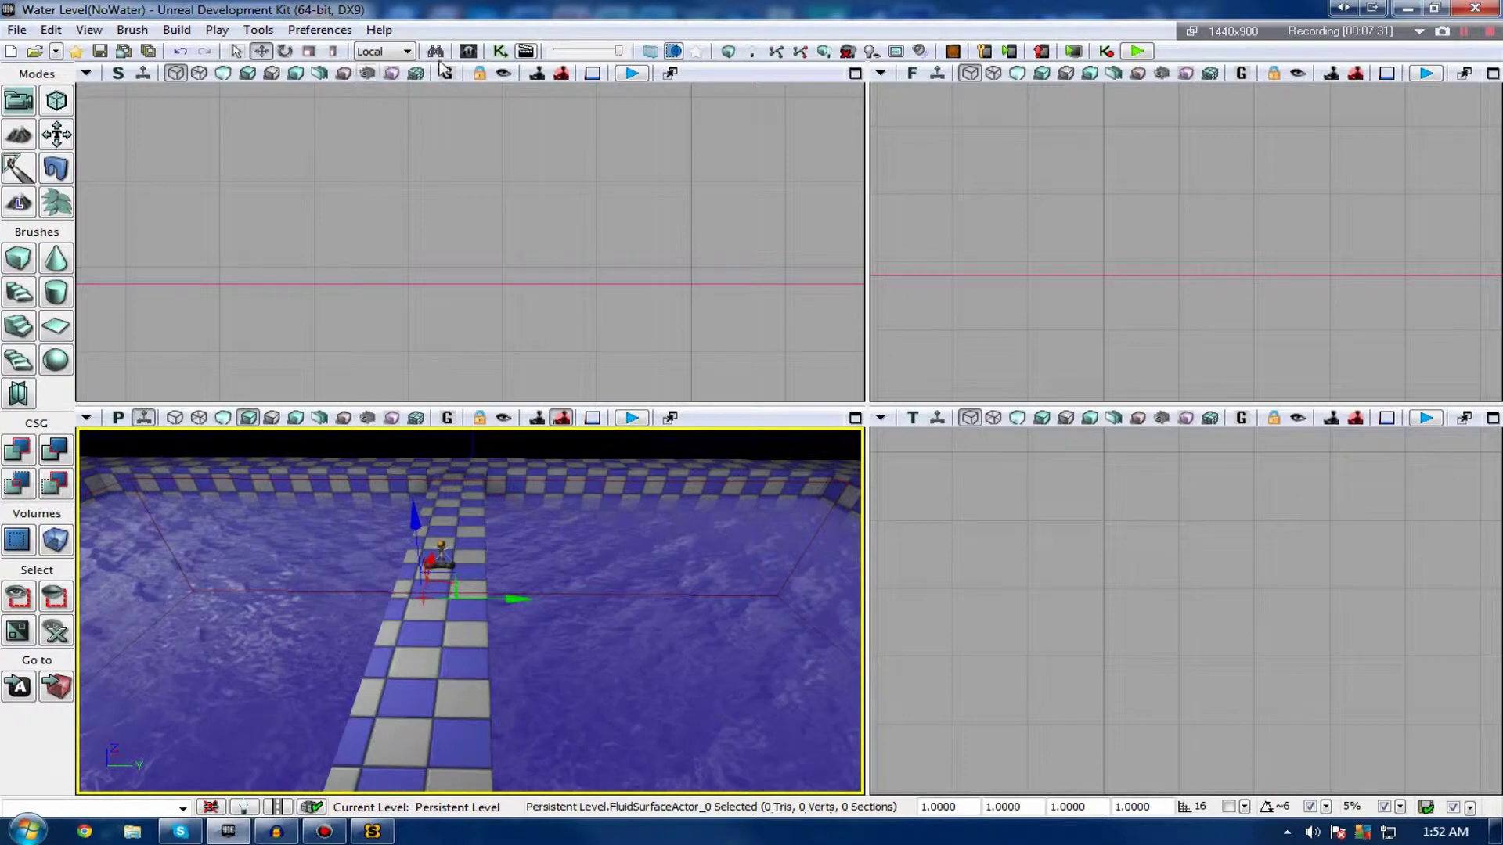
click(471, 57)
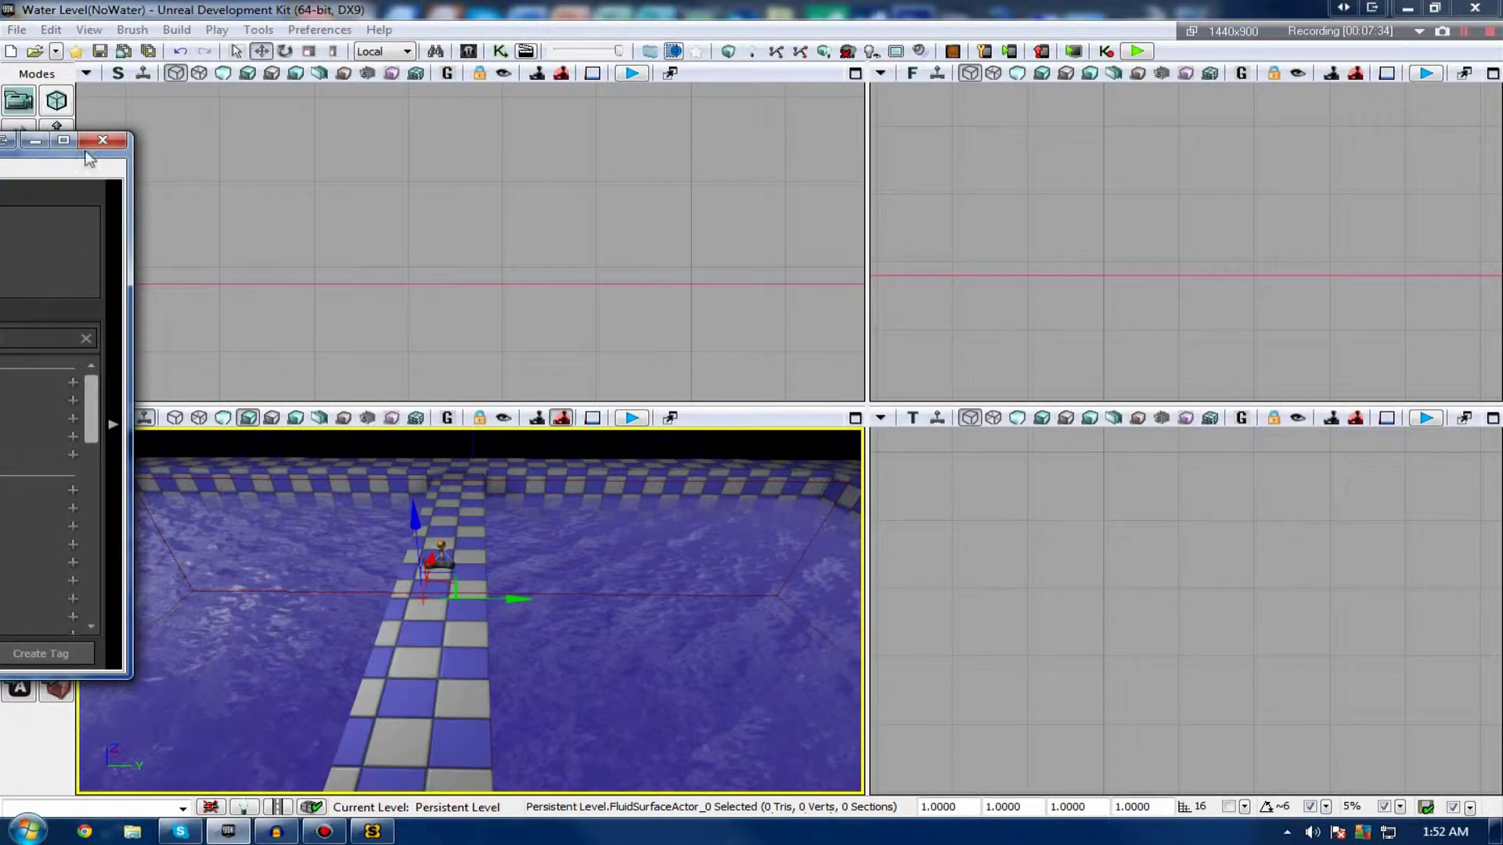
drag(86, 151, 969, 170)
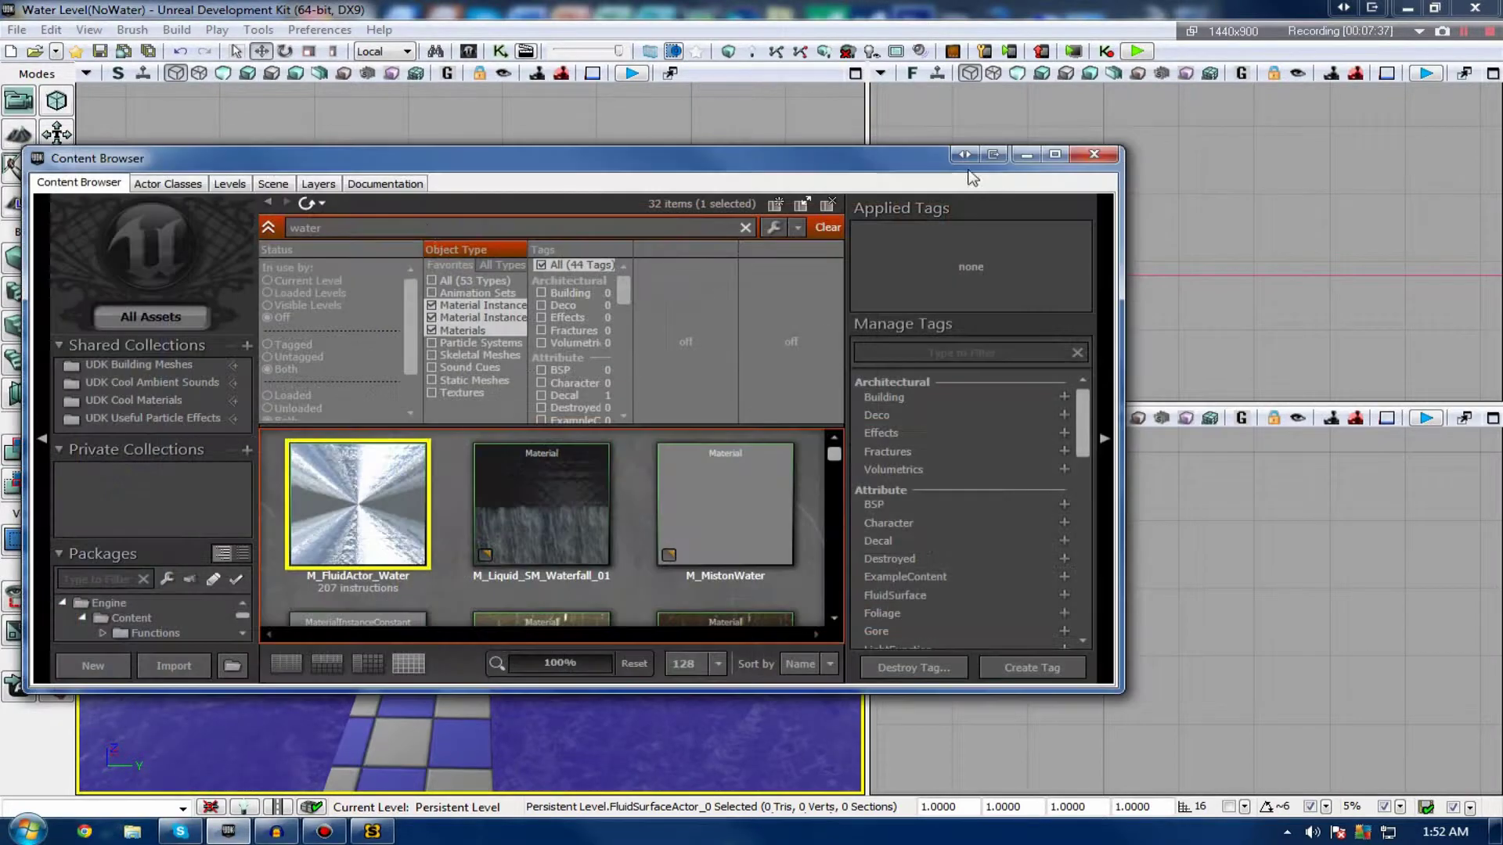
click(1098, 154)
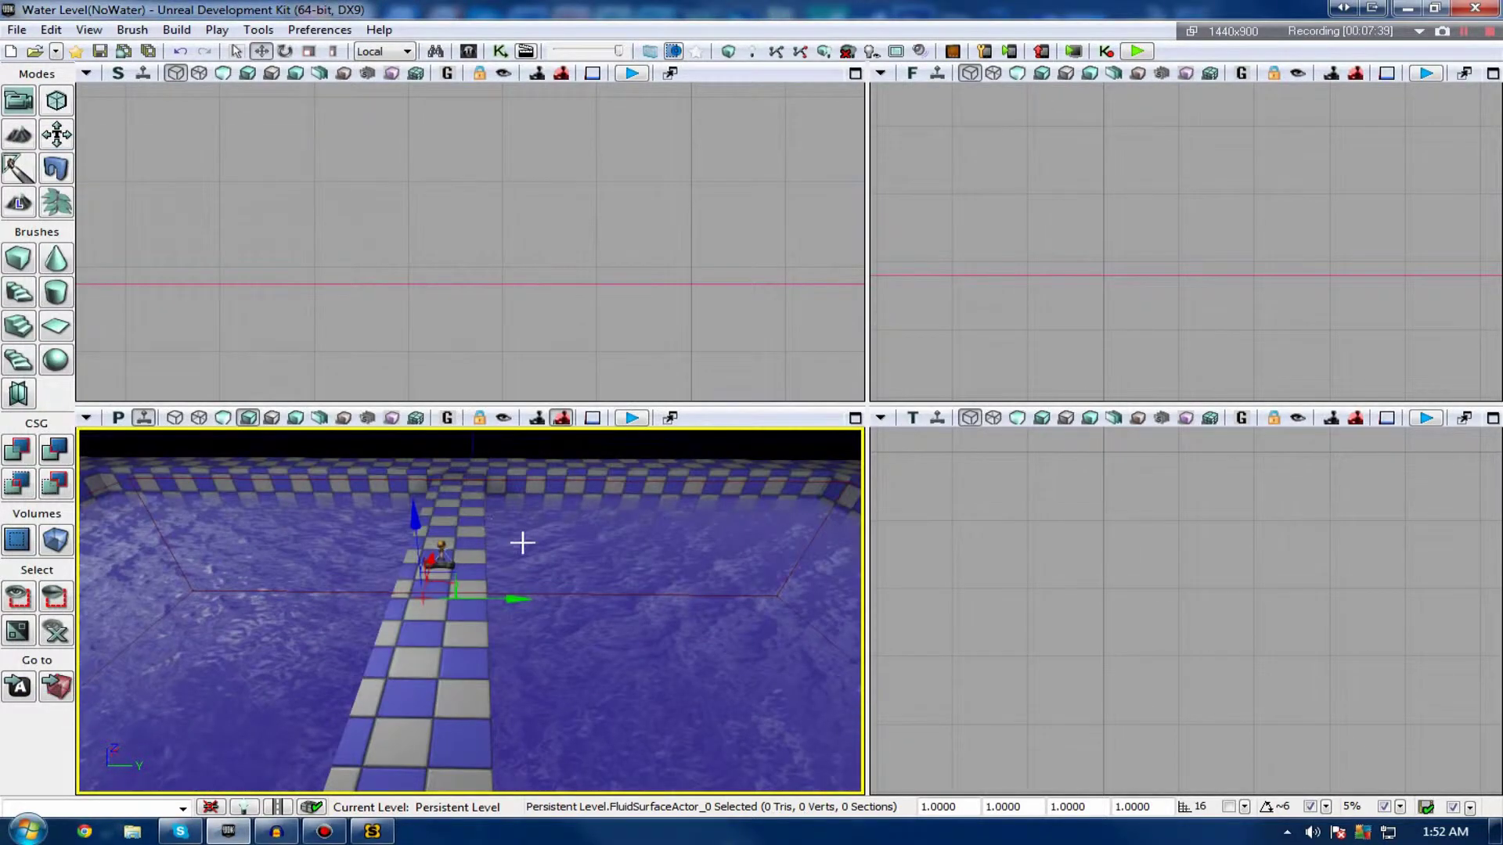
Select the builder brush around the pool, play the level in the viewport from the pool floor, and end the play session.
drag(524, 540, 530, 490)
click(493, 467)
click(507, 474)
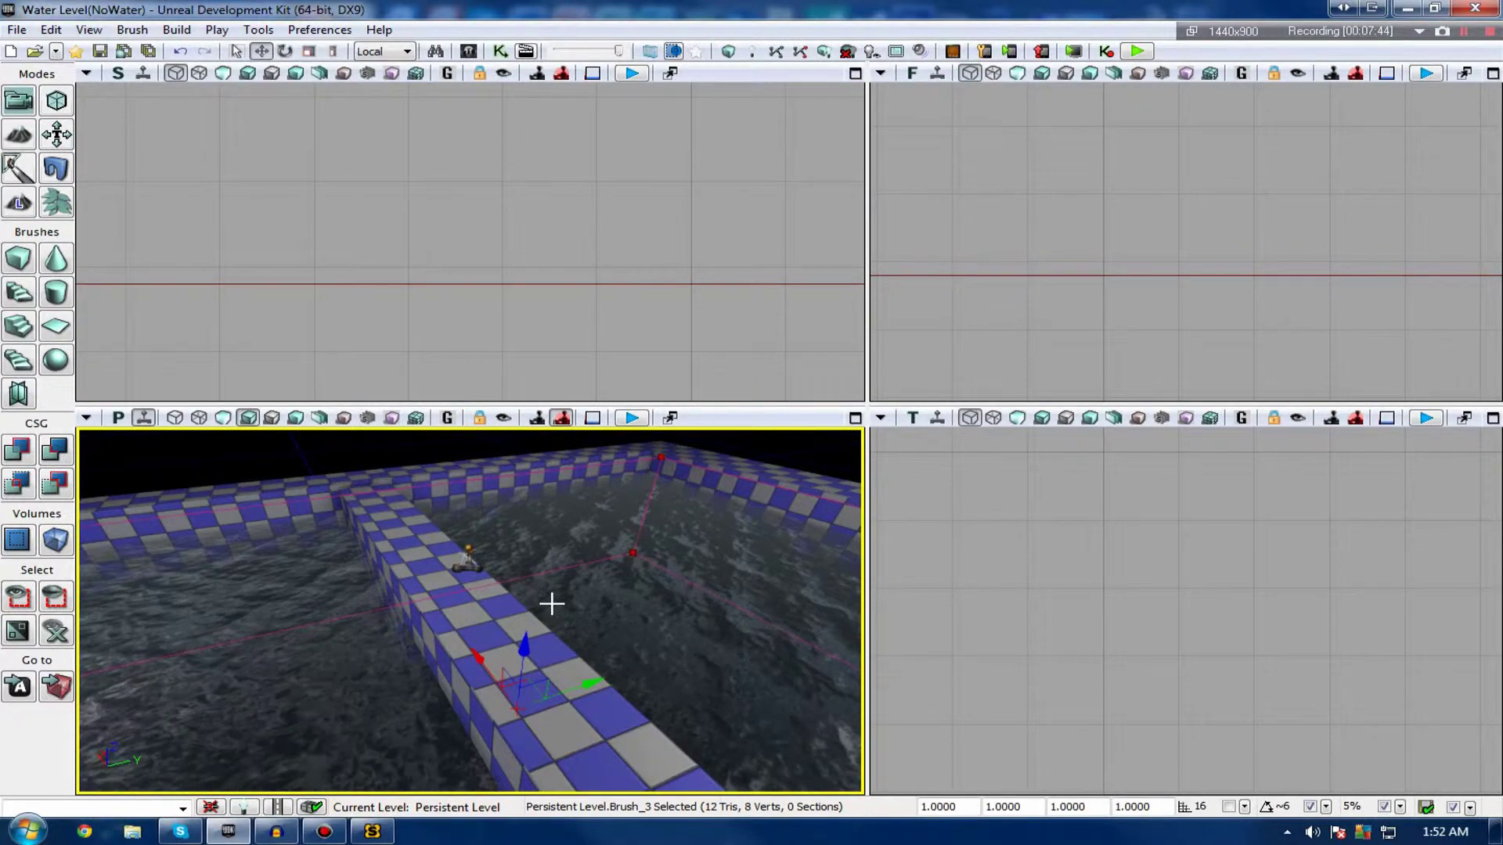
right_drag(422, 621, 657, 400)
click(631, 419)
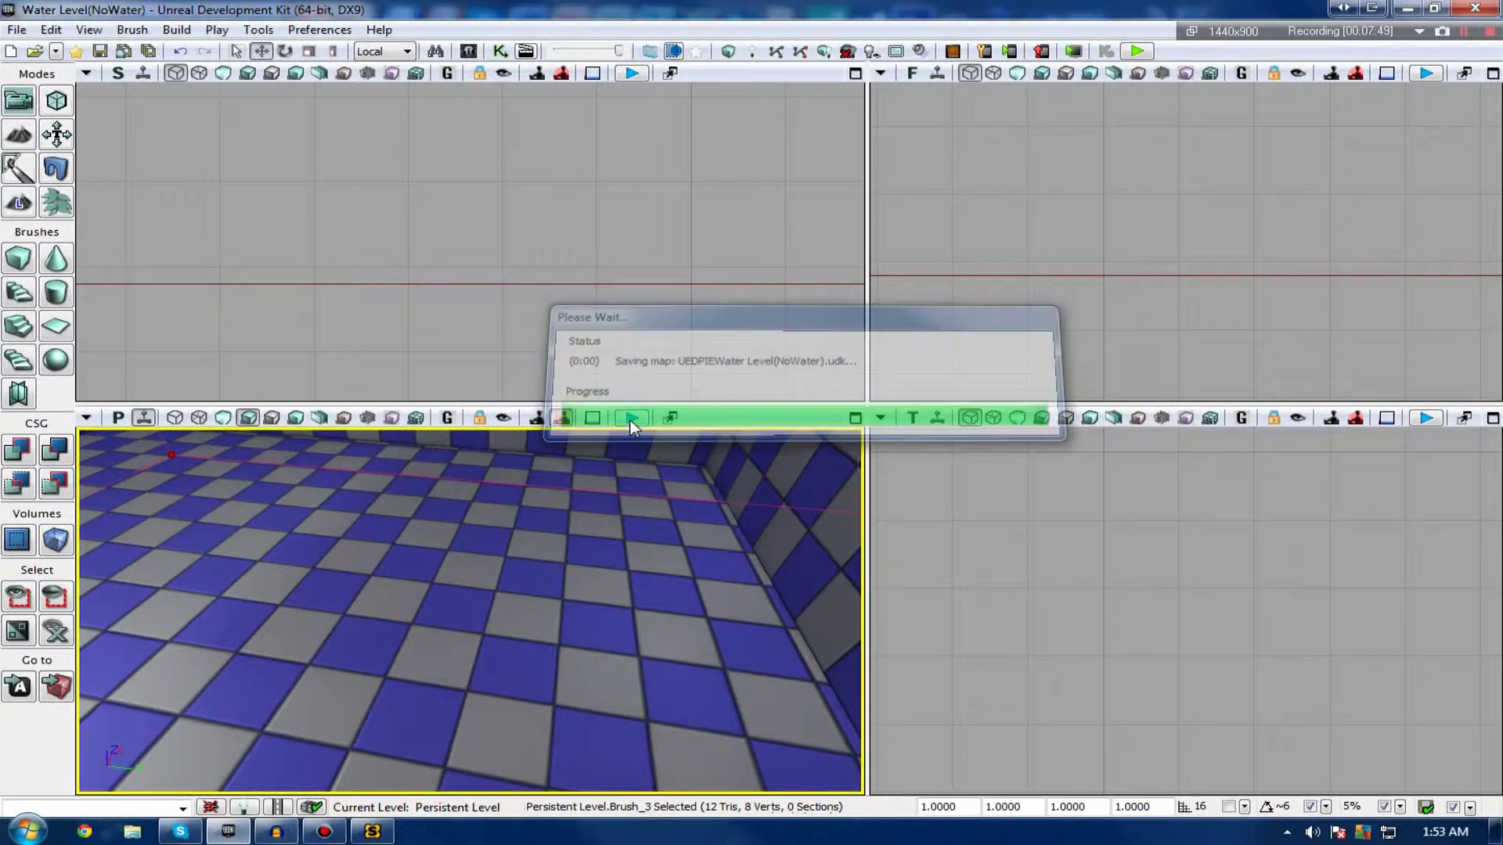
key(w)
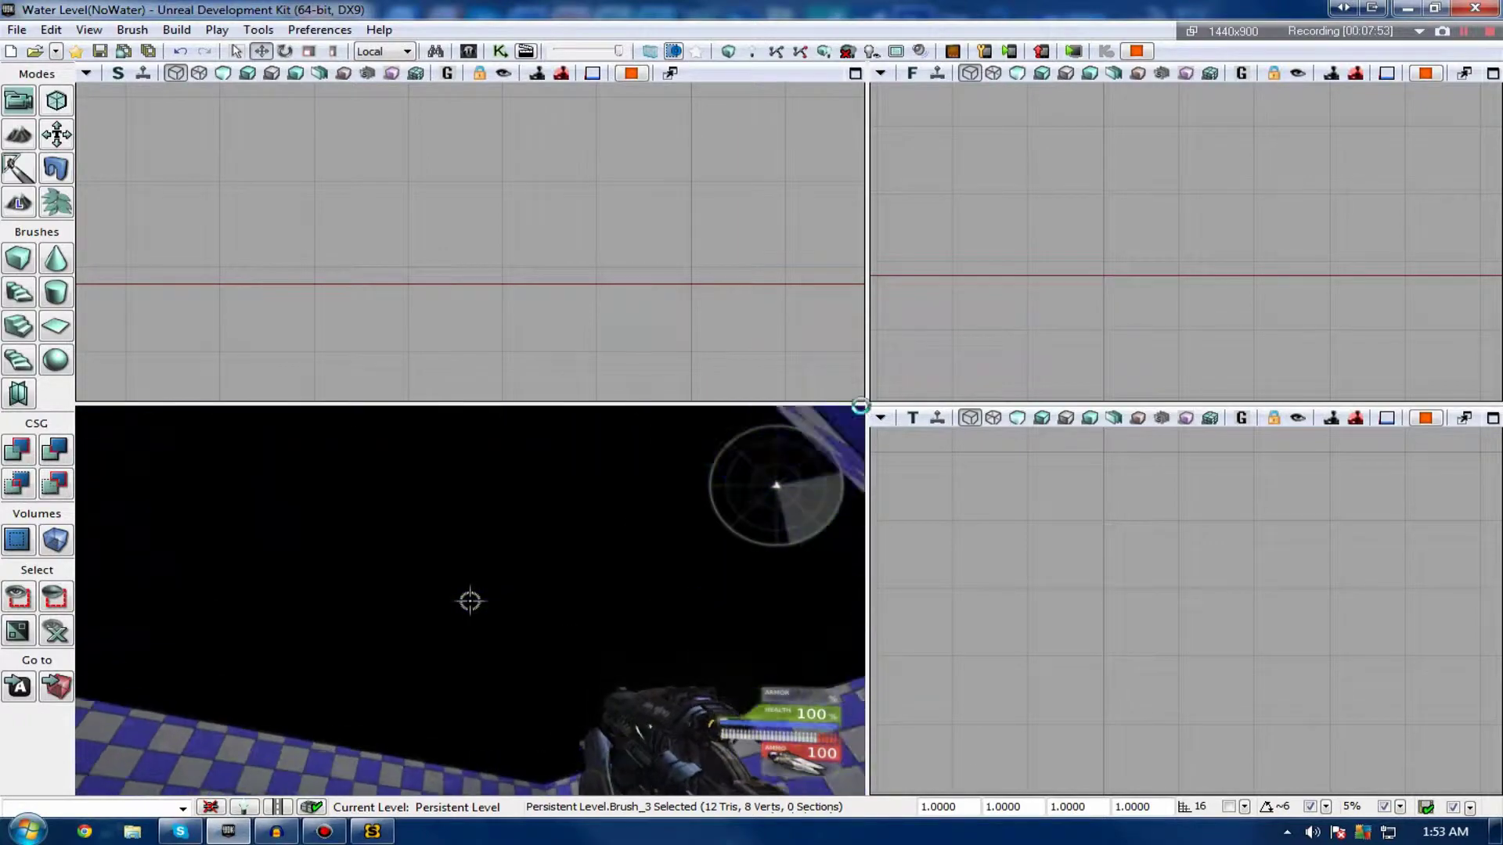
key(Escape)
Raise the fluid surface actor in the side view until it lines up with the builder brush's upper edge.
right_drag(470, 610, 587, 342)
click(424, 337)
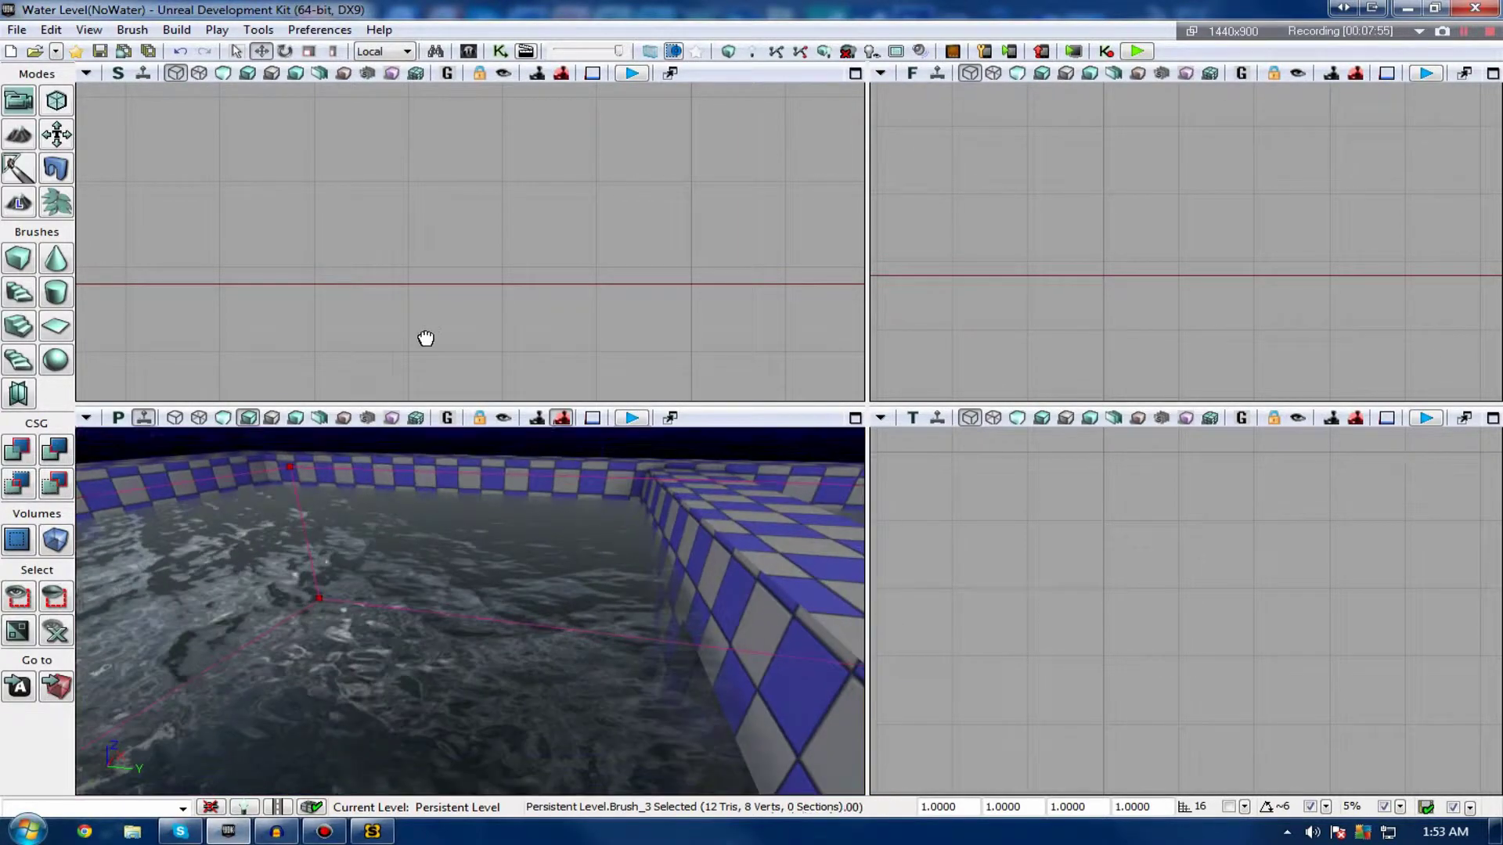
scroll(422, 324, down, 5)
scroll(421, 324, down, 8)
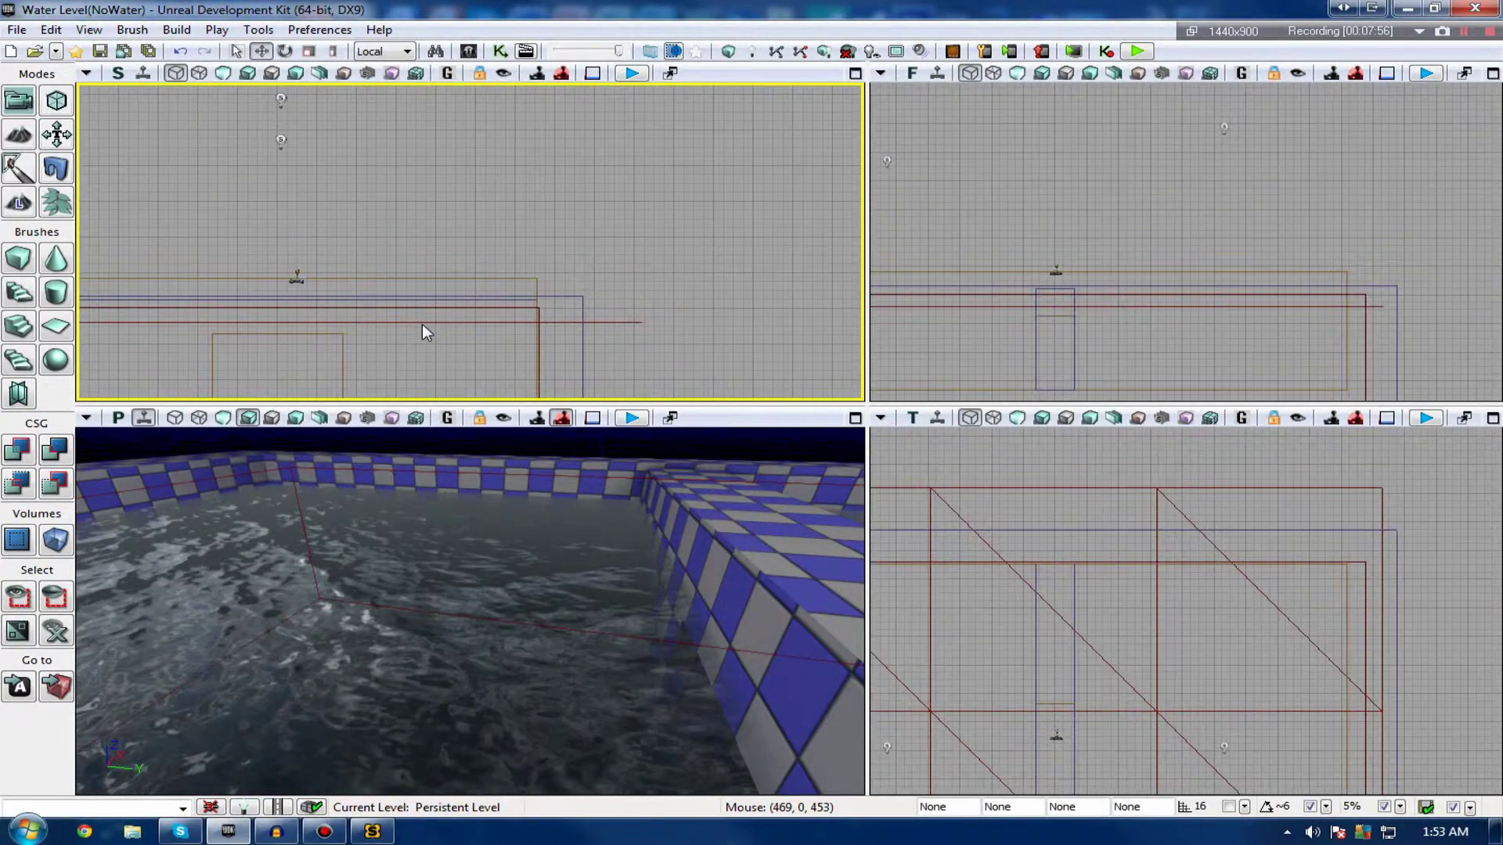
scroll(507, 333, up, 6)
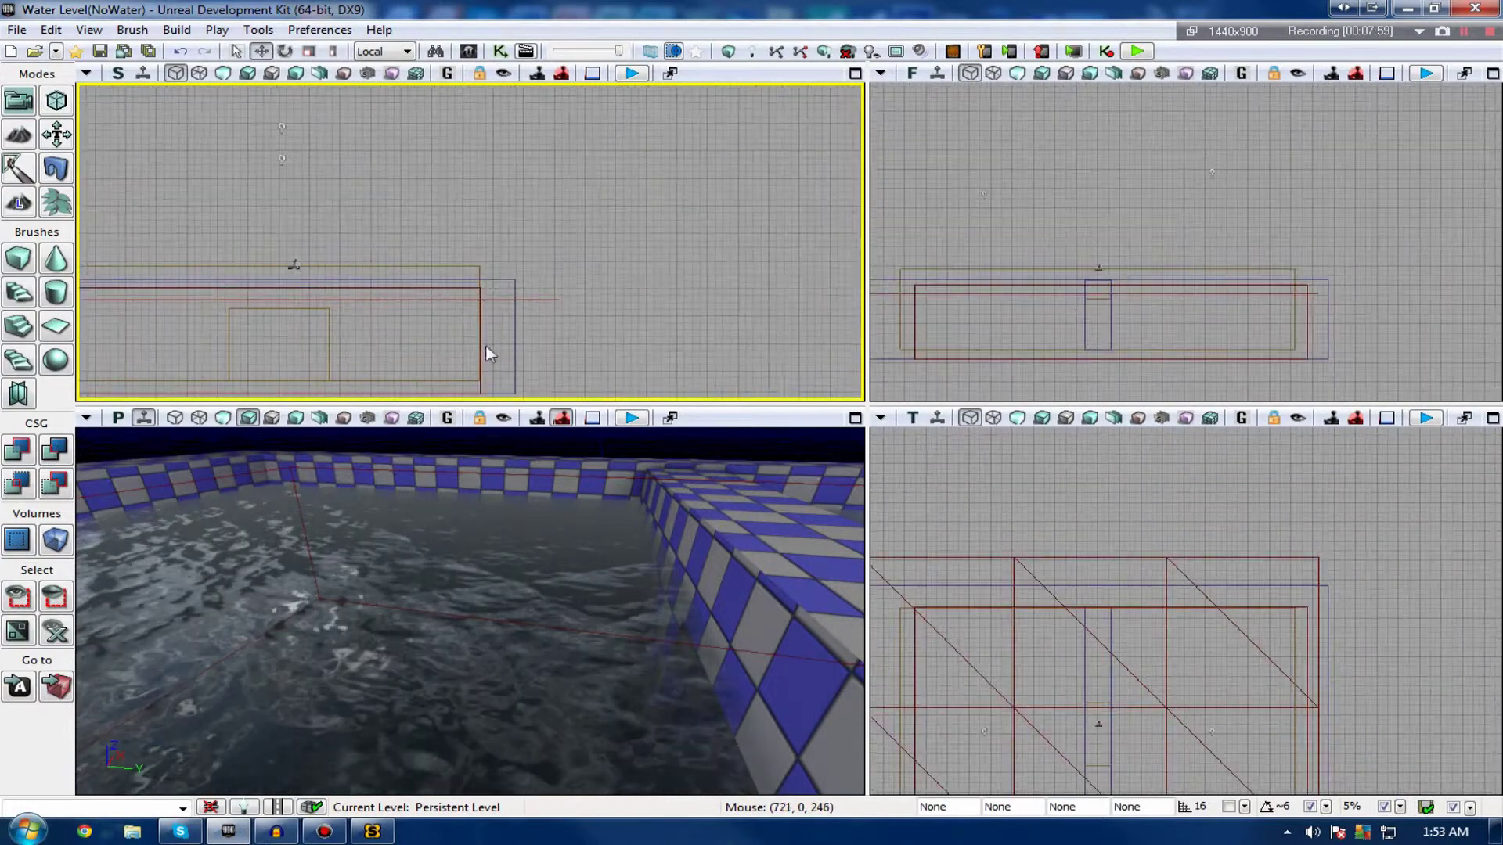
click(478, 326)
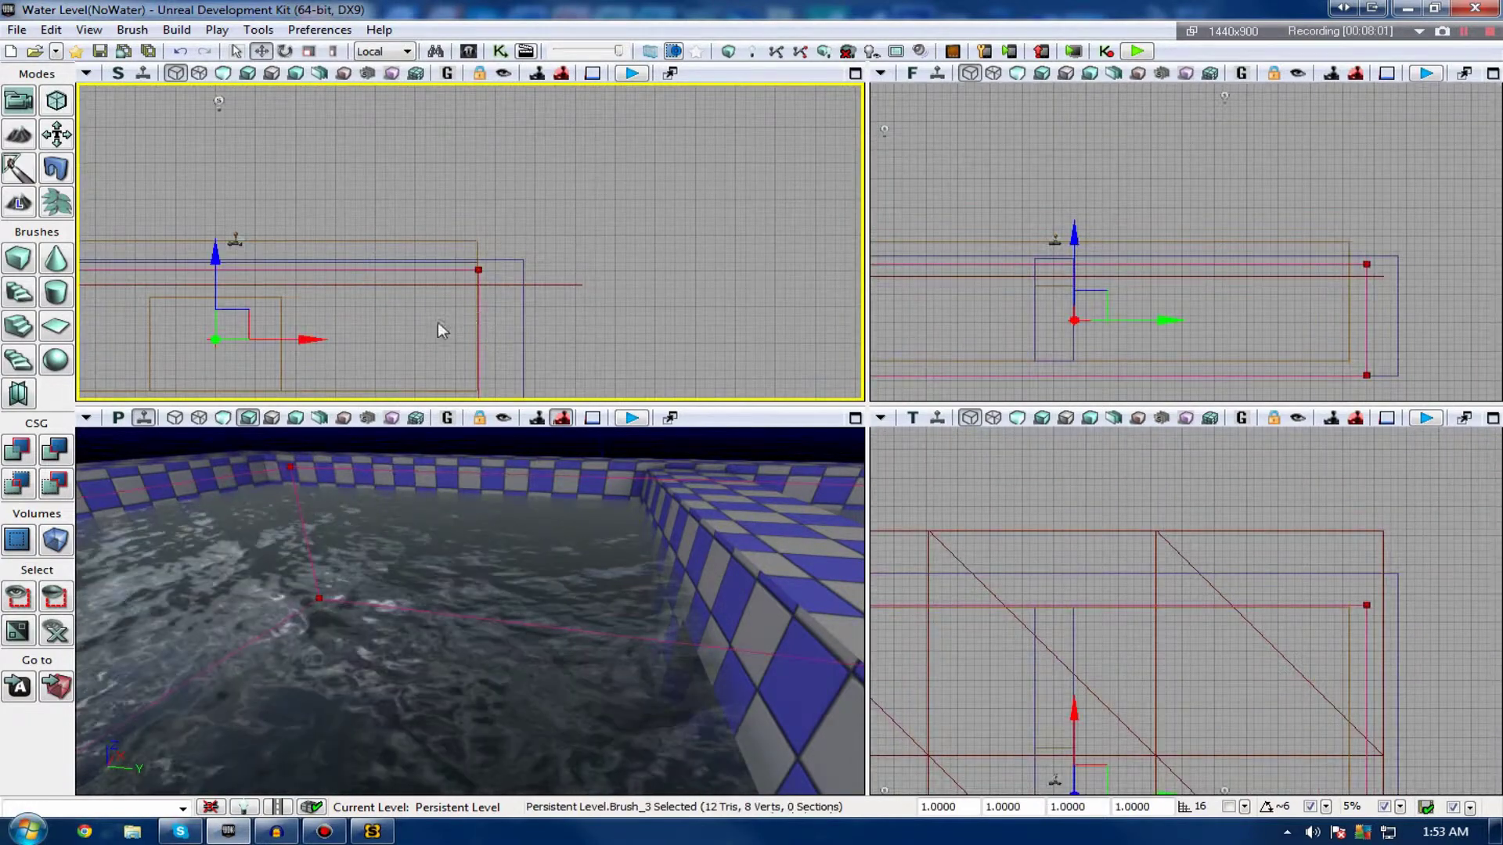
click(329, 287)
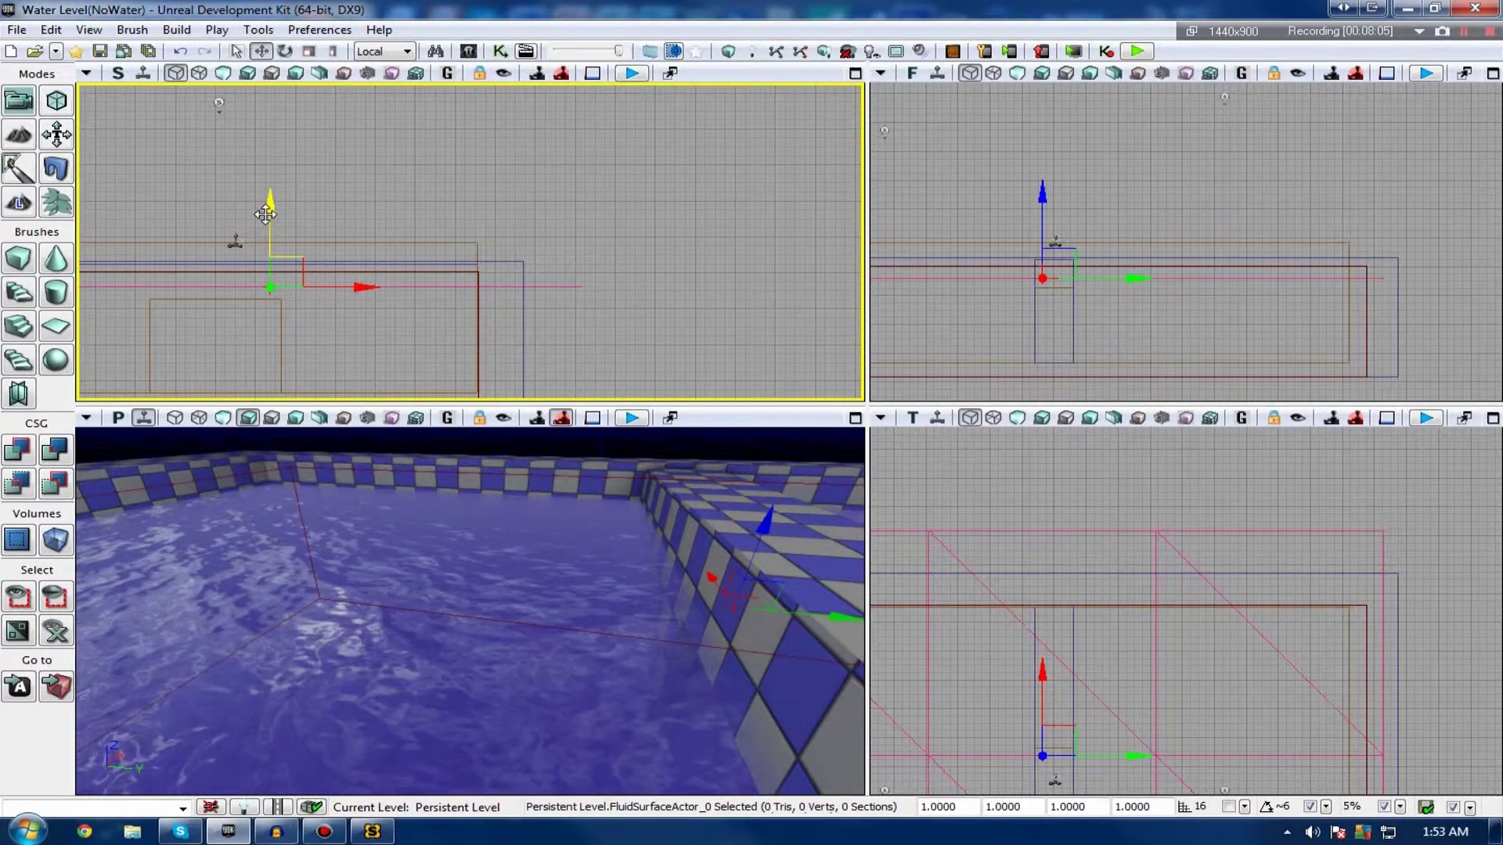
drag(266, 214, 269, 196)
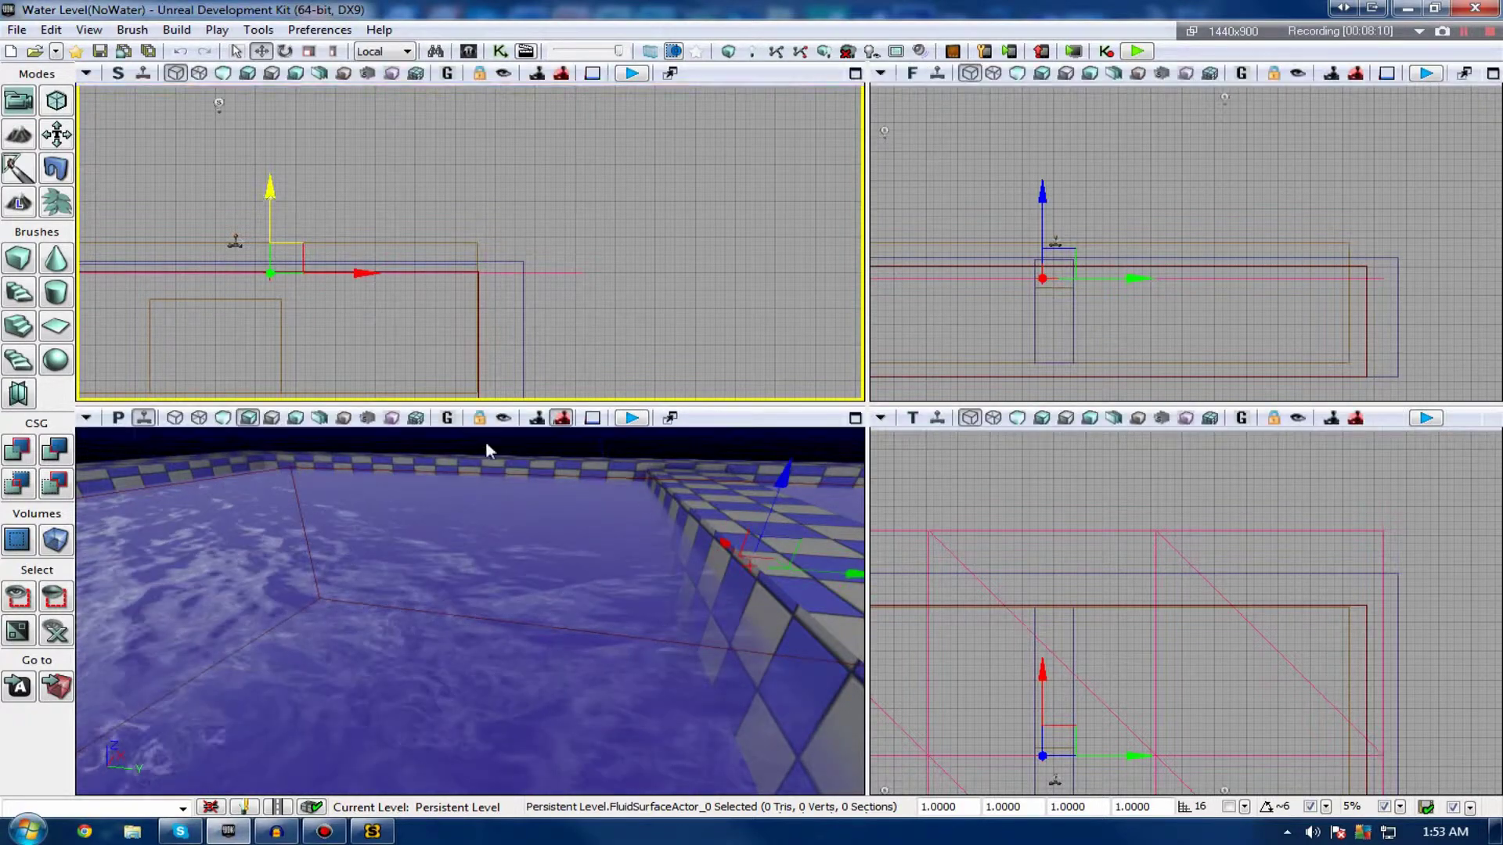
Select the builder brush and compare its upper edge with the fluid surface's height in the side view.
click(612, 468)
click(613, 479)
click(612, 476)
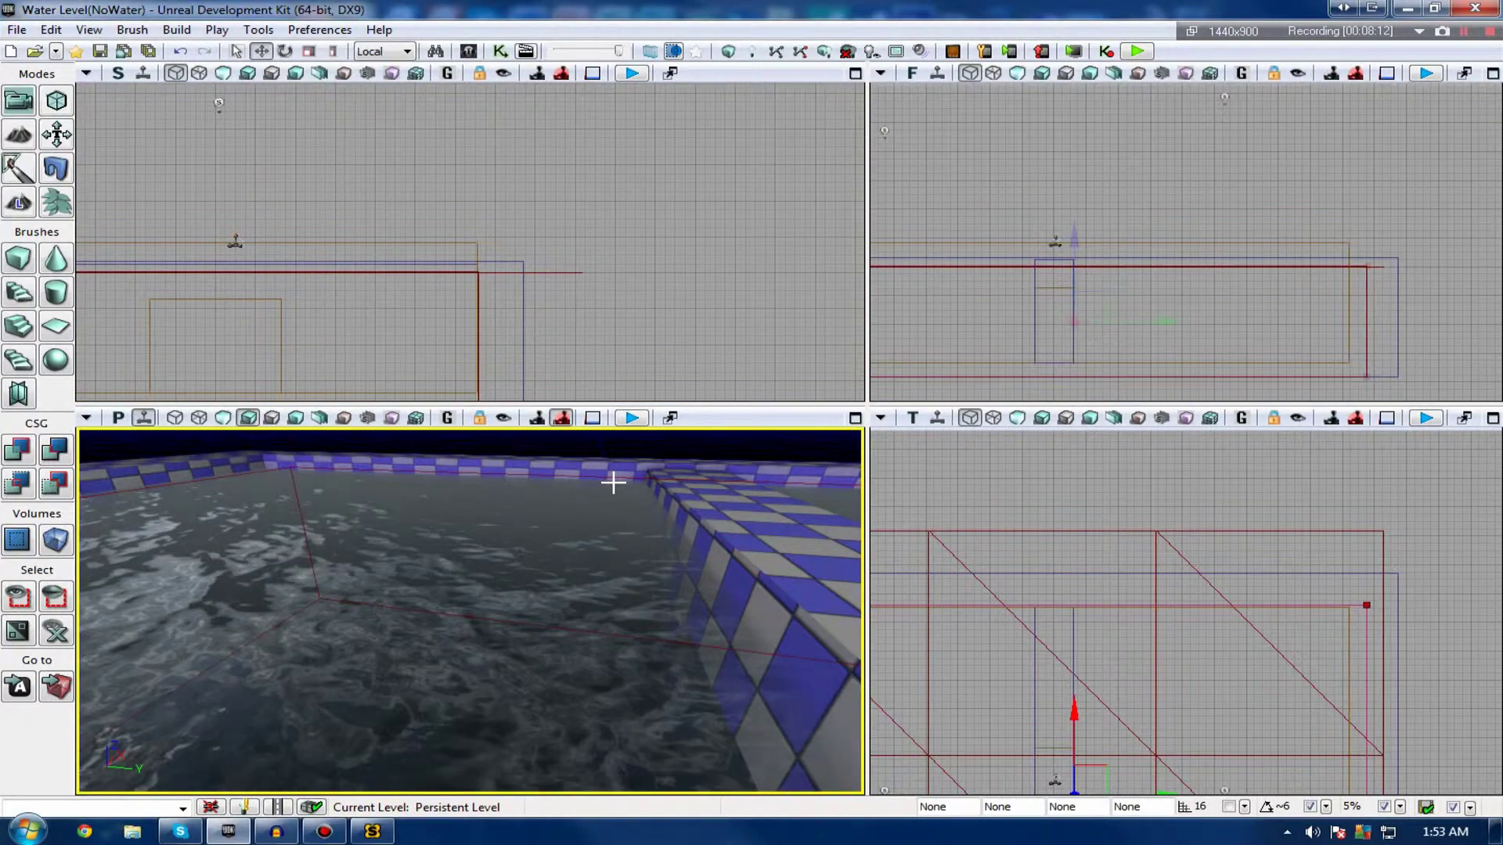
click(608, 478)
scroll(449, 321, up, 3)
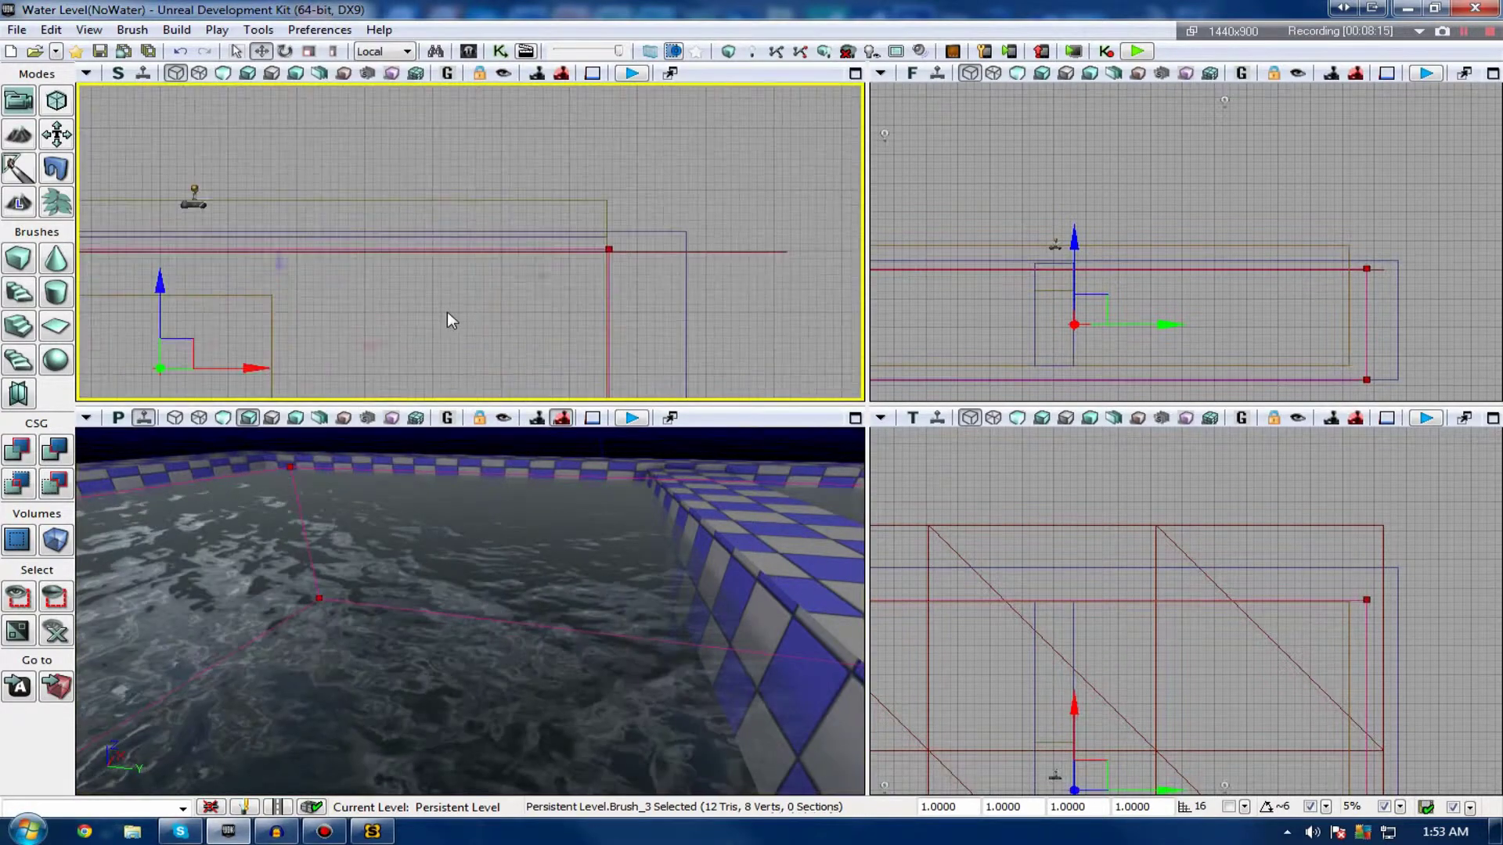
scroll(404, 298, up, 3)
drag(626, 300, 857, 255)
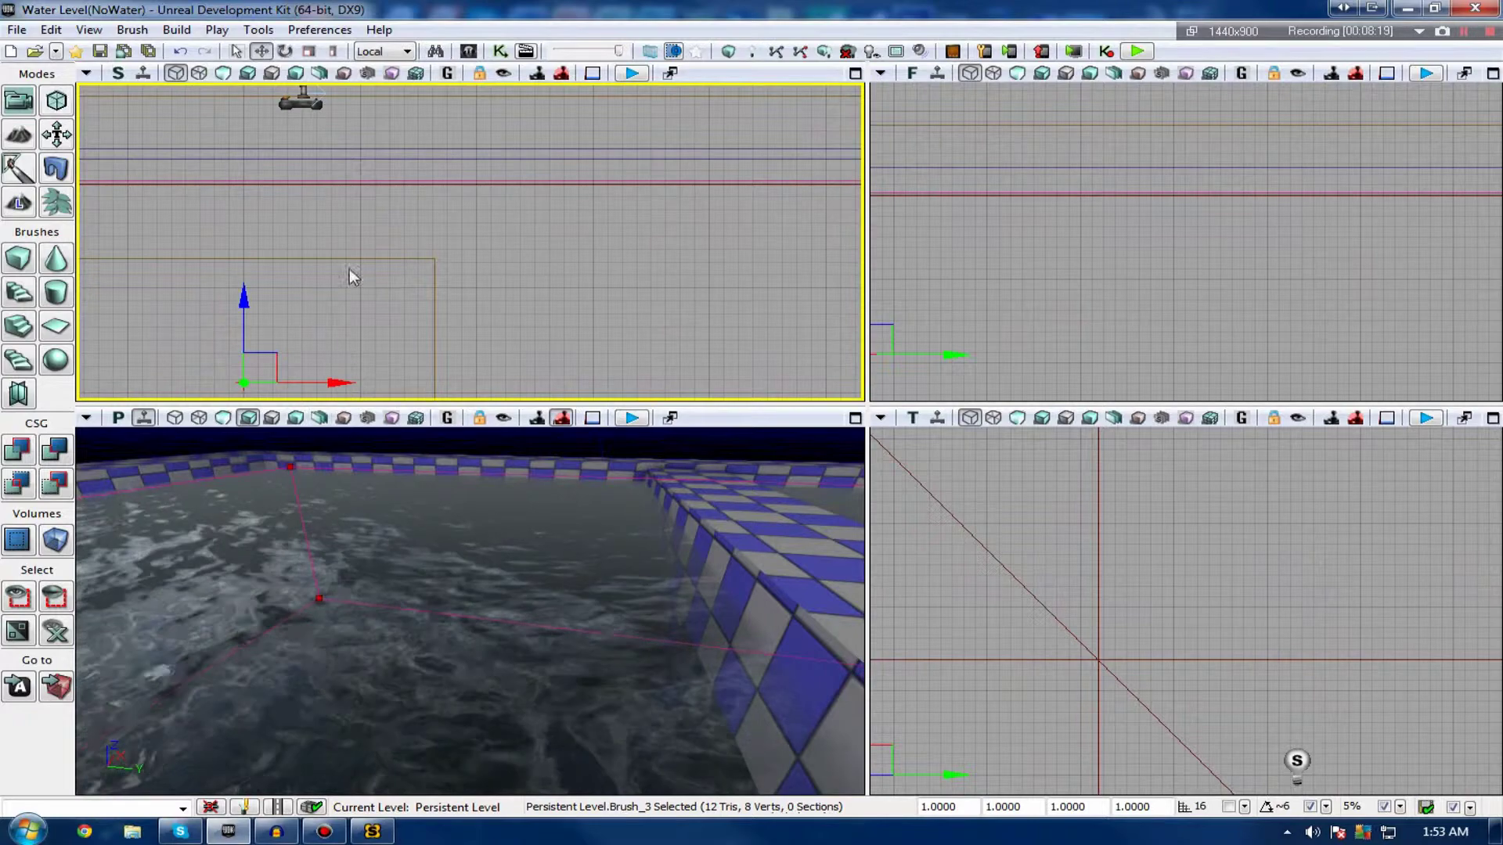
Inspect the water and the builder brush outline across both pool sections from above.
right_drag(523, 532, 520, 550)
scroll(518, 550, down, 8)
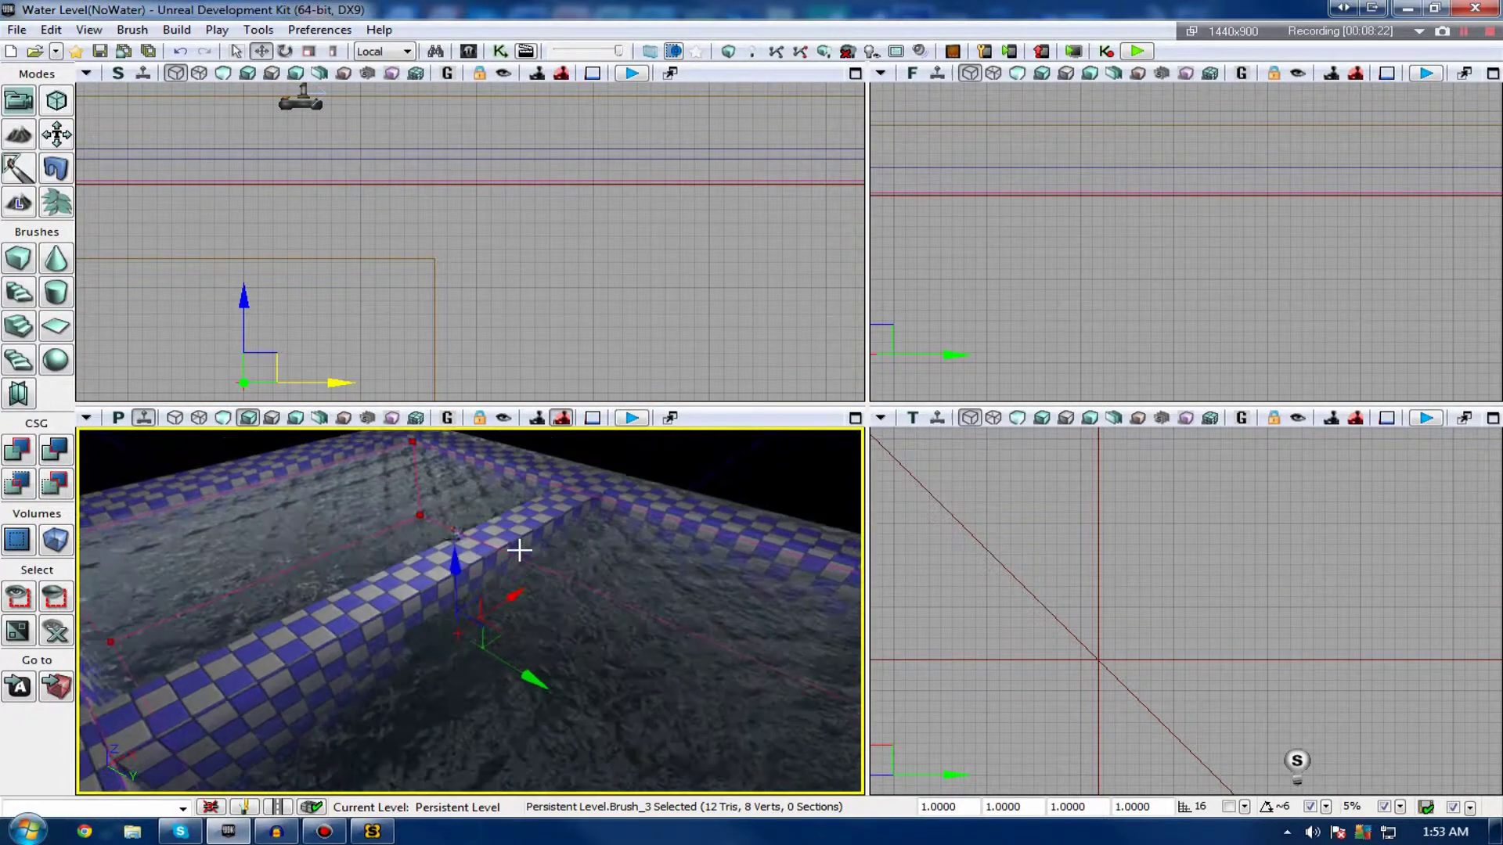
scroll(519, 551, down, 2)
scroll(519, 548, up, 3)
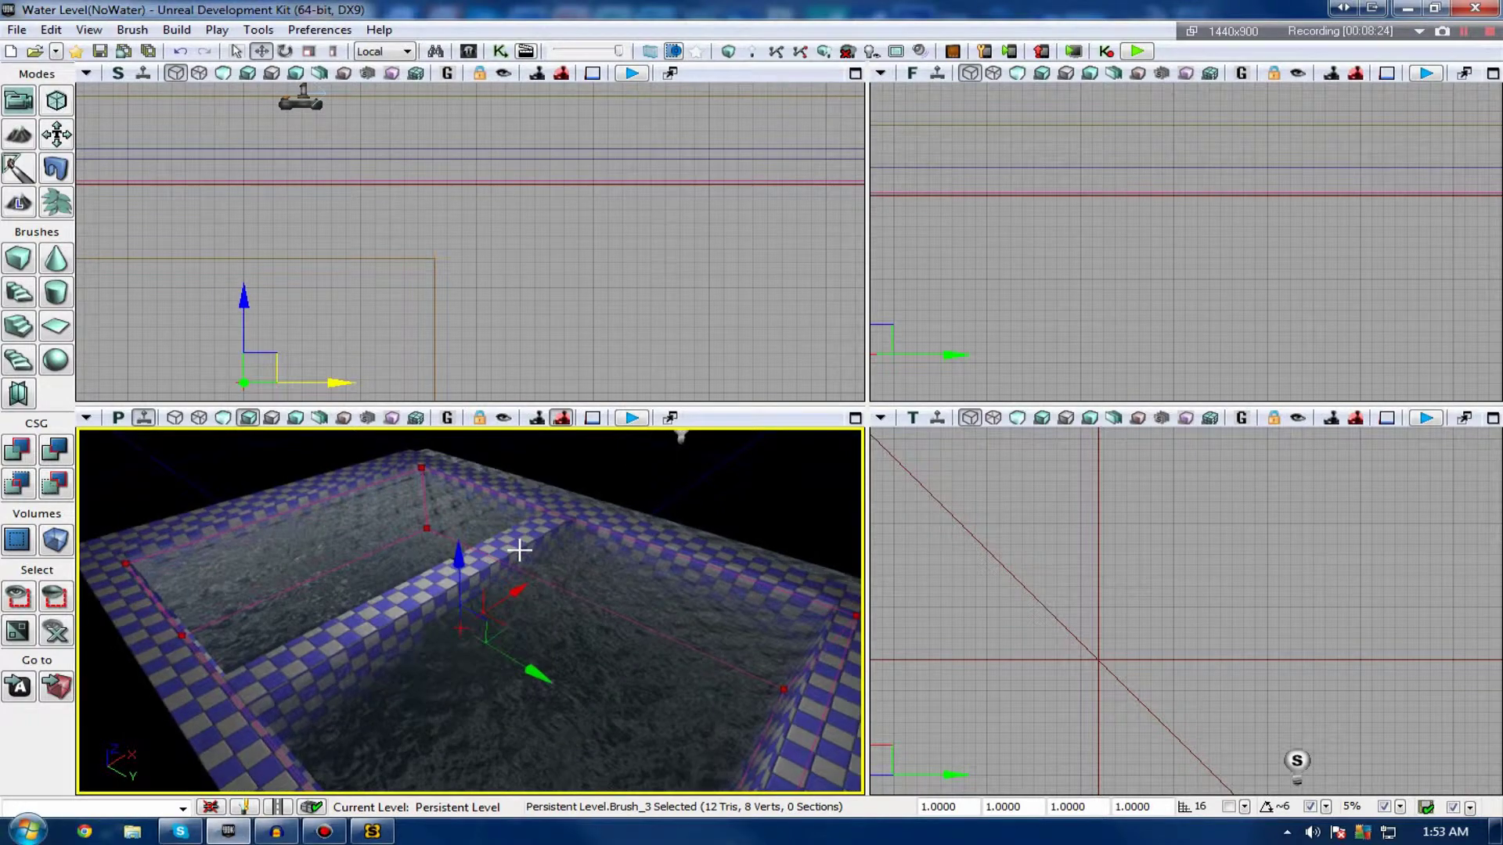
scroll(520, 547, down, 3)
right_drag(624, 537, 649, 541)
scroll(547, 584, up, 8)
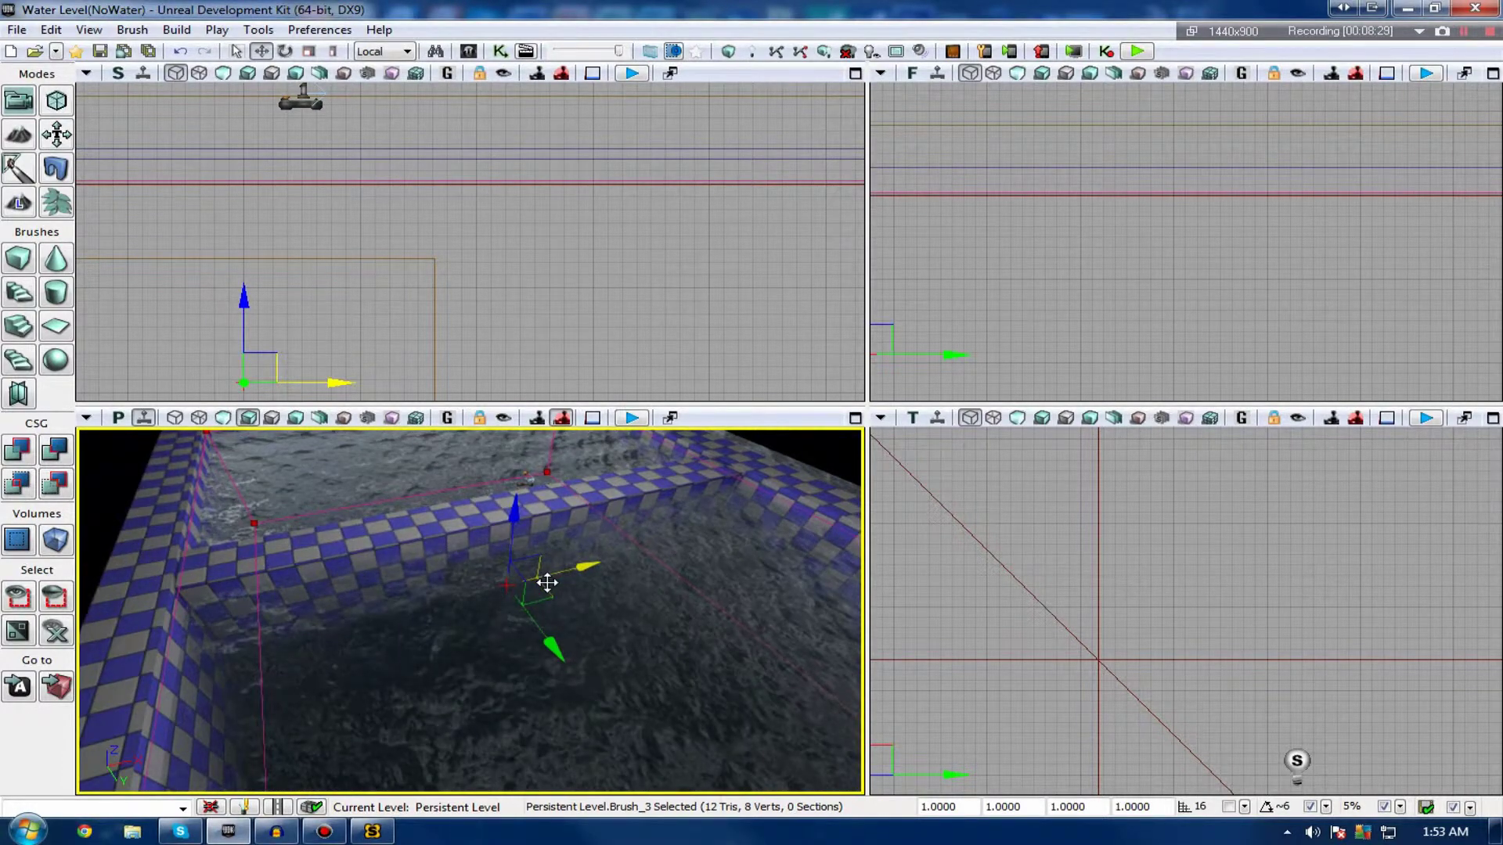
key(super)
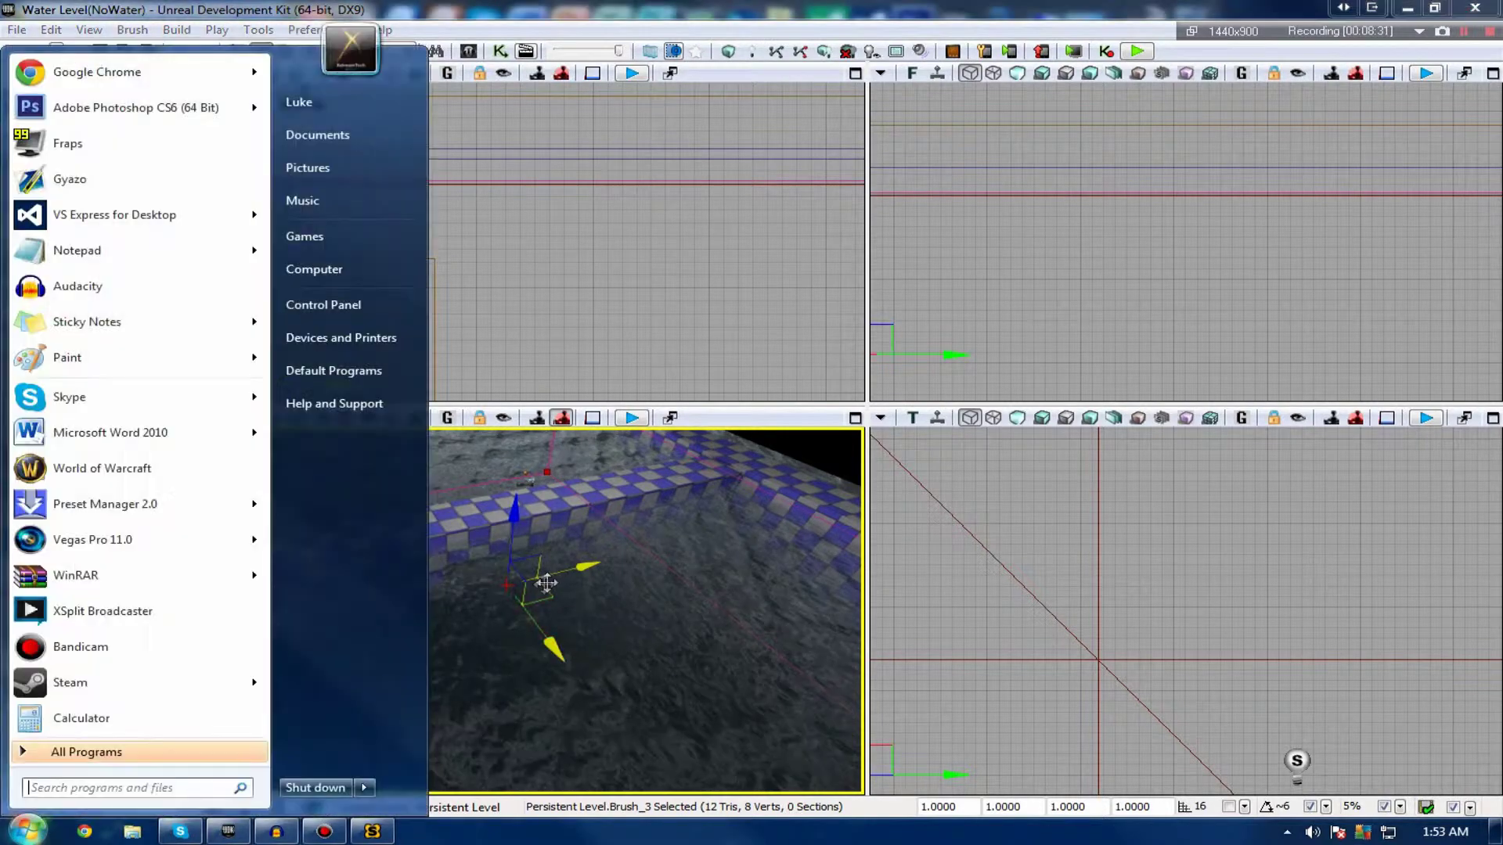
key(super)
right_drag(624, 580, 681, 583)
right_drag(579, 571, 563, 570)
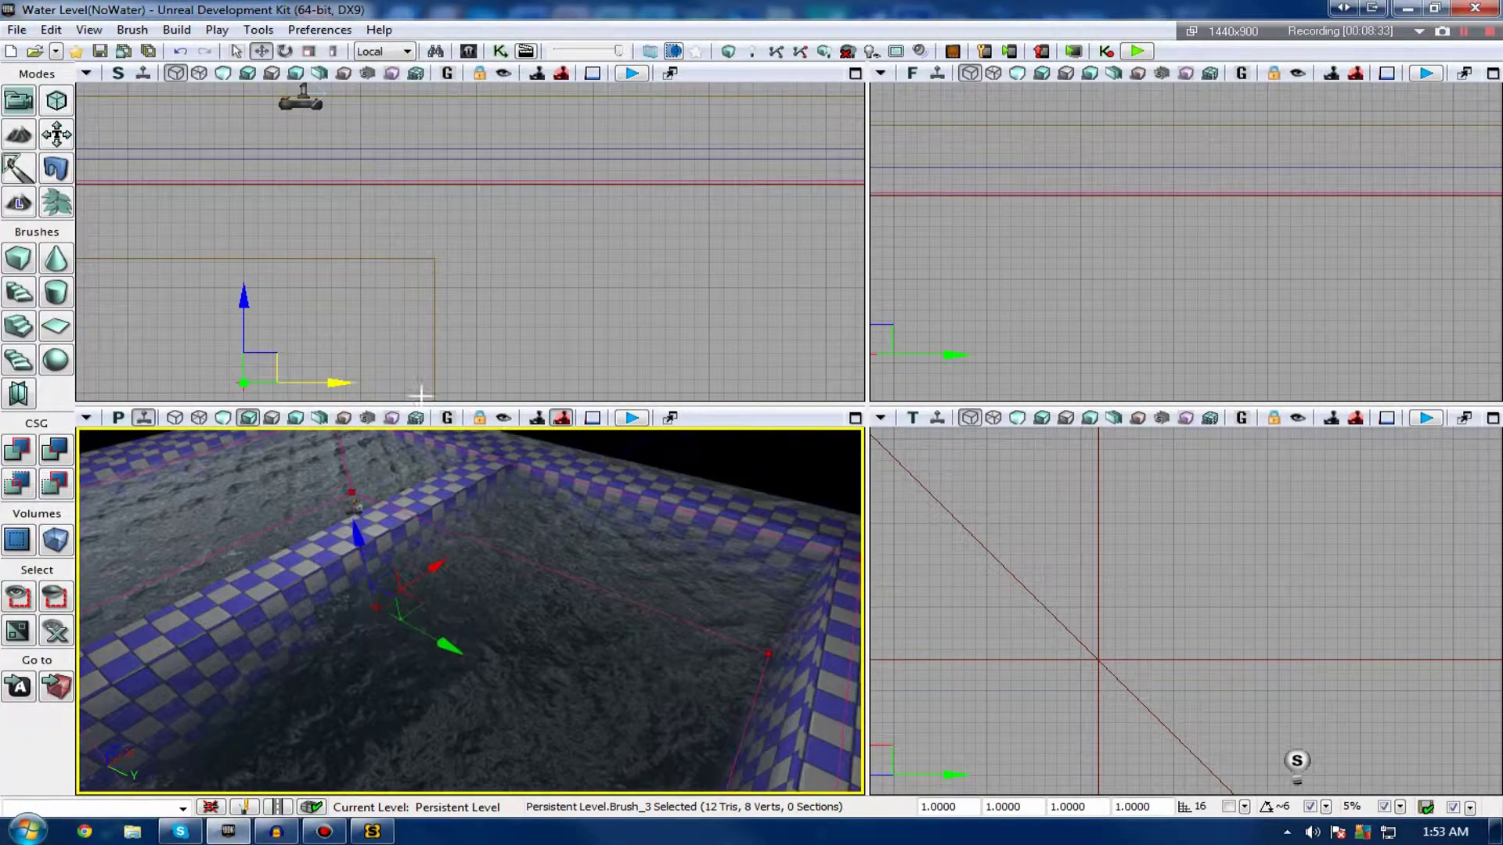
Add a UTWaterVolume from the builder brush that encloses the pool and look at the water up close.
right_click(61, 543)
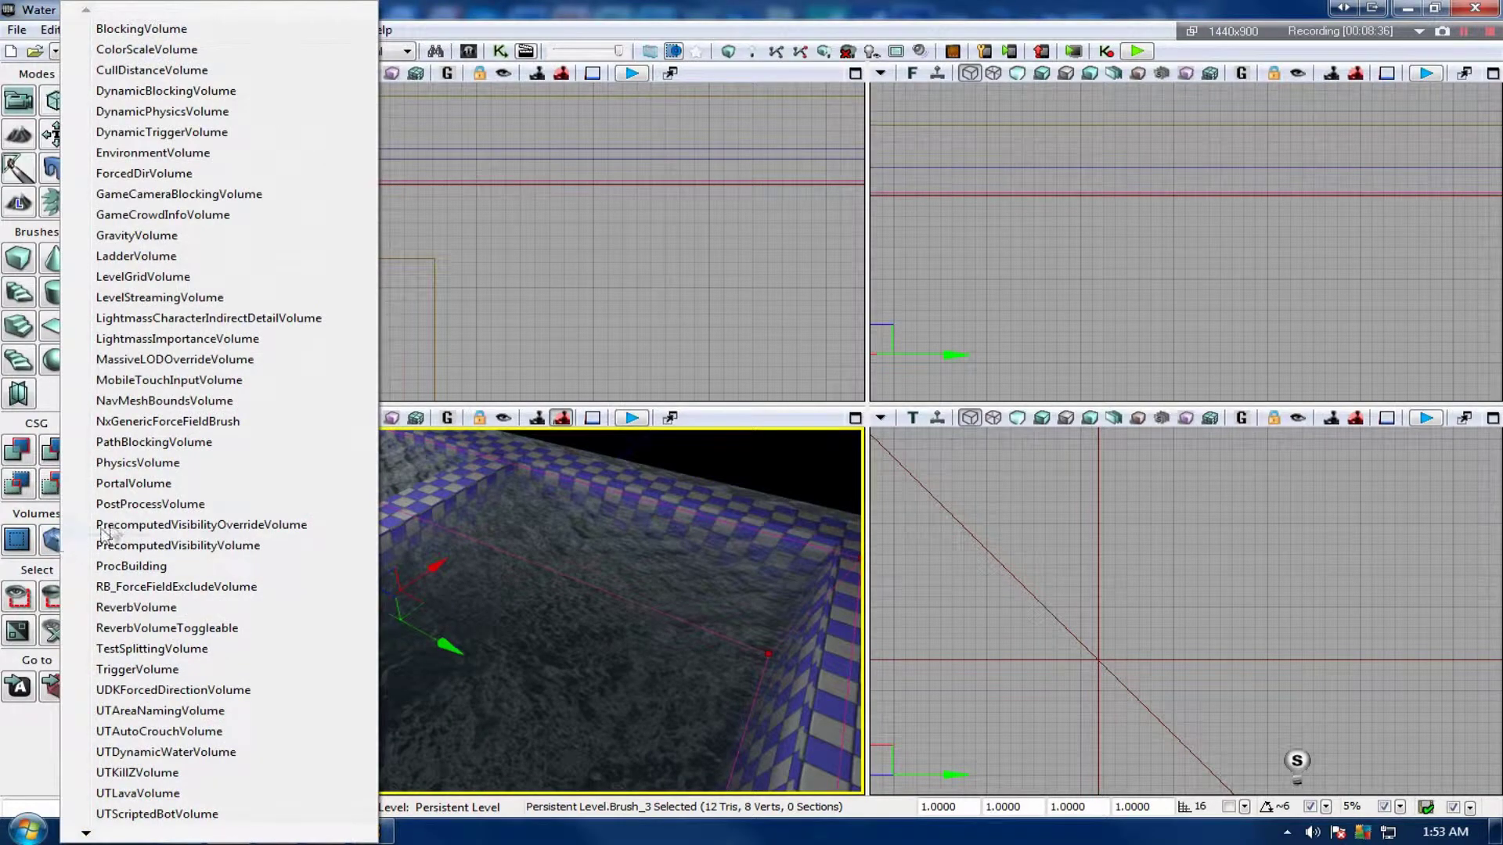
mouse_move(119, 834)
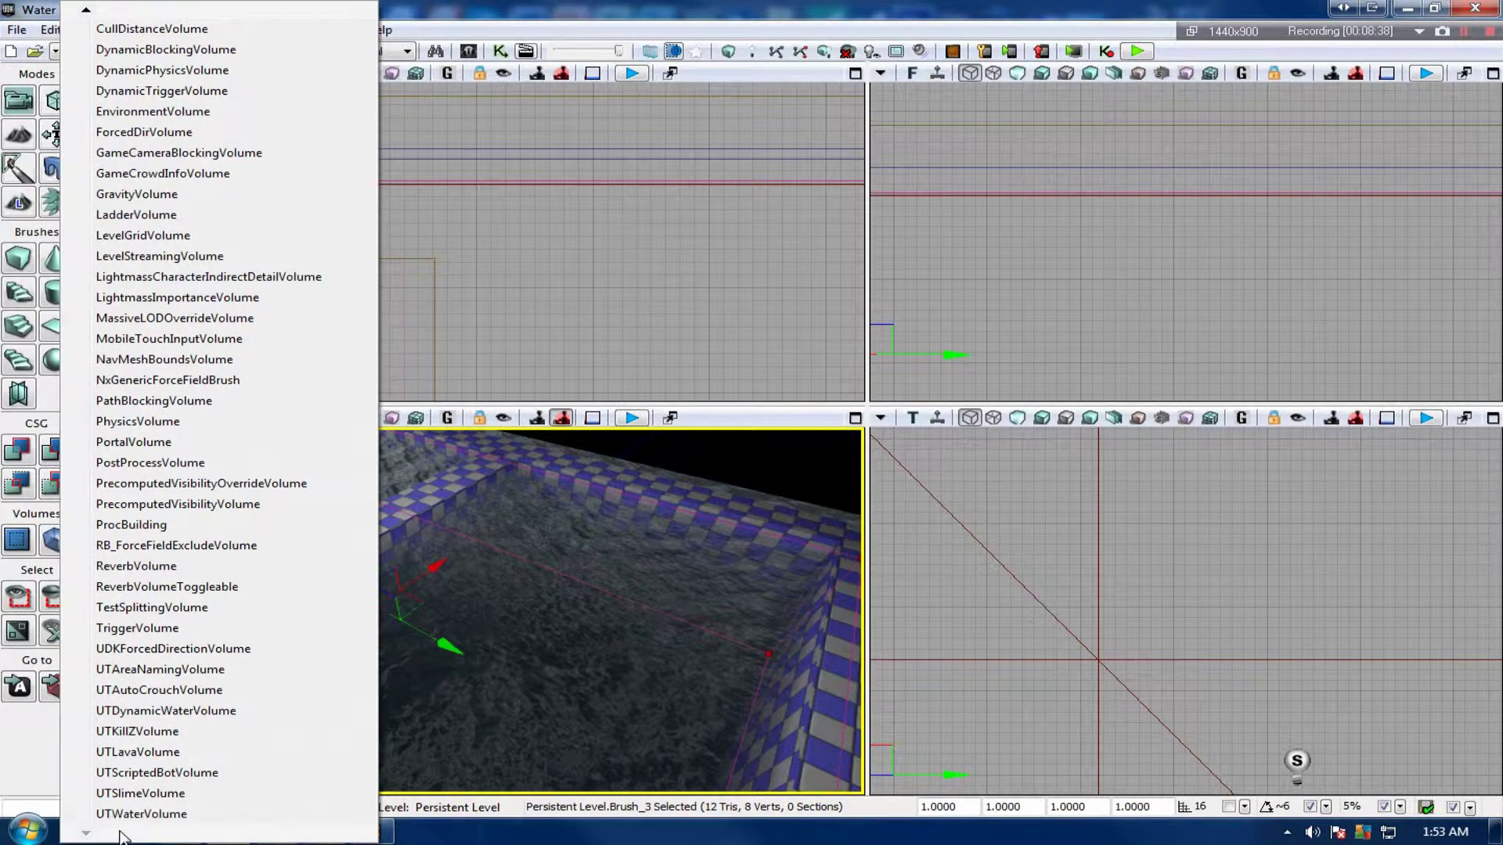
click(137, 814)
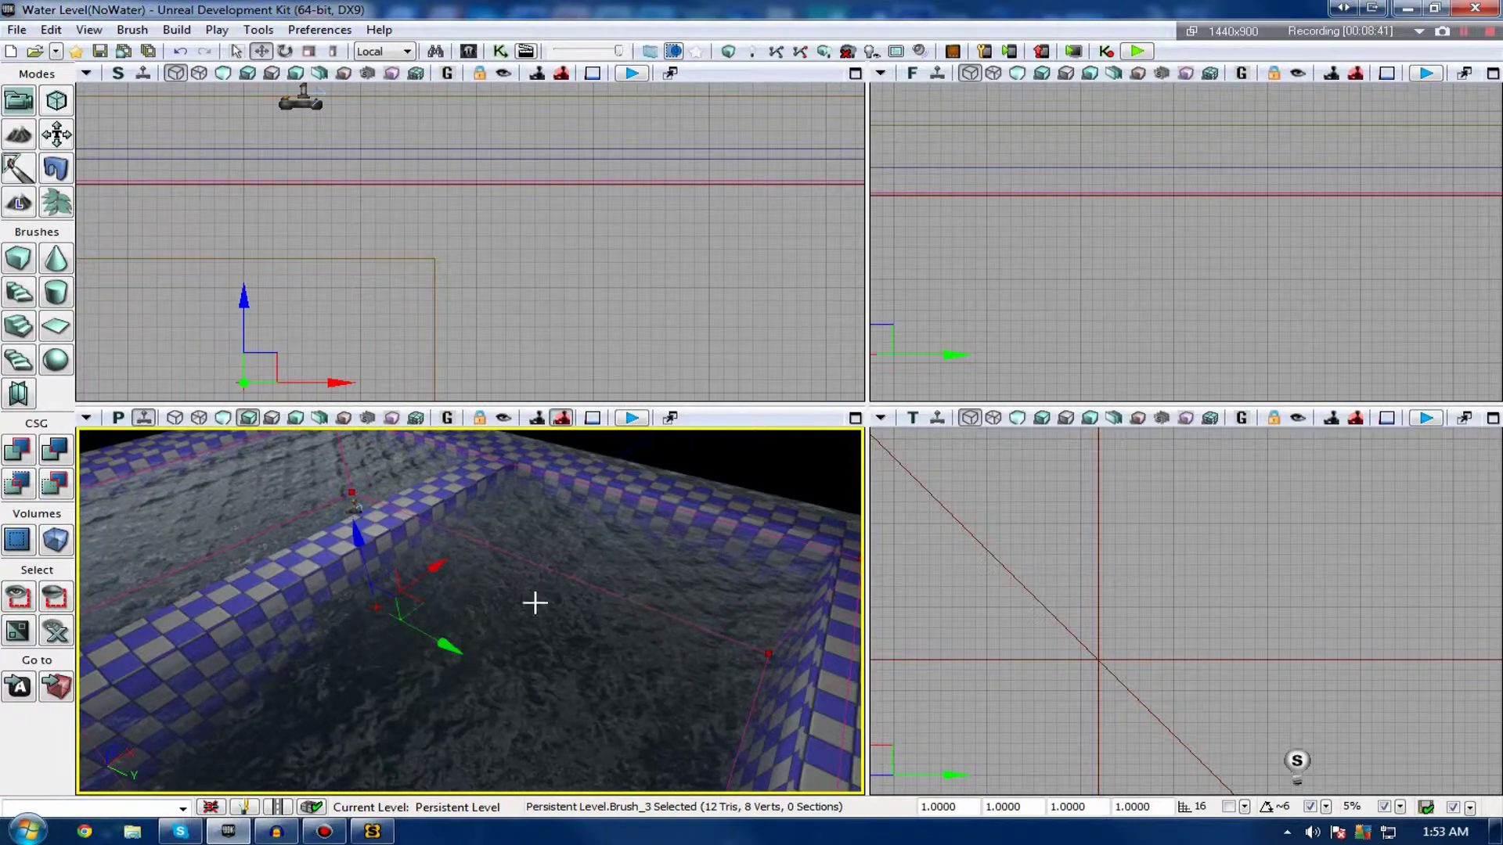
right_drag(535, 603, 540, 604)
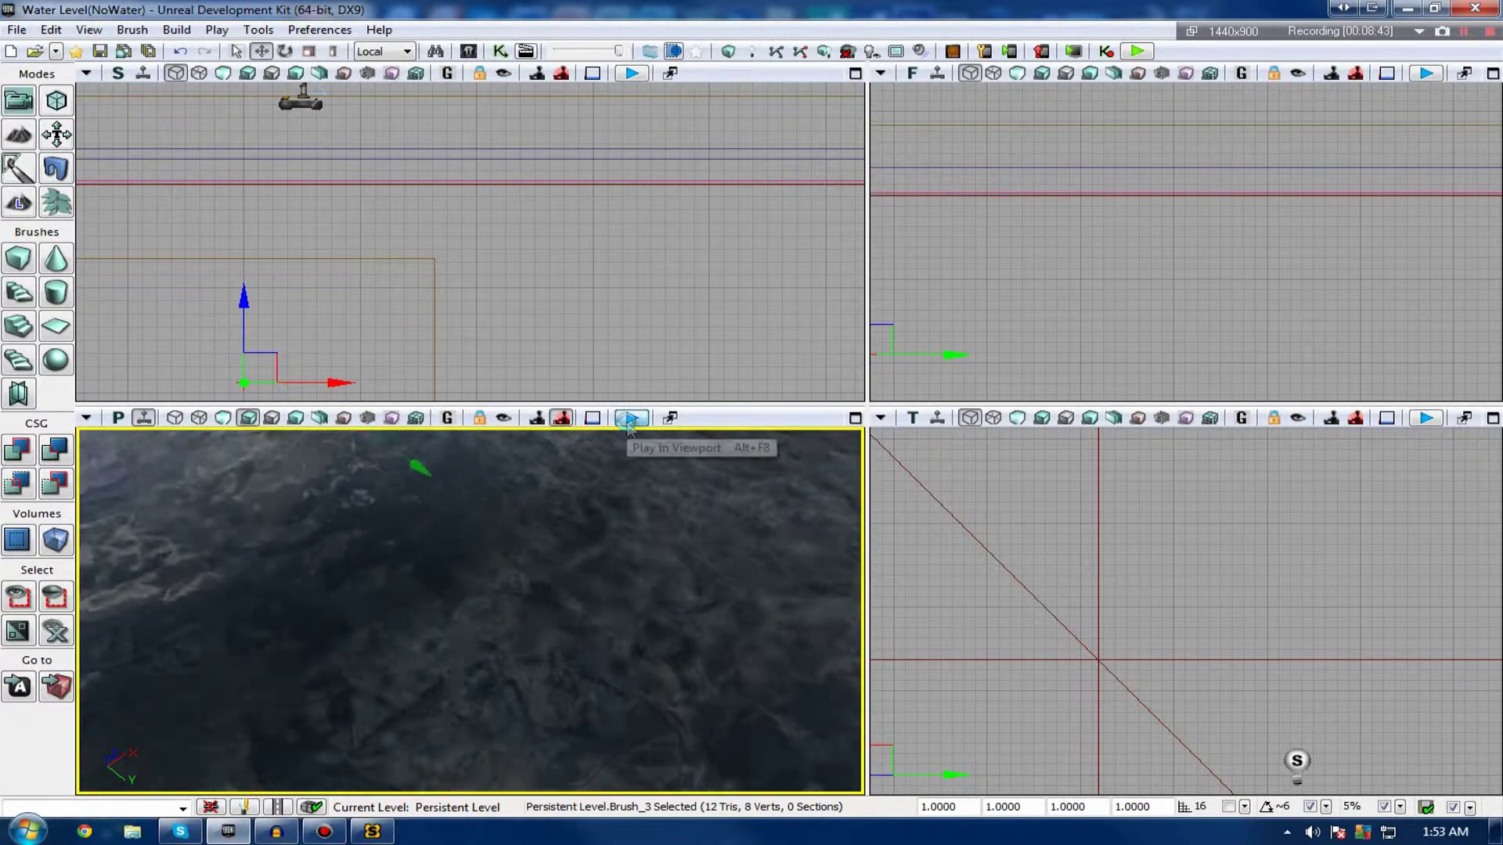
Play-test the level in the perspective viewport, moving and jumping through the pool, and end the play session.
click(630, 420)
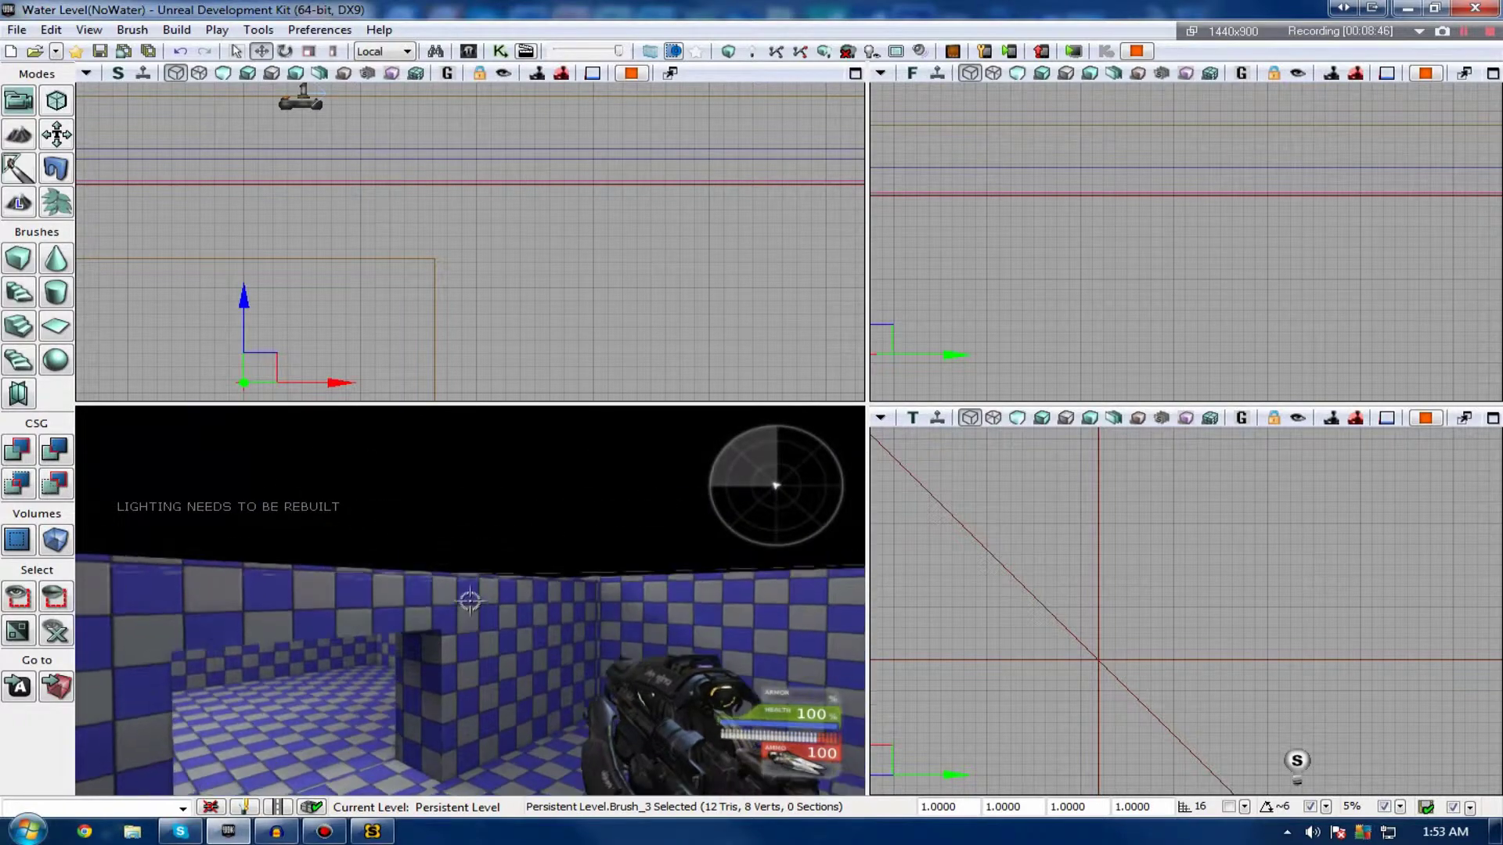
key(space)
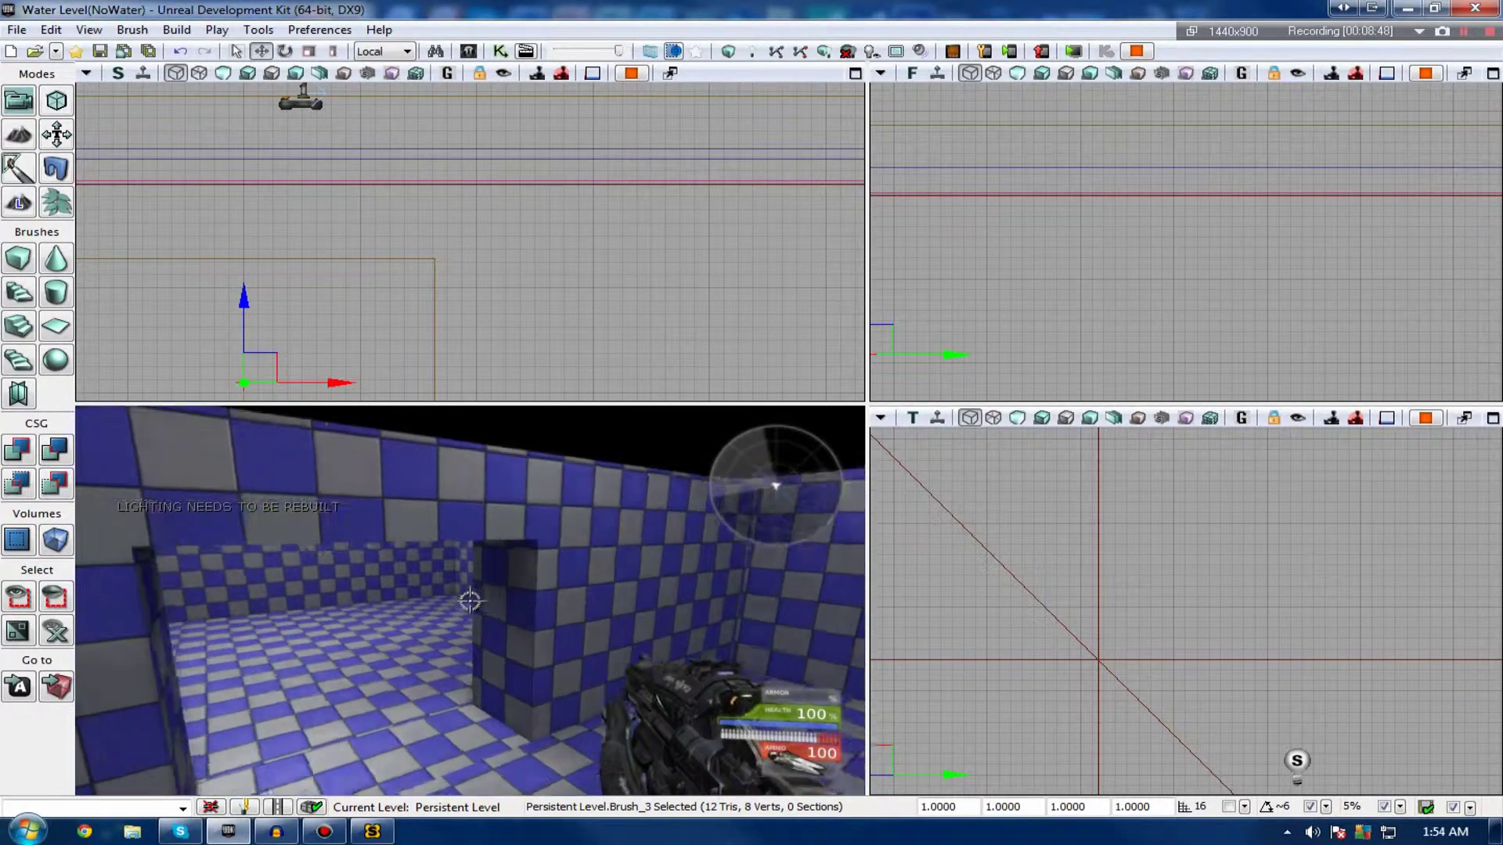
key(w)
key(space)
key(w)
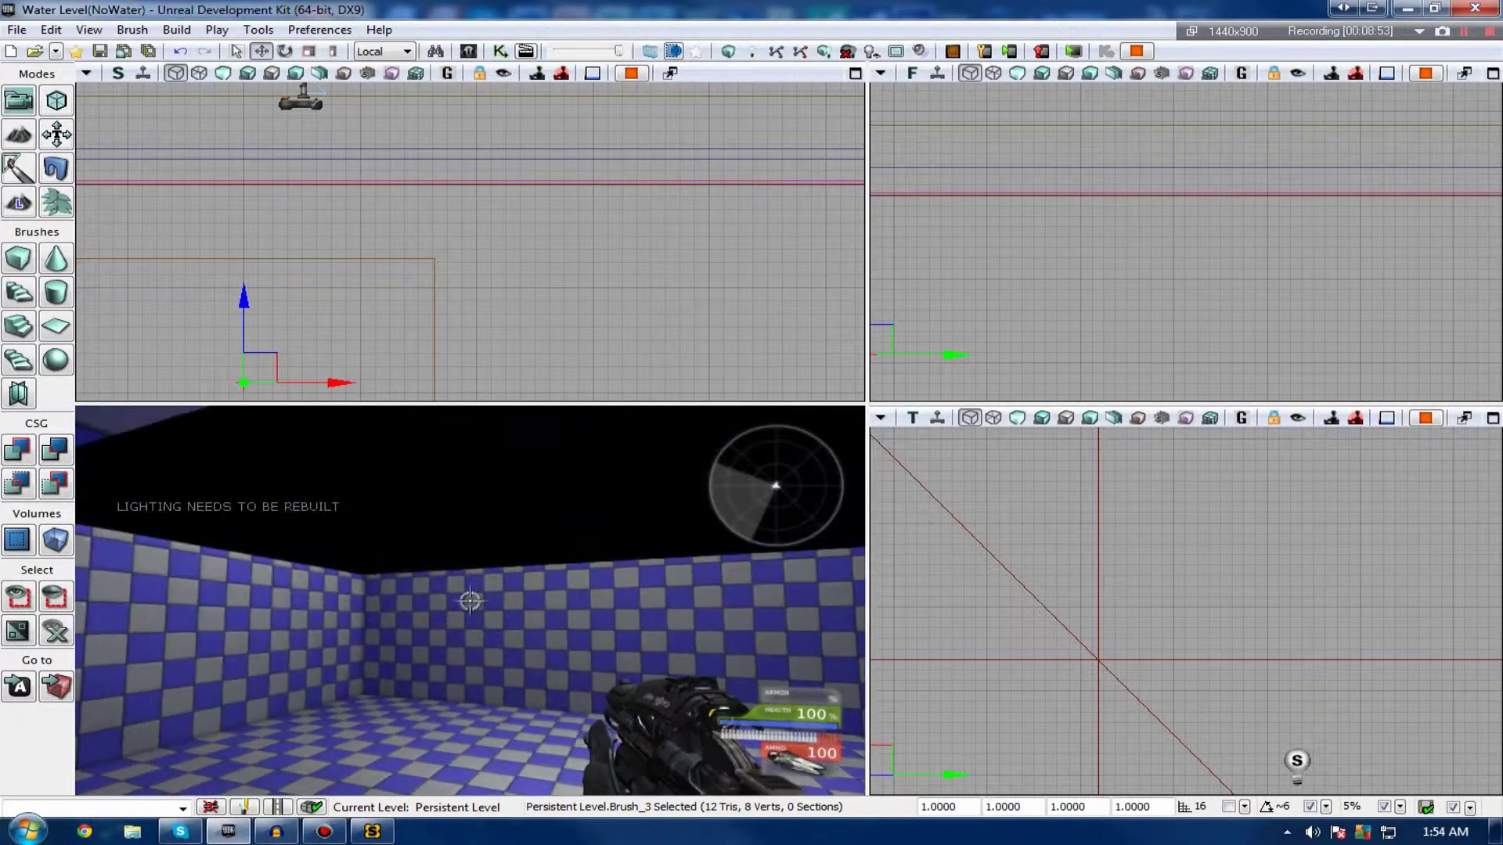
key(Escape)
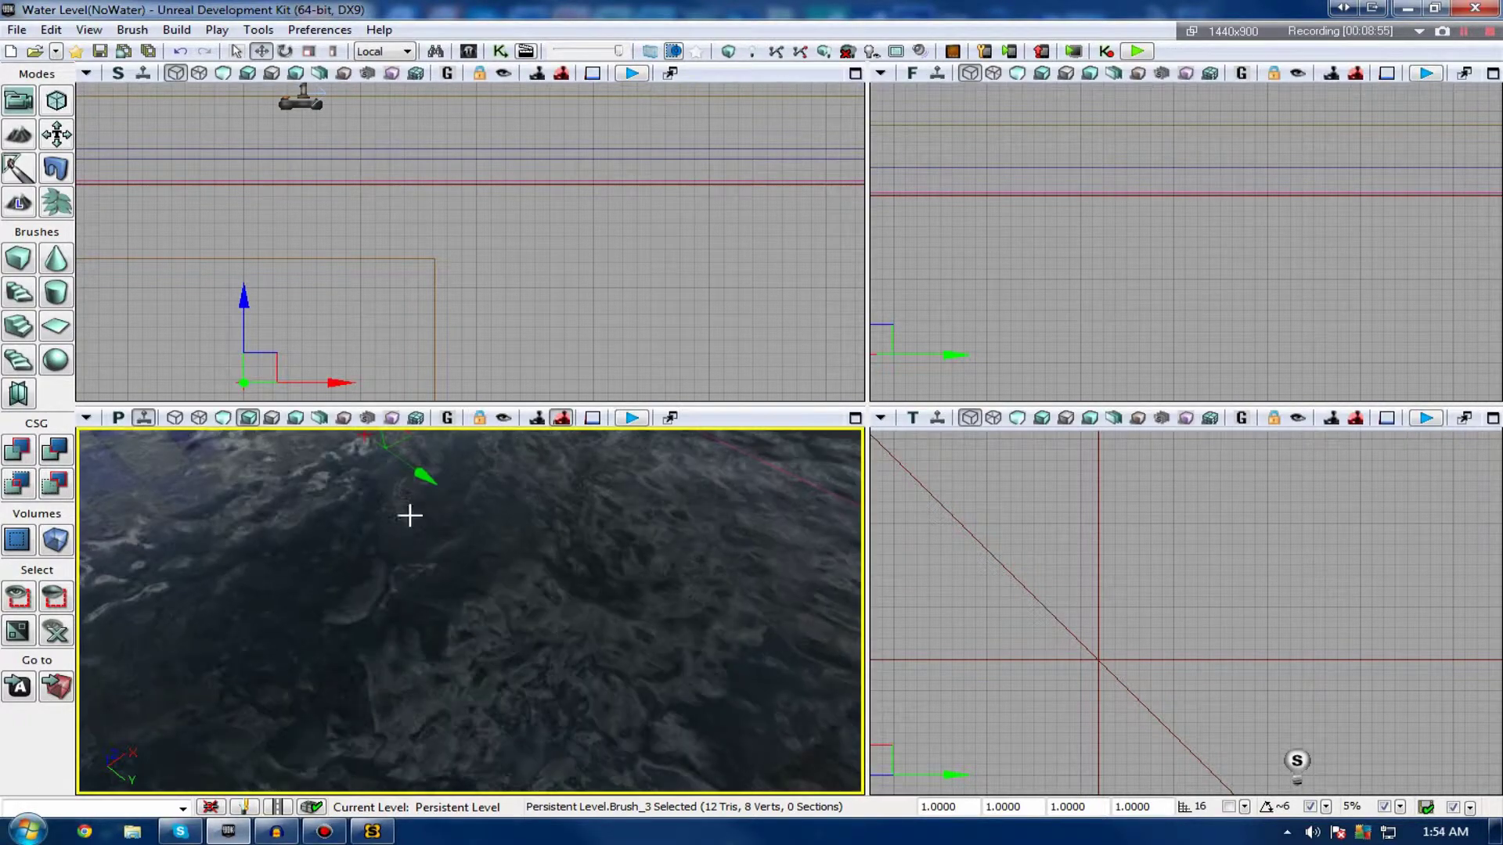
Raise the builder brush slightly in the side view to separate it from the UTWaterVolume, and select the water volume.
right_click(432, 474)
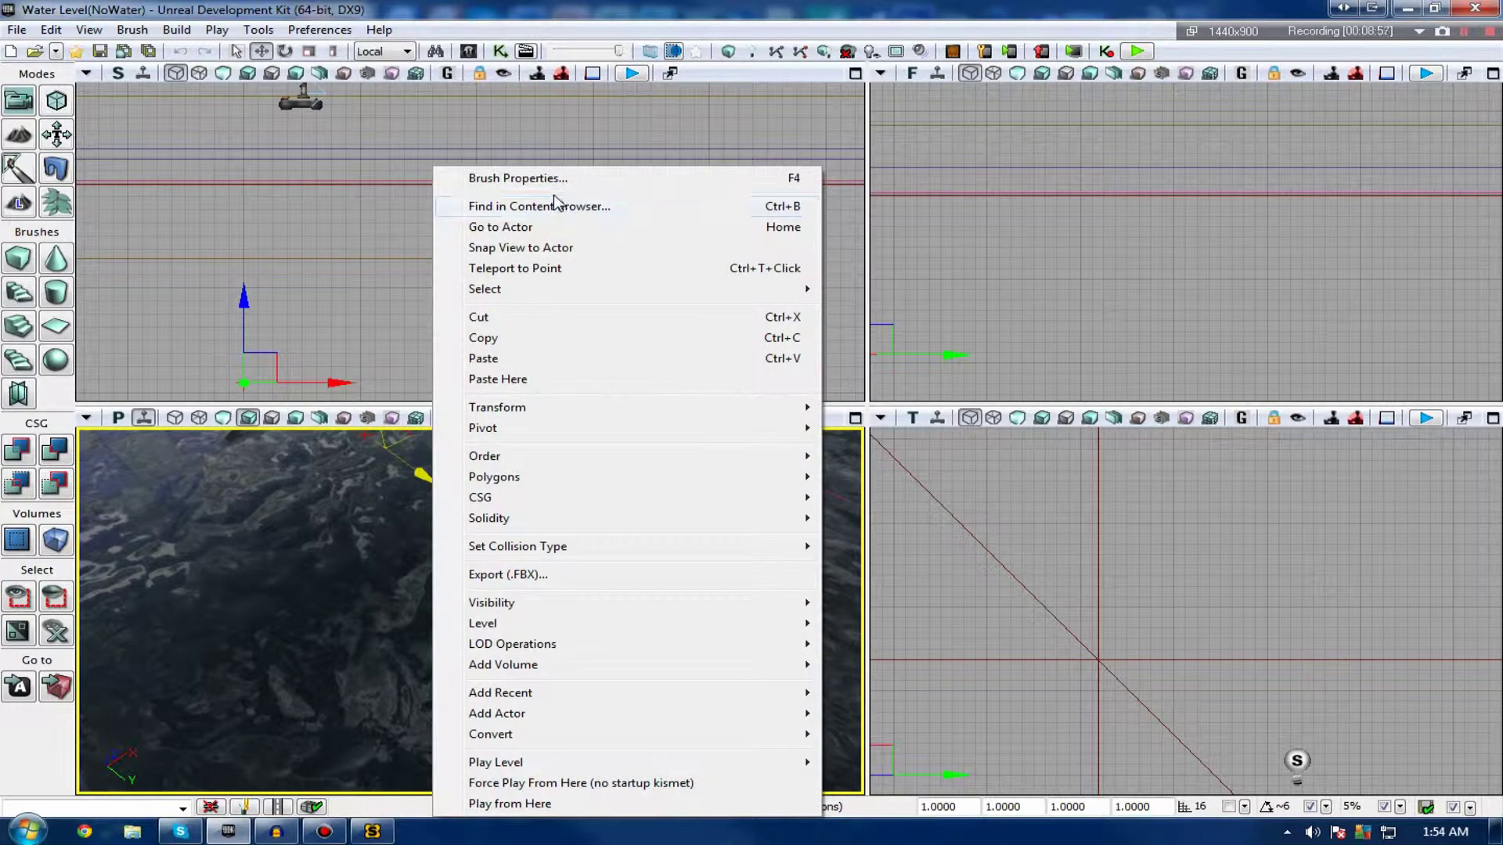
click(319, 509)
right_drag(319, 509, 392, 510)
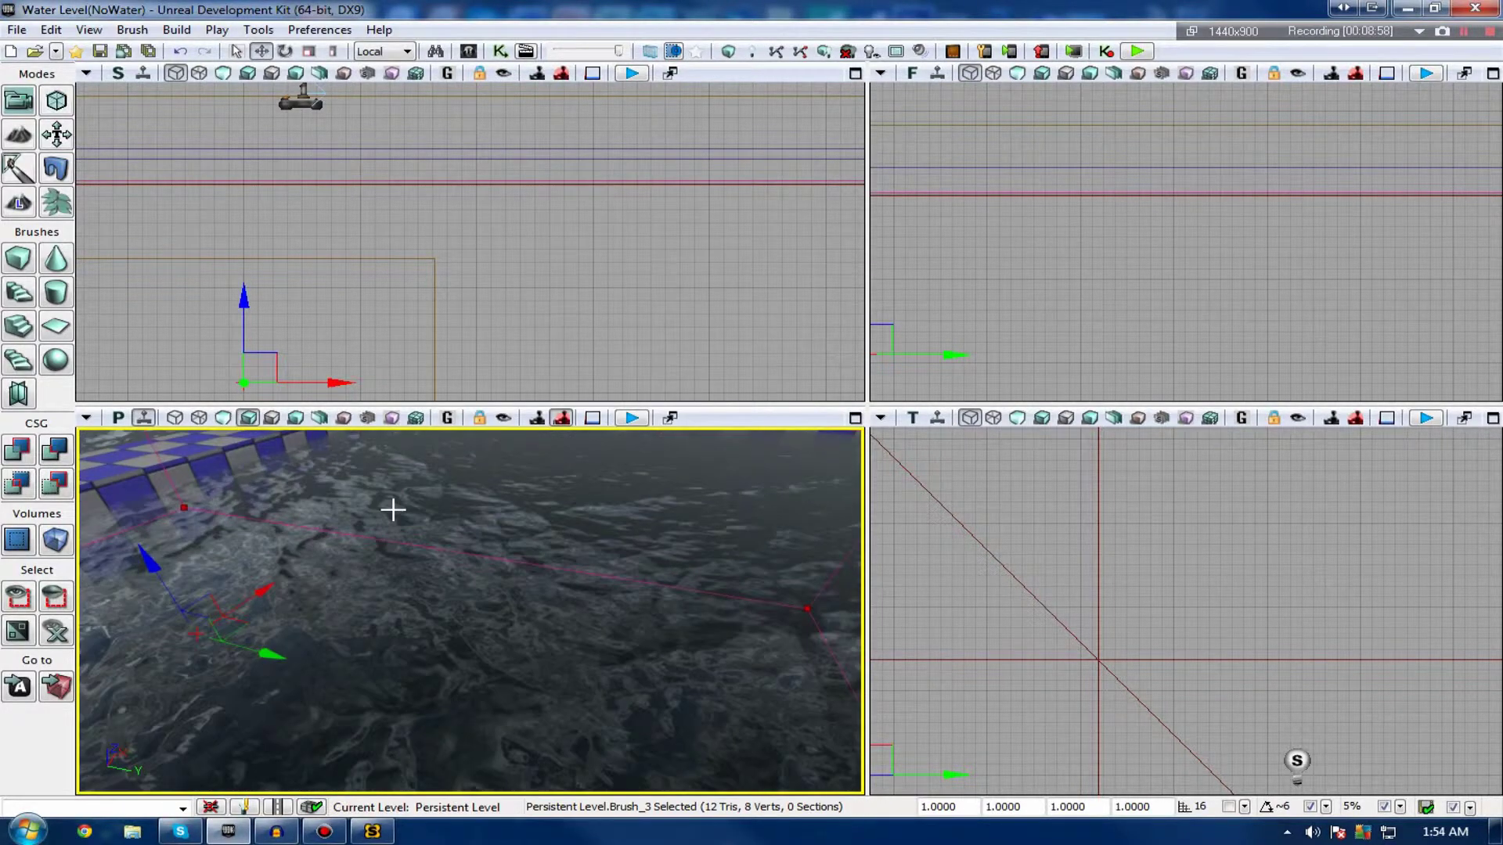
key(Down)
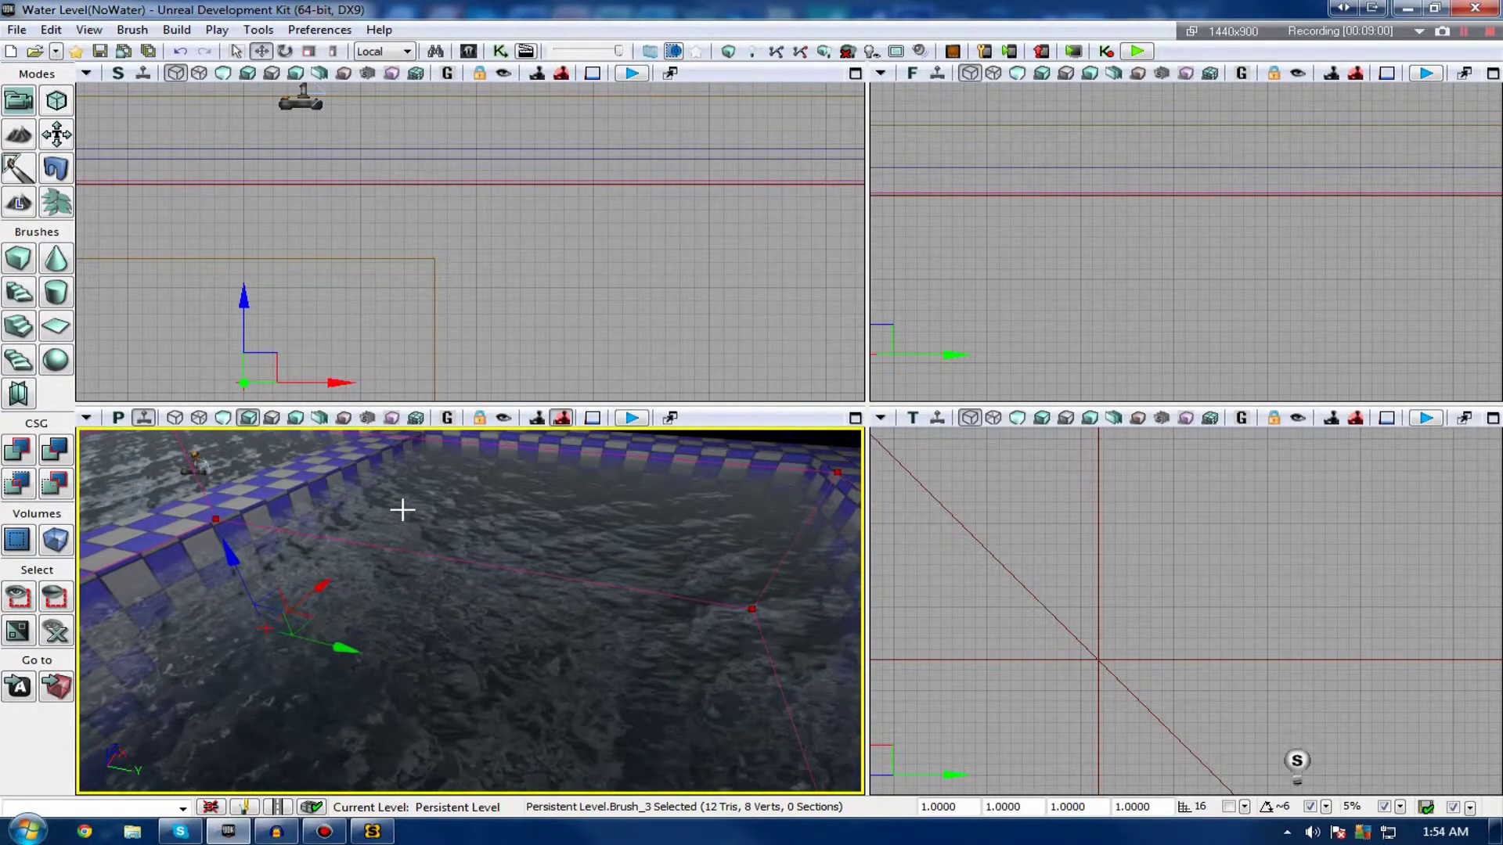
click(245, 299)
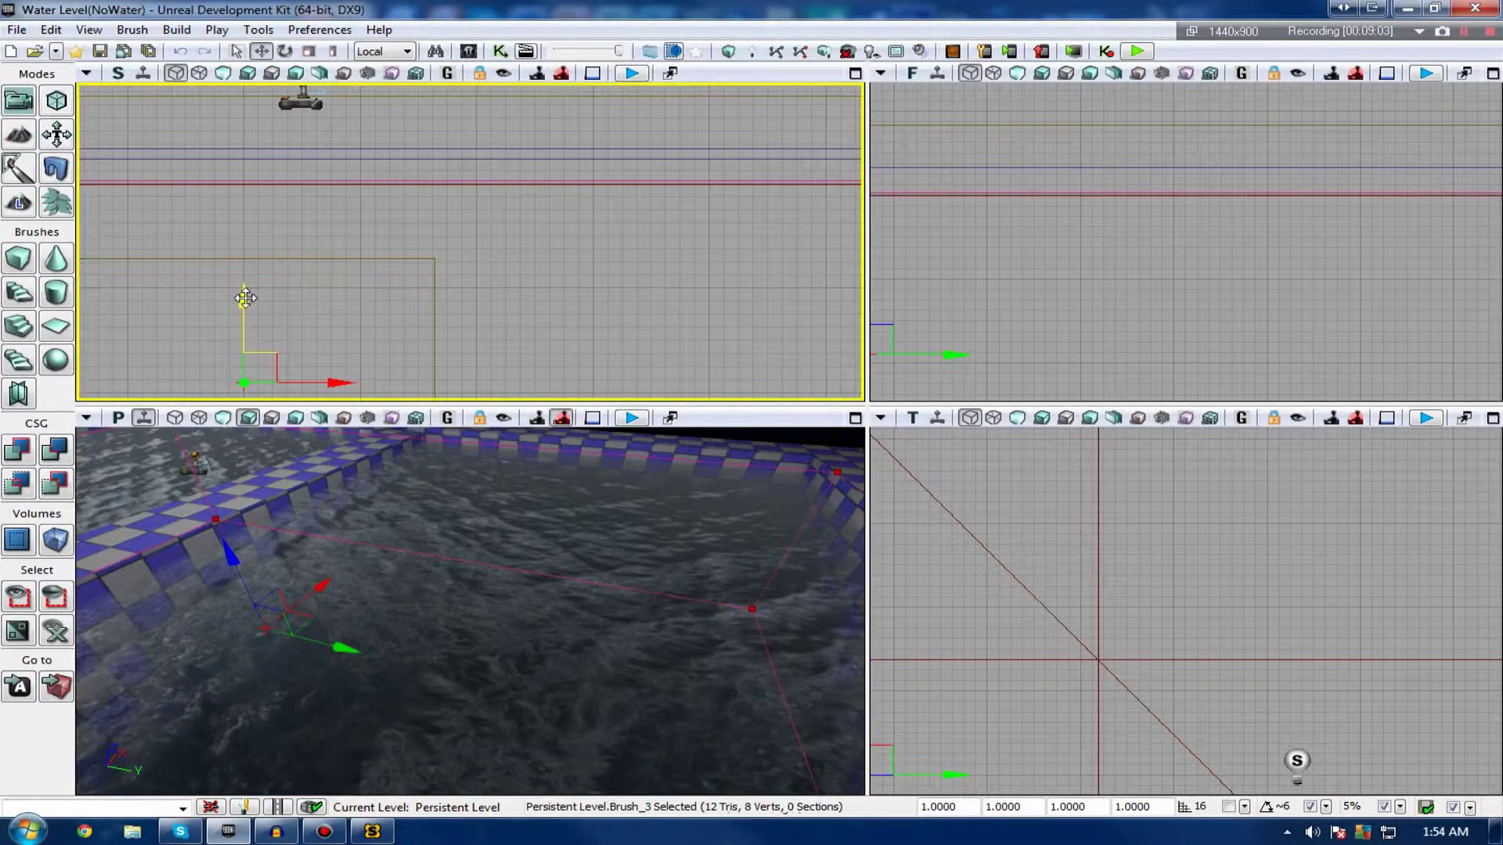
drag(245, 298, 243, 285)
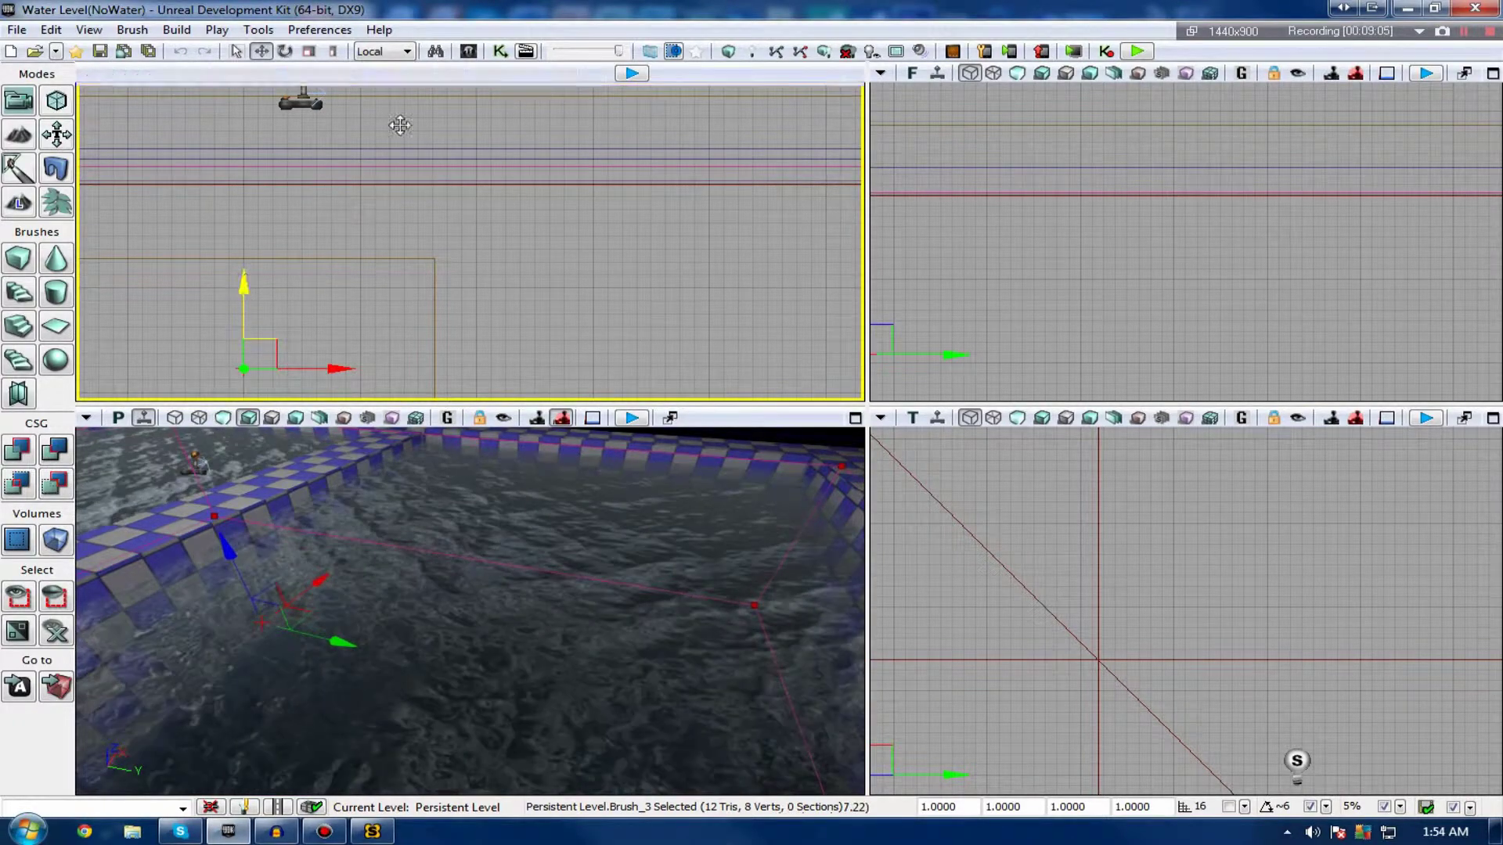
click(423, 187)
click(420, 182)
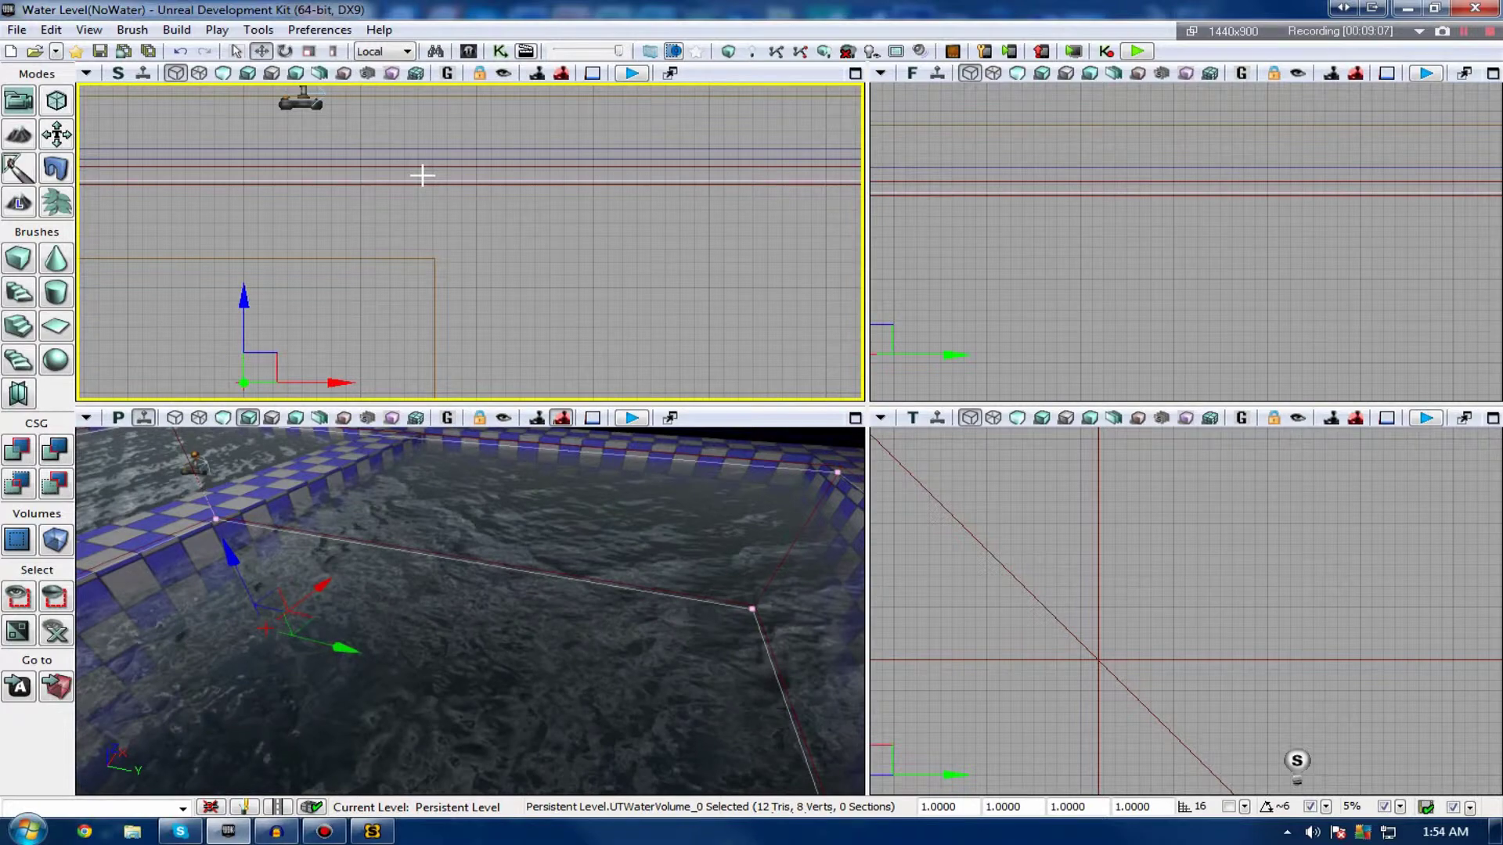
Open the UTWaterVolume's properties and review its entry and exit sound and actor settings.
right_click(242, 302)
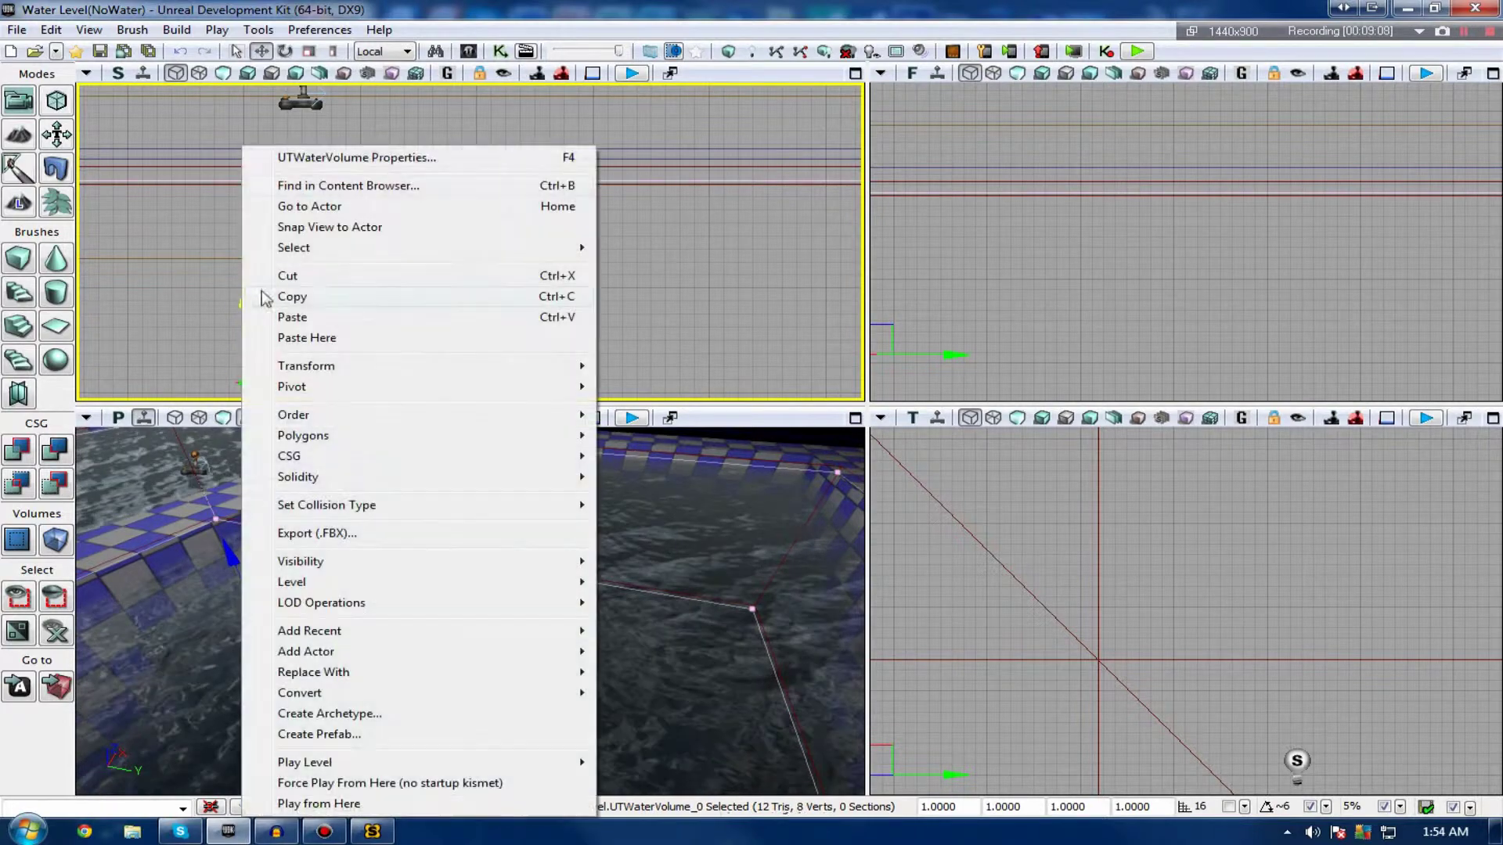
click(383, 155)
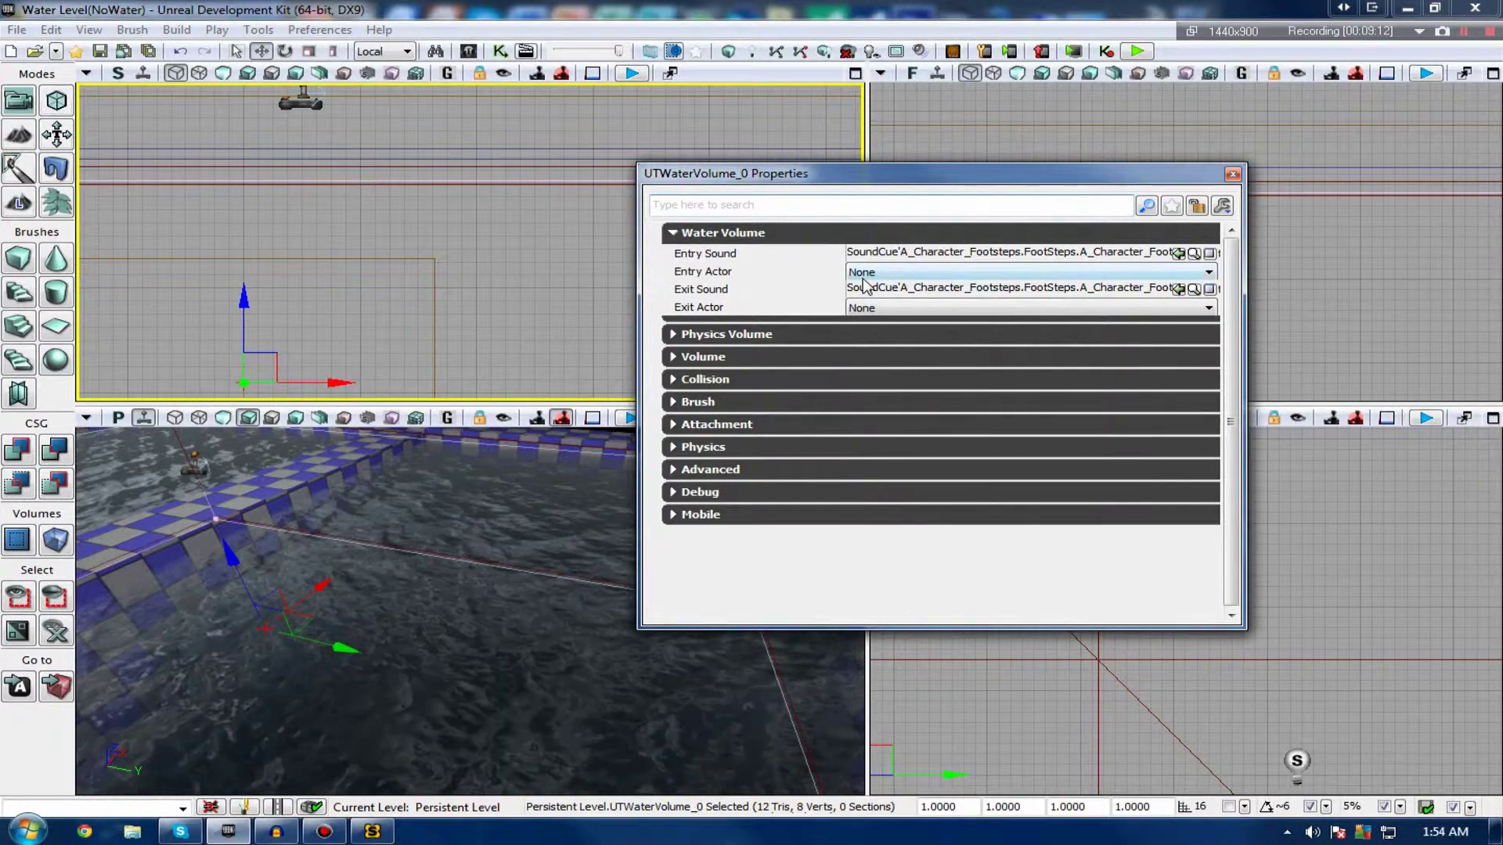
click(864, 277)
click(848, 281)
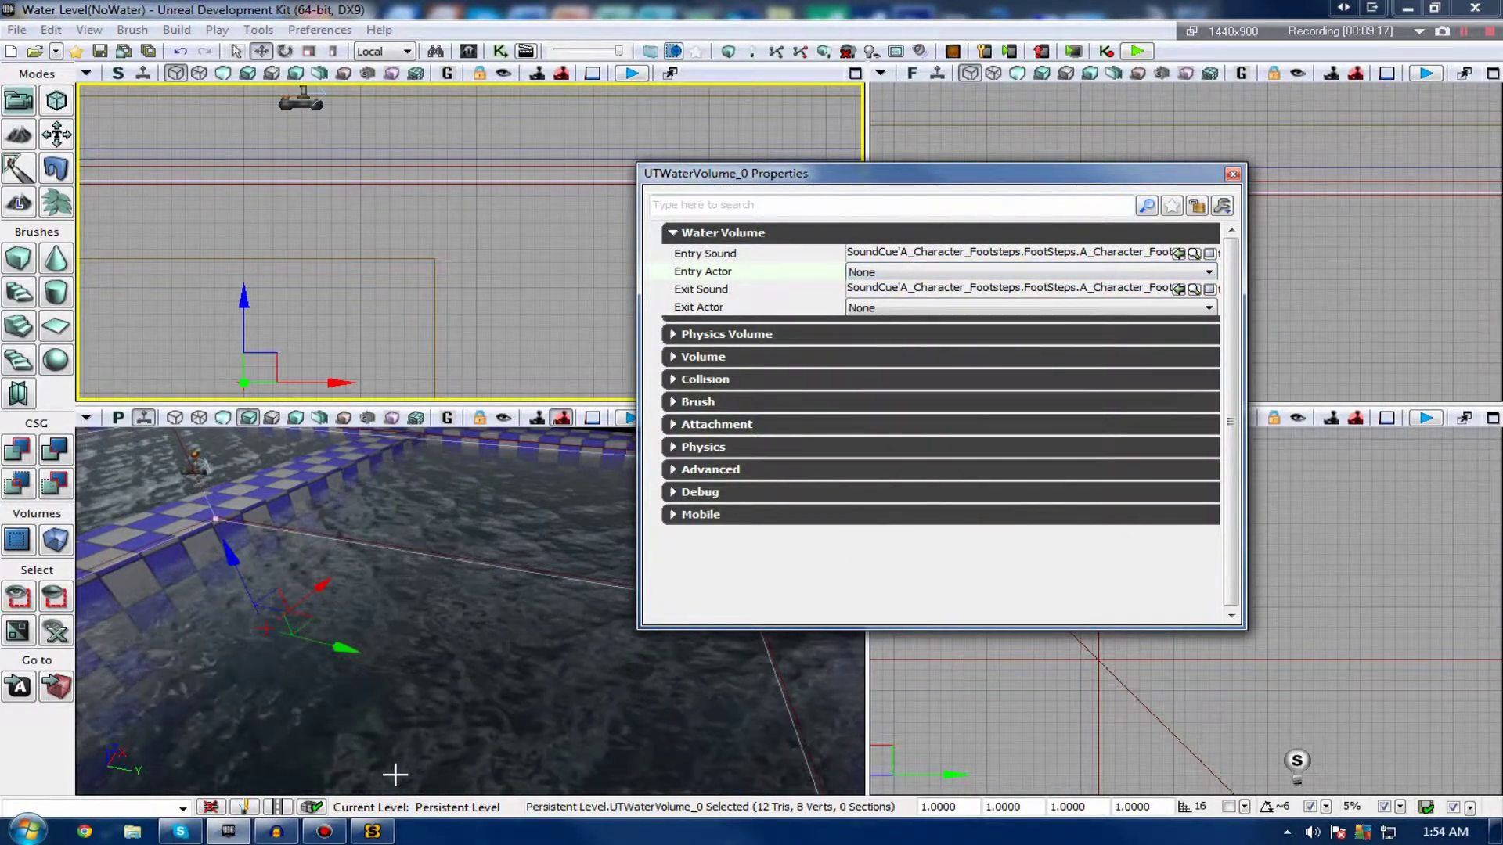
click(871, 305)
click(871, 305)
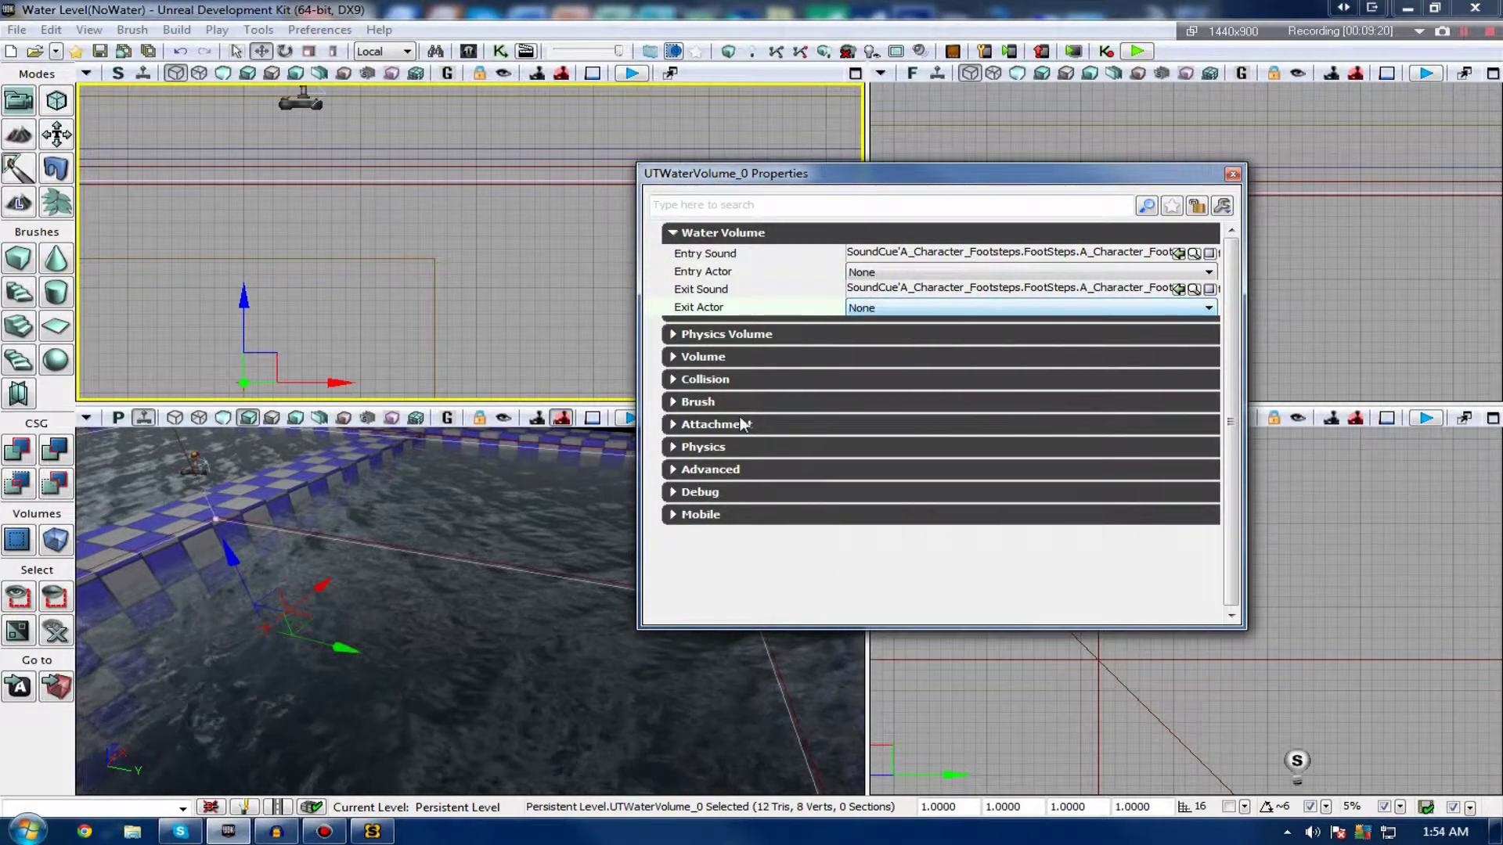
Review the UTWaterVolume's Physics Volume settings, including Zone Velocity and Damage Per Sec, and close the properties.
click(753, 338)
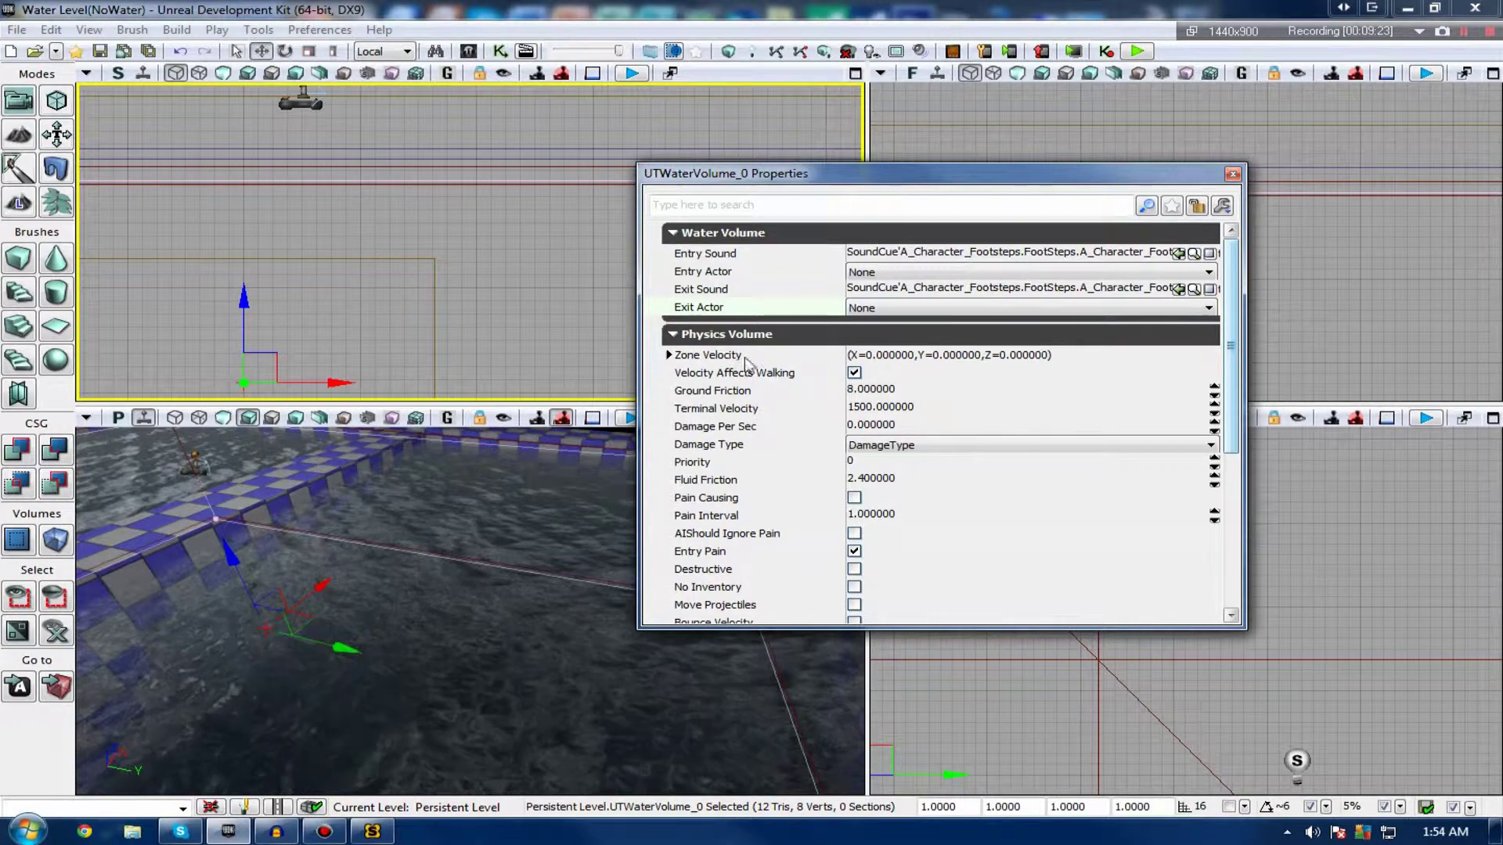
mouse_move(713, 365)
right_drag(540, 551, 337, 552)
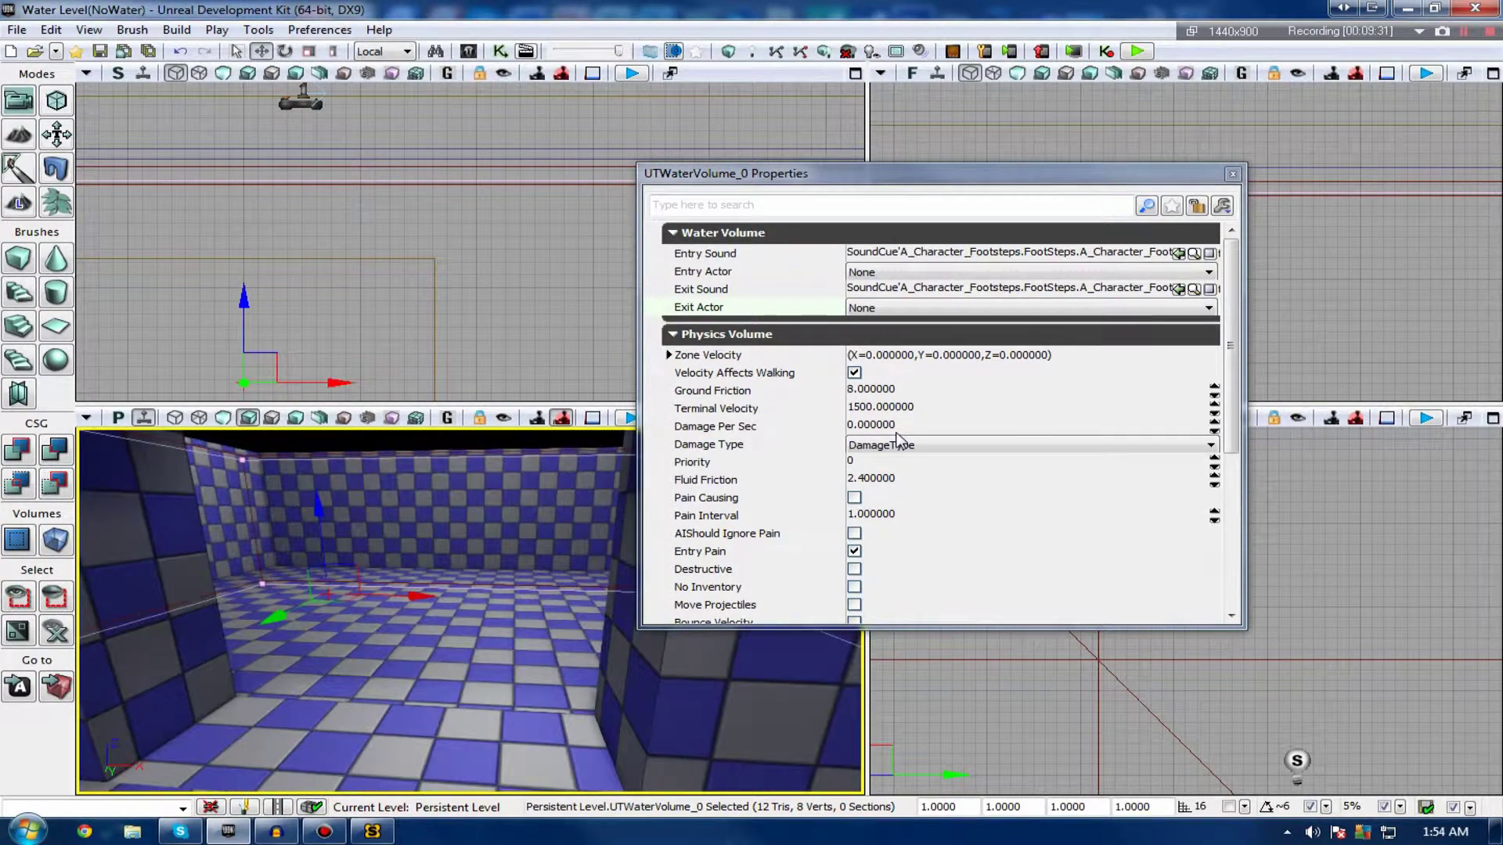
click(897, 433)
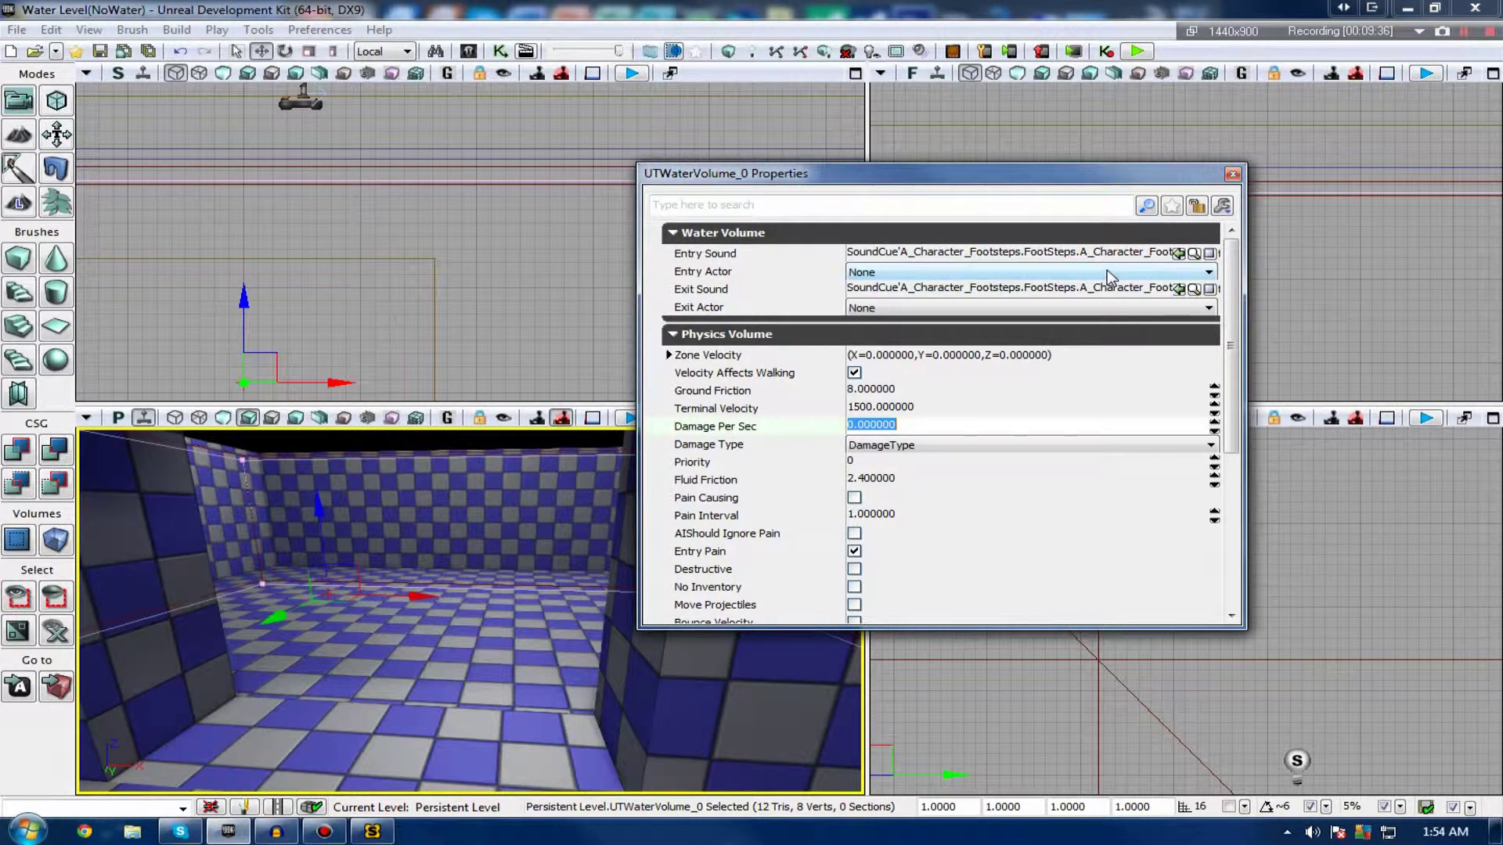
click(1233, 174)
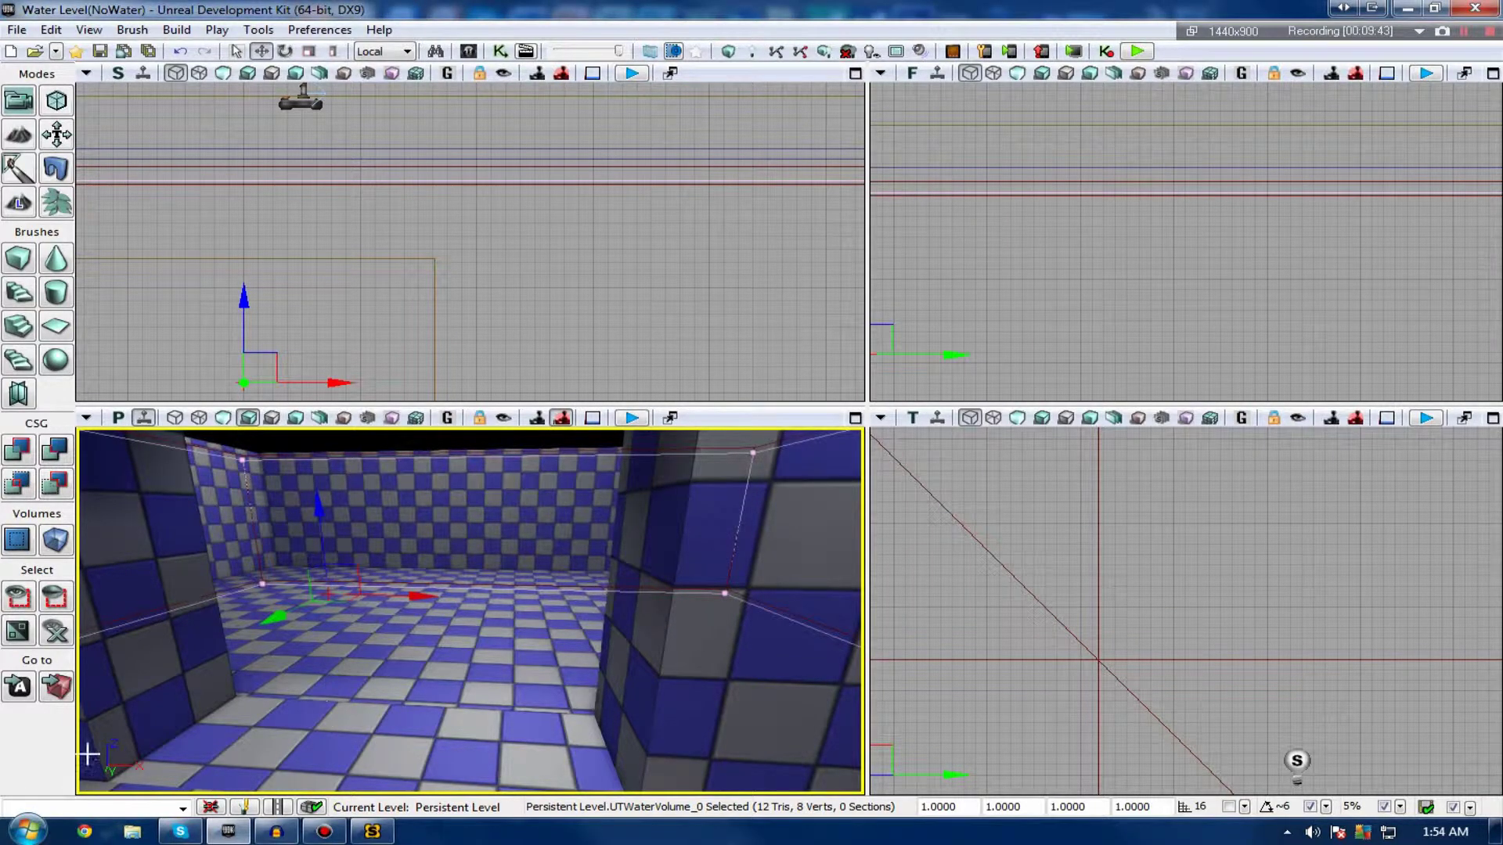
Select the builder brush and lower it in the side view until its upper edge matches the UTWaterVolume's.
right_click(88, 733)
click(547, 626)
right_drag(548, 626, 512, 595)
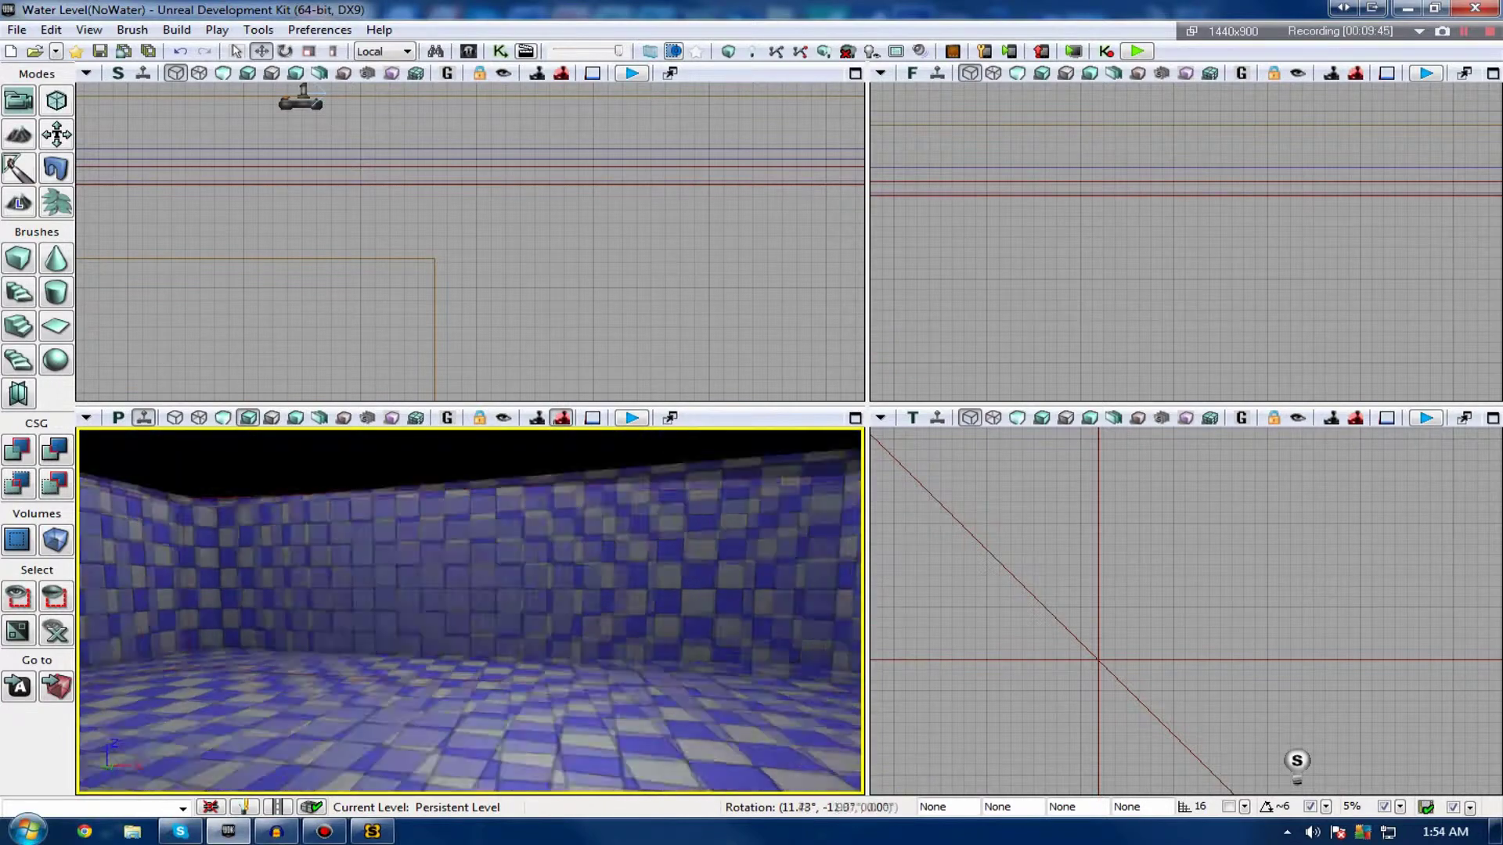
right_drag(391, 631, 636, 626)
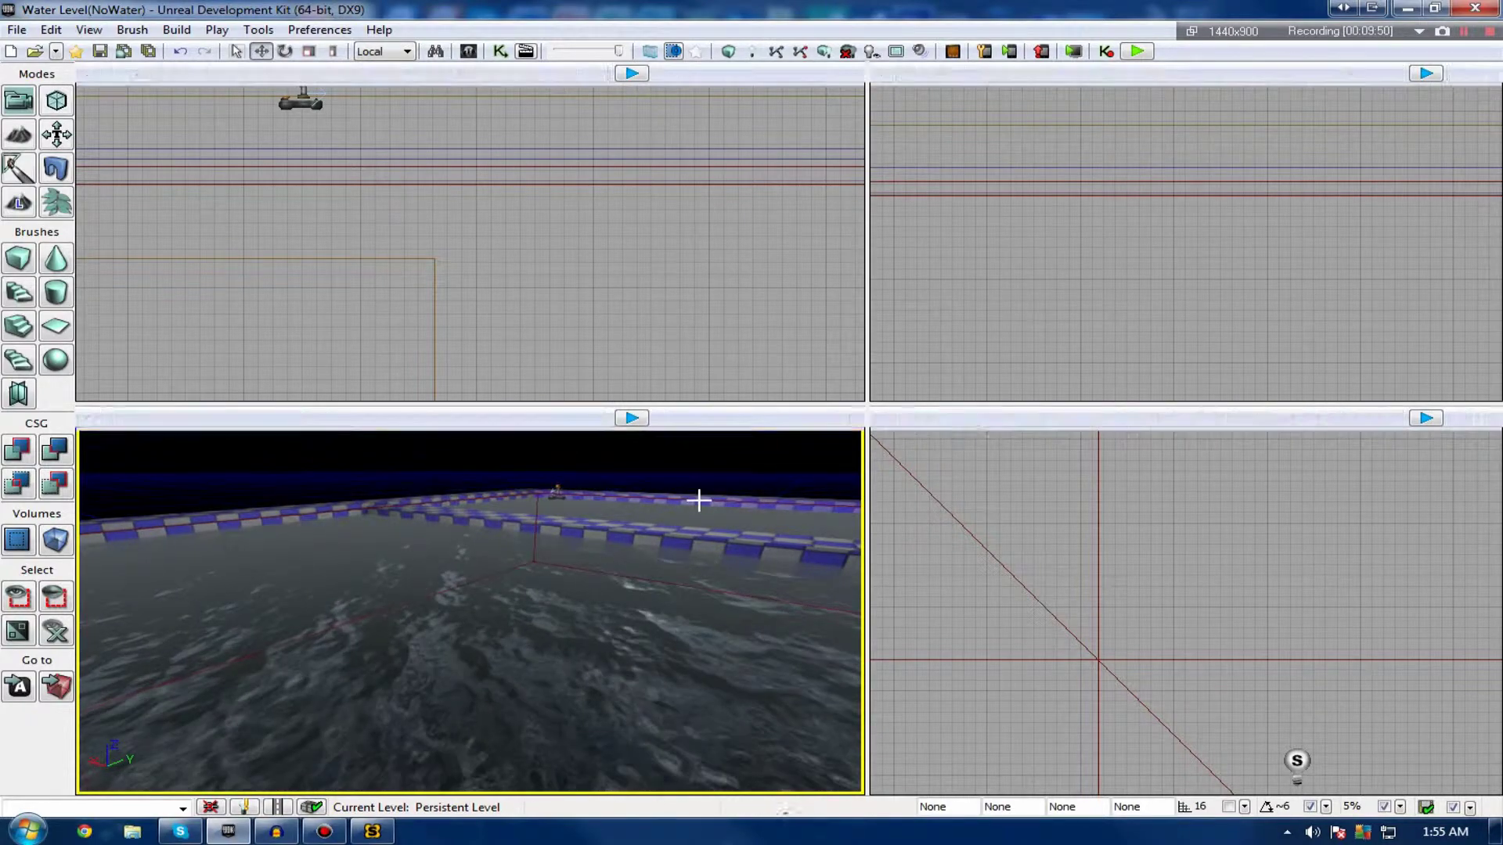
click(699, 500)
drag(544, 371, 572, 317)
drag(345, 259, 357, 286)
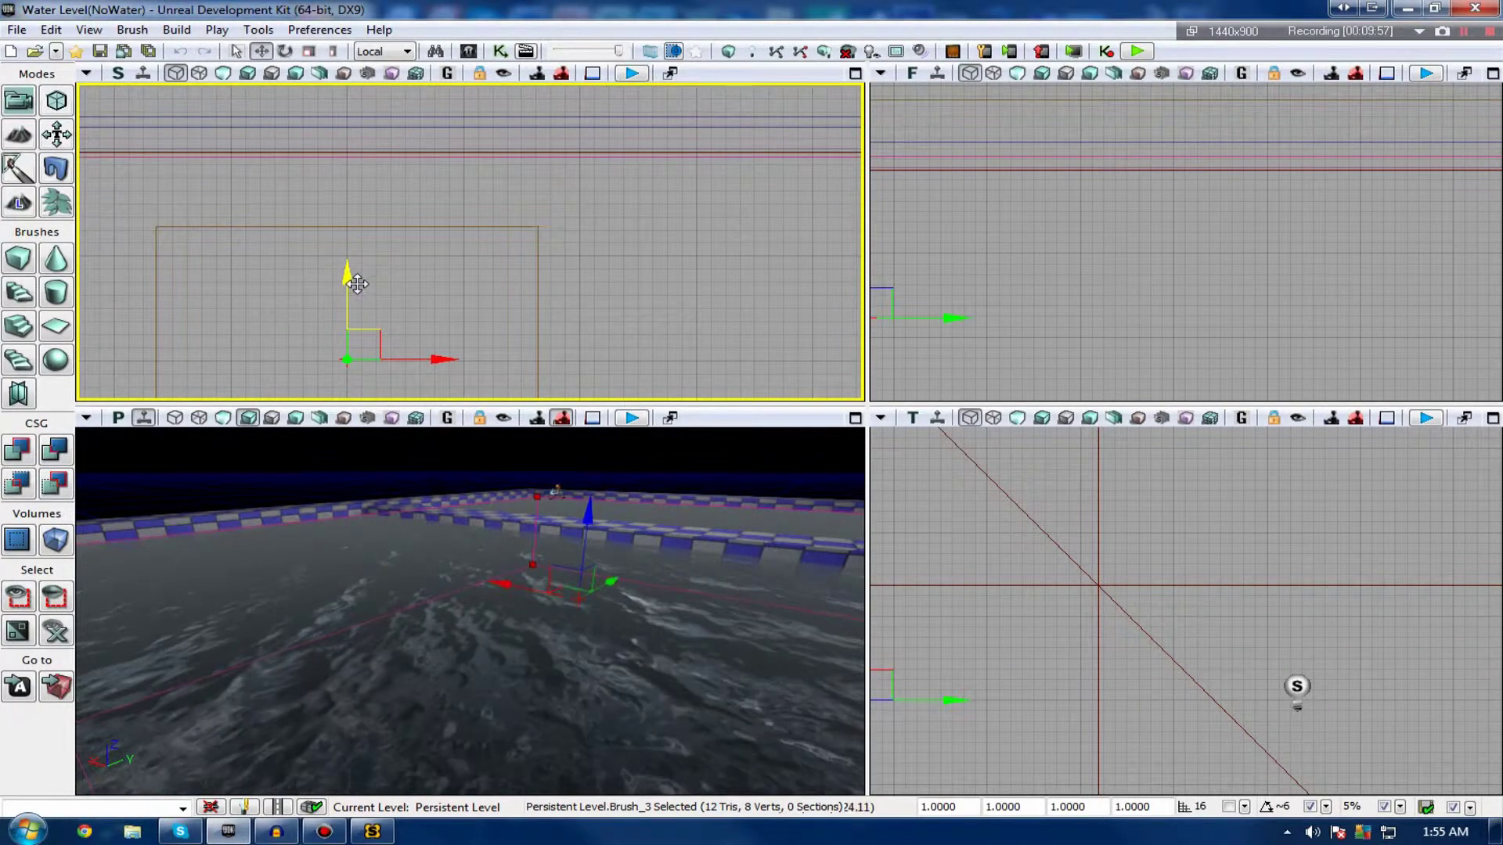
drag(357, 284, 357, 281)
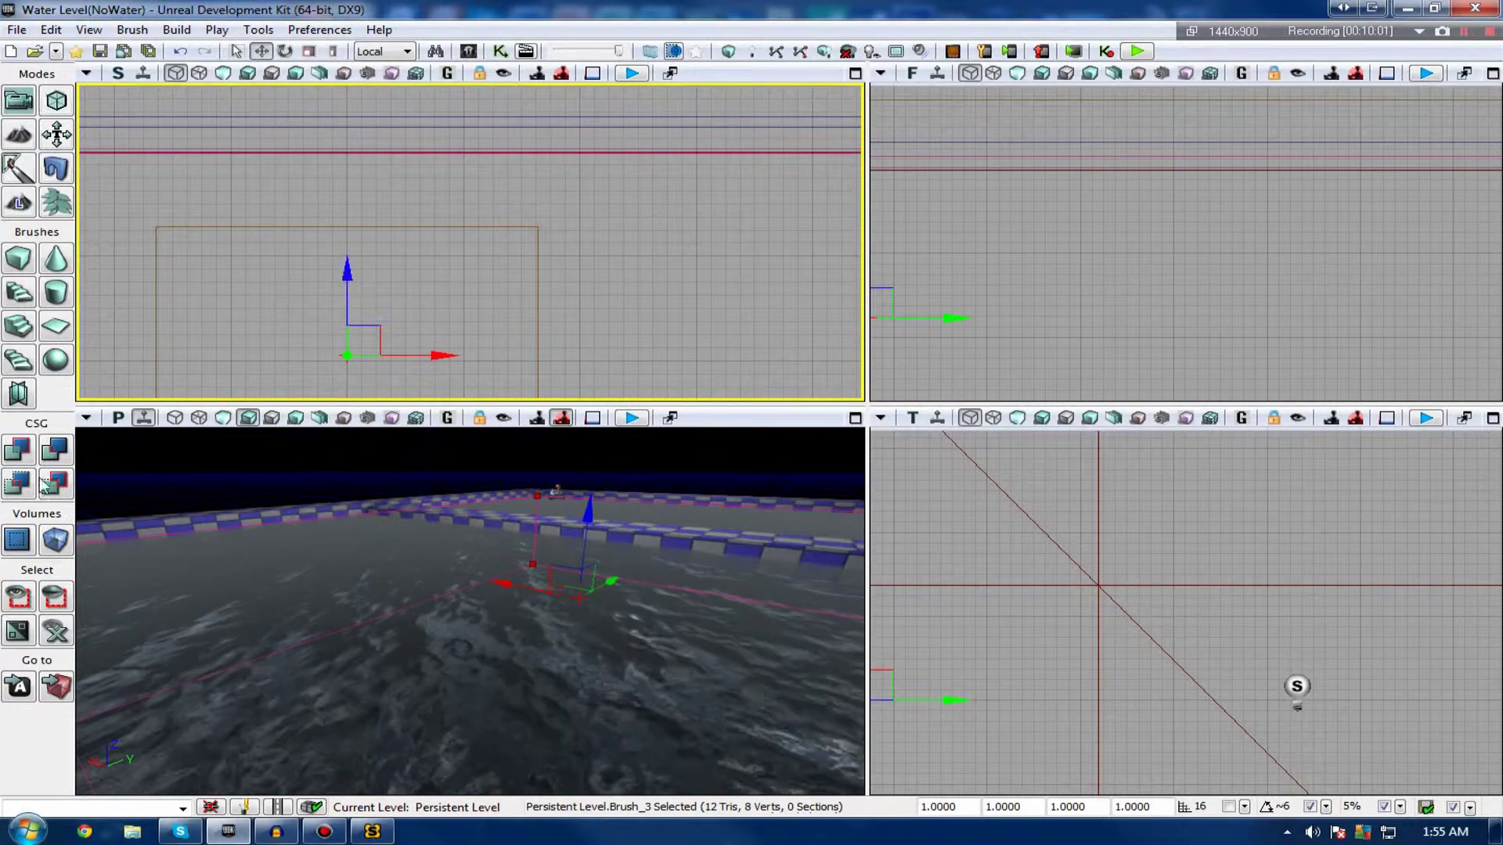
Add a PostProcessVolume from the builder brush so that it covers the same underwater space as the water volume.
click(69, 546)
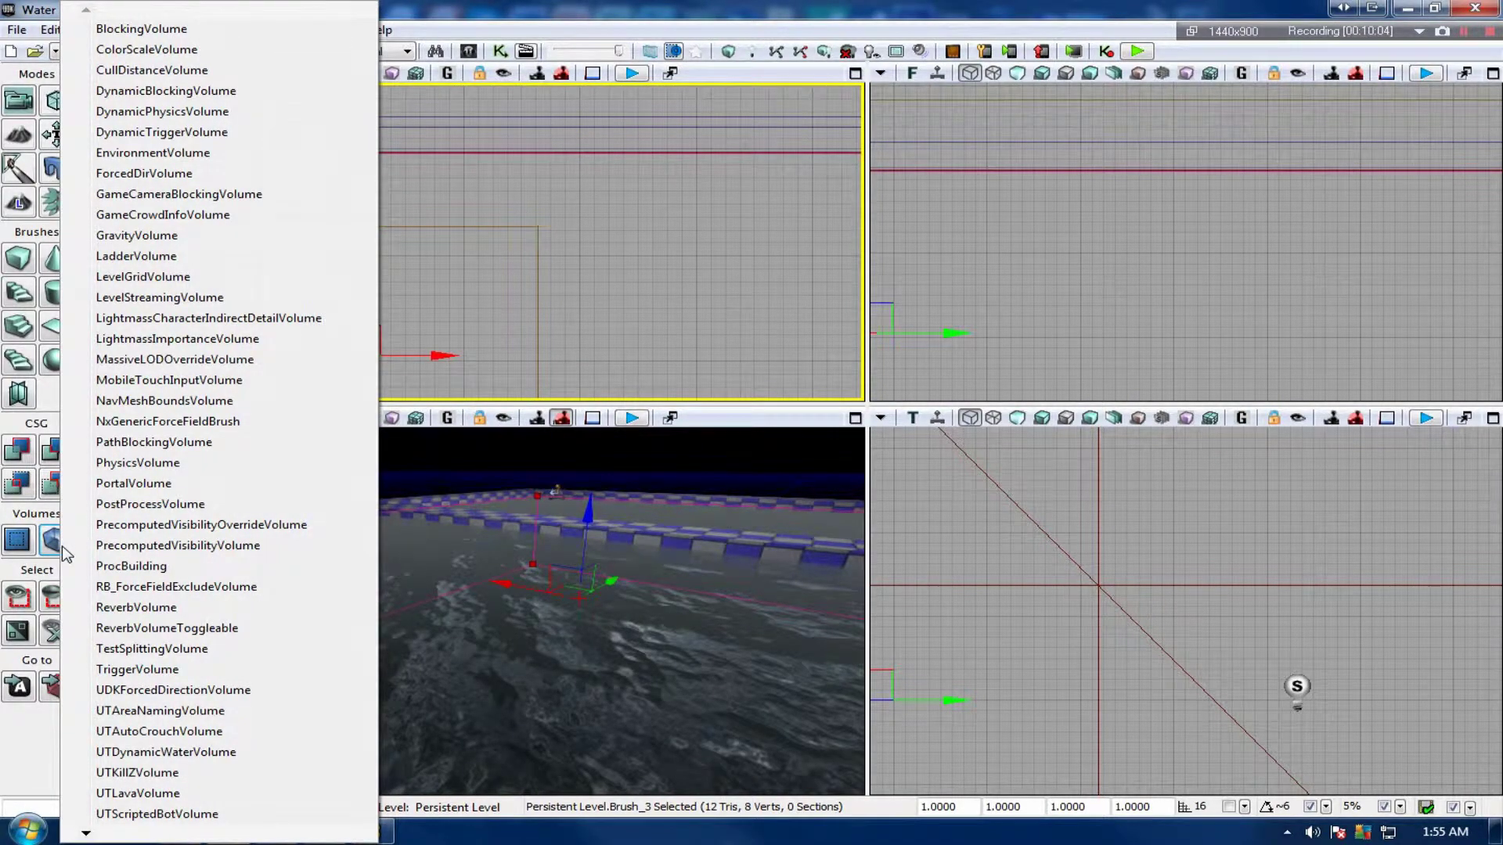
click(470, 595)
right_drag(470, 595, 469, 658)
right_drag(562, 605, 690, 703)
drag(690, 703, 637, 631)
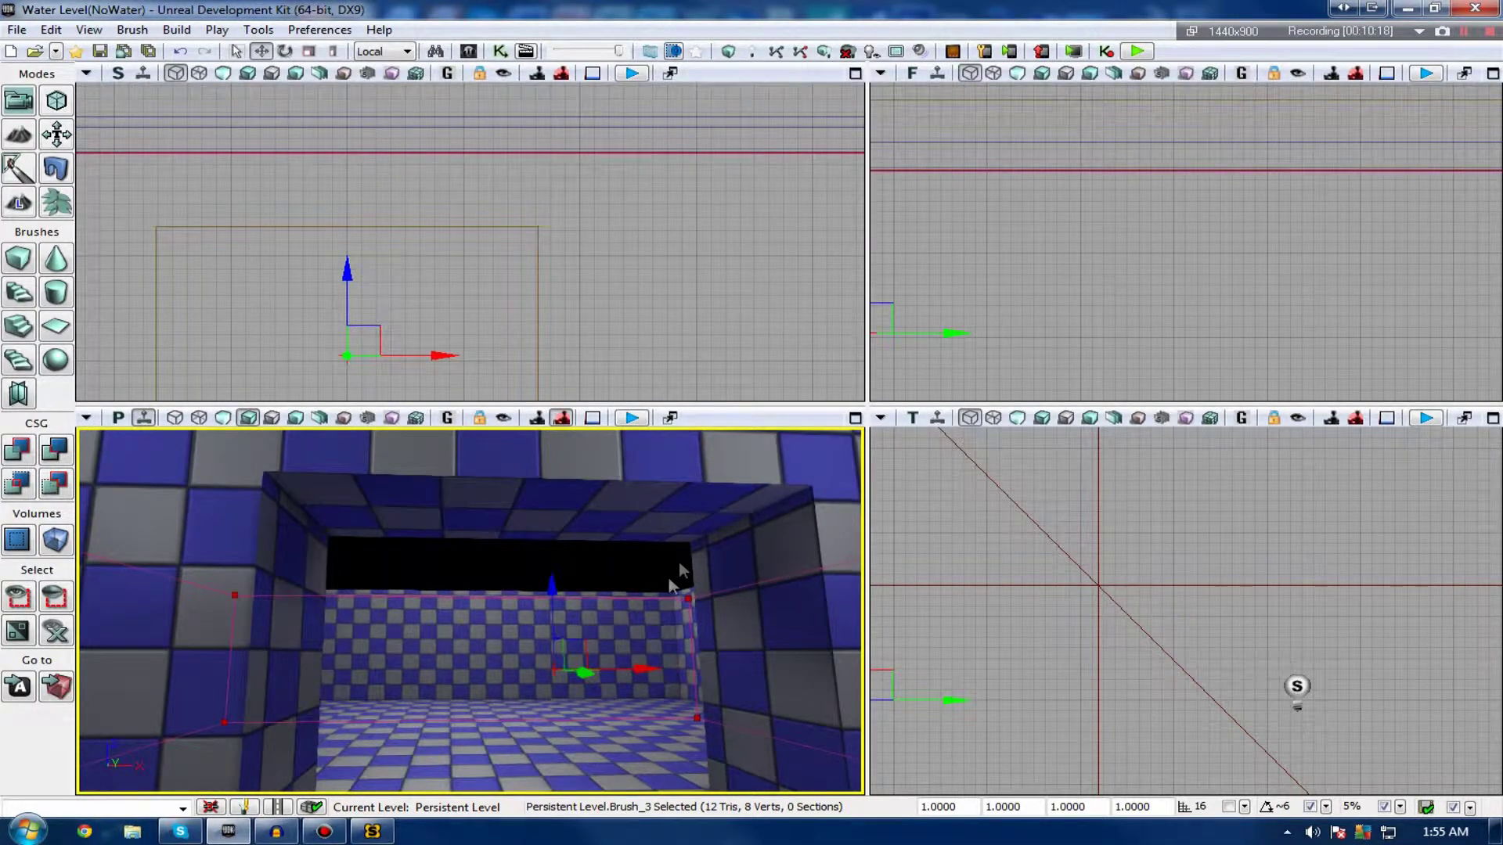
right_click(634, 665)
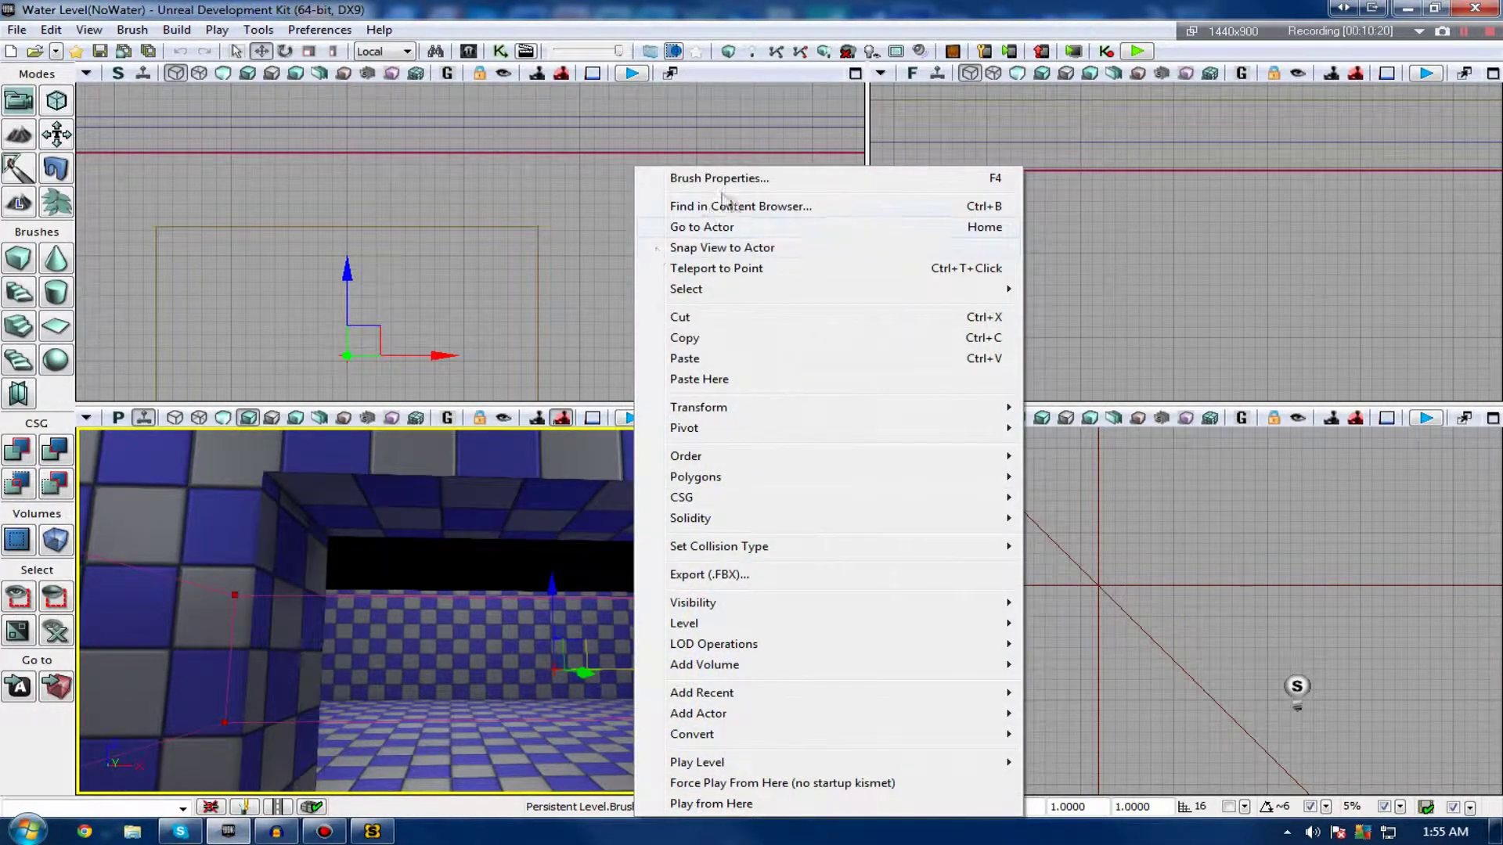
click(56, 542)
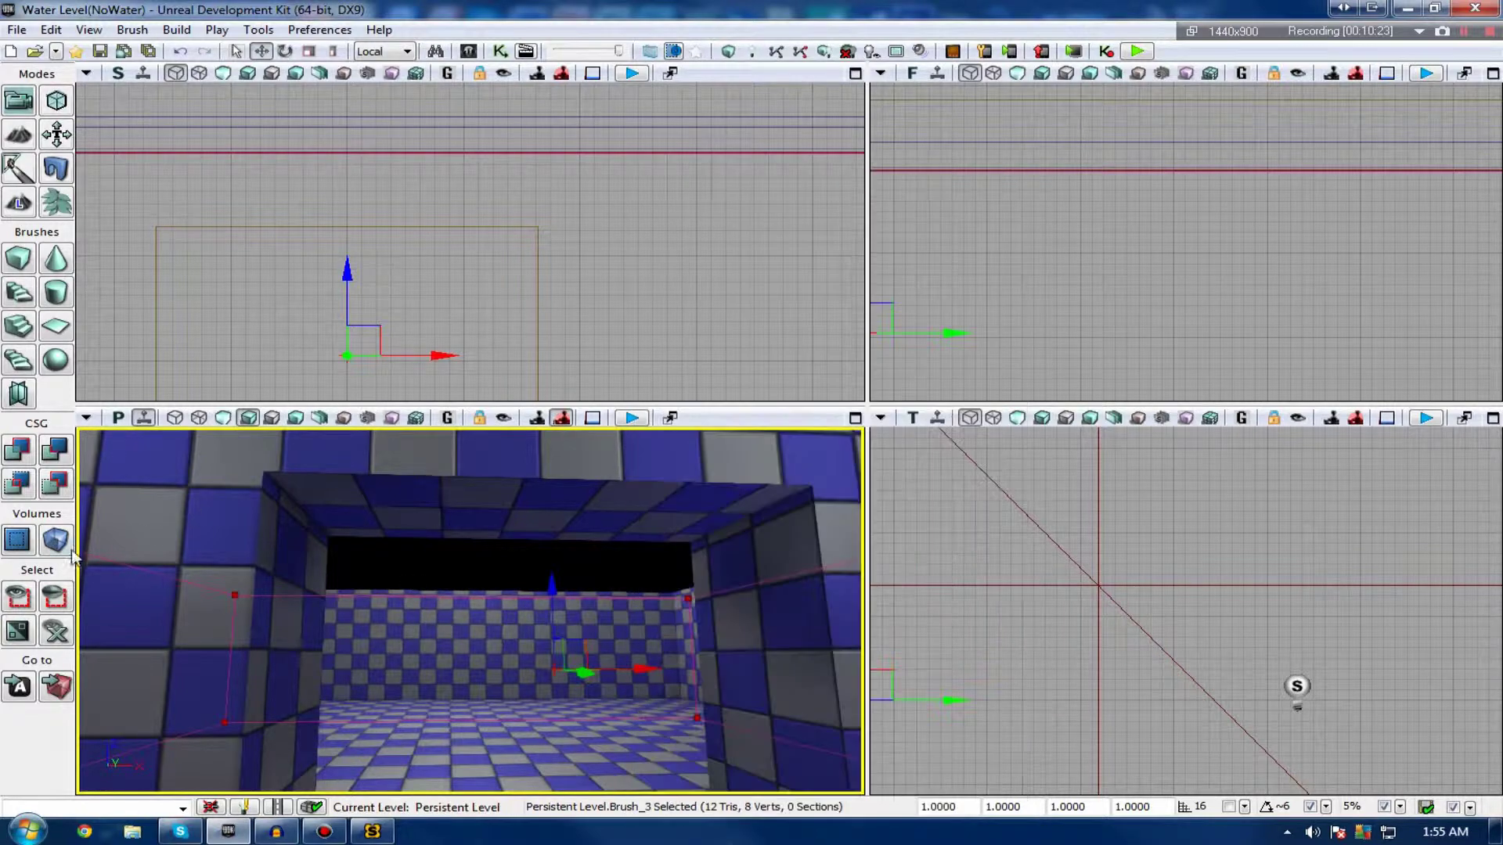
click(56, 542)
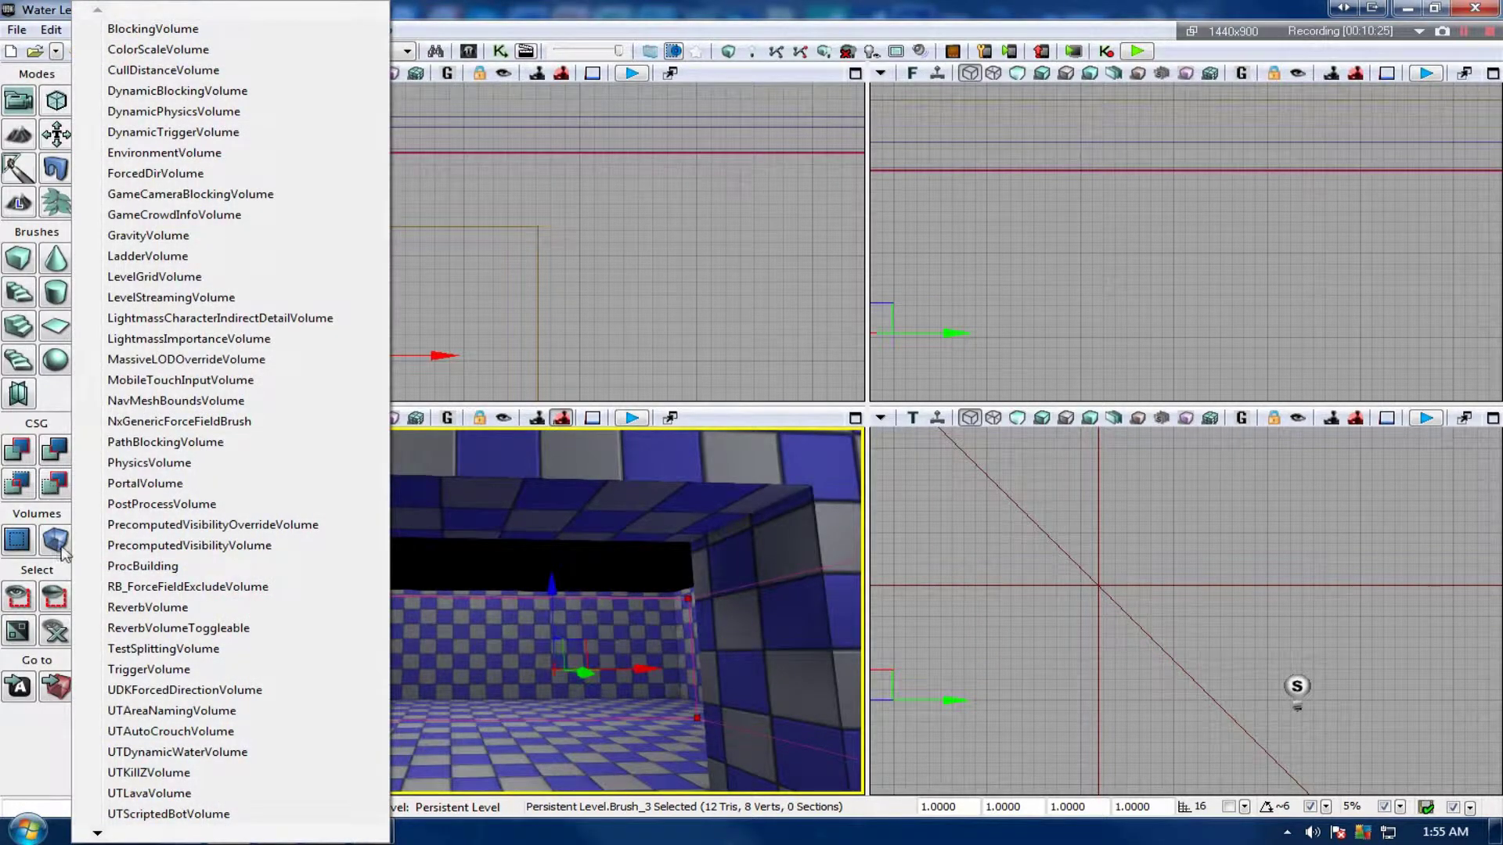
click(188, 505)
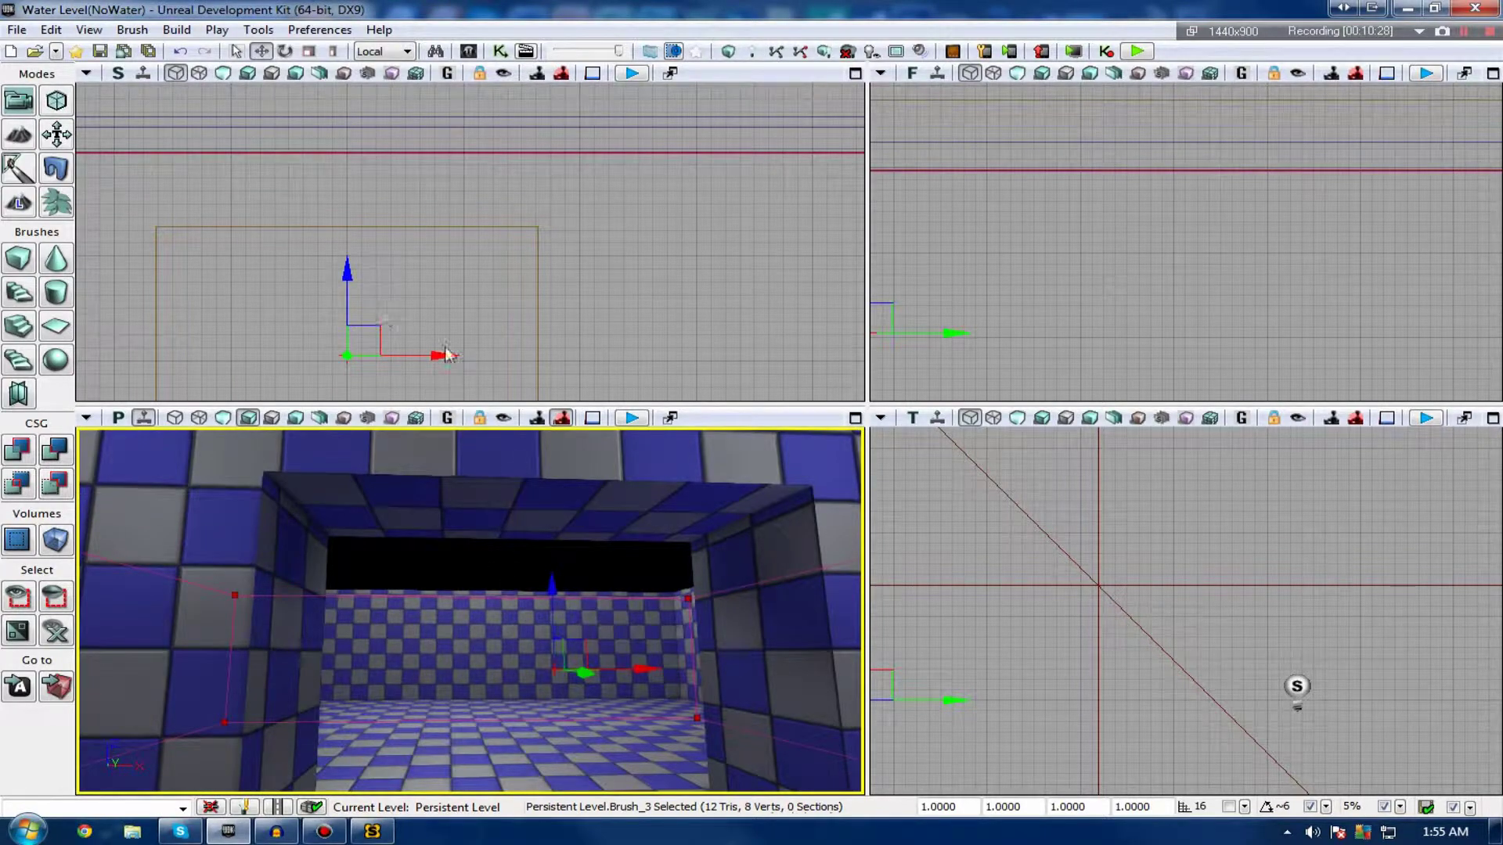
Raise the builder brush clear of the PostProcessVolume in the side view, select that volume and open its properties.
drag(345, 274, 362, 191)
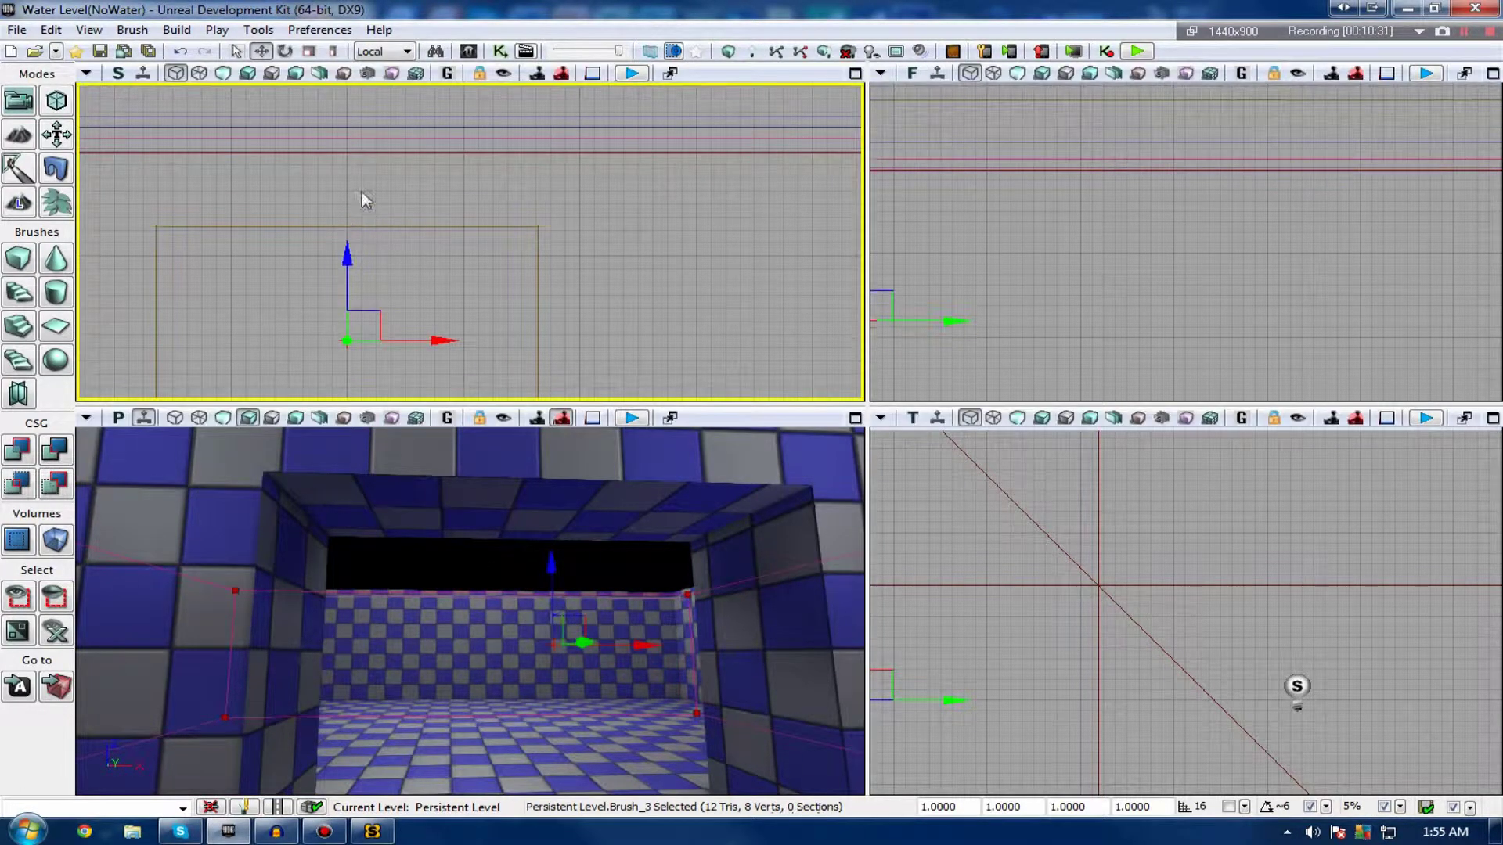
click(376, 184)
scroll(378, 186, up, 6)
right_drag(411, 126, 453, 326)
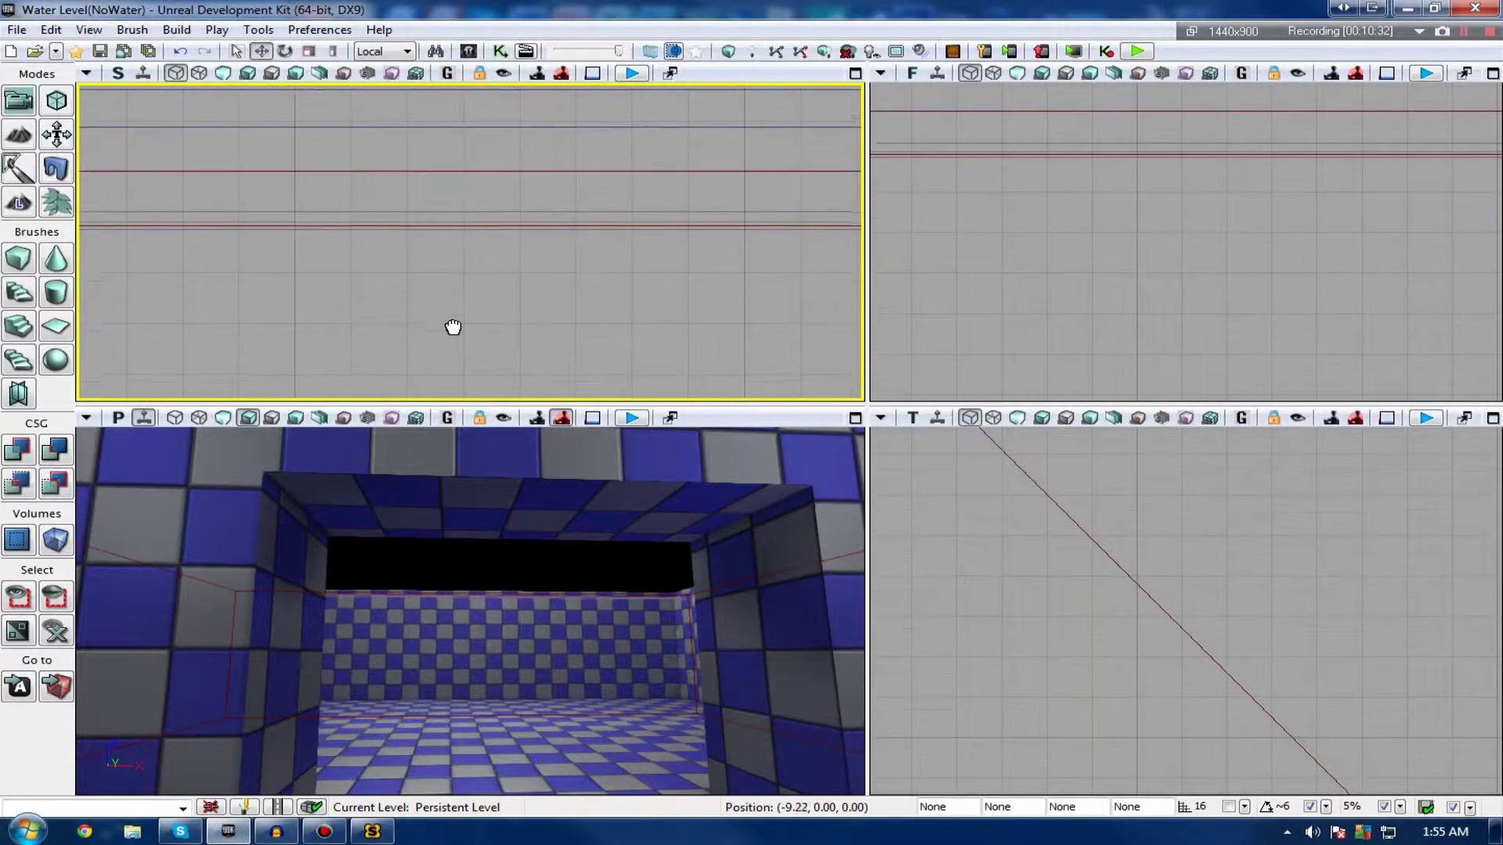
right_click(467, 229)
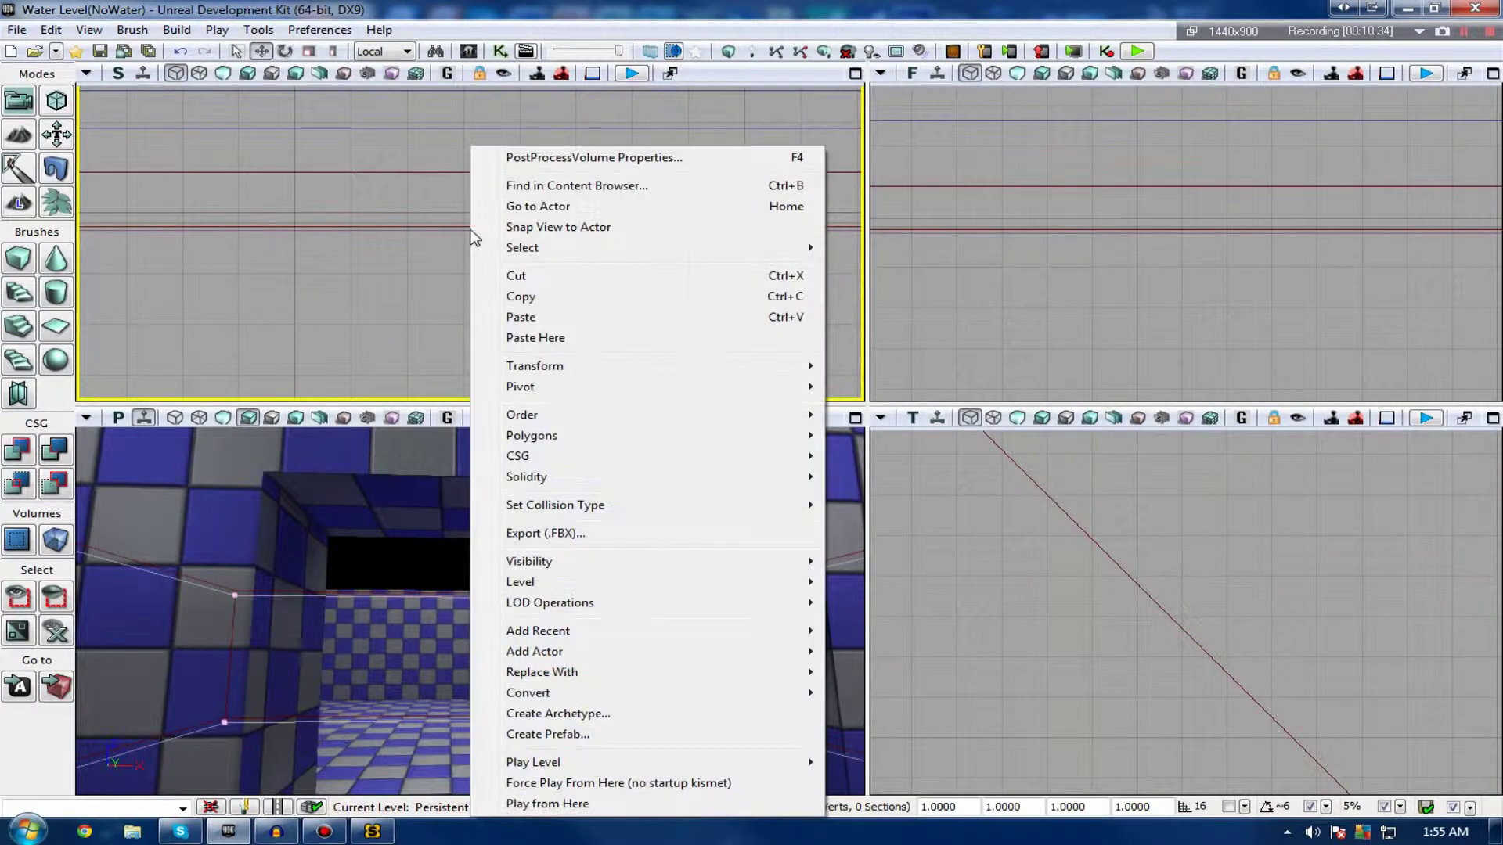
click(452, 229)
right_click(451, 230)
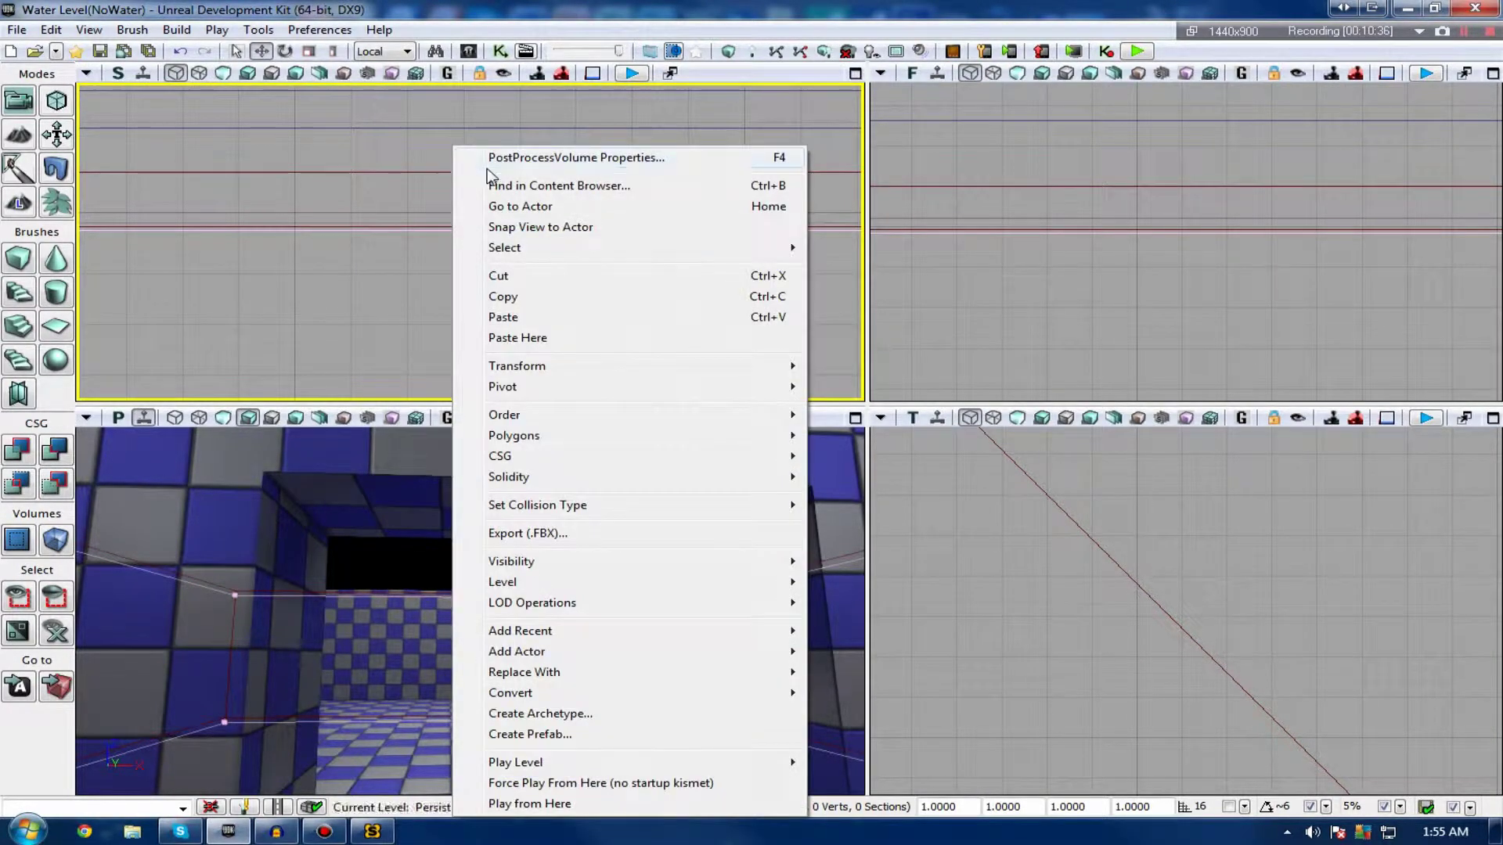
click(528, 161)
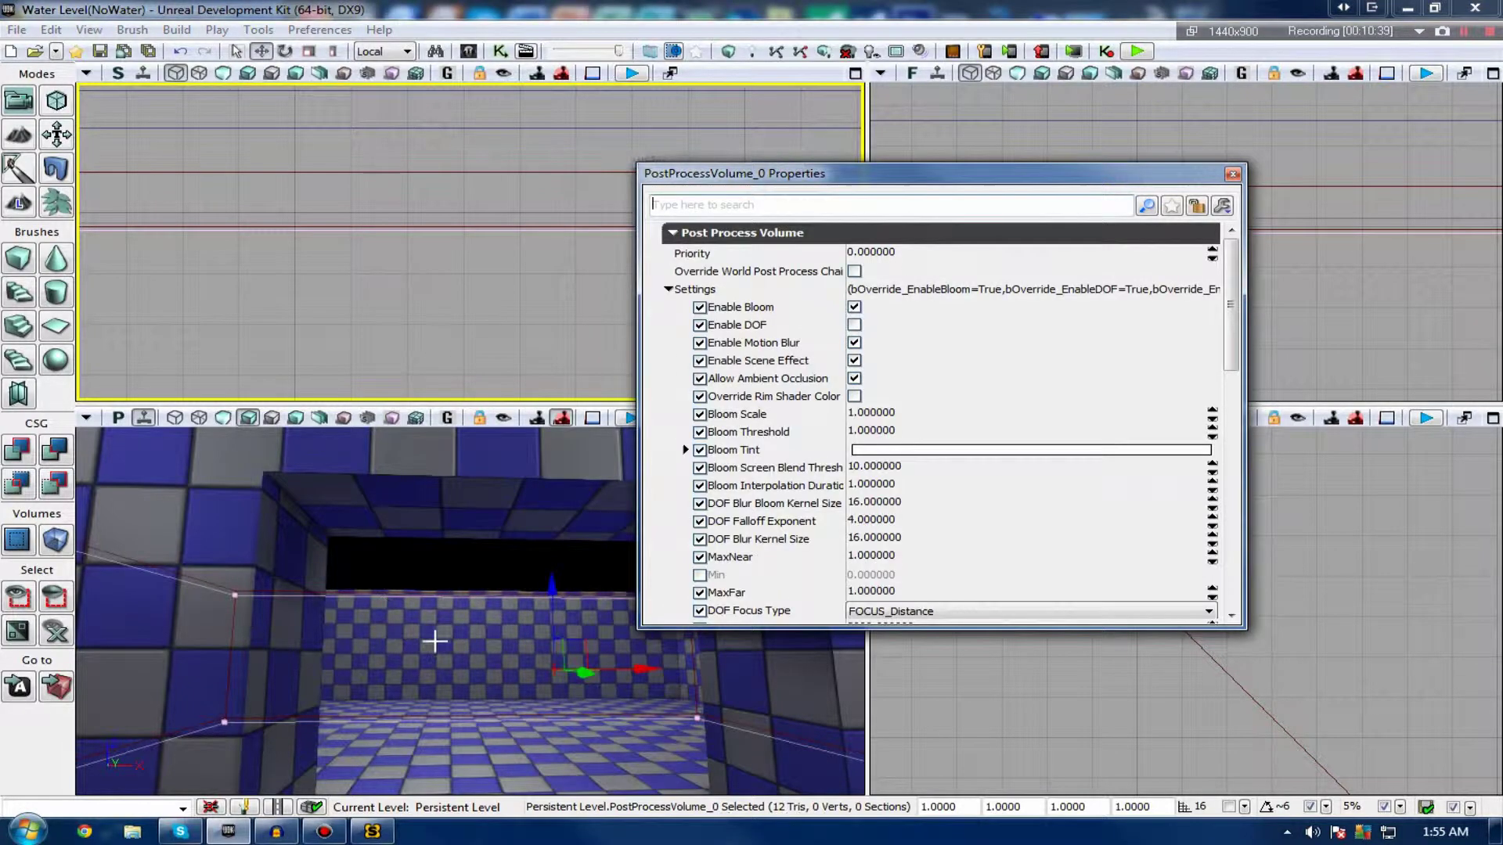
Look through the underwater area and turn on Enable DOF in the PostProcessVolume's settings.
right_drag(432, 641, 525, 583)
drag(436, 641, 656, 625)
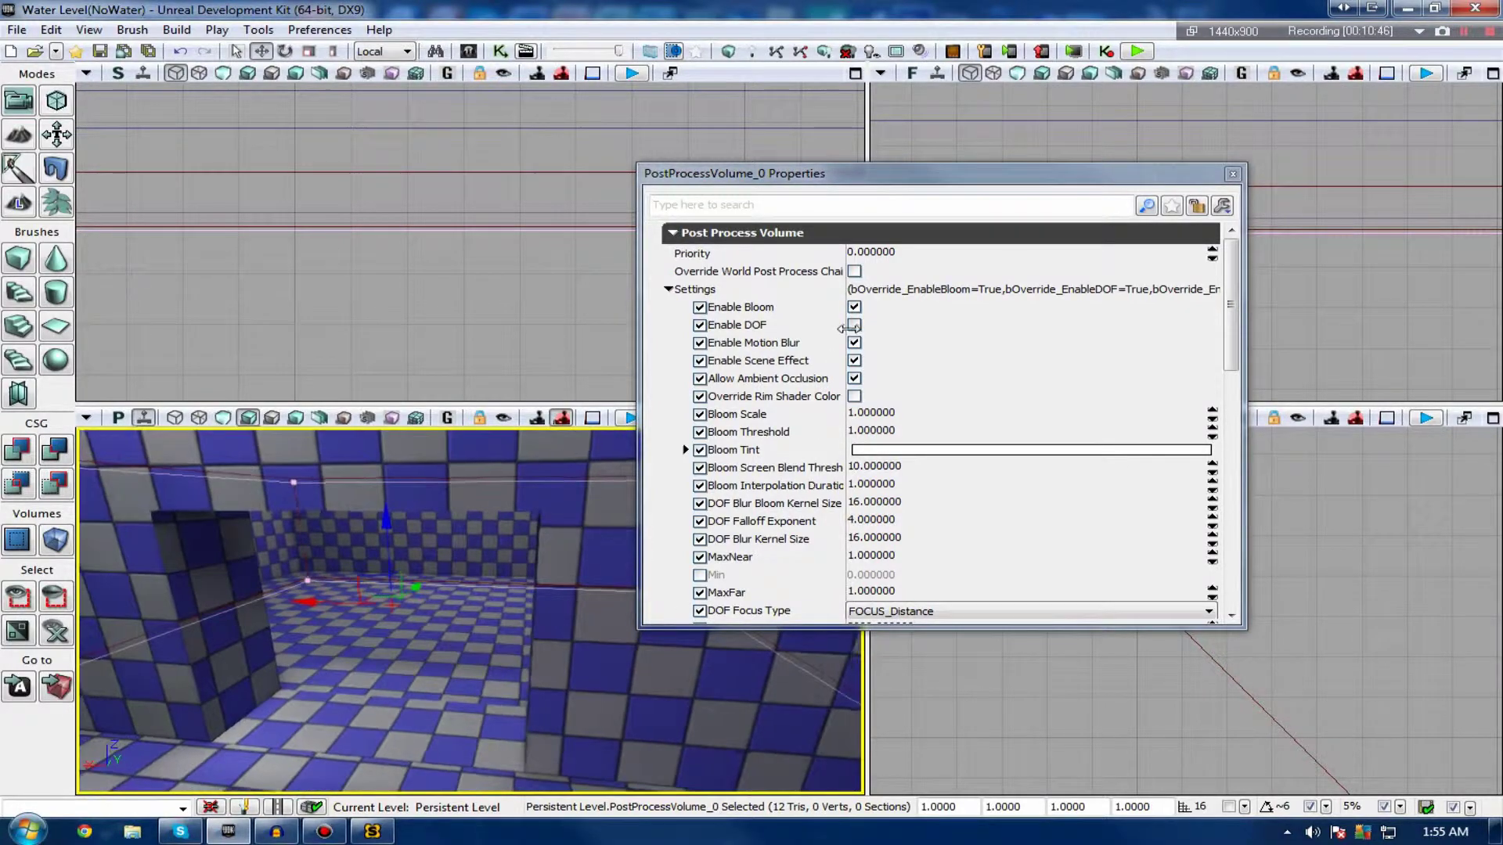
click(855, 326)
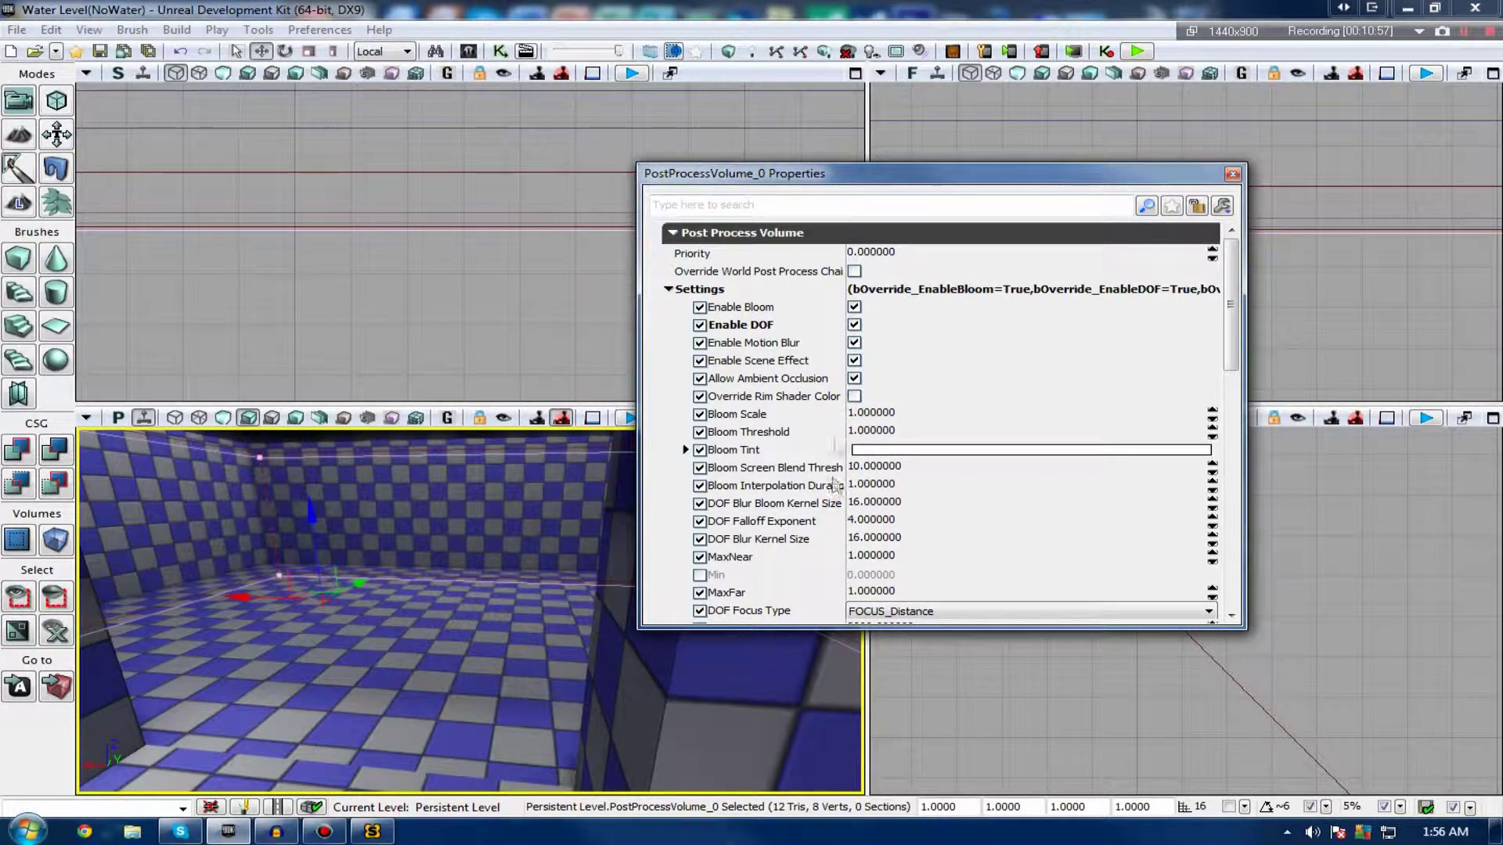
Set the PostProcessVolume's DOF Blur Kernel Size to 50.
scroll(1225, 375, down, 2)
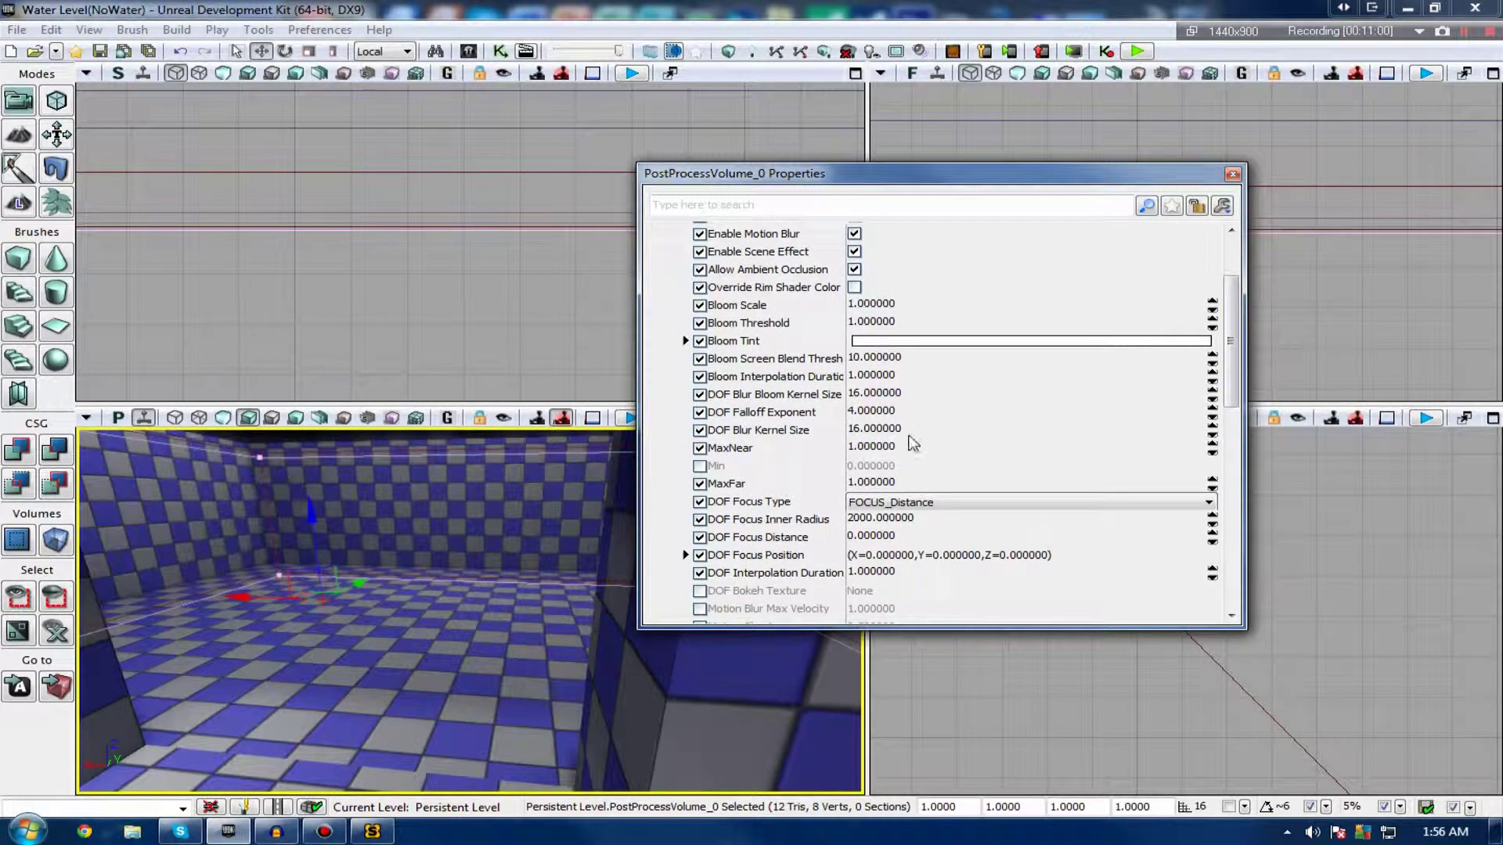
click(909, 434)
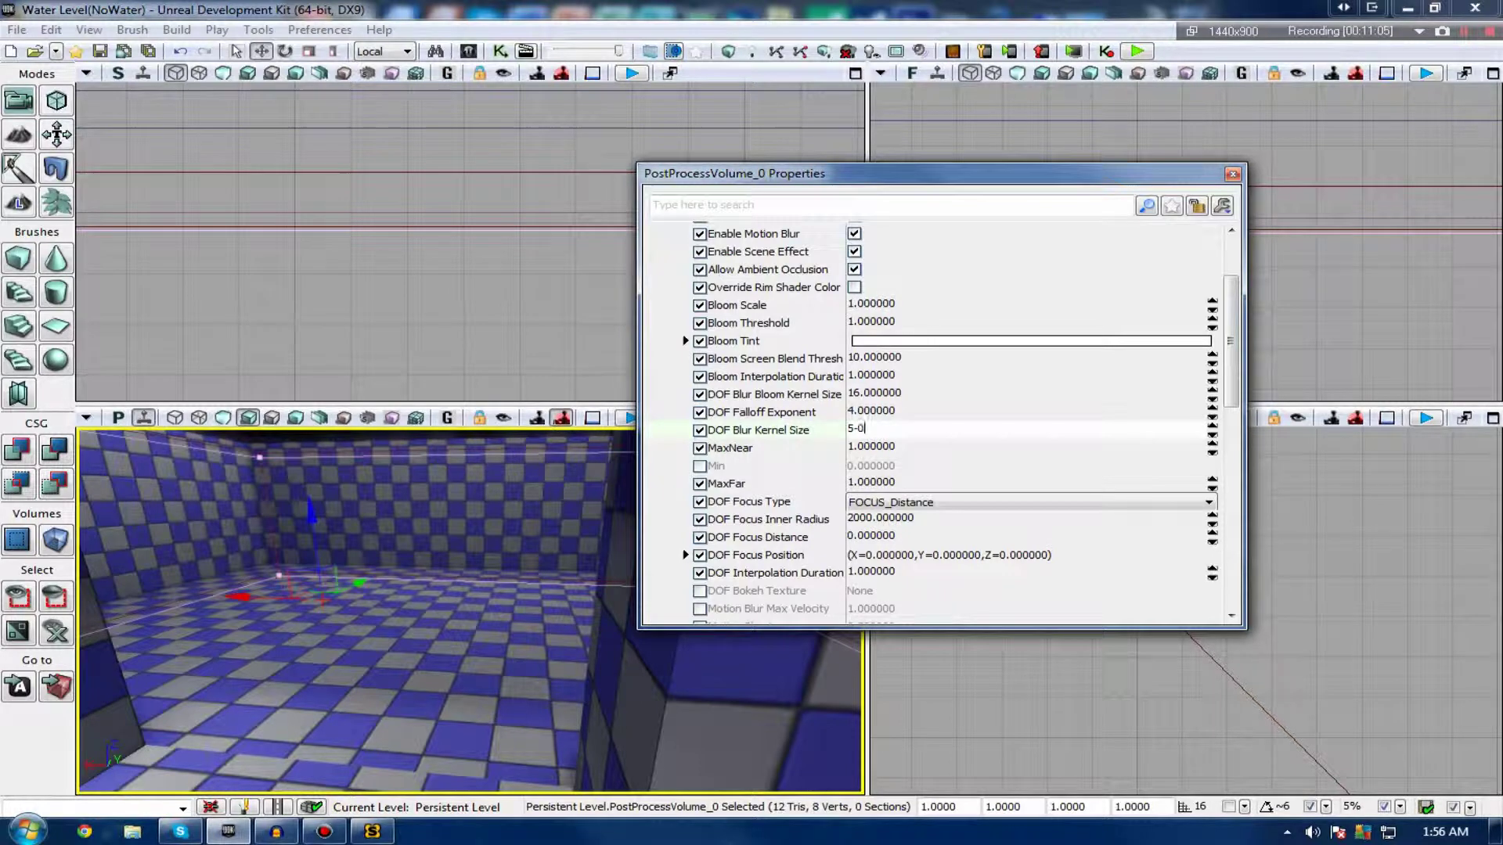
text(50)
key(Return)
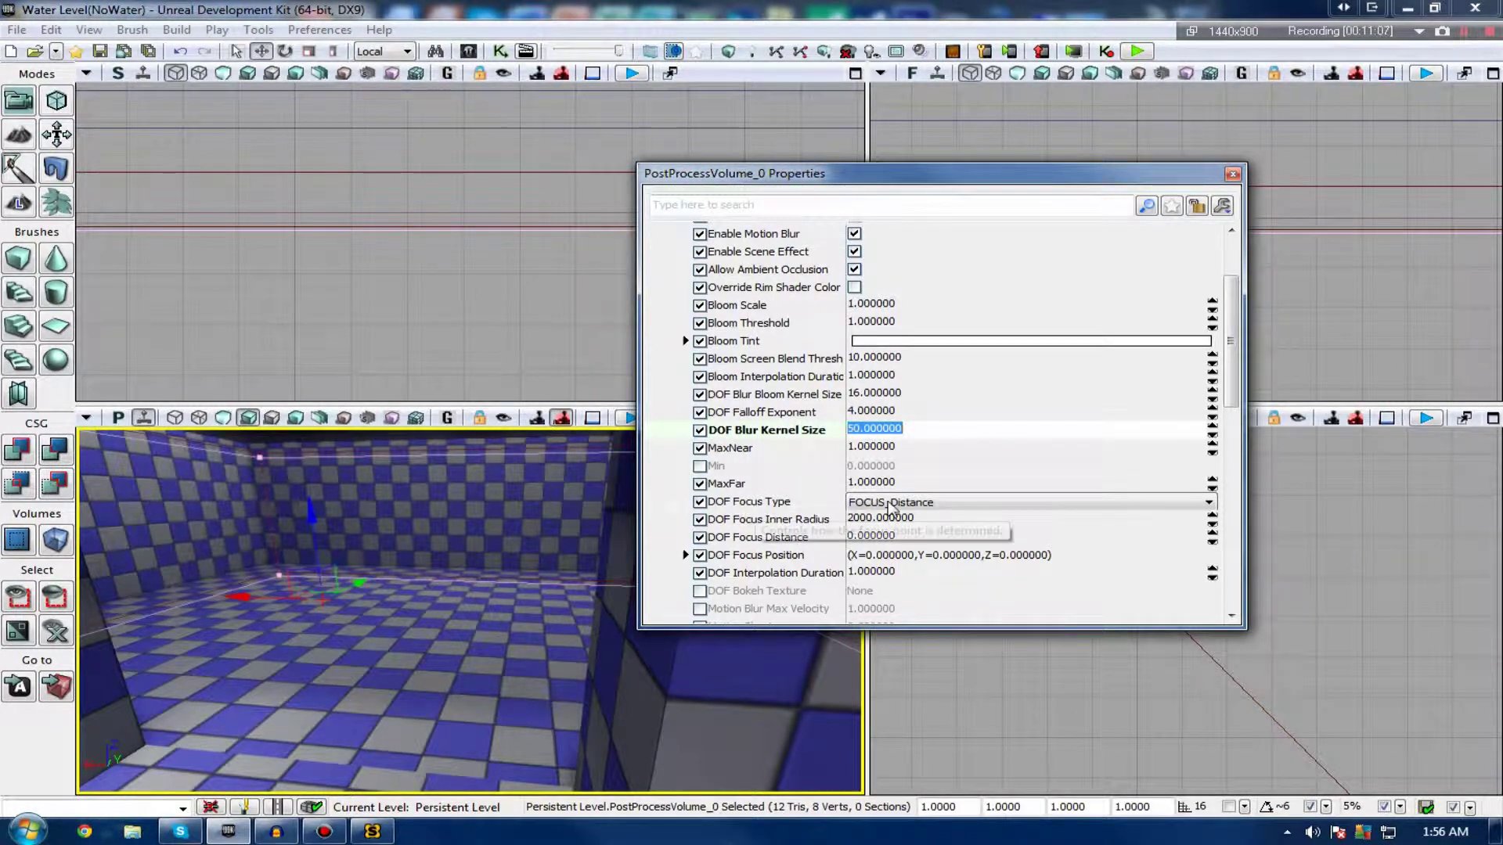
Try a DOF Focus Inner Radius of 50, settle on 250, and look around underwater to judge the blur.
click(870, 523)
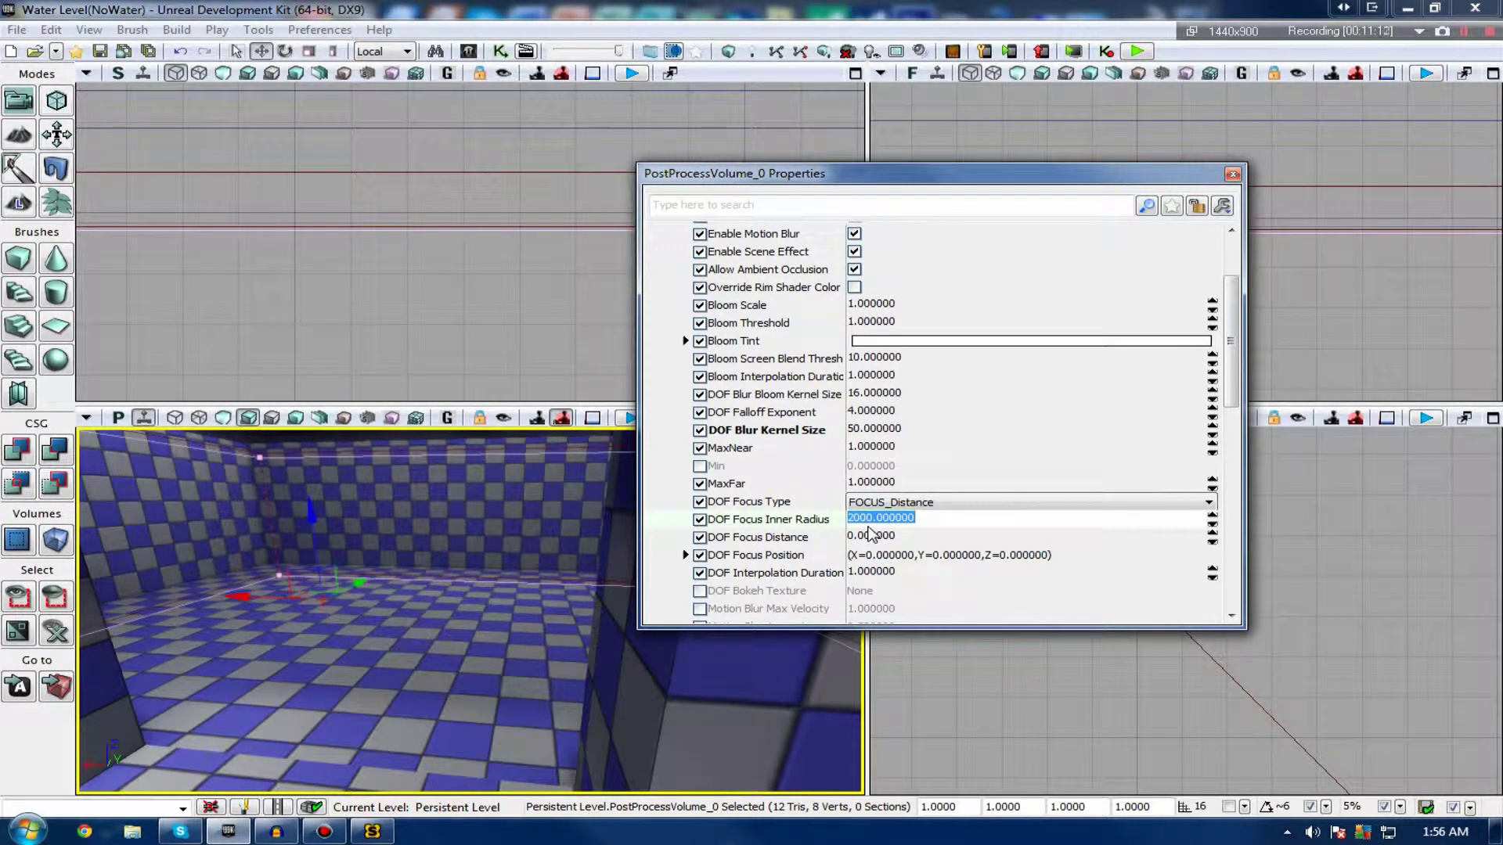
text(50)
key(Return)
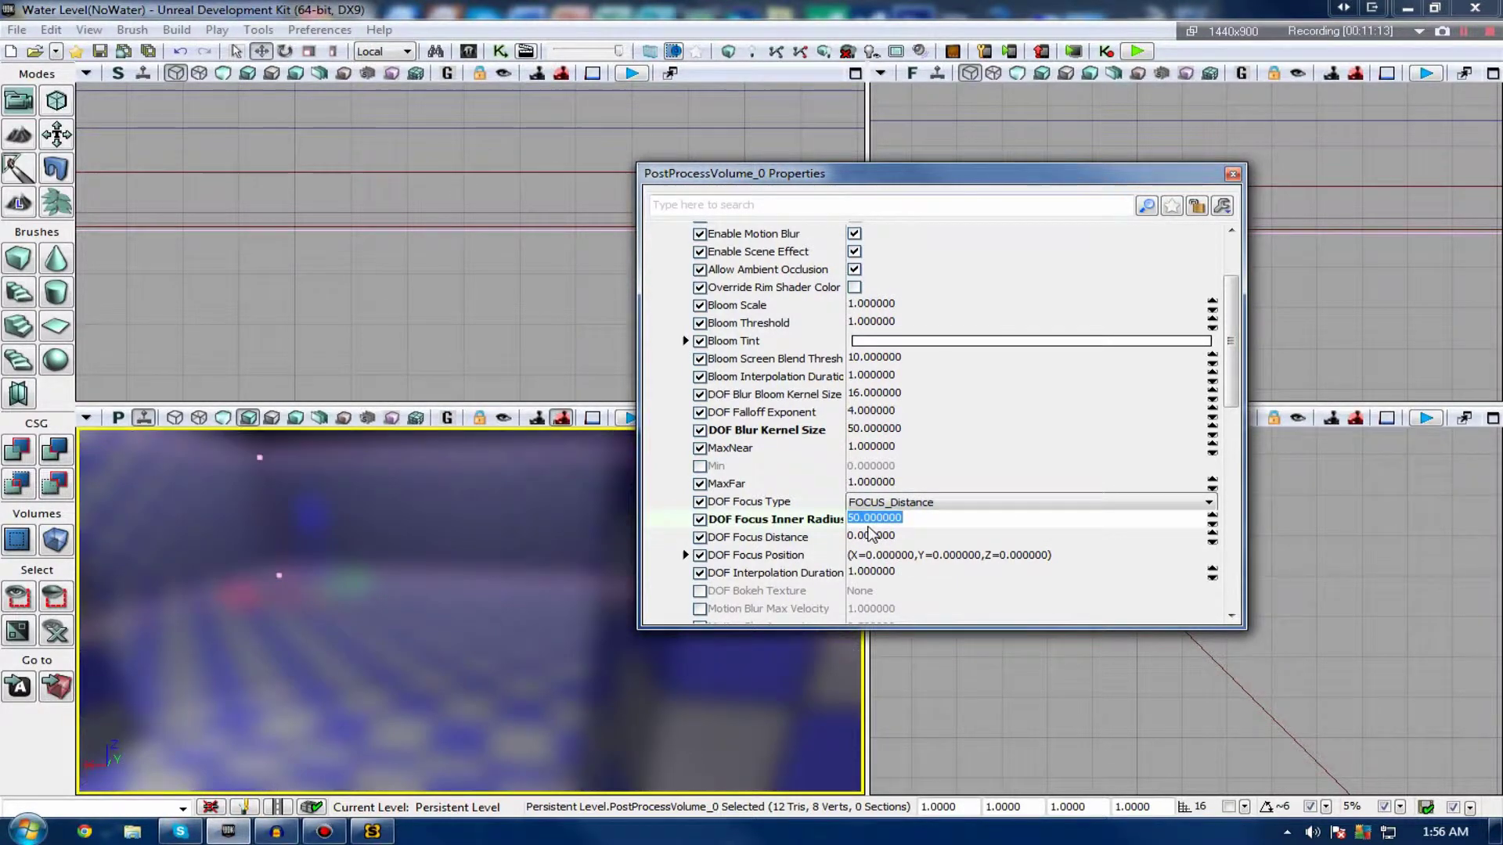
text(250)
key(Return)
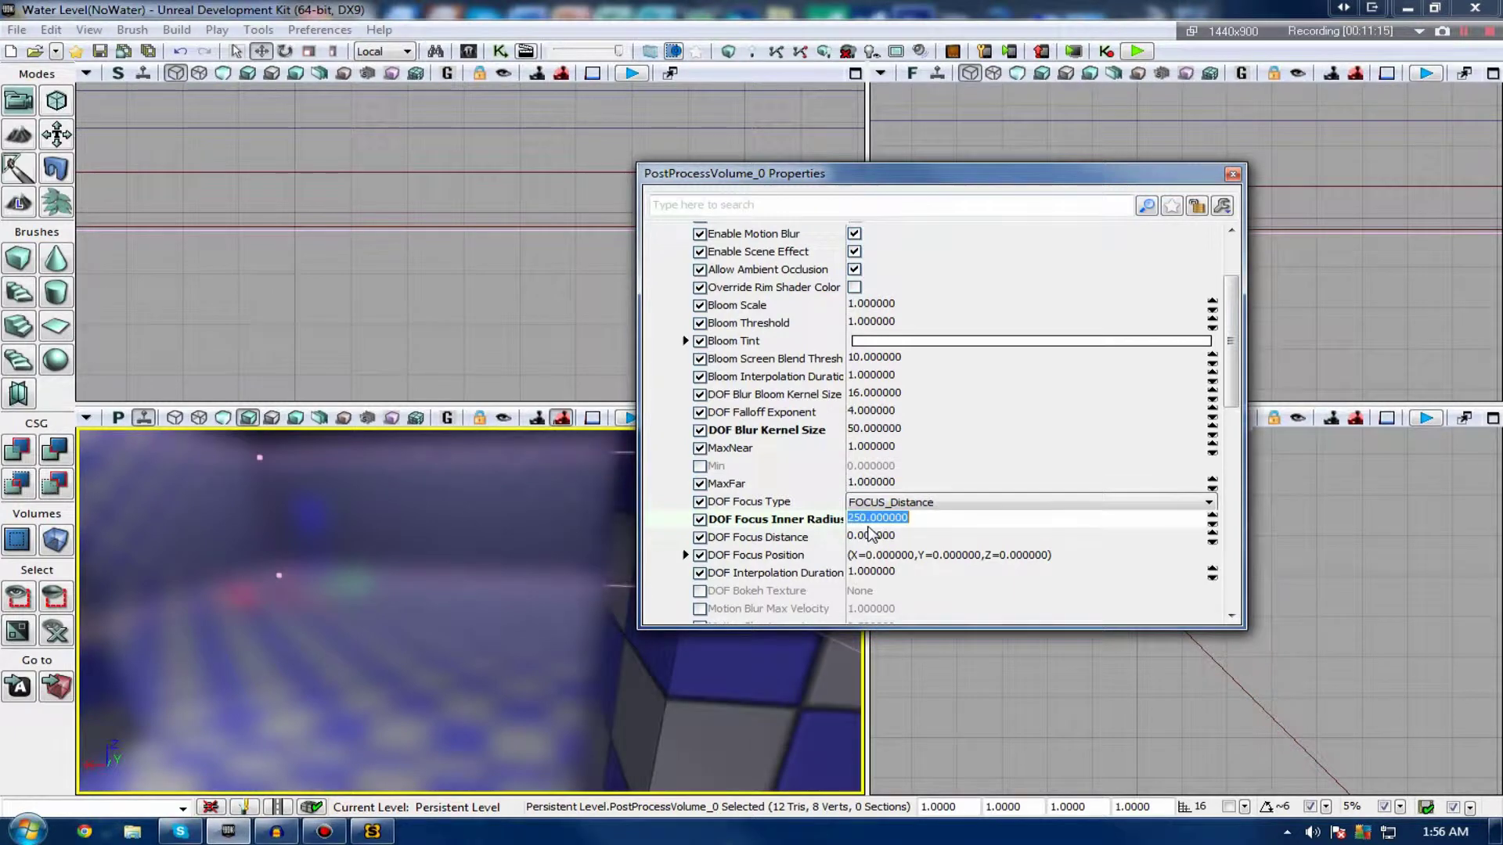
right_drag(354, 527, 462, 619)
drag(285, 556, 276, 558)
right_drag(276, 559, 368, 563)
Set the Bloom Scale to 2 and briefly play-test the level in the perspective viewport.
click(904, 305)
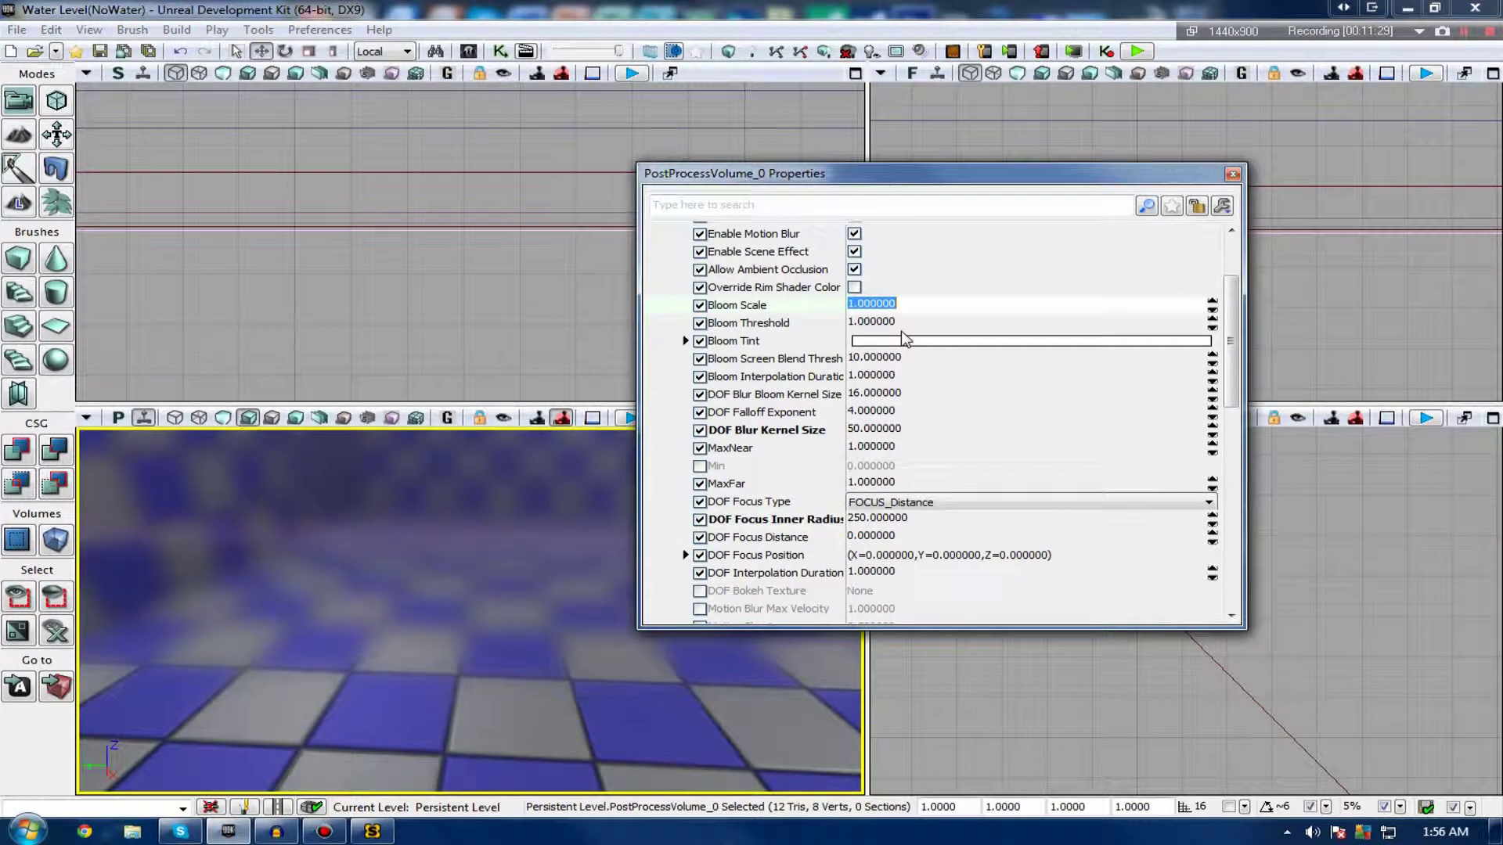
key(Return)
click(629, 418)
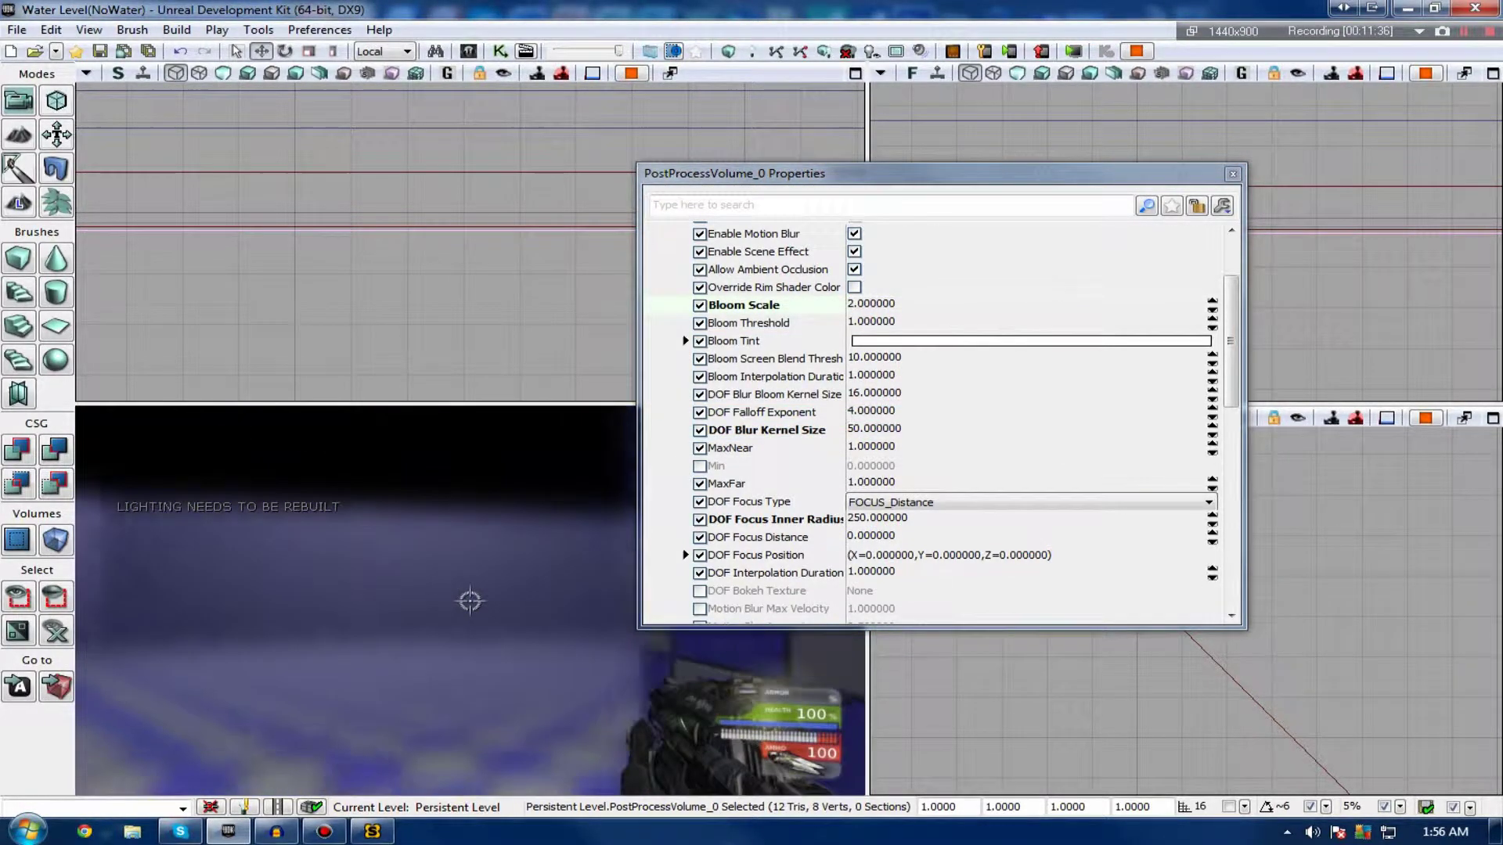
key(Escape)
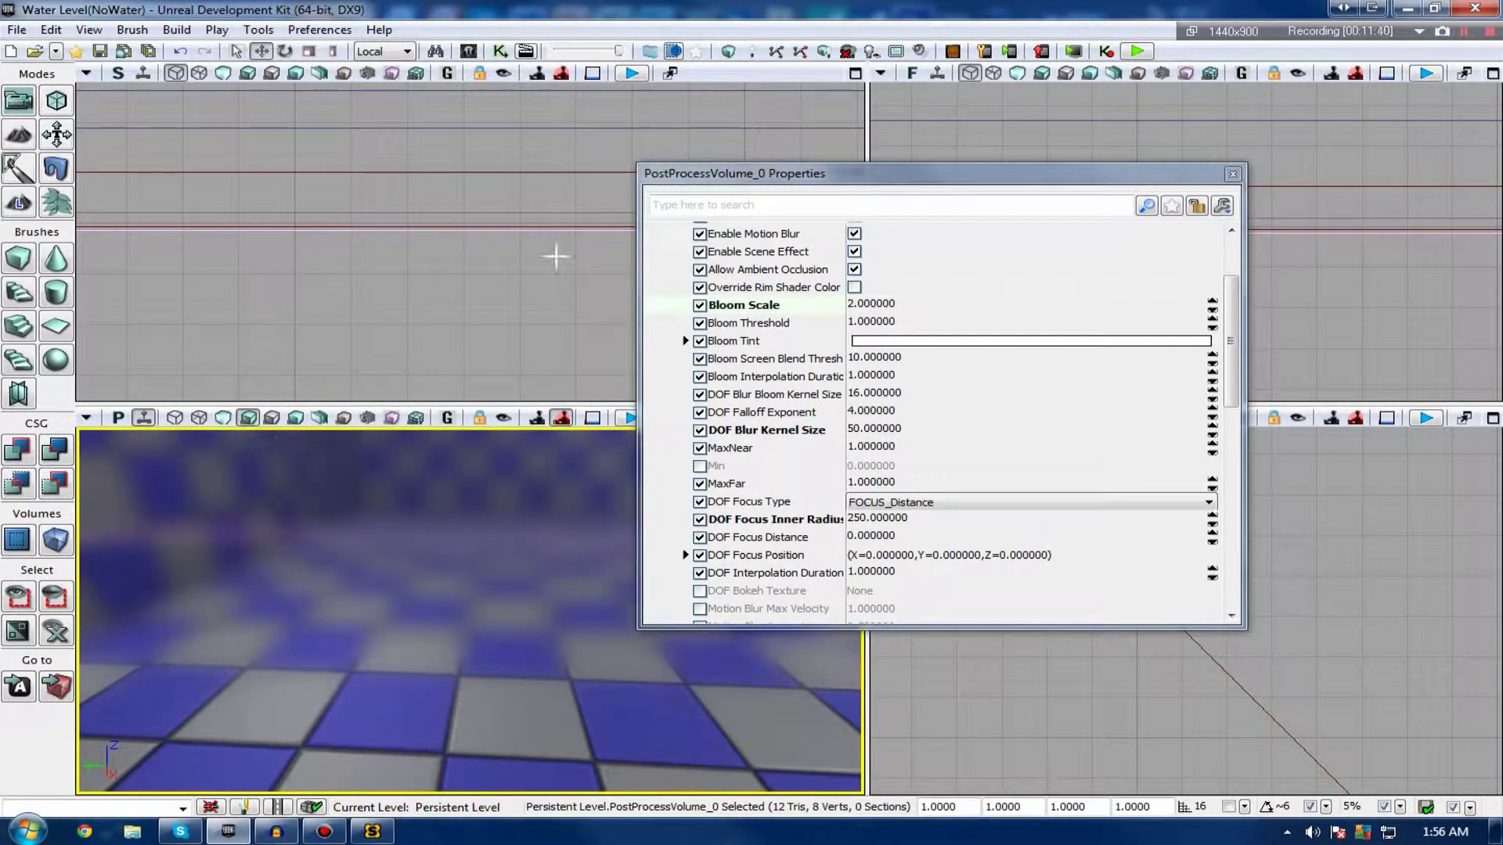
Move the properties window off the perspective view, try Scene High Lights X at 0.1 and 0.9, and restore it to 1.
drag(695, 189, 904, 335)
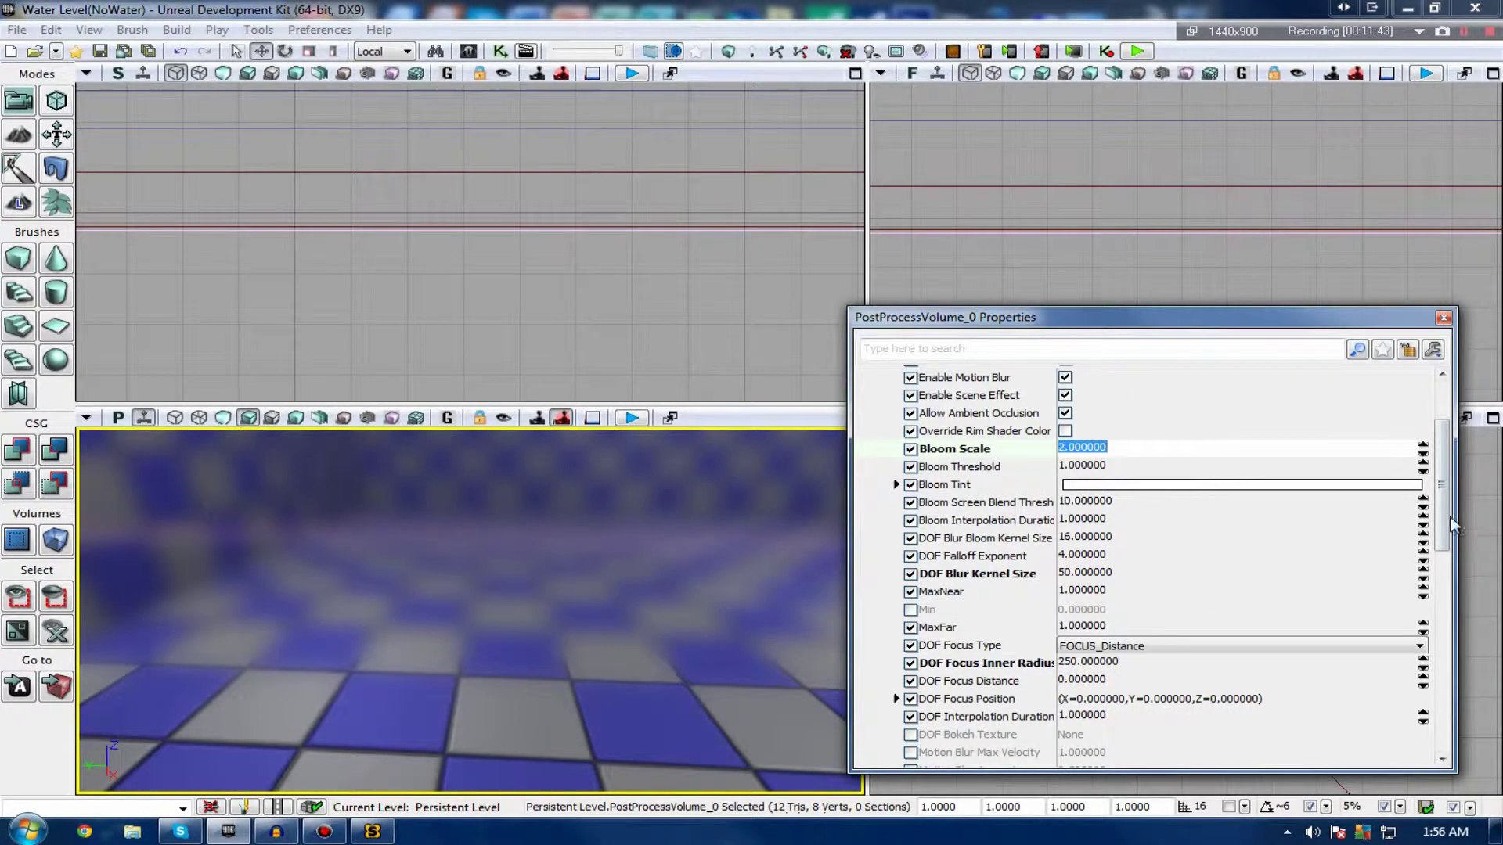
drag(1452, 526, 1472, 673)
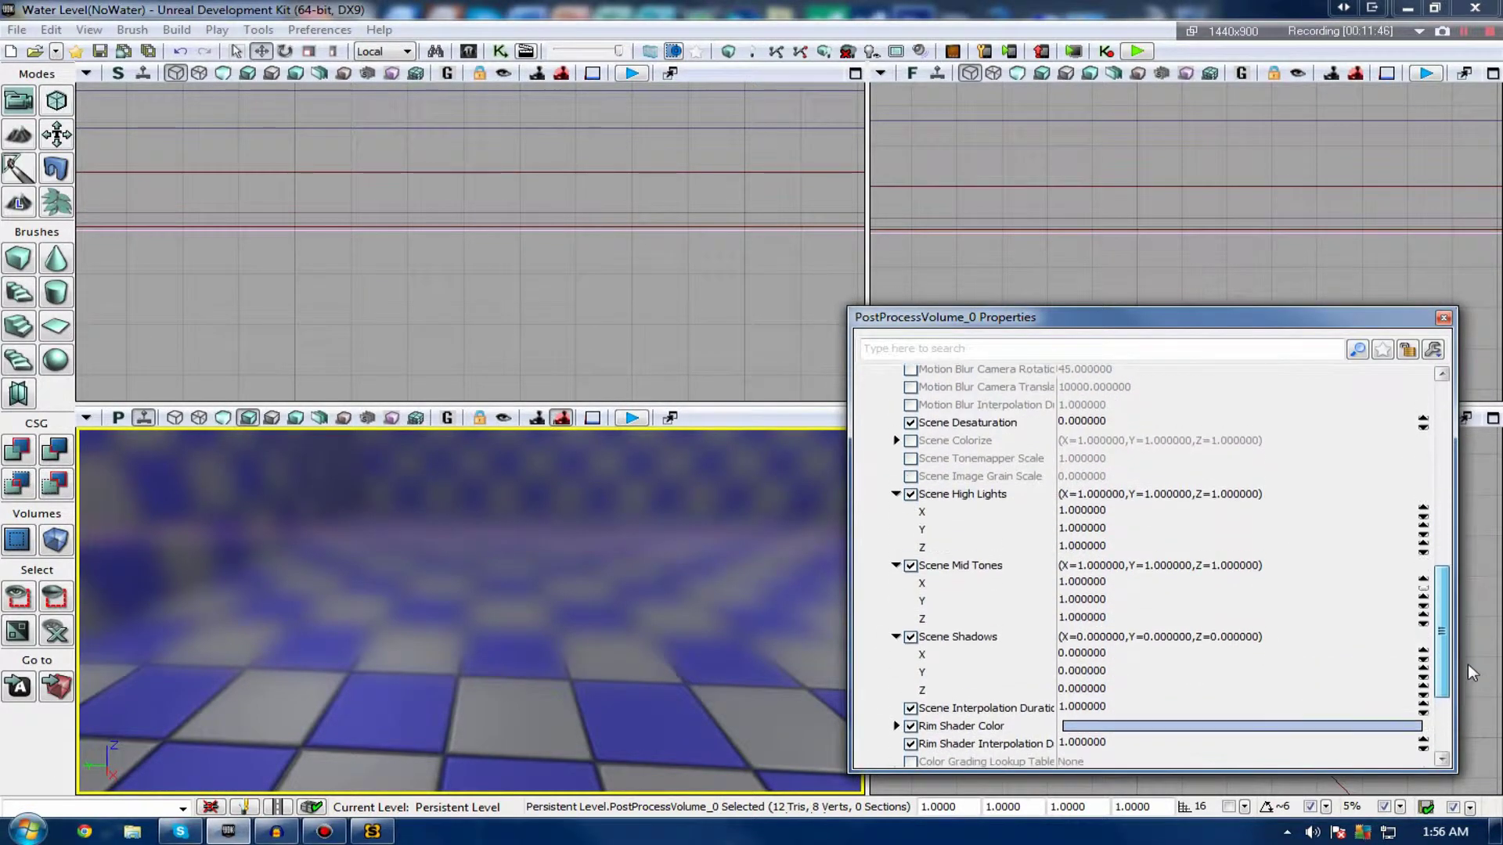
click(1078, 510)
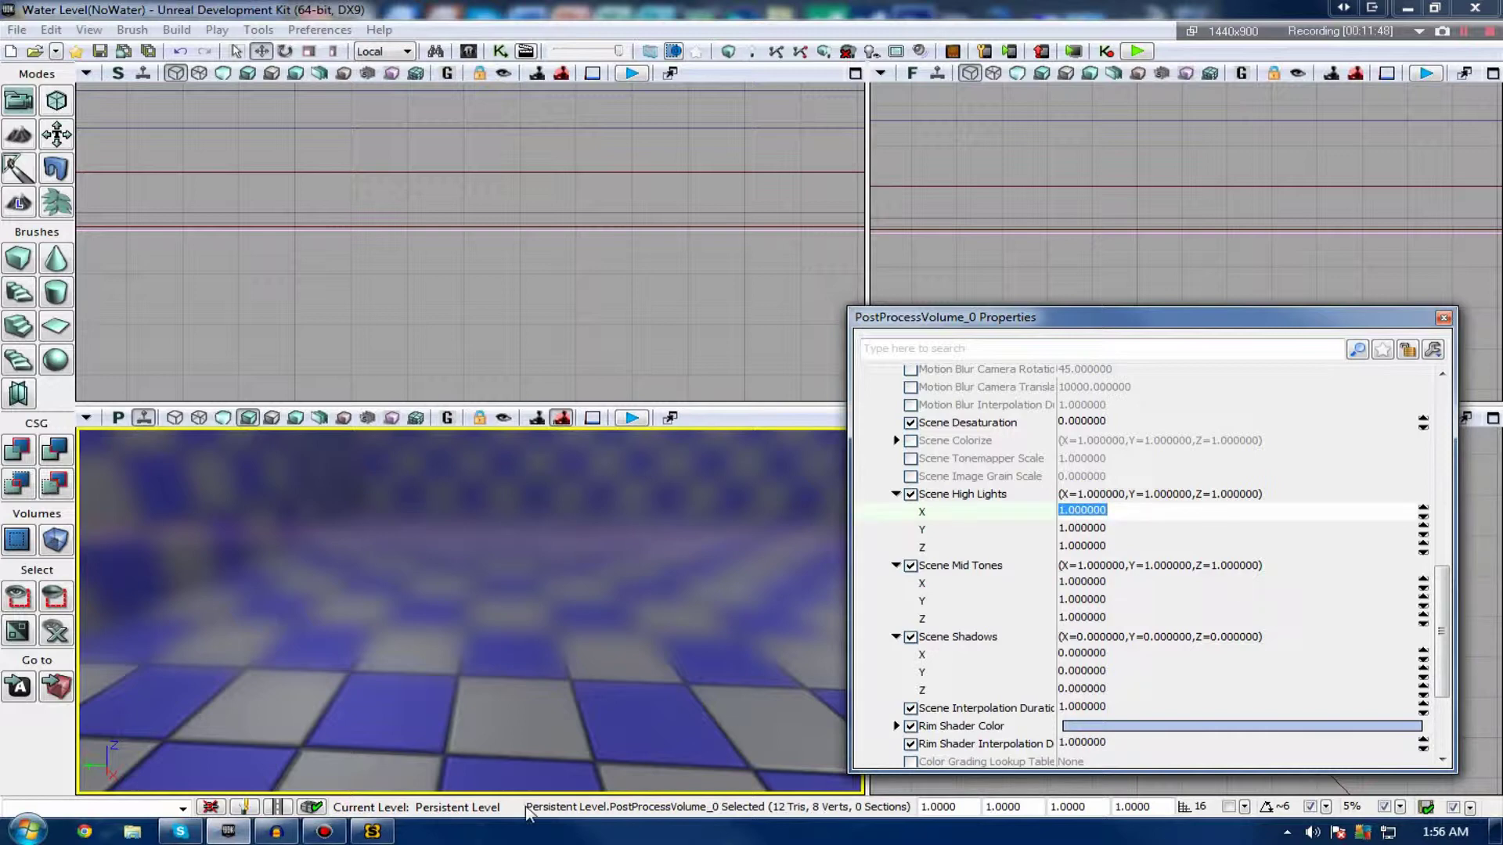
text(0.1)
key(Return)
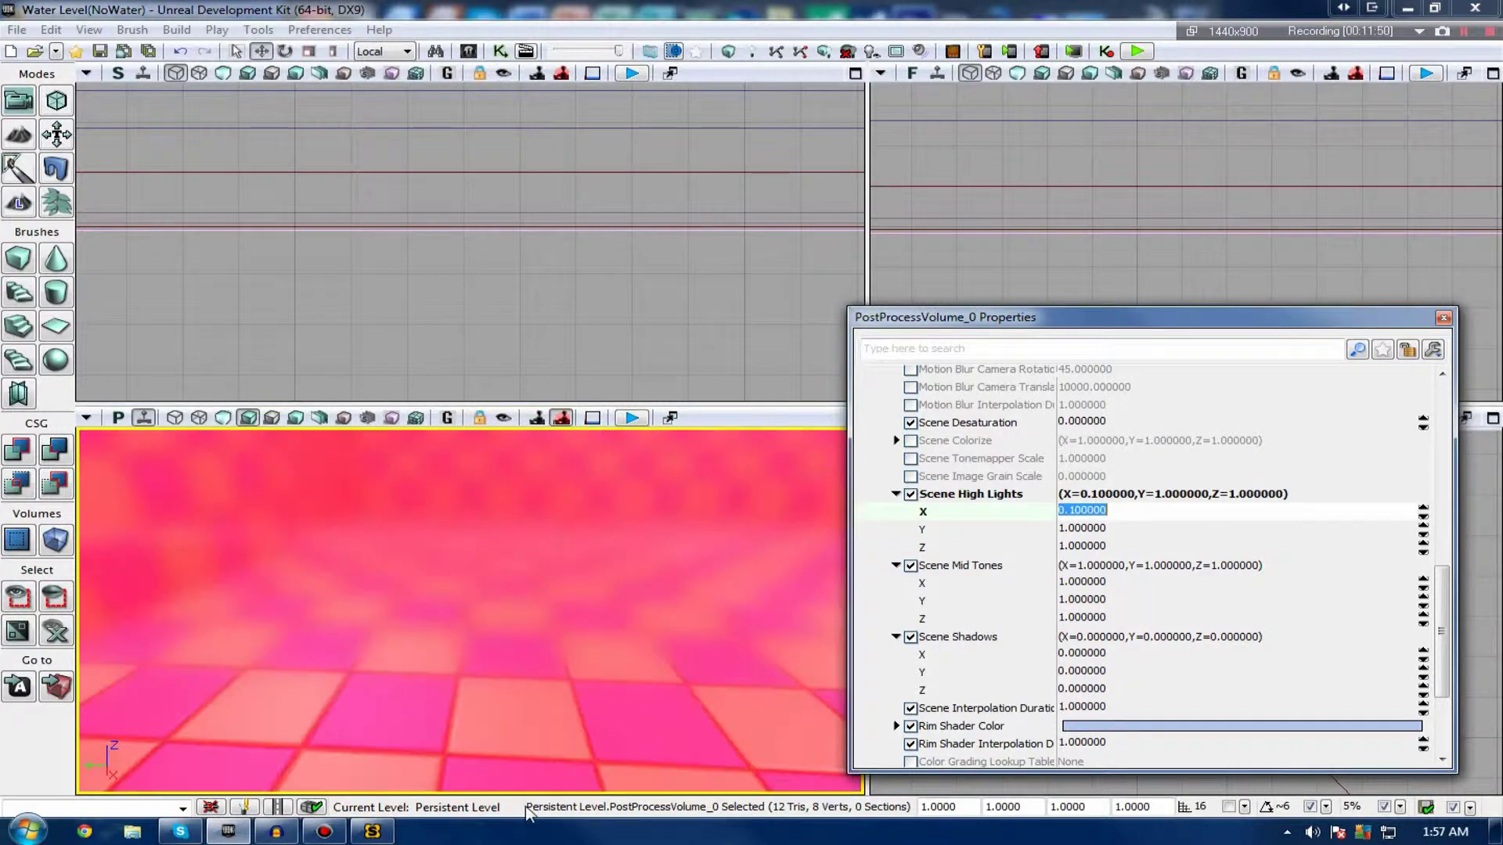
key(Return)
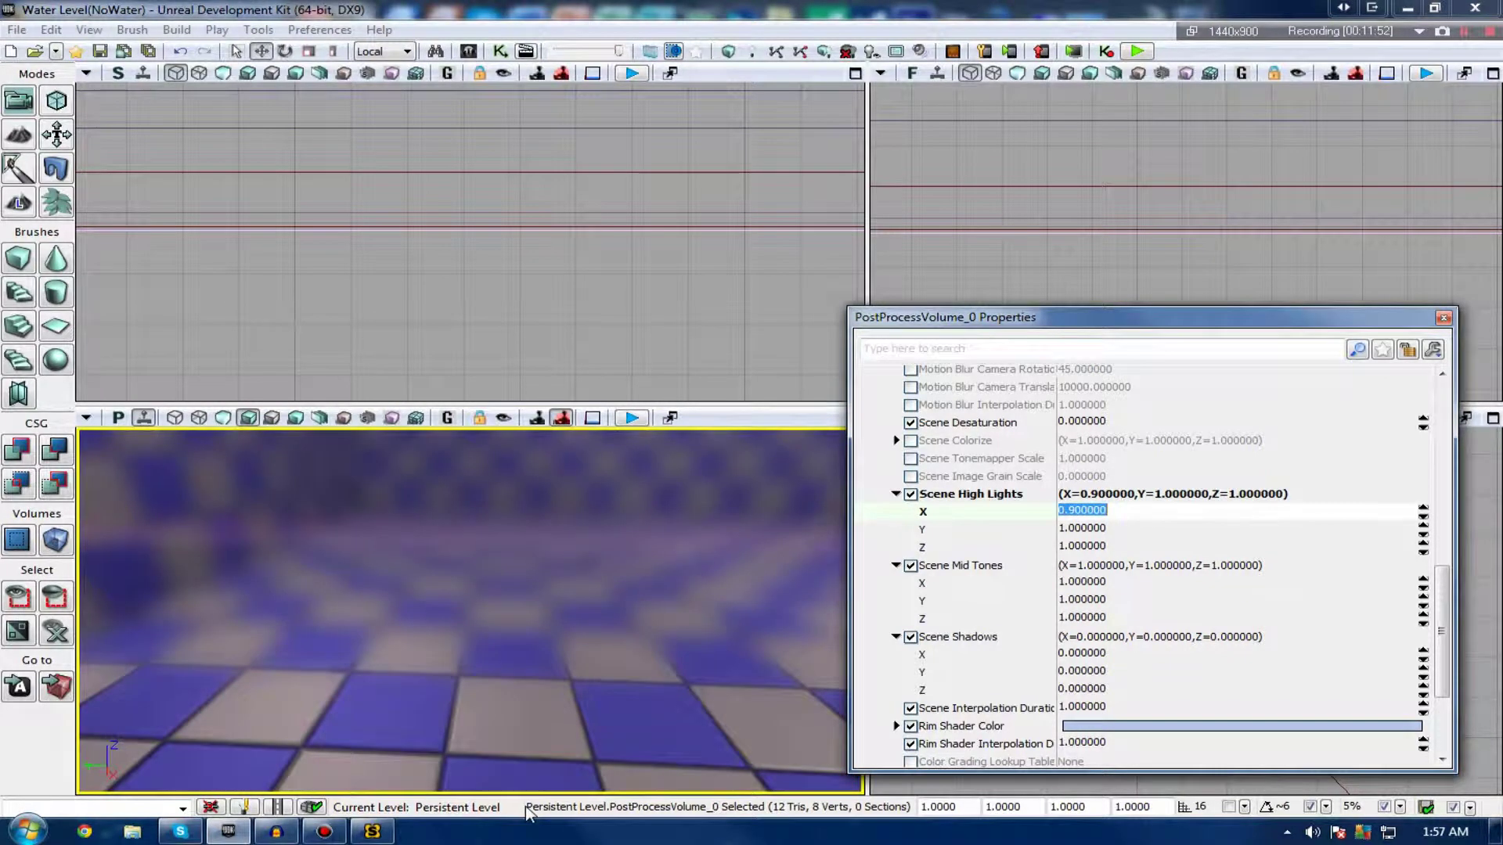
key(Return)
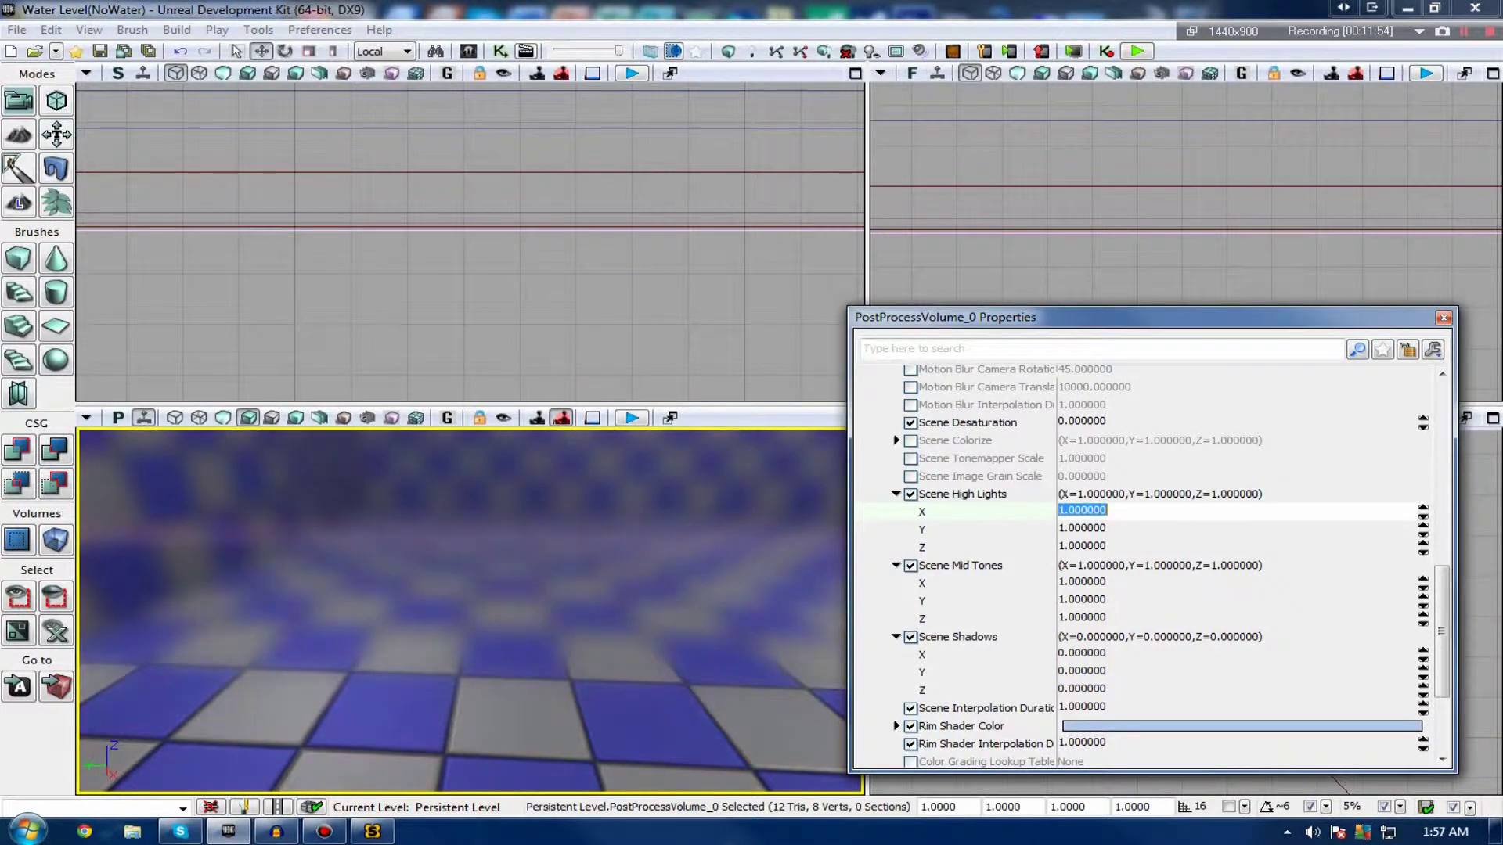
Try a Scene High Lights Z value of 1.1 and restore it to 1.
click(933, 530)
click(1093, 548)
text(1)
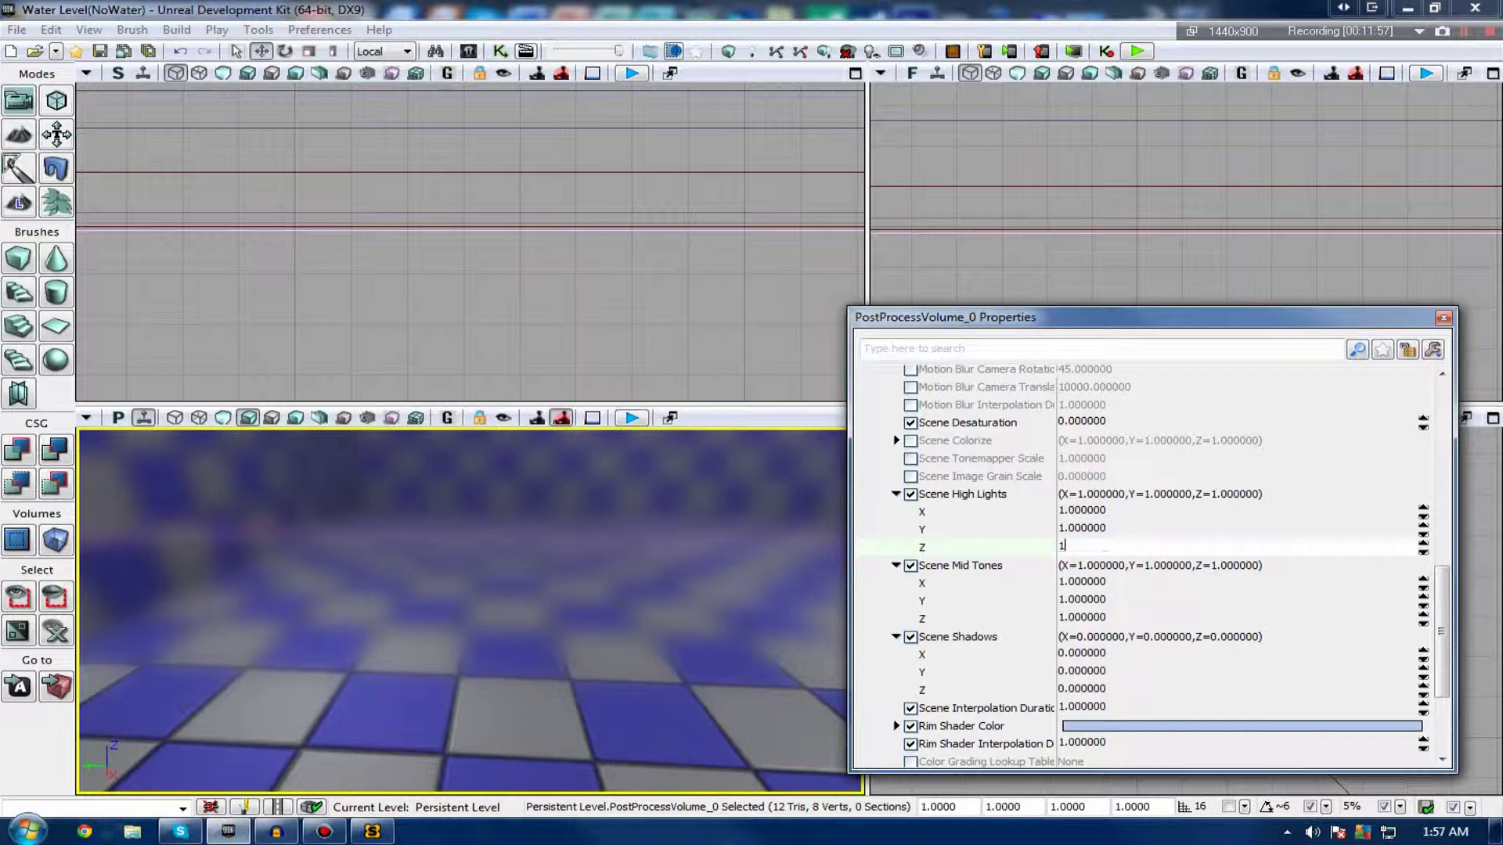
text(.1)
key(Return)
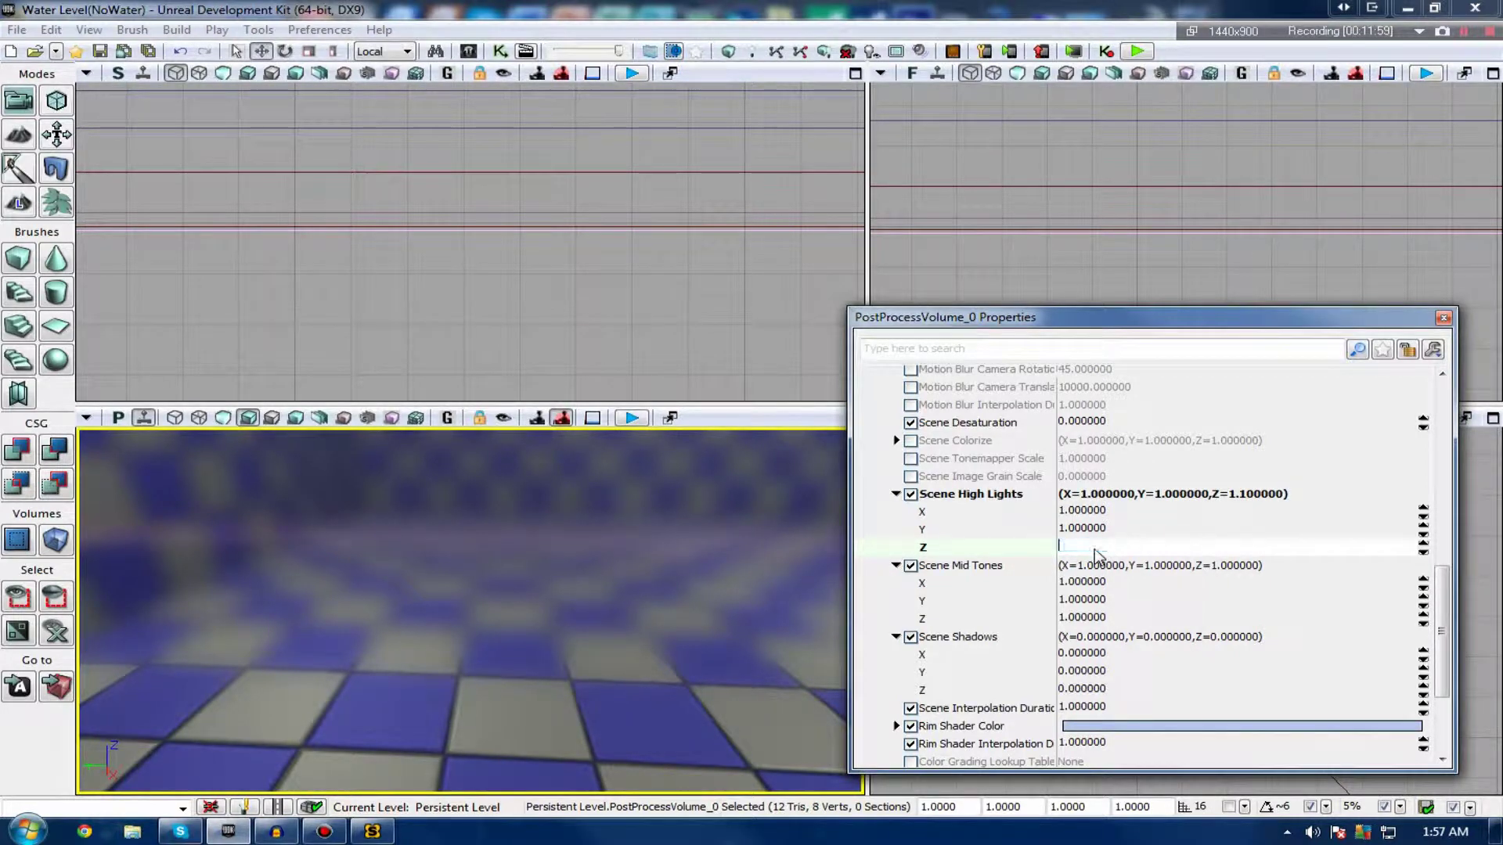
key(Return)
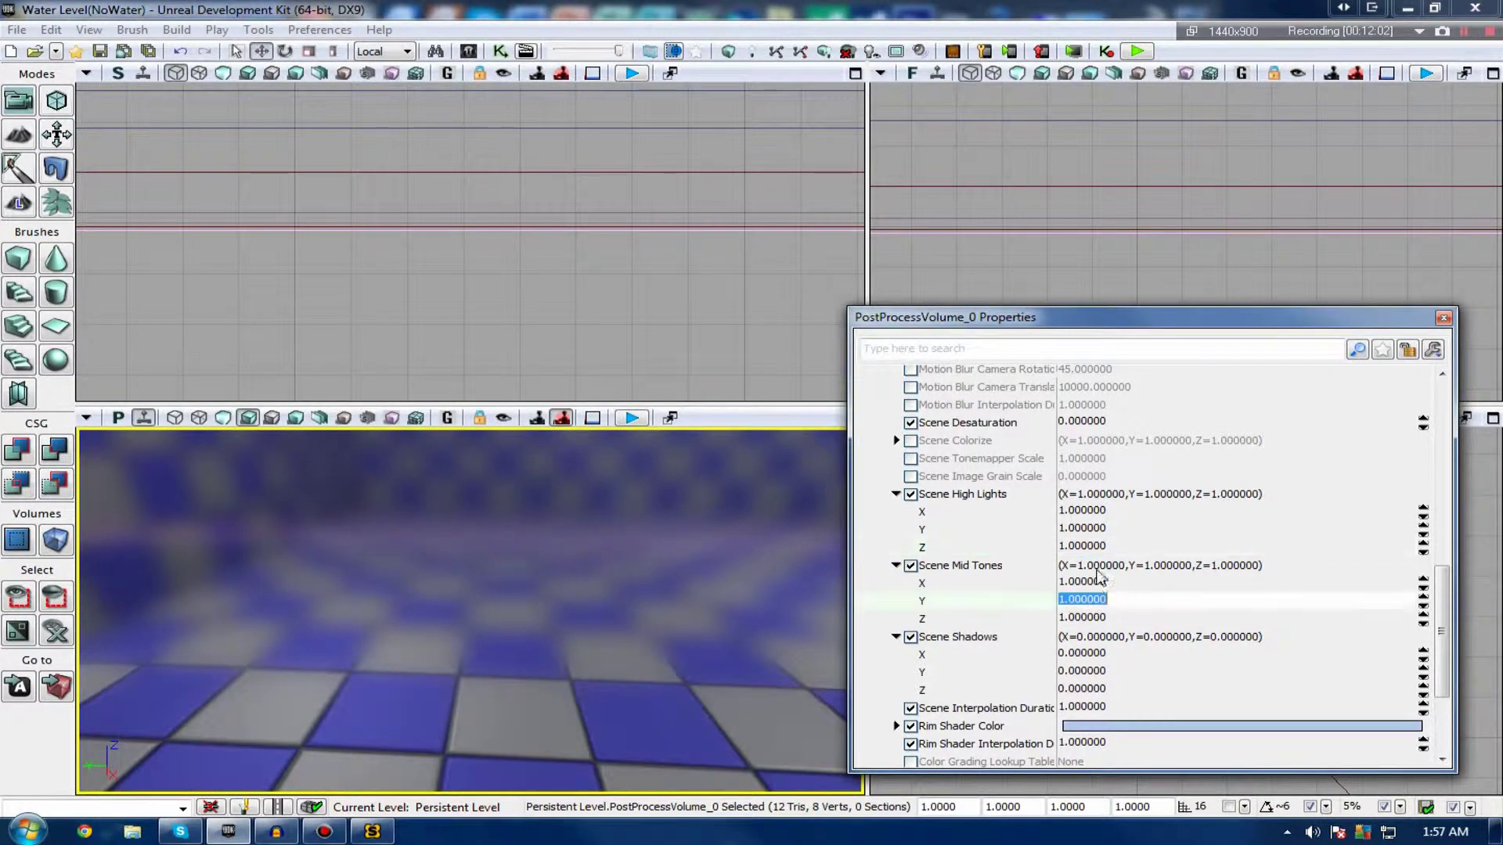
Try Scene Mid Tones X values of 0.1, 0.9 and 0.6, and restore X to 1.
click(1099, 584)
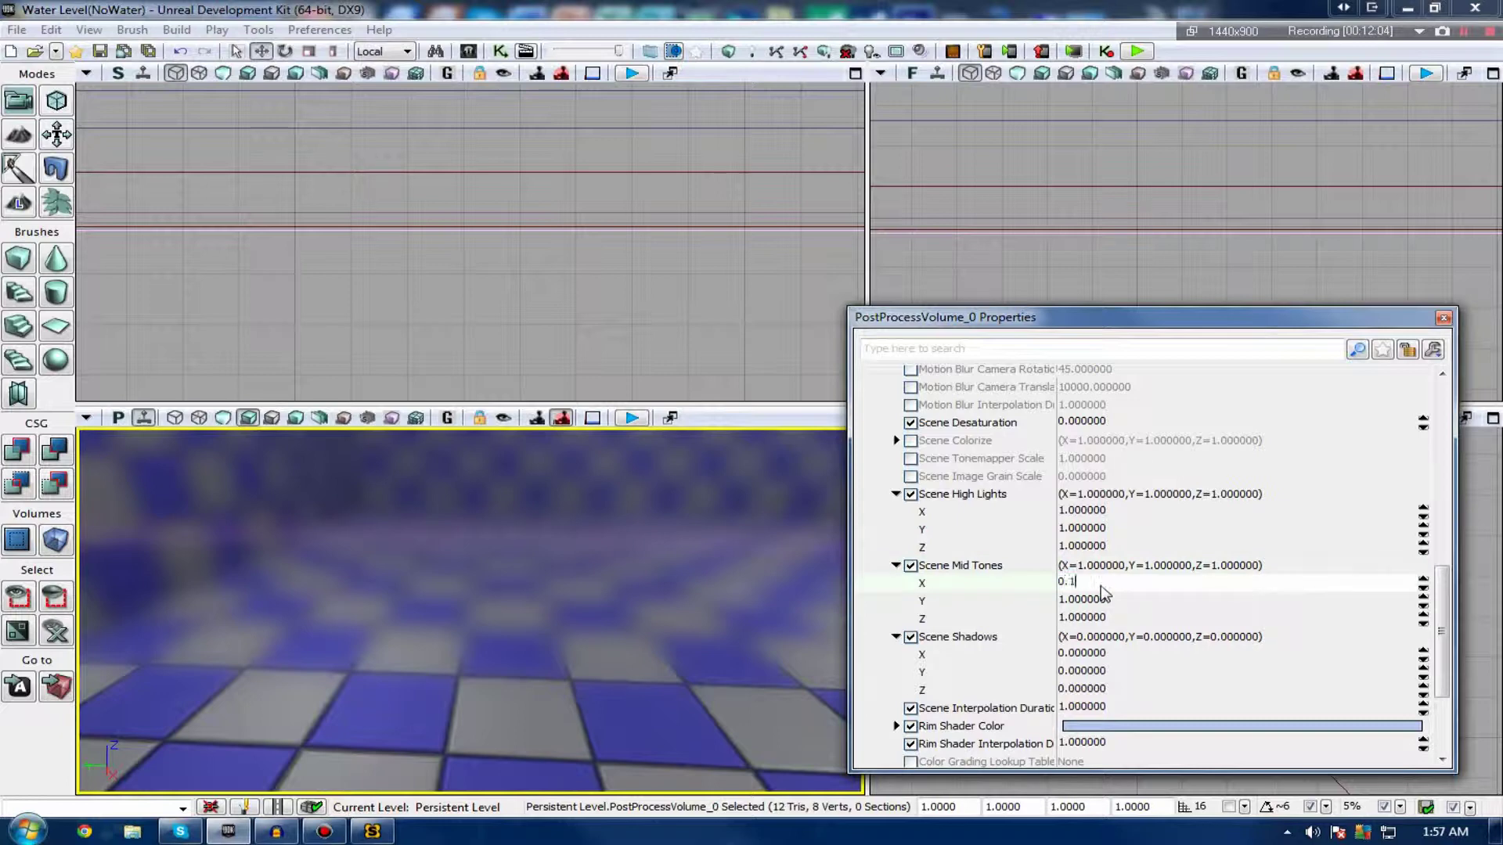
text(0.1)
key(Return)
key(Return)
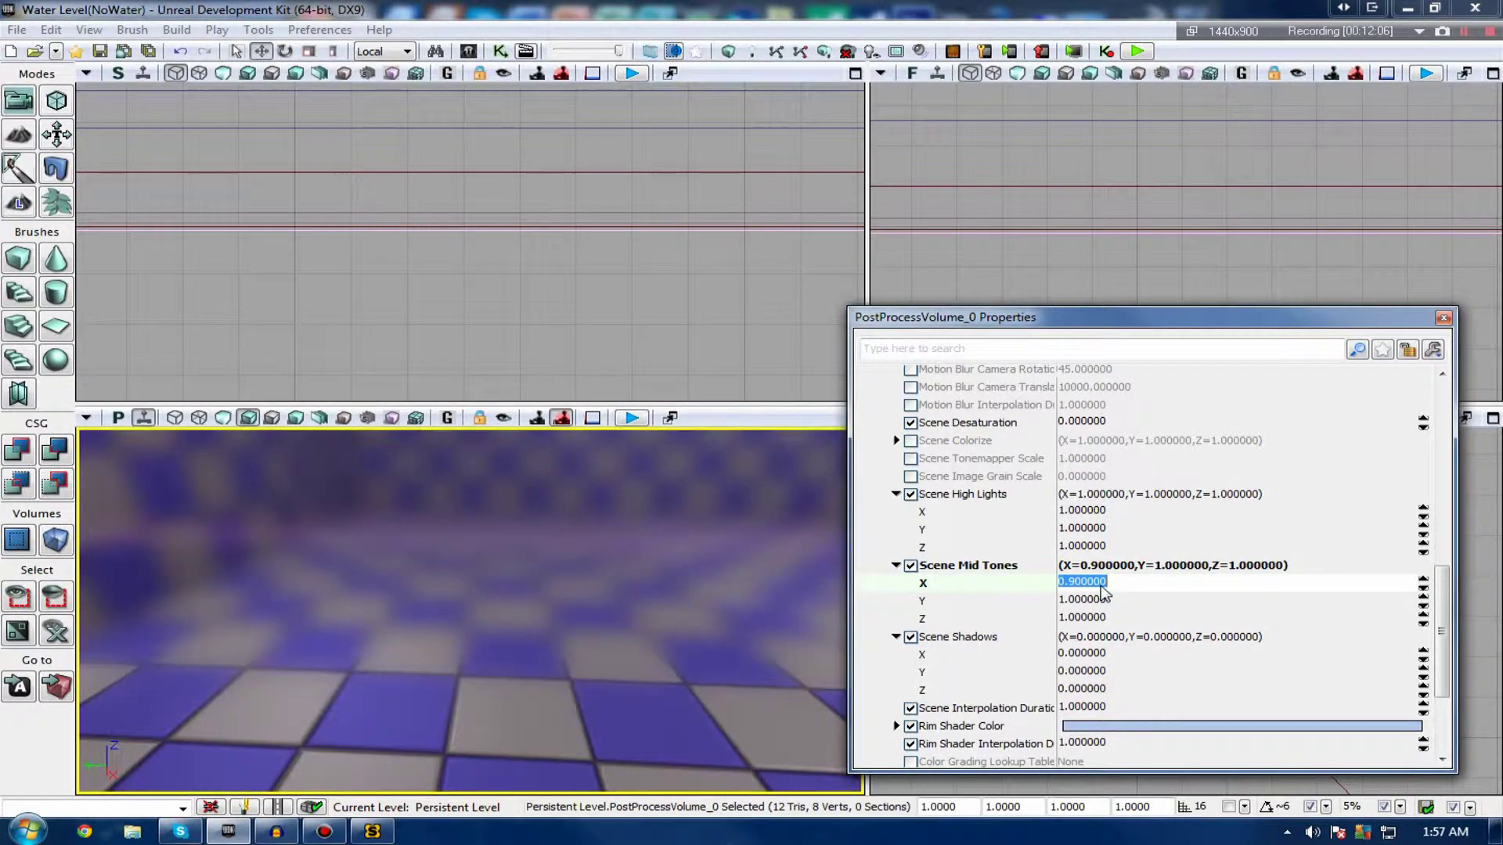
text(0.5)
key(BackSpace)
text(6)
key(Return)
text(0)
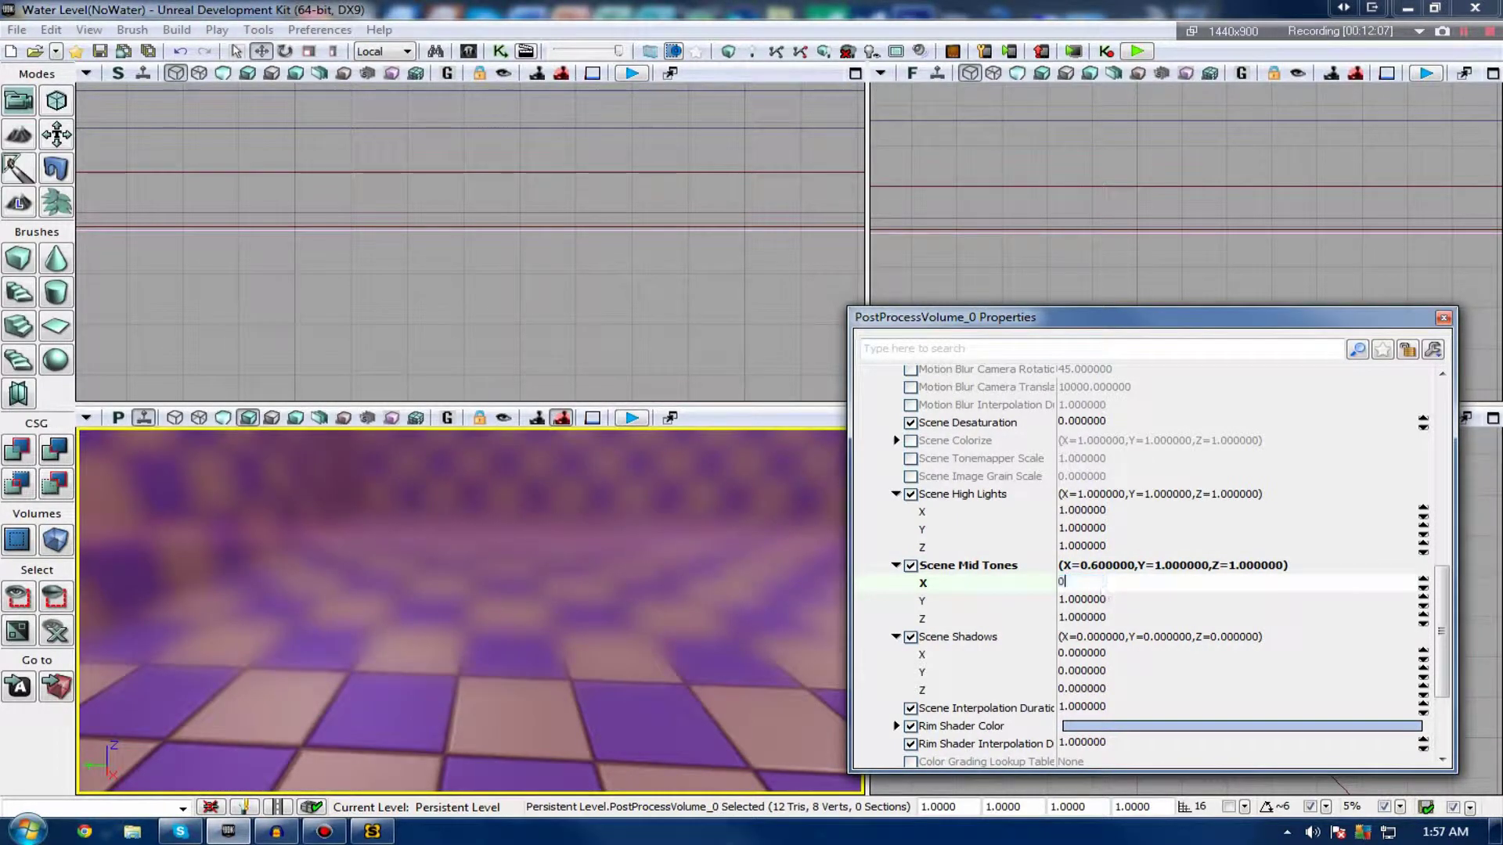
text(.1)
key(Return)
text(1)
key(Return)
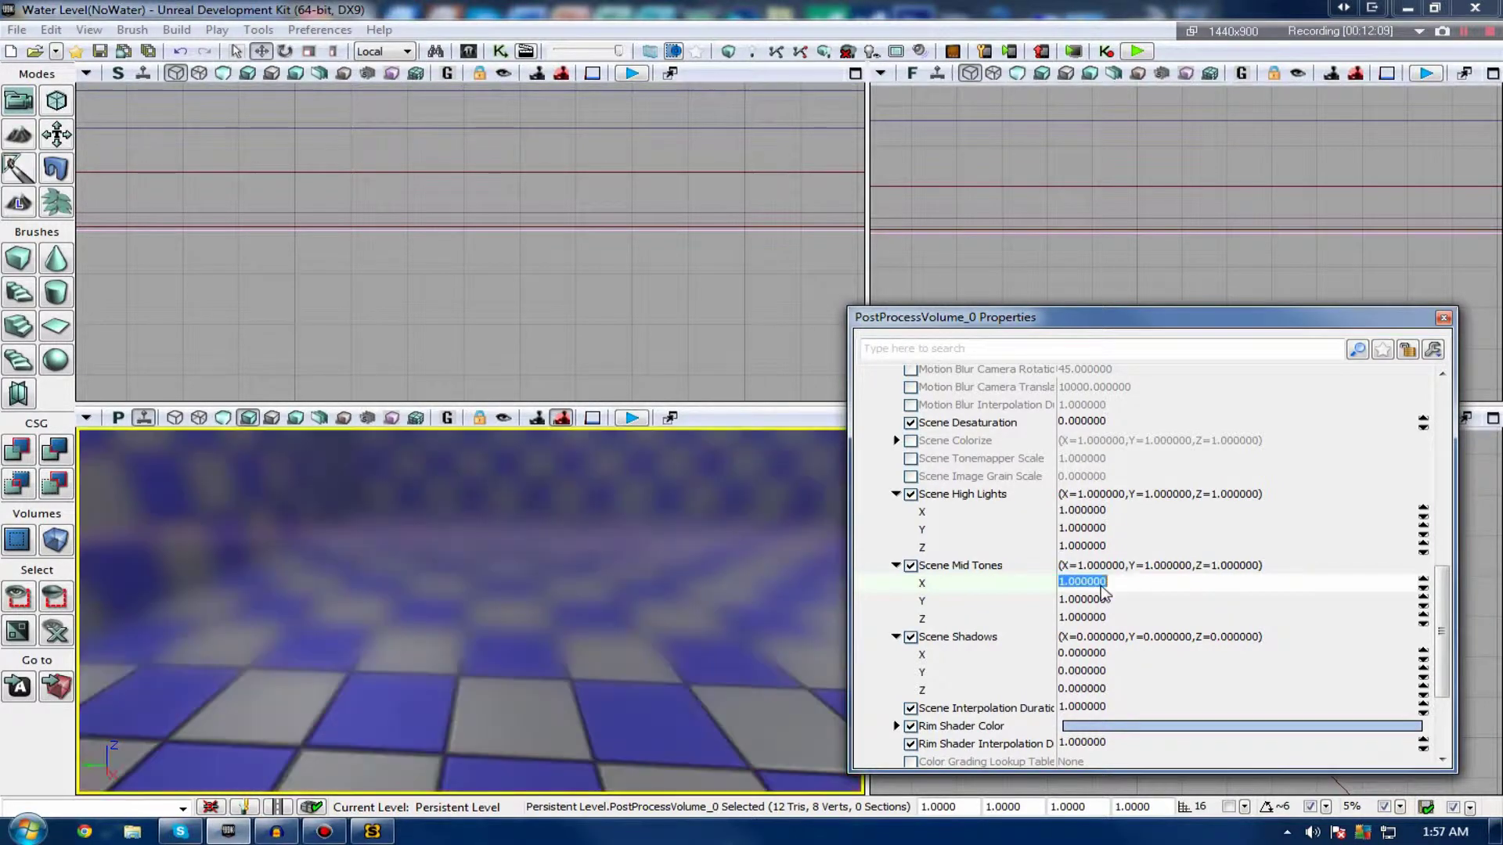
Set Scene Mid Tones Z to 0.5 and Y to 0.7, and look around underwater to judge the tint.
click(1120, 618)
text(0.5)
key(Return)
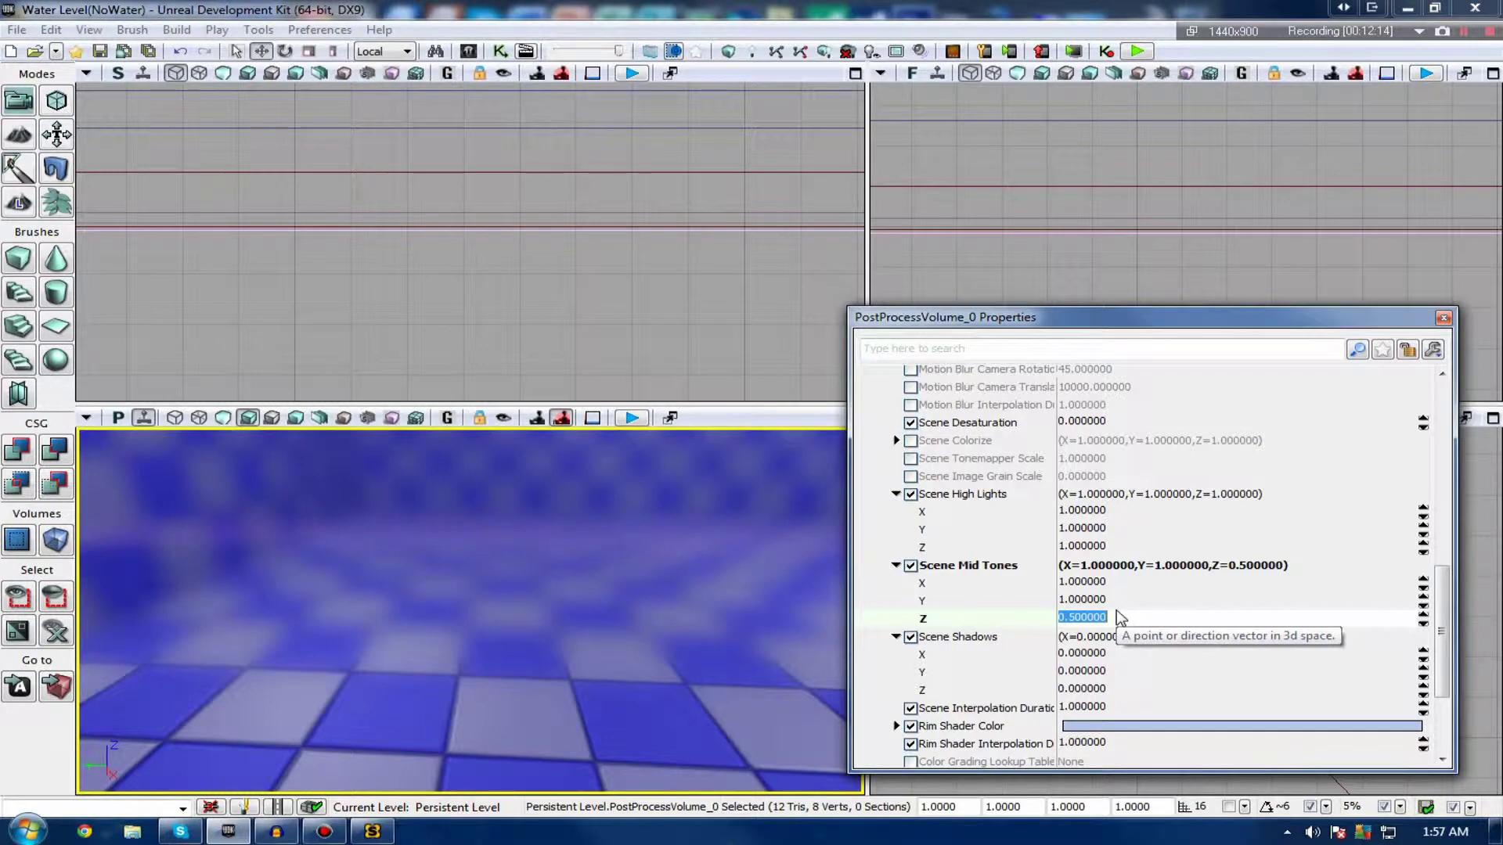
click(932, 600)
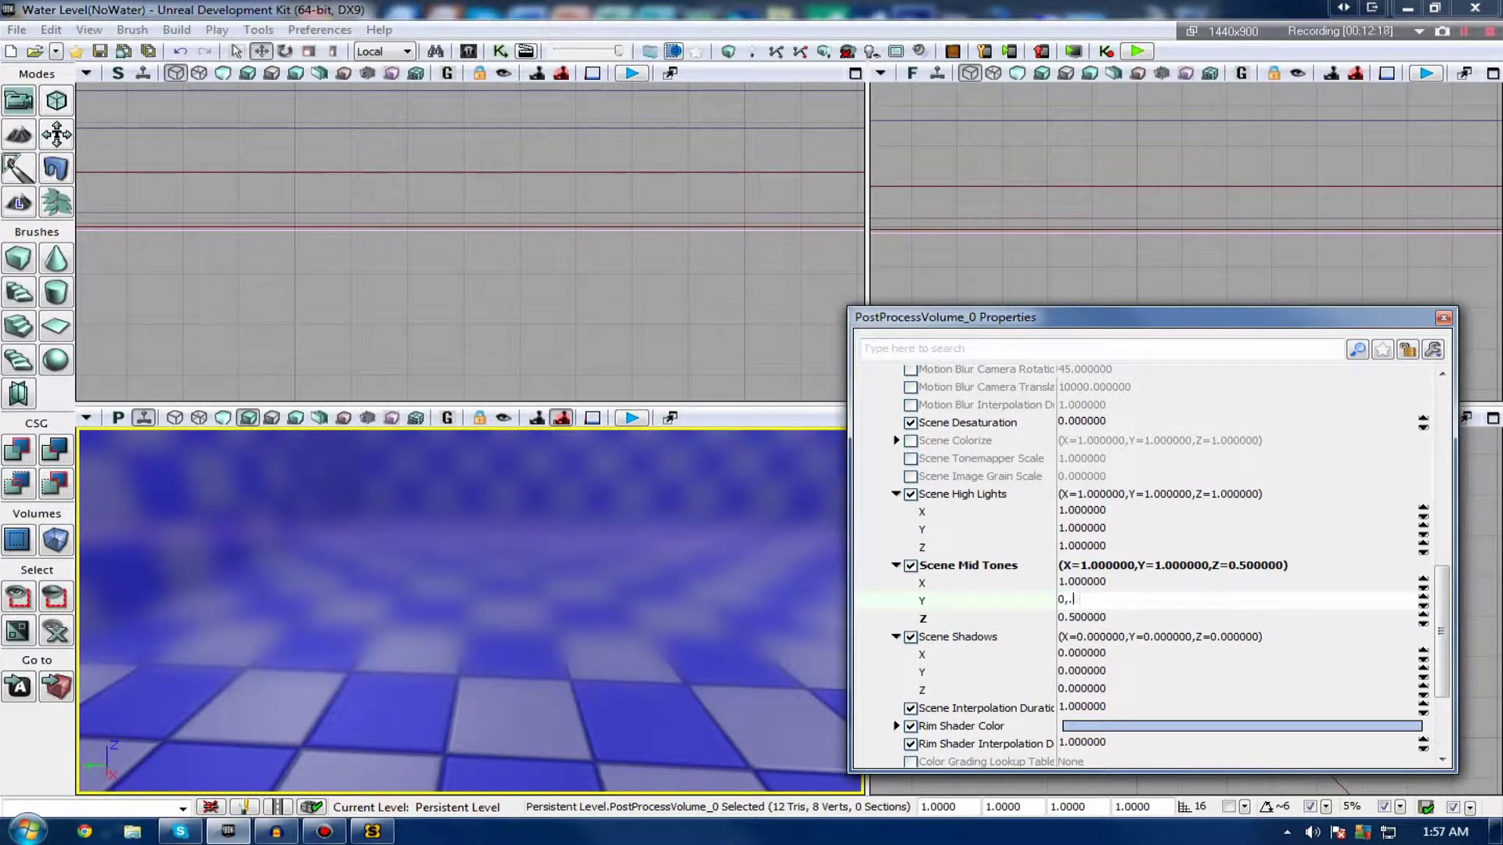
text(0.7)
key(Return)
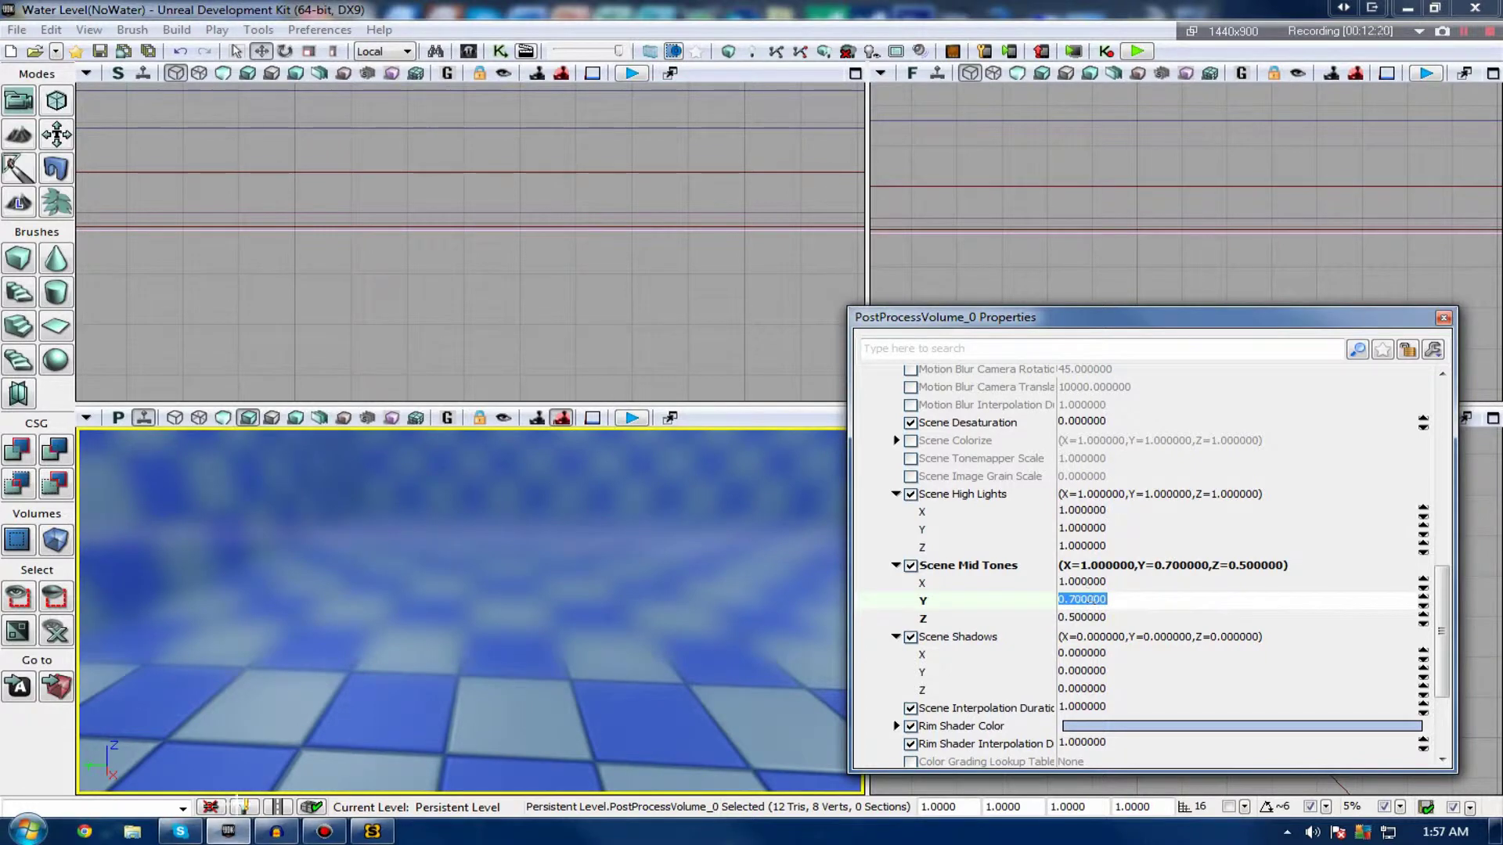
right_drag(427, 619, 580, 525)
right_drag(395, 560, 377, 546)
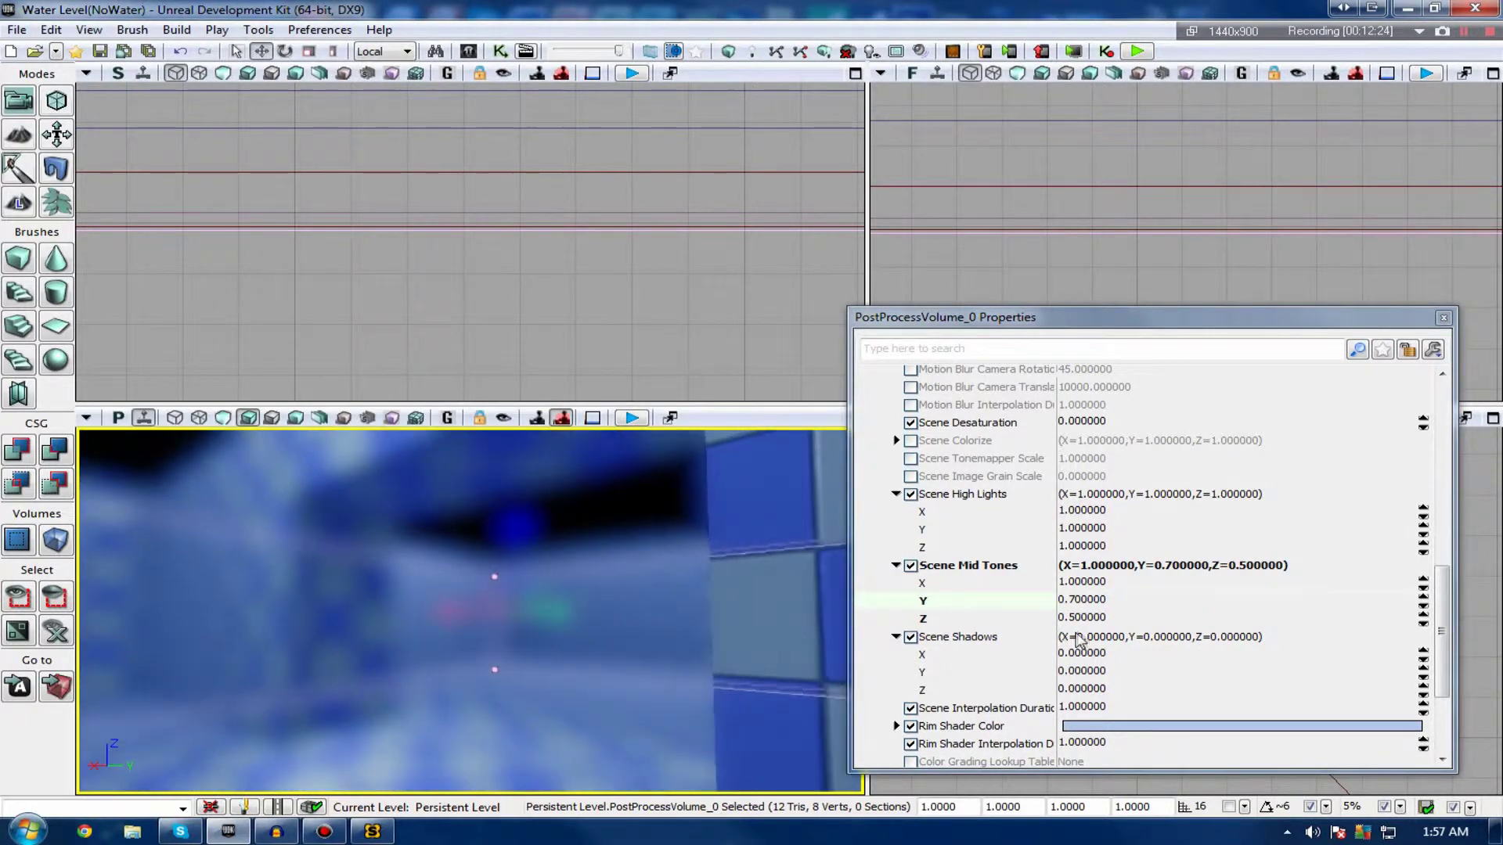
Set Scene Mid Tones Z to 0.3 and Y to 0.4, and look at the tint from another underwater viewpoint.
click(1076, 623)
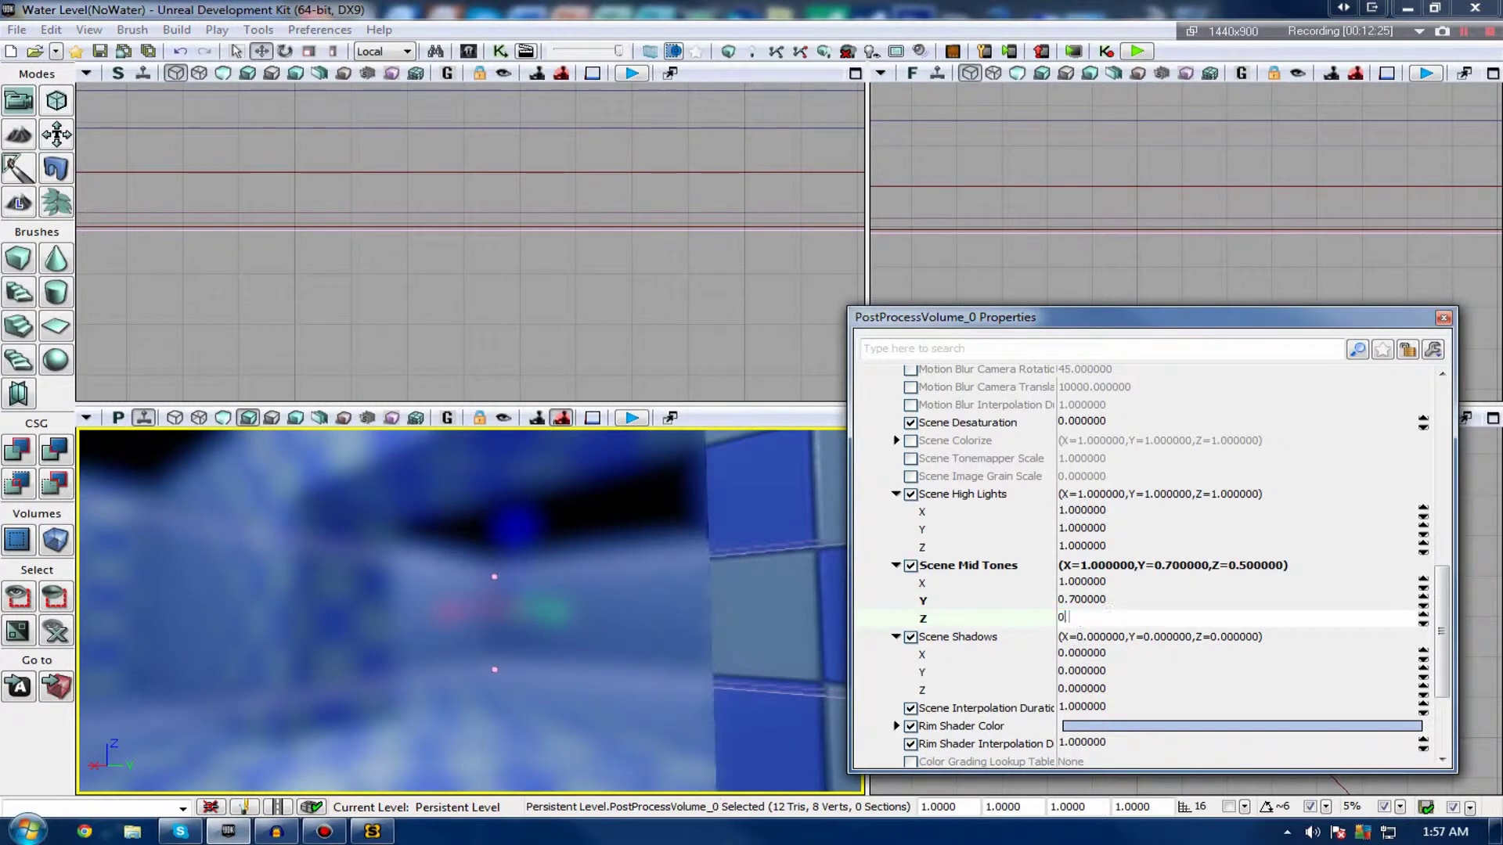
key(Return)
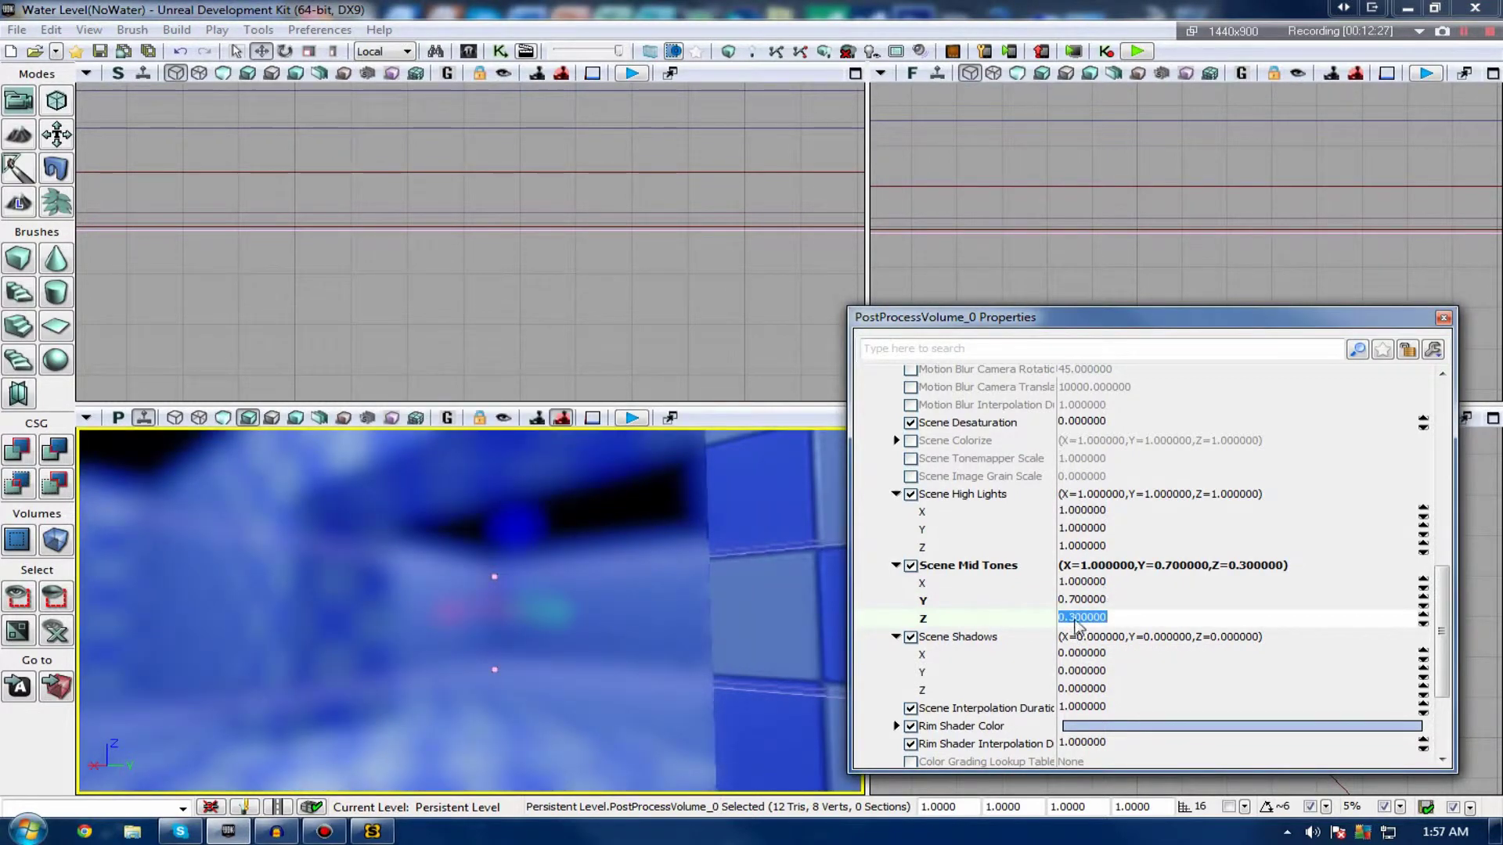
click(1060, 603)
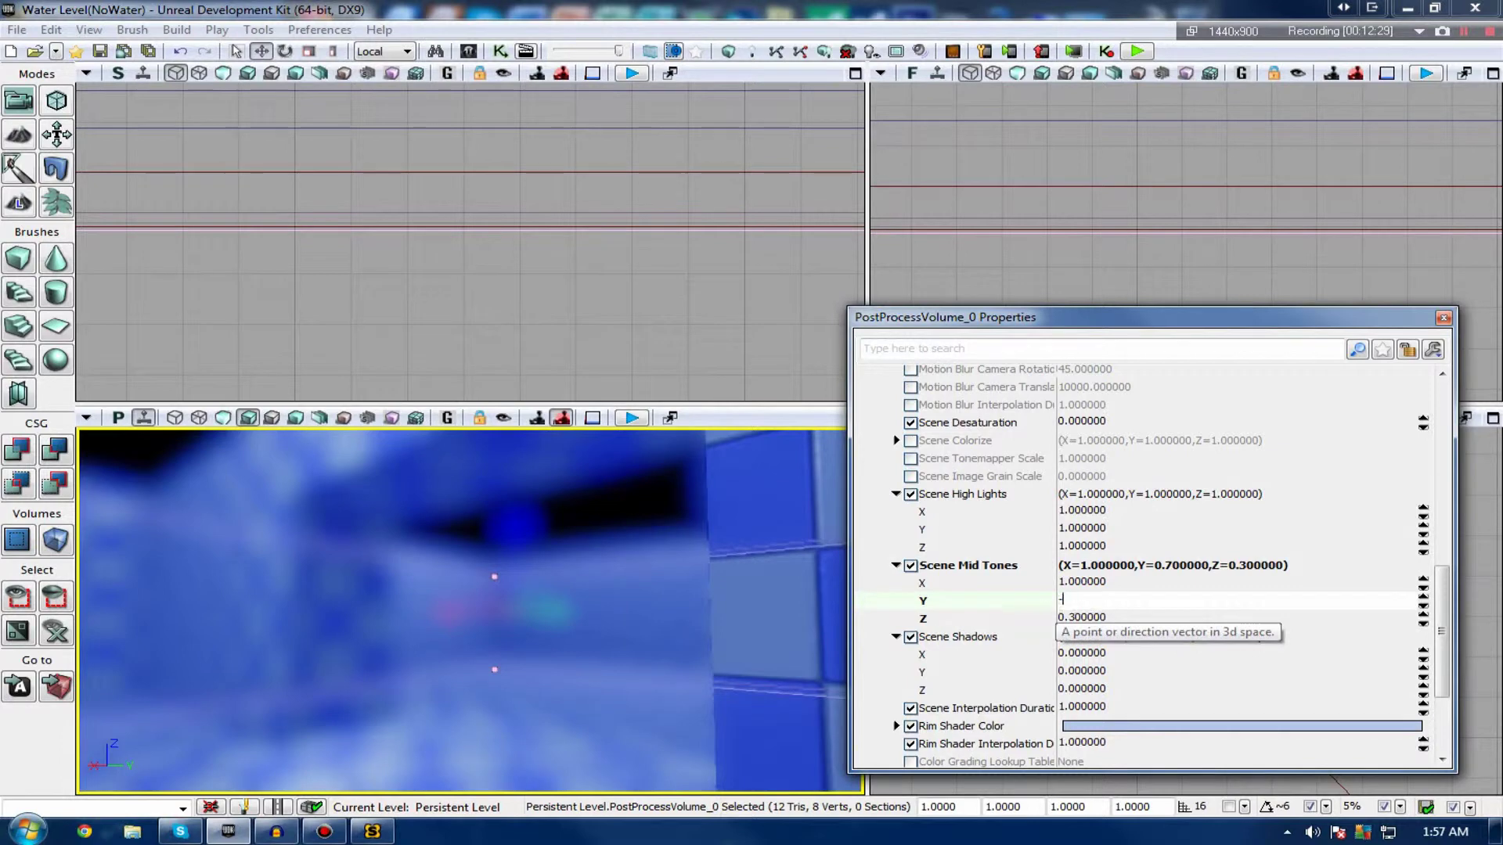
key(Return)
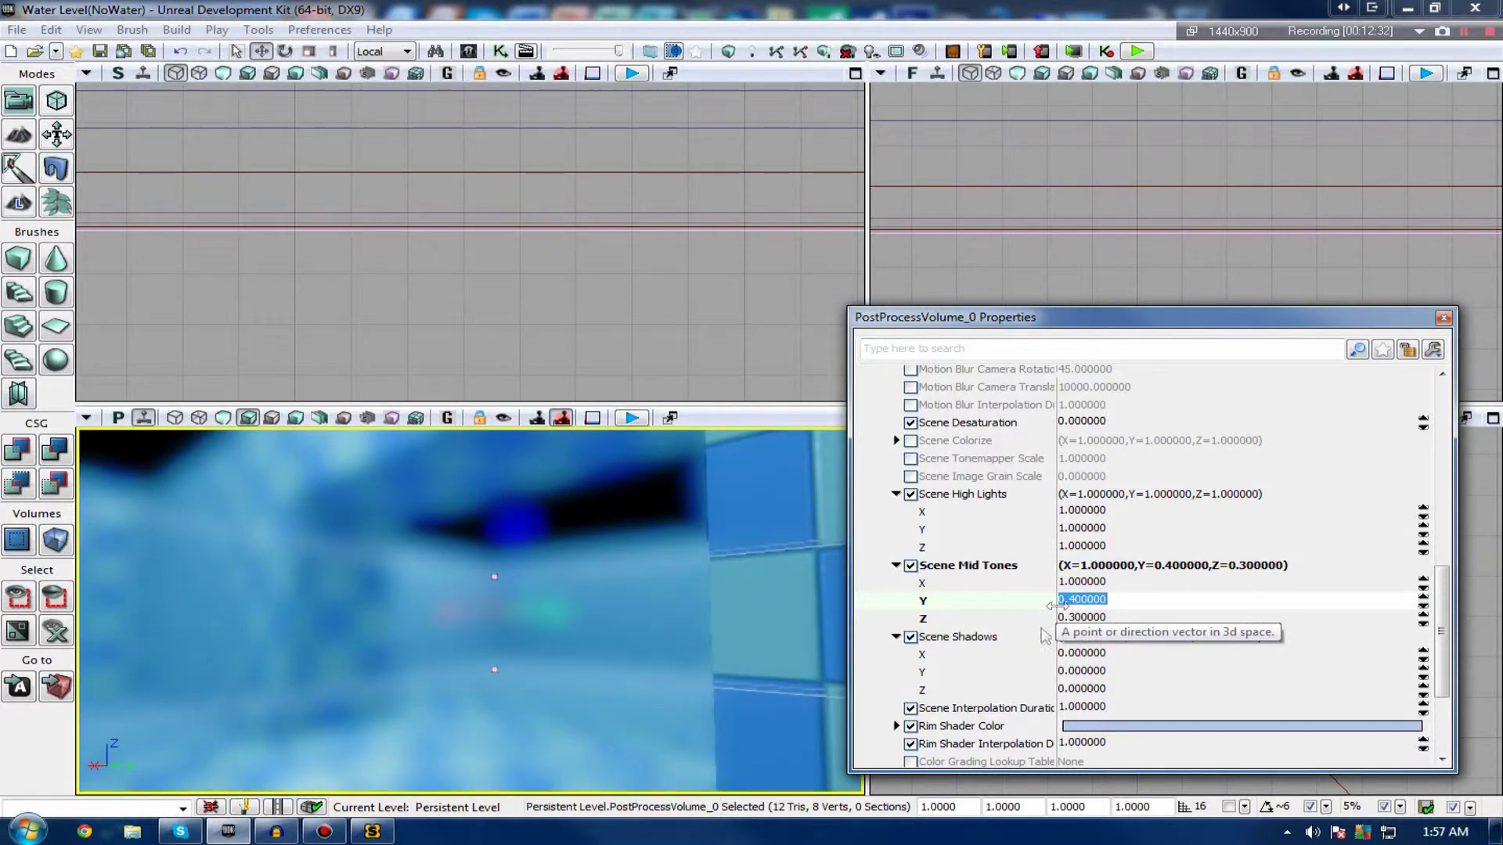
right_drag(680, 702, 712, 714)
scroll(711, 713, up, 3)
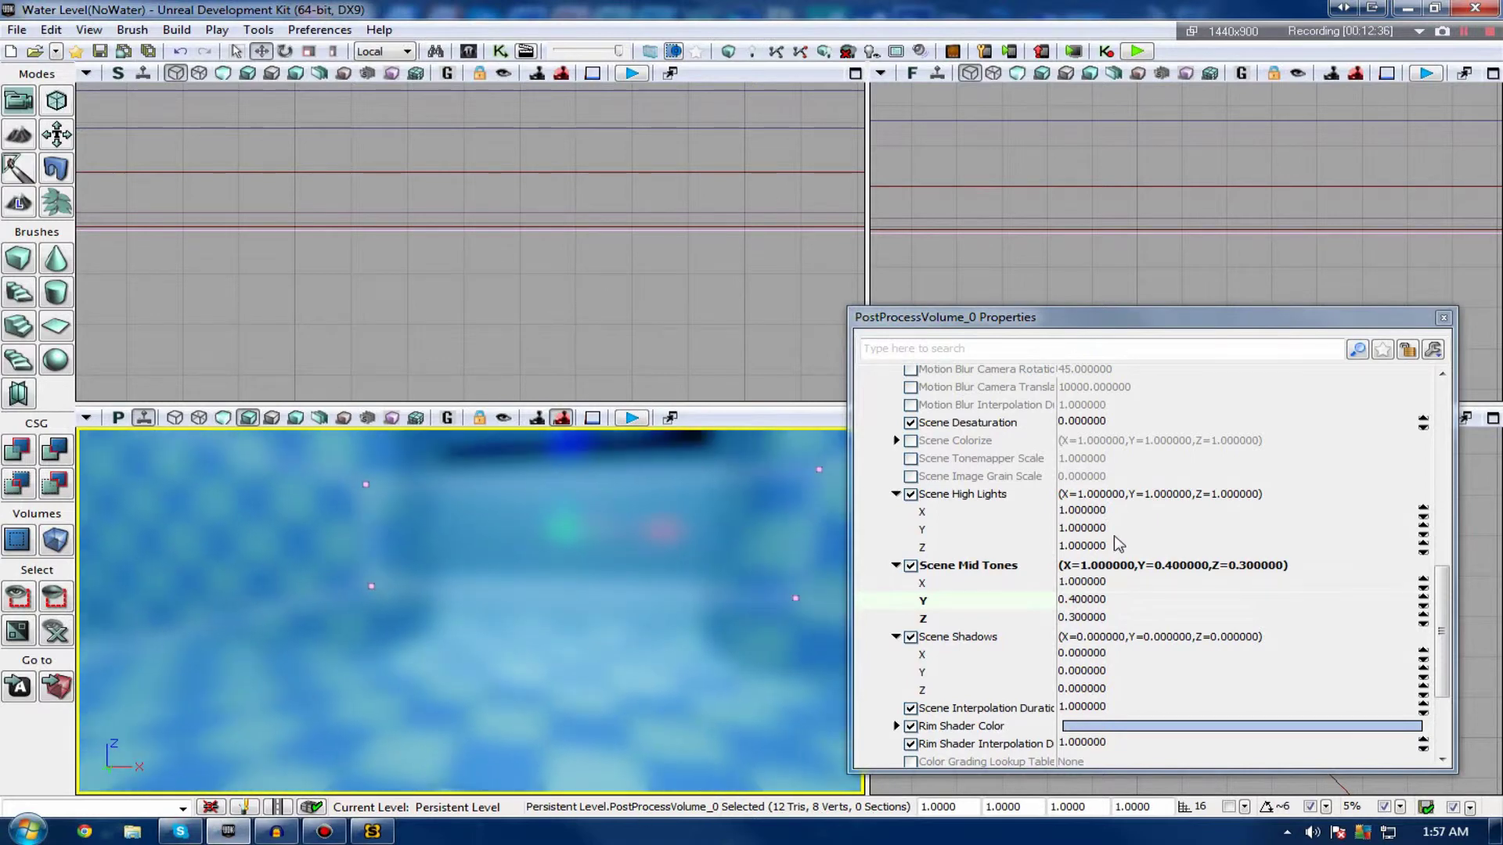
Set Scene Mid Tones Z to 0.6 and inspect the tinted underwater area with game view on.
click(1074, 618)
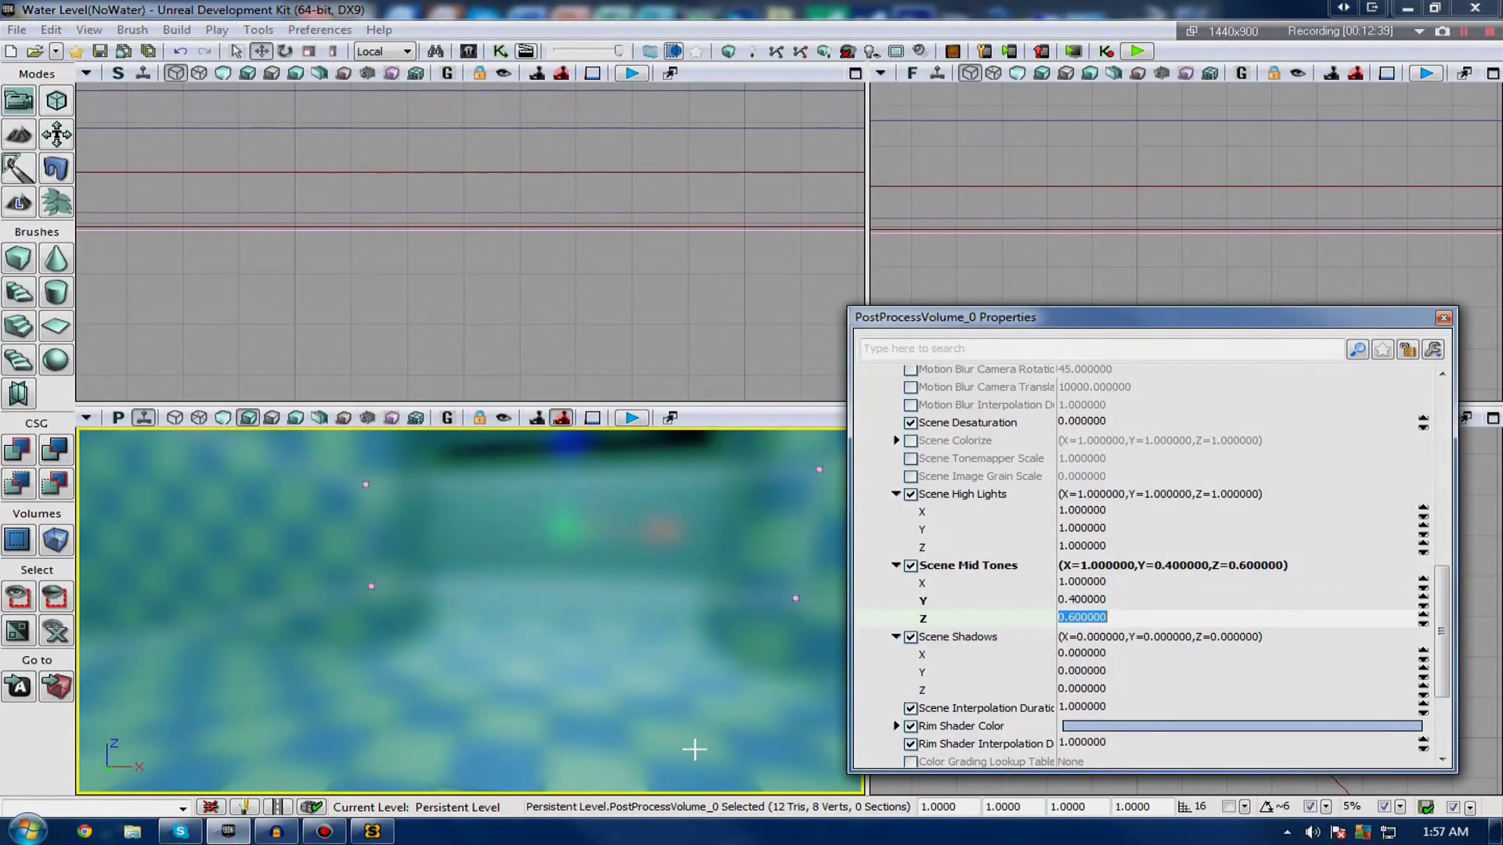
right_drag(696, 748, 836, 678)
key(g)
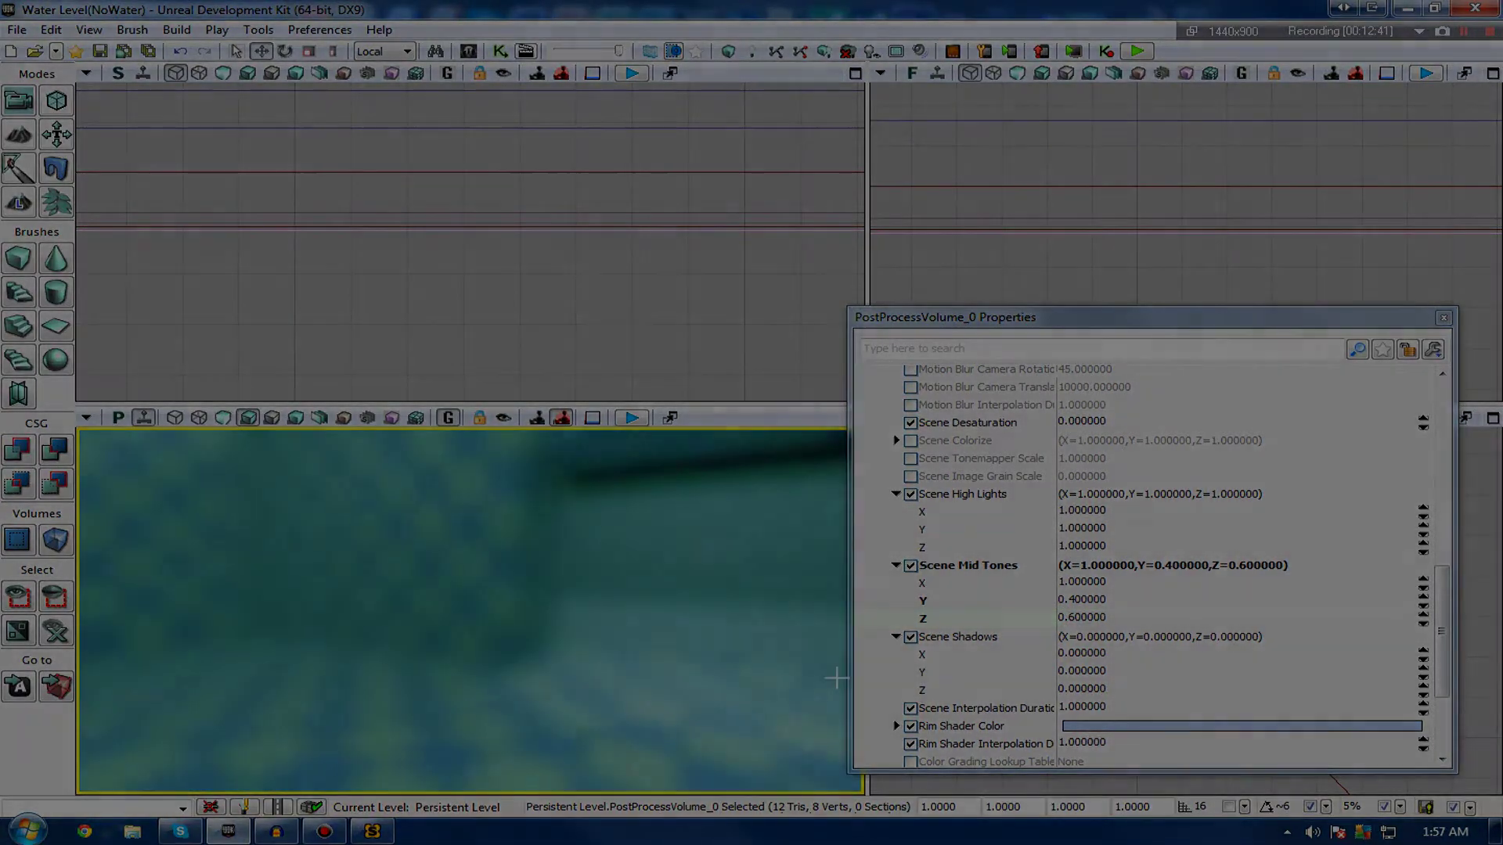